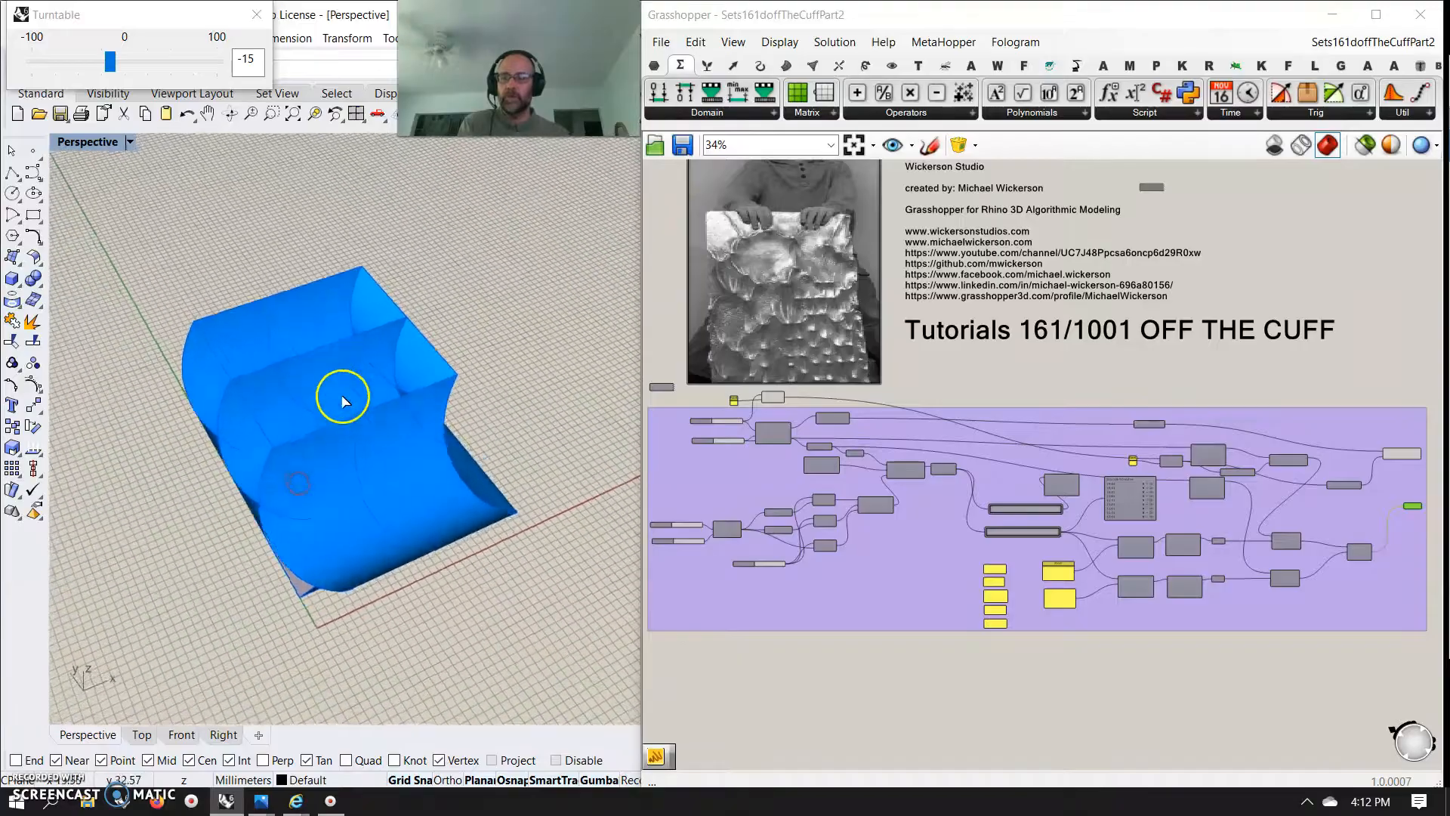
Examine the definition's square grid, sine and cosine points, Path Mapper and Relative Item sections
scroll(1082, 619, "up", 5)
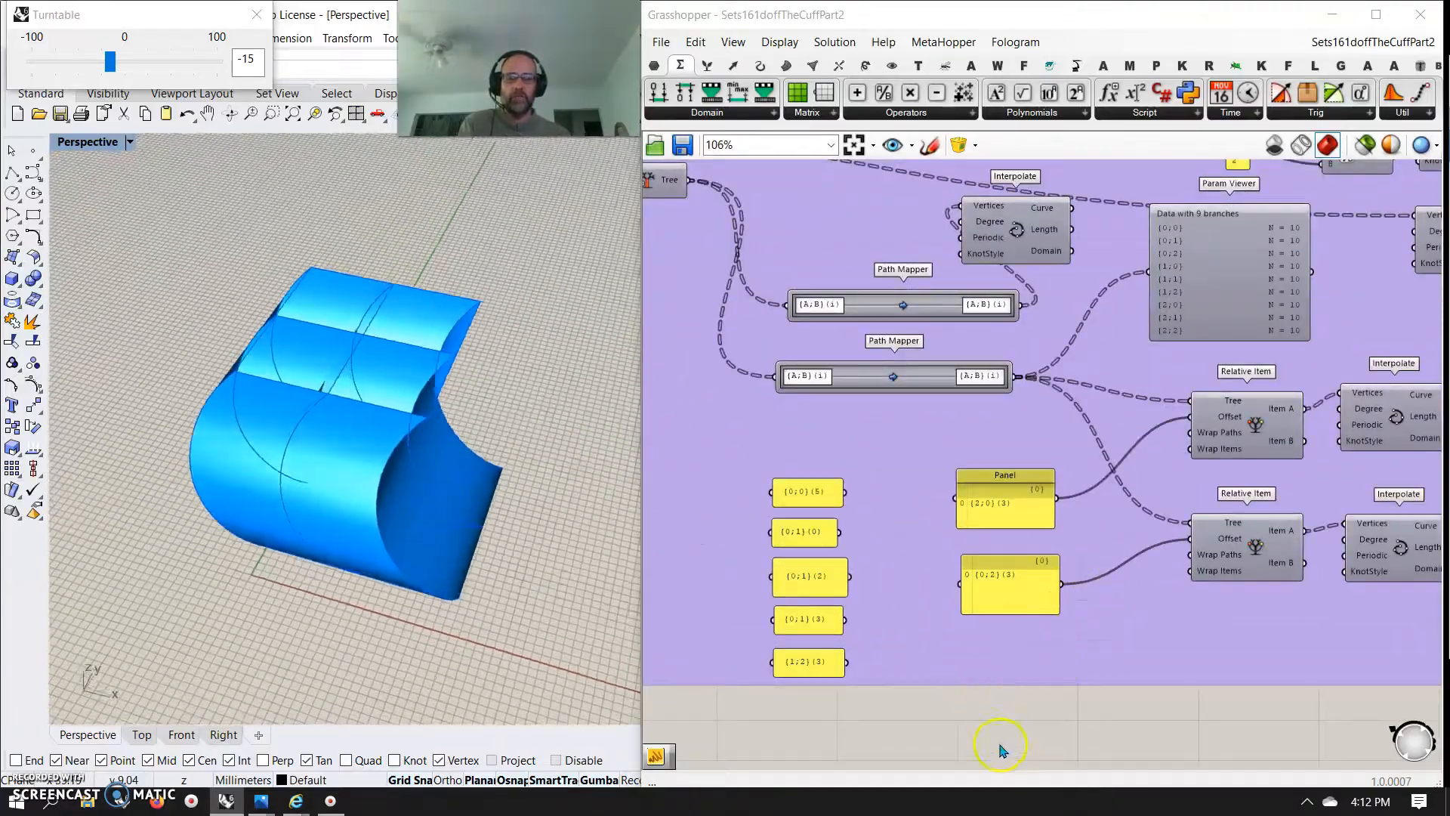
right_click_drag(1000, 749, 984, 709)
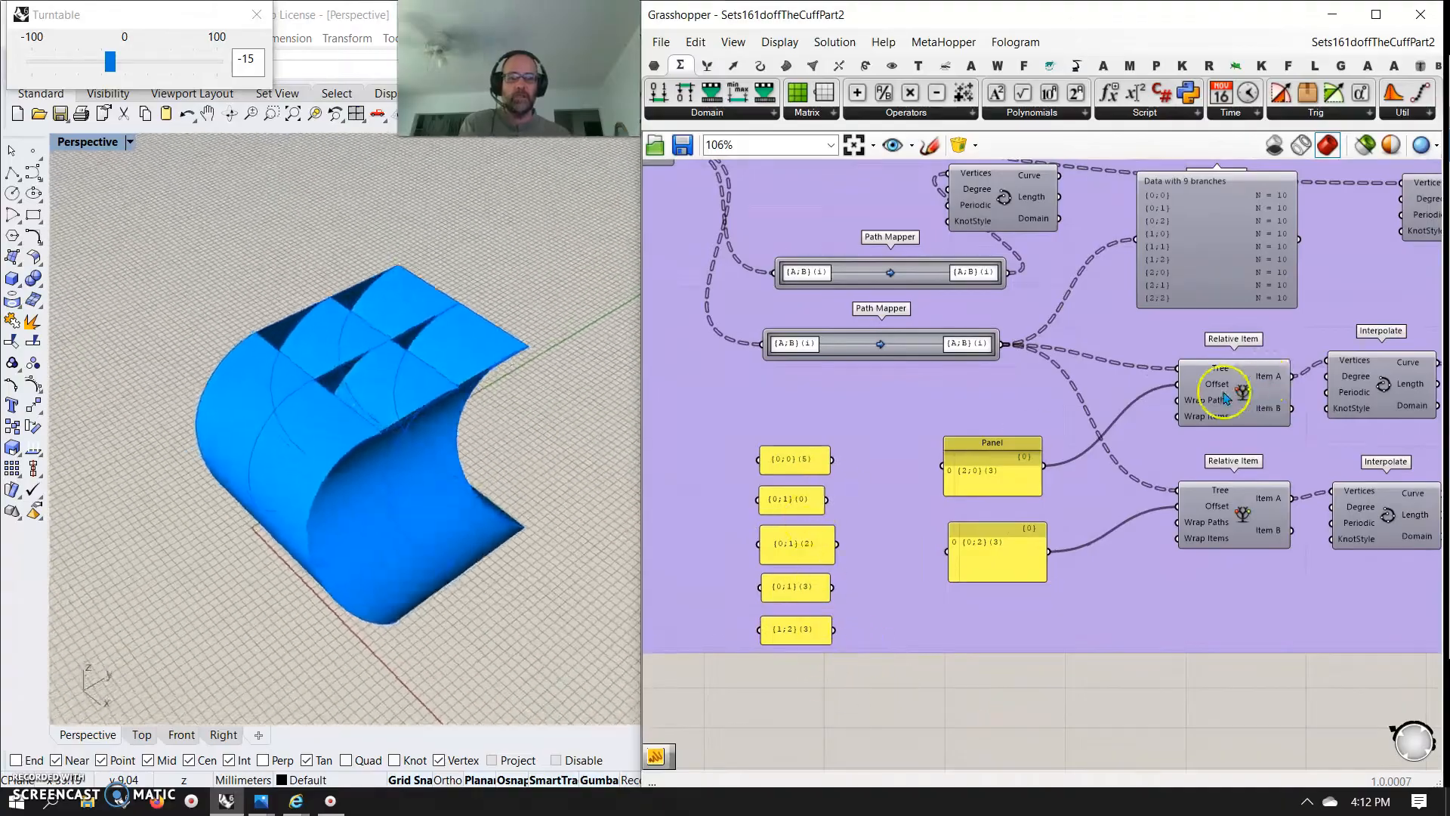
scroll(1080, 581, "down", 6)
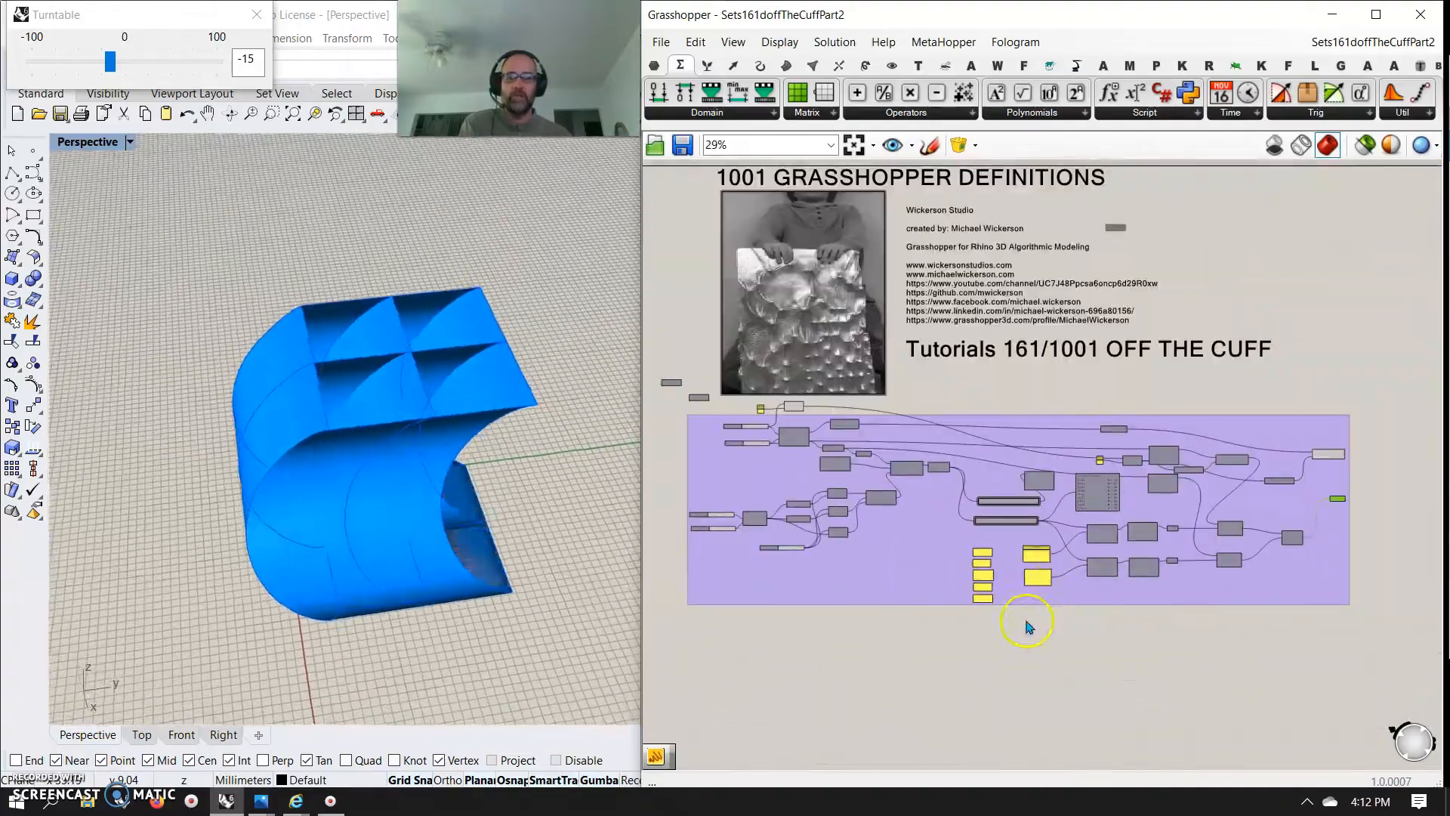
scroll(867, 492, "up", 6)
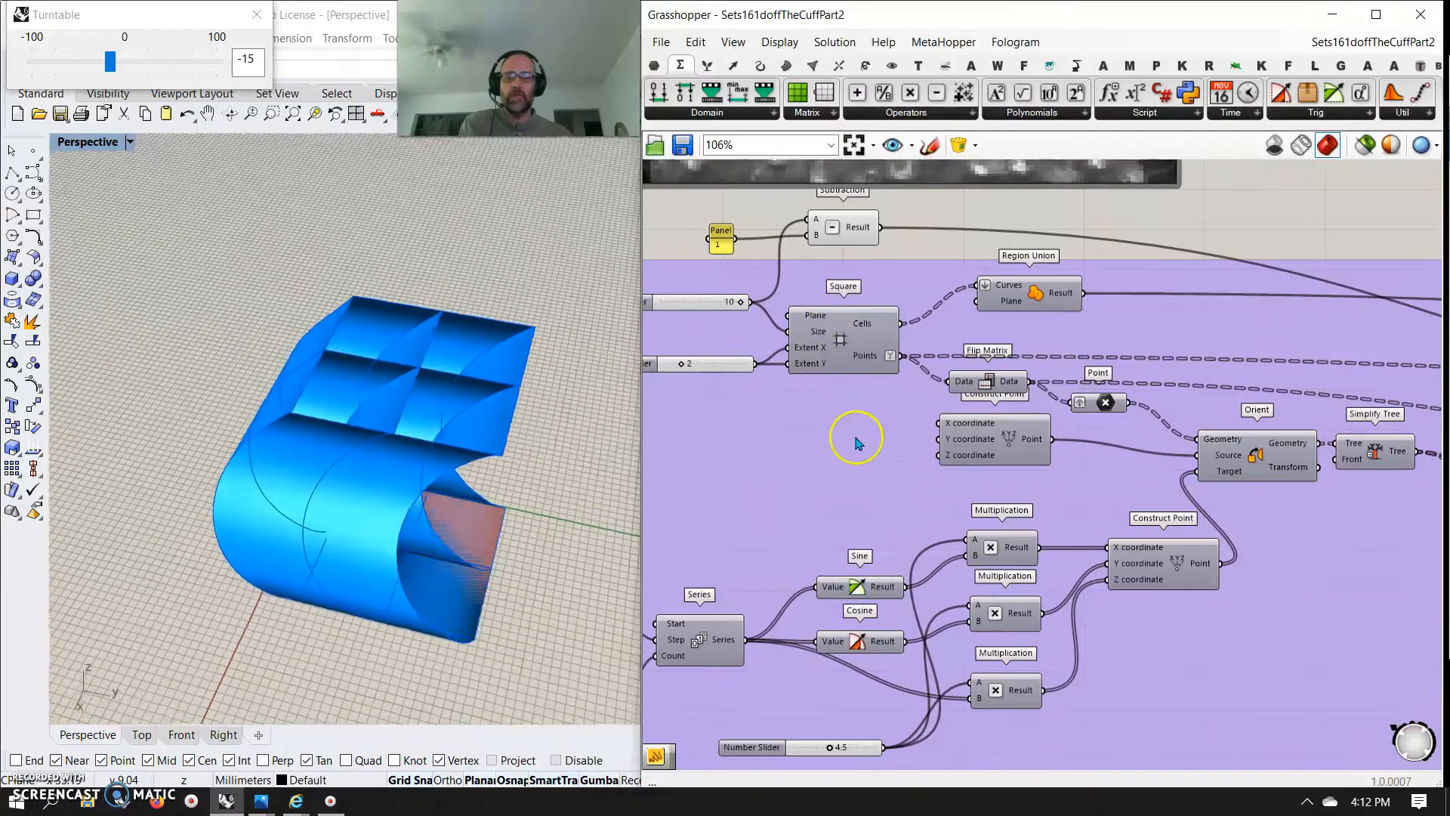
scroll(869, 484, "down", 6)
scroll(754, 582, "up", 6)
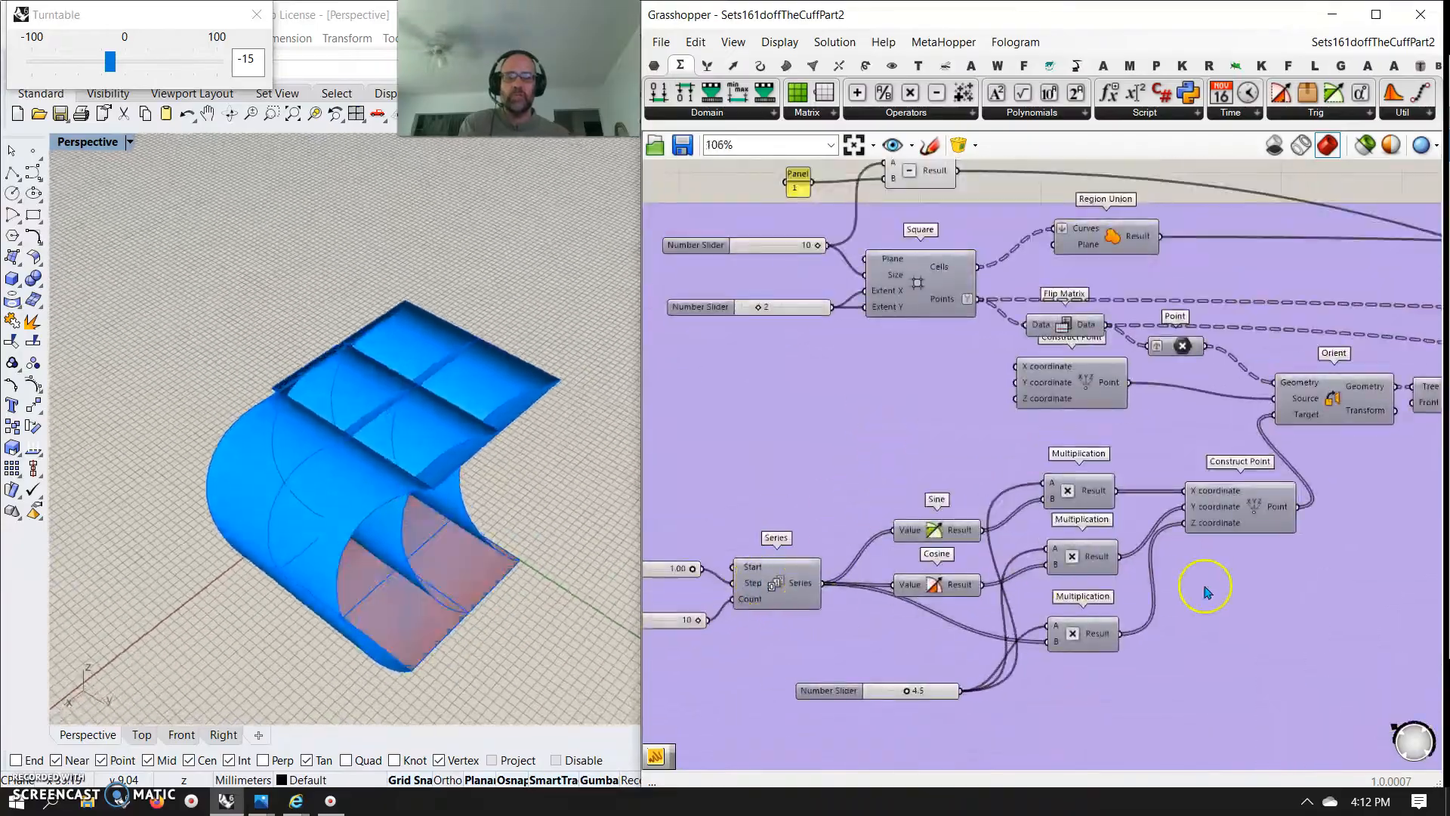
scroll(997, 612, "down", 6)
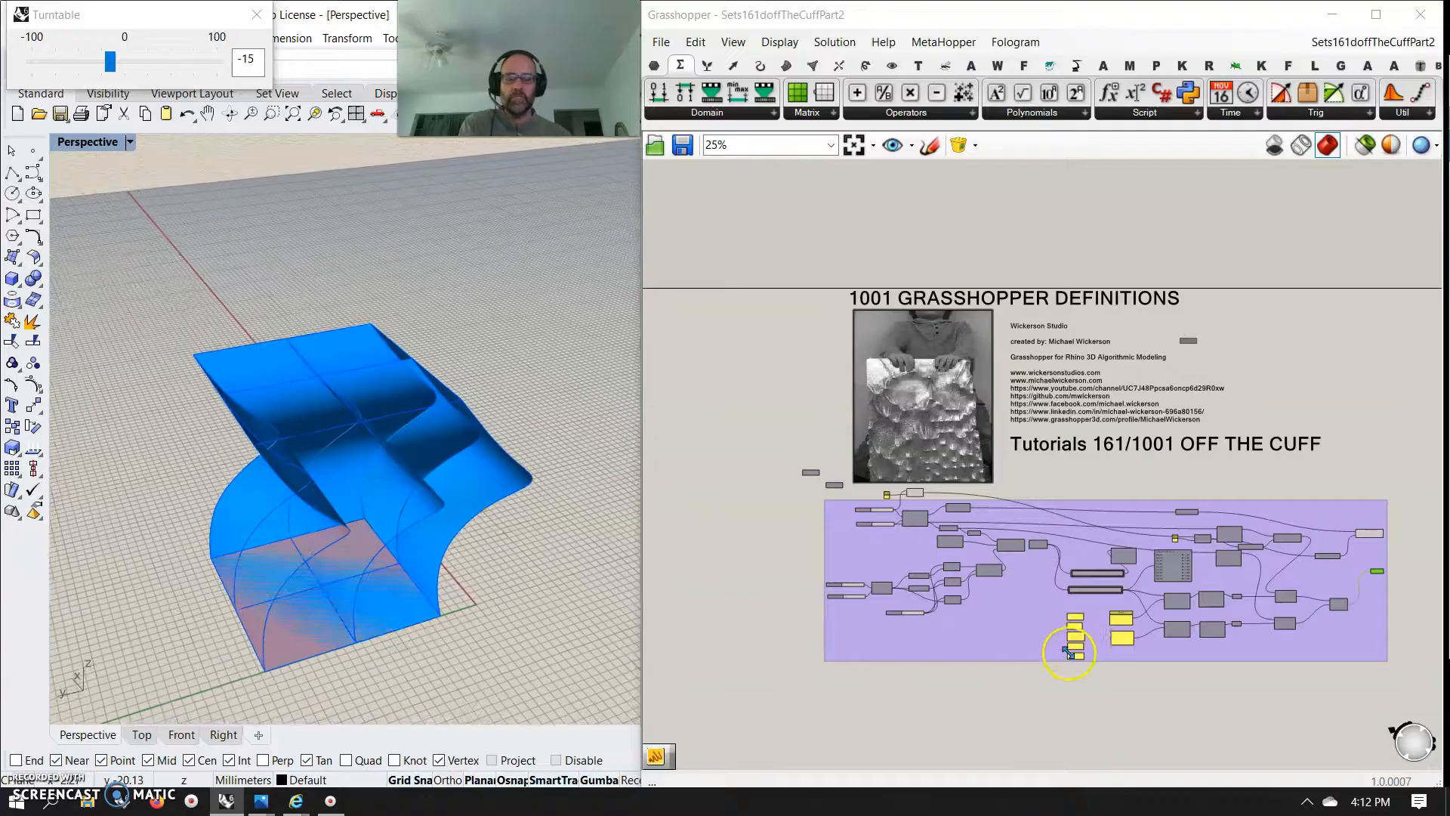
scroll(1069, 651, "up", 4)
scroll(859, 563, "up", 4)
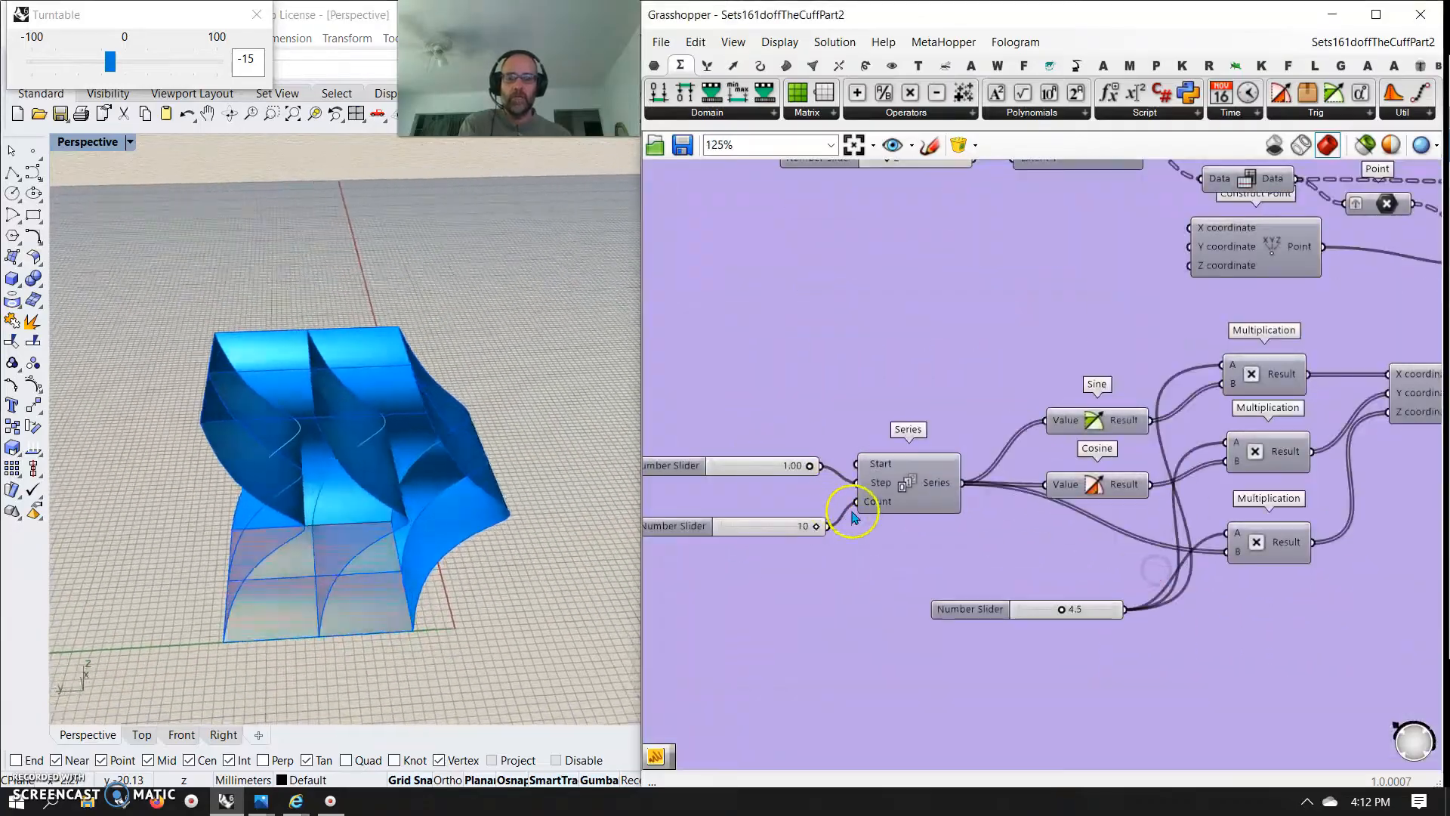
Set the slider feeding the three Multiplication components to 4.9 and keep the Series step at 1.00
right_click_drag(923, 572, 996, 563)
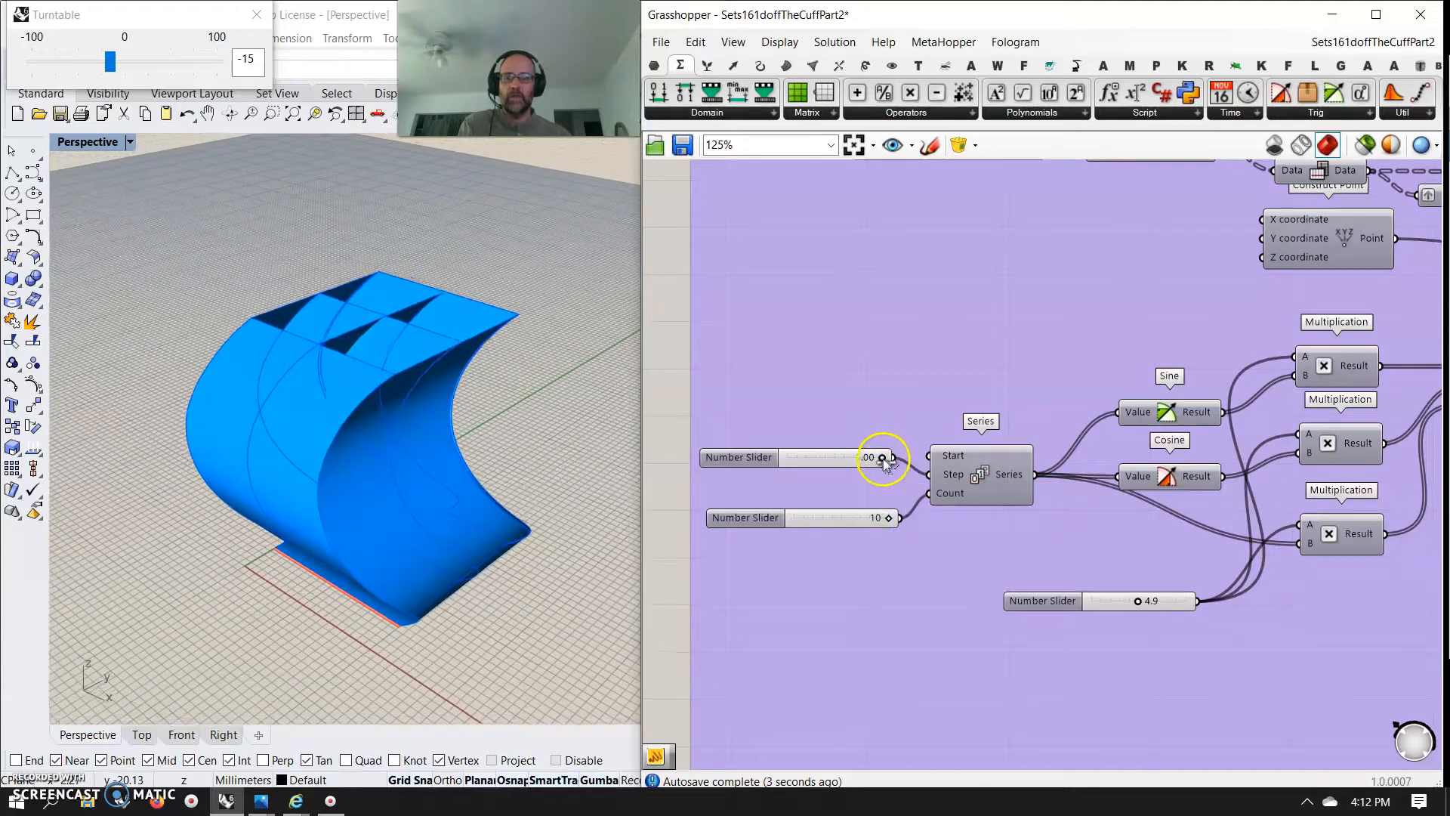
left_click_drag(882, 458, 868, 459)
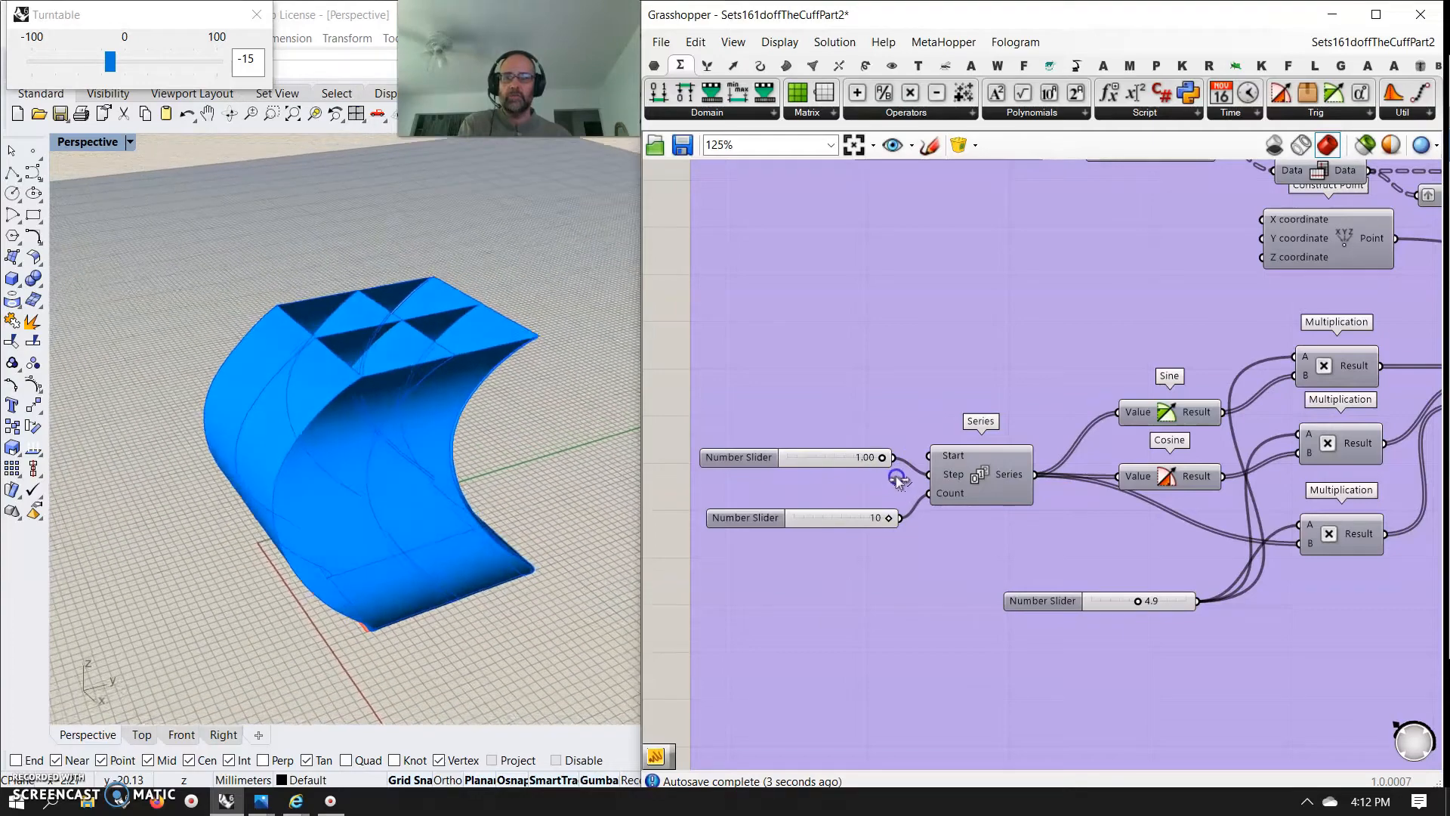
Try other values on the Square grid's size and extent sliders
right_click_drag(1084, 307, 1009, 438)
right_click_drag(981, 332, 958, 453)
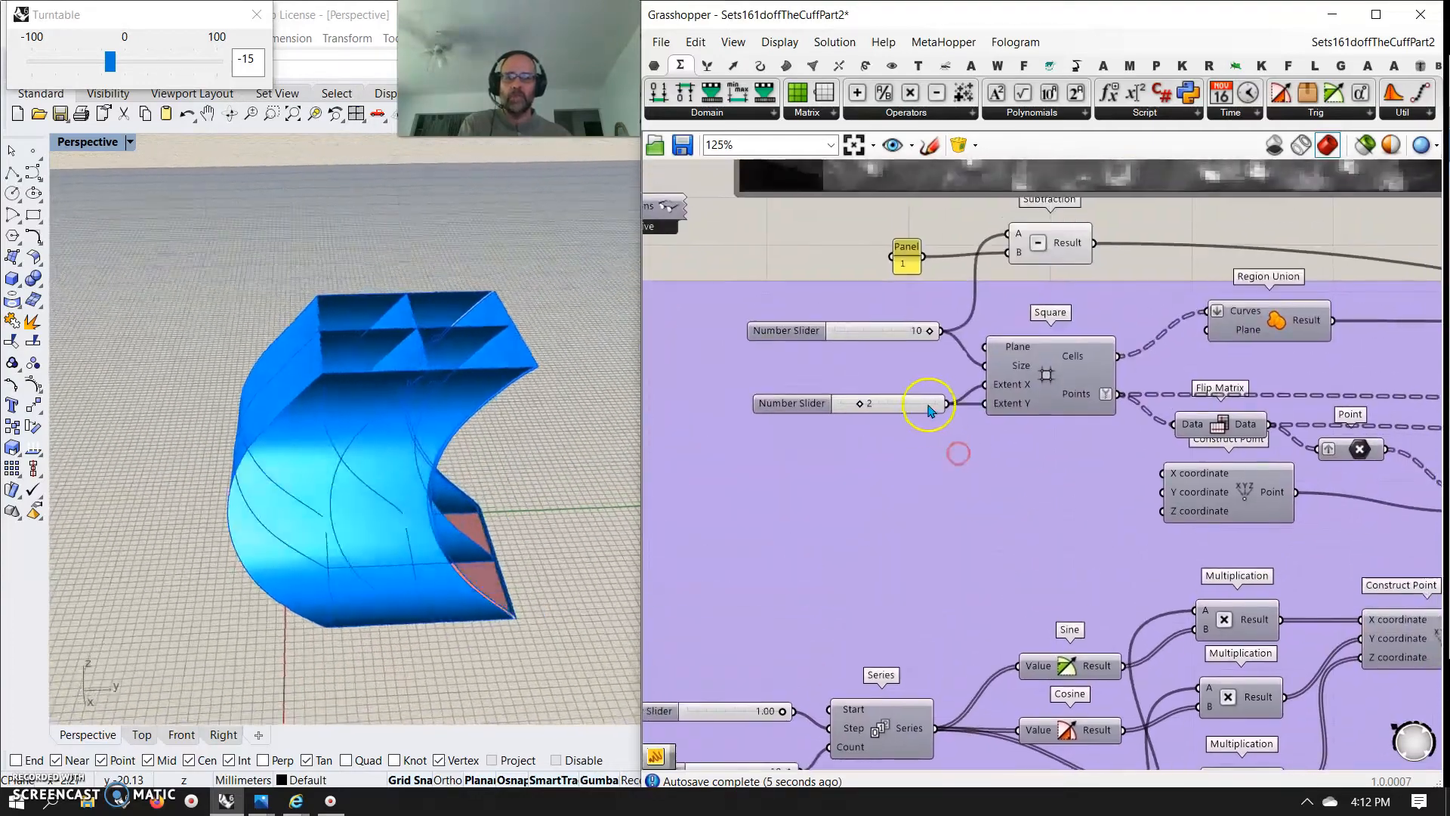
mouse_move(864, 406)
left_mouse_down()
mouse_move(878, 402)
mouse_move(861, 403)
left_mouse_up()
left_click(933, 332)
left_click_drag(935, 336, 985, 366)
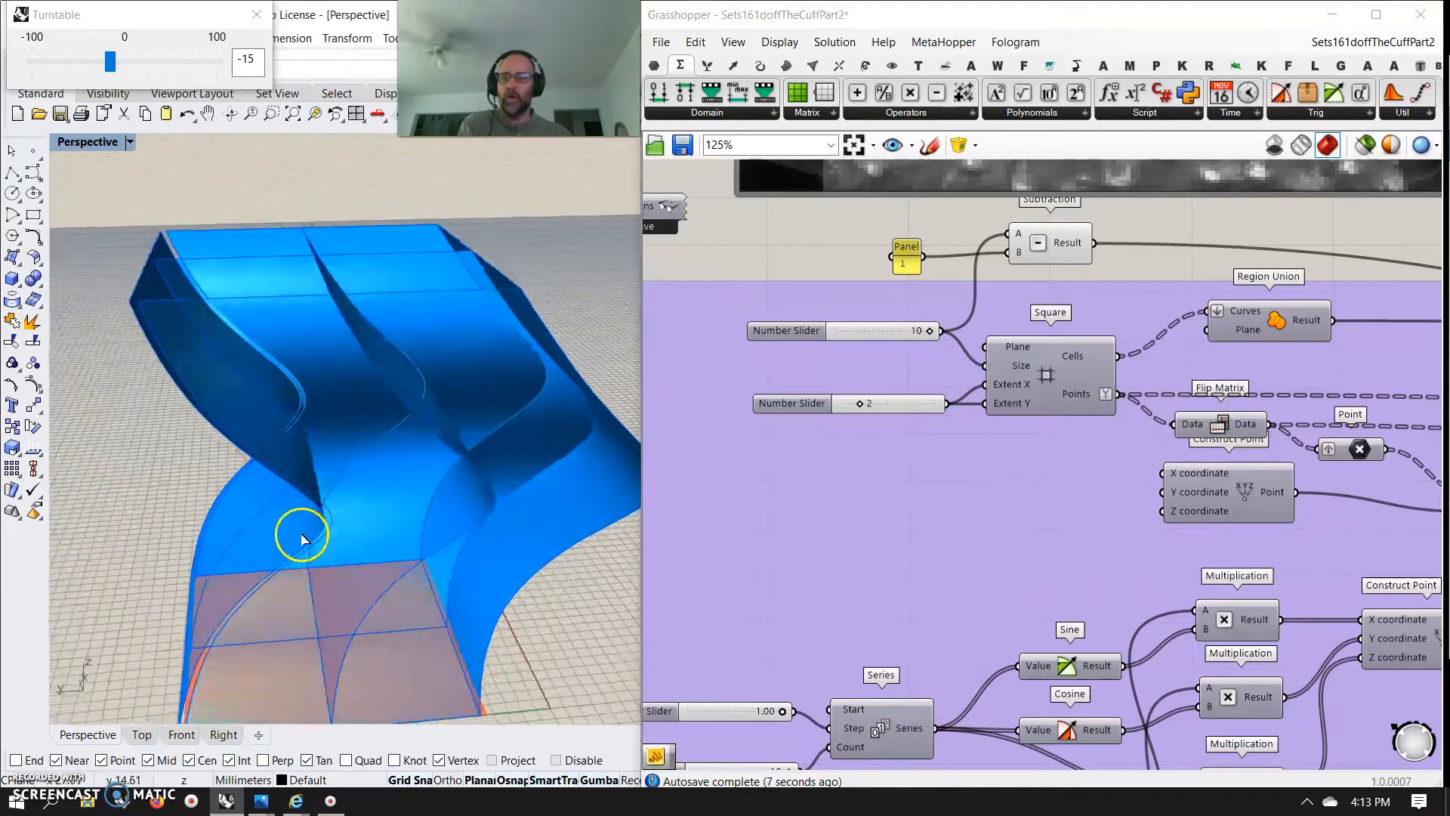
right_click_drag(373, 501, 383, 605)
scroll(380, 591, "up", 6)
left_click_drag(864, 403, 860, 404)
Move the outgoing connection of the Subtraction result to the number slider that drives the Square grid's size
right_click_drag(900, 469, 852, 547)
right_click_drag(1005, 346, 910, 380)
right_click_drag(1012, 381, 902, 379)
scroll(902, 379, "down", 2)
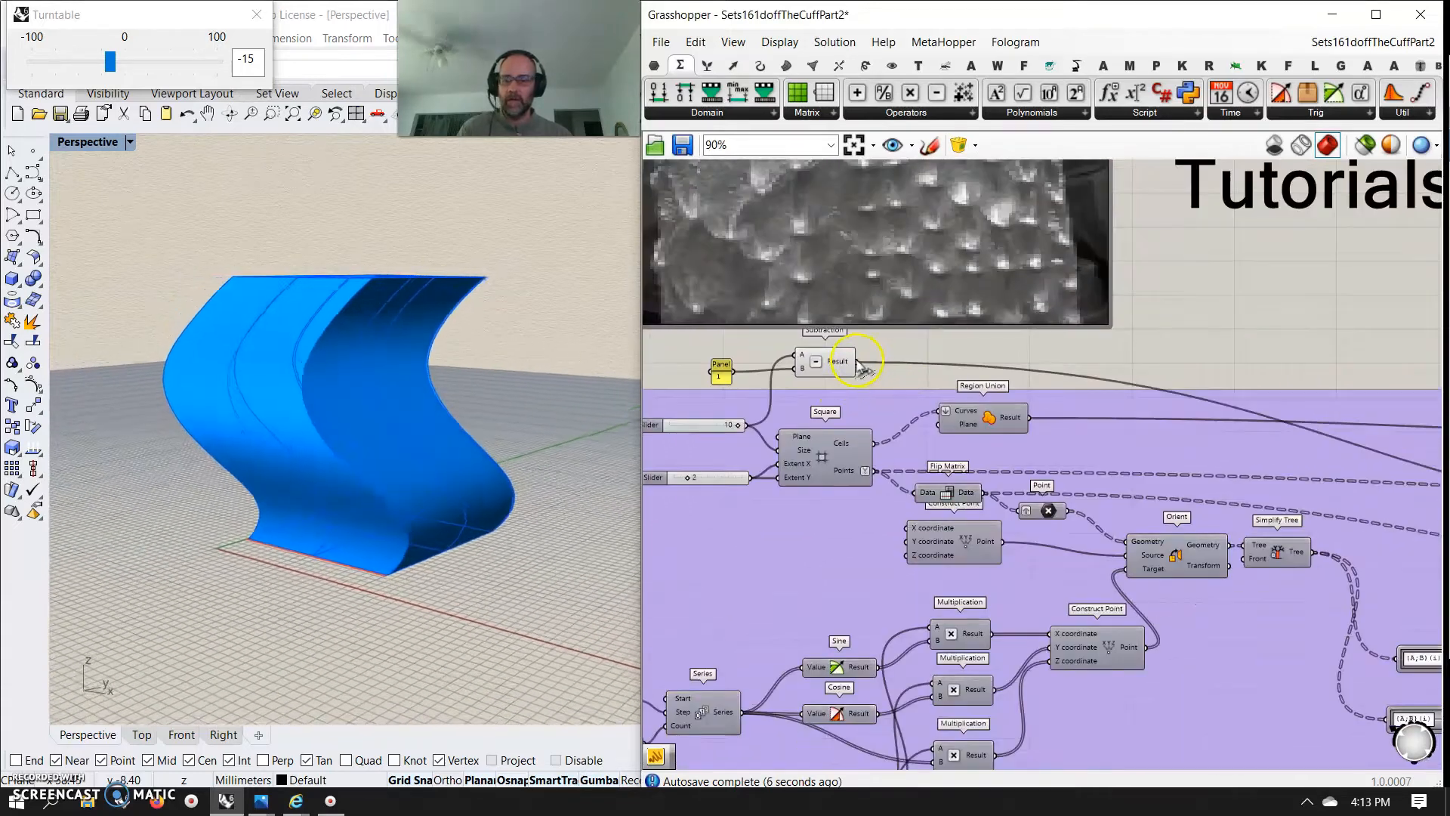
left_click_drag(858, 363, 778, 437, "ctrl+shift")
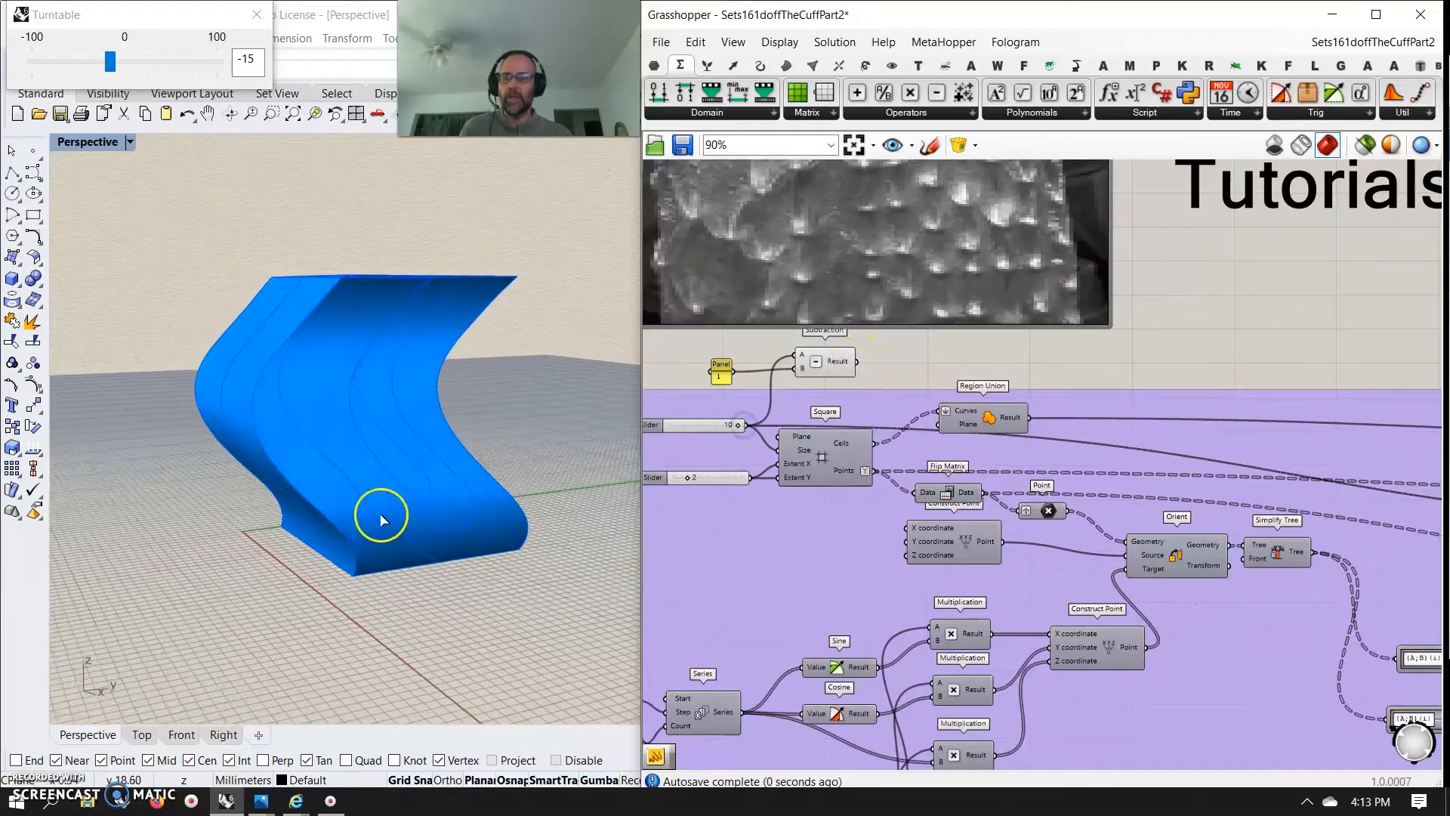
Examine the lofted cell surfaces from several angles and distances in the perspective view
right_click_drag(476, 142, 404, 700)
right_click_drag(363, 549, 270, 297)
right_click_drag(494, 591, 446, 436)
scroll(464, 505, "up", 7)
scroll(463, 512, "down", 9)
mouse_move(462, 512)
right_mouse_down()
mouse_move(485, 463)
mouse_move(220, 508)
mouse_move(220, 483)
mouse_move(285, 605)
mouse_move(249, 562)
mouse_move(355, 576)
mouse_move(343, 591)
mouse_move(544, 586)
mouse_move(528, 539)
mouse_move(518, 582)
mouse_move(551, 625)
mouse_move(523, 660)
mouse_move(486, 226)
mouse_move(476, 438)
mouse_move(548, 449)
mouse_move(502, 527)
mouse_move(451, 544)
mouse_move(415, 583)
mouse_move(832, 573)
mouse_move(432, 551)
right_mouse_up()
scroll(496, 452, "up", 9)
scroll(476, 438, "down", 7)
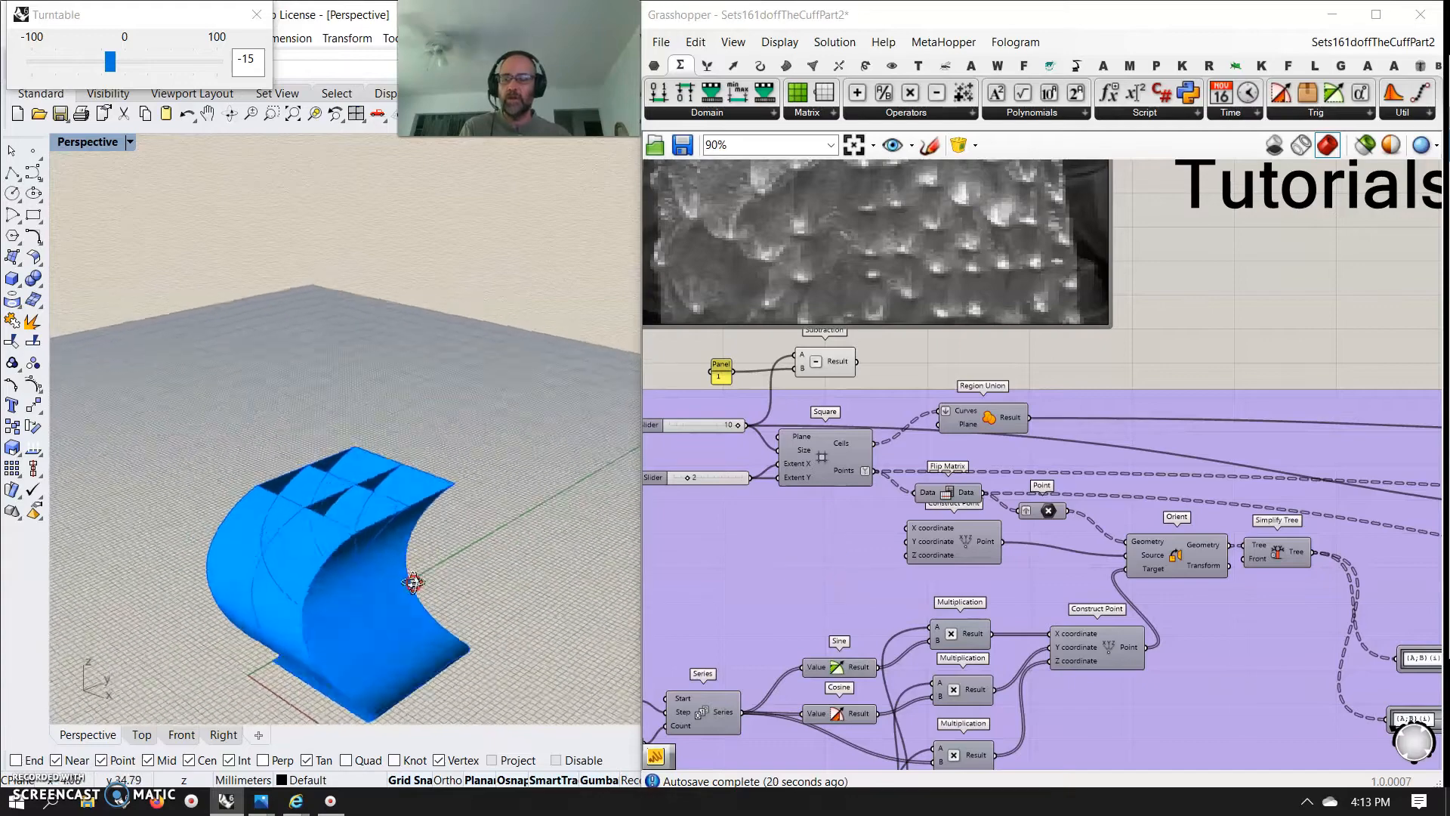
scroll(763, 595, "down", 3)
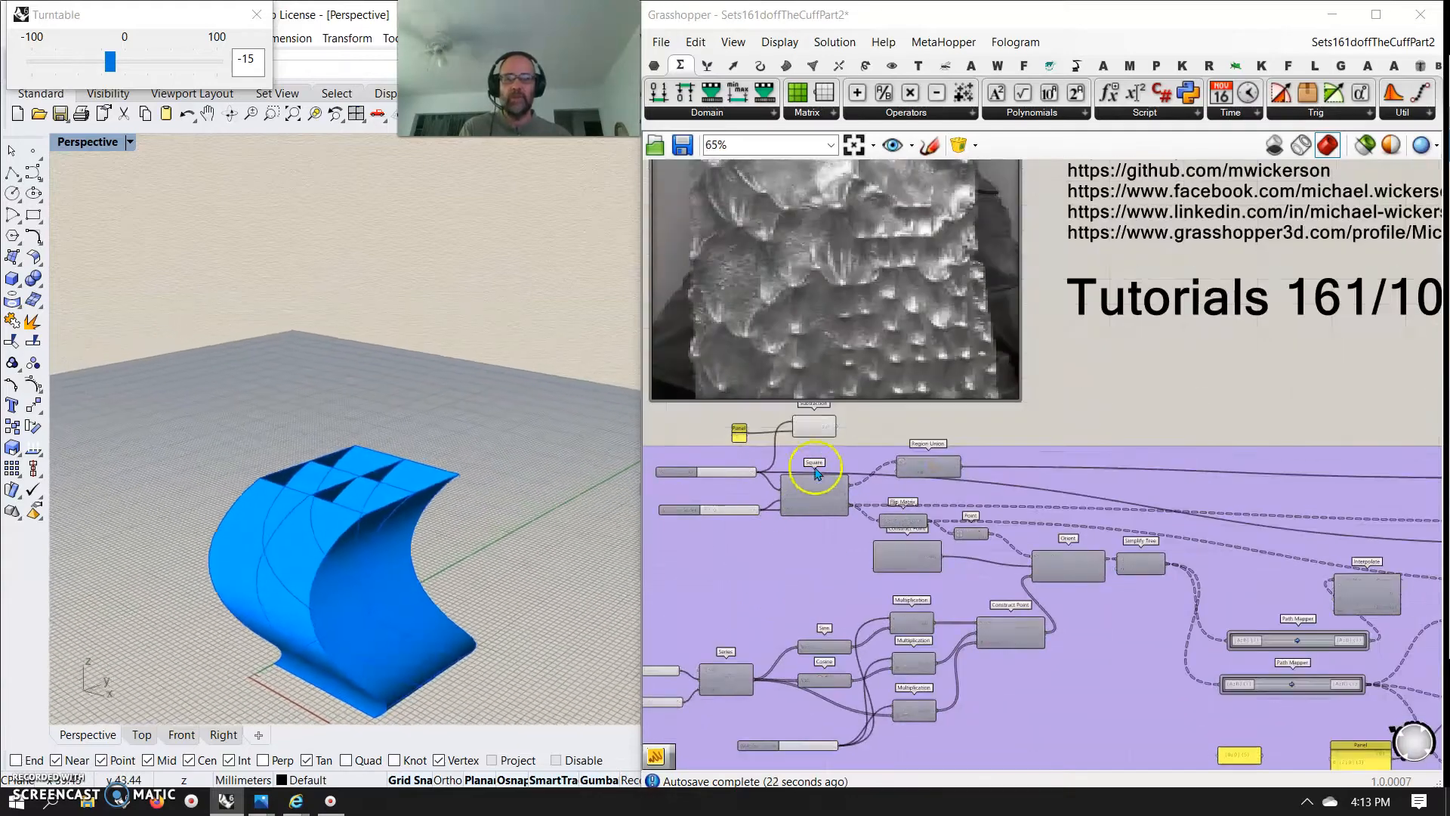
Delete the unused Subtraction component together with the panel holding the value 1
left_click_drag(857, 423, 691, 430)
key("Delete")
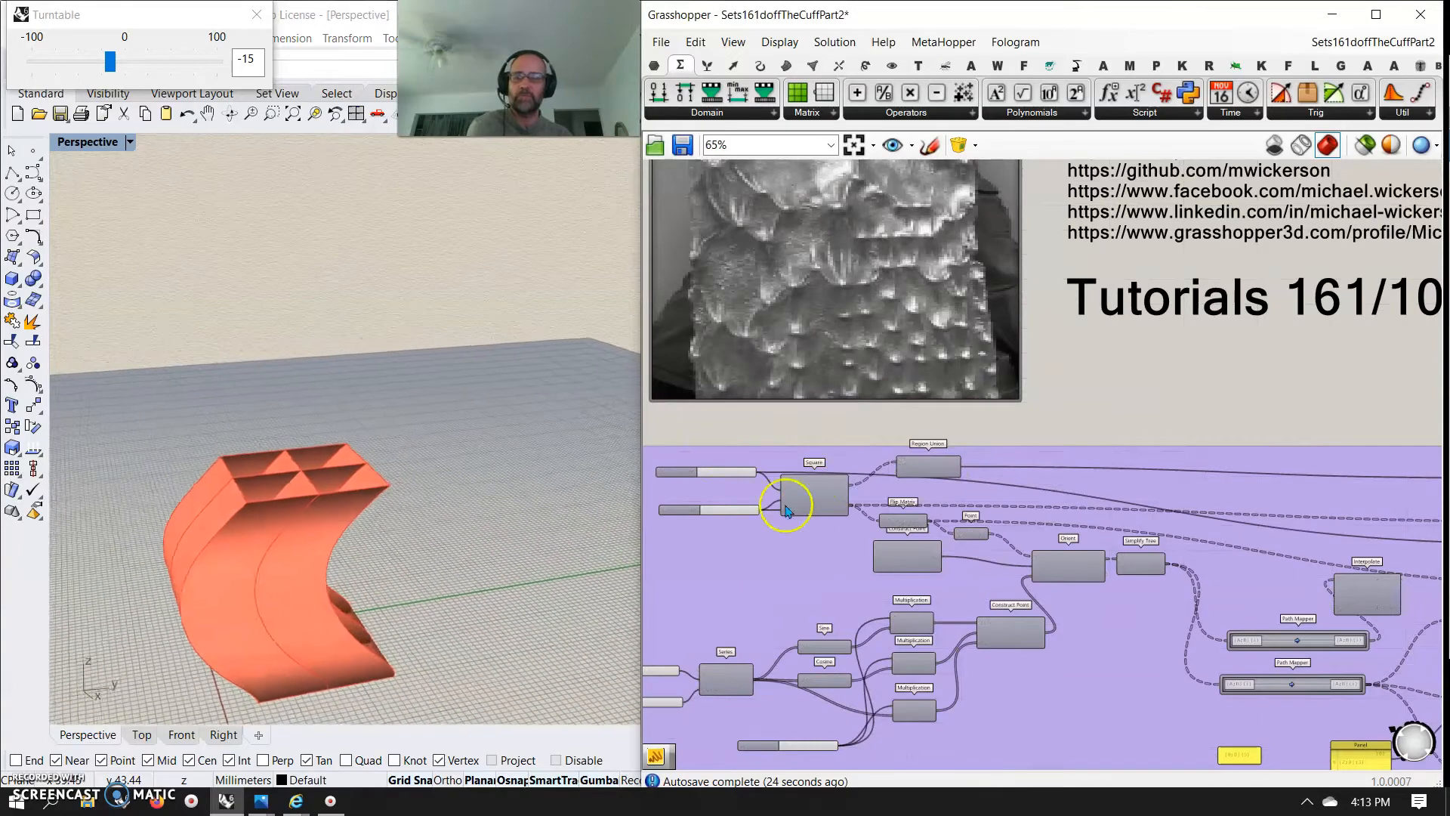
right_click_drag(263, 571, 337, 574)
Try the alternative offset panels, including {0;0}(5), {0;1}(0), {0;1}(2), {0;1}(3) and {1;2}(3), on the two Relative Item components
right_click_drag(1057, 717, 801, 519)
scroll(1044, 643, "up", 5)
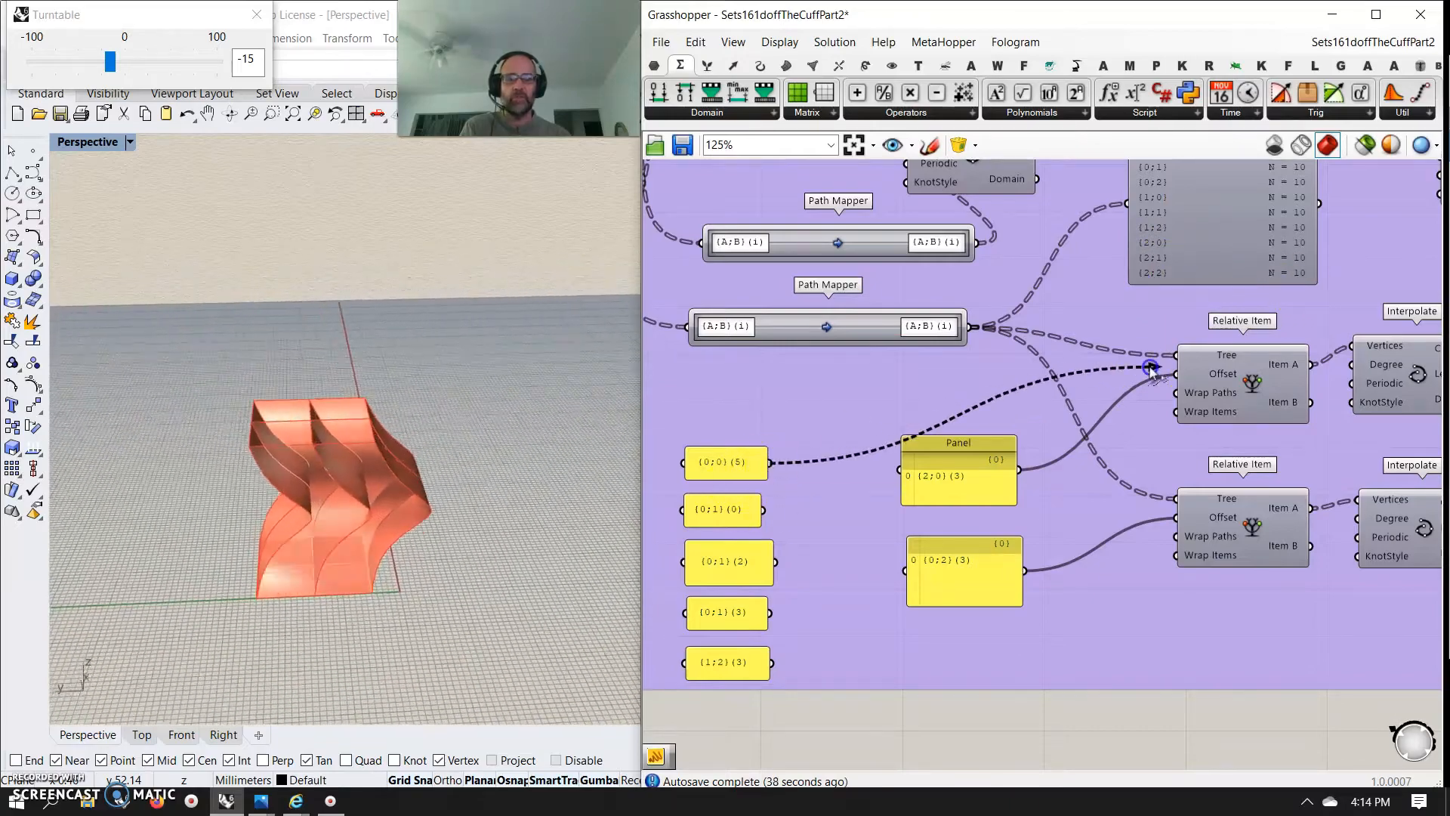
right_click_drag(467, 456, 572, 468)
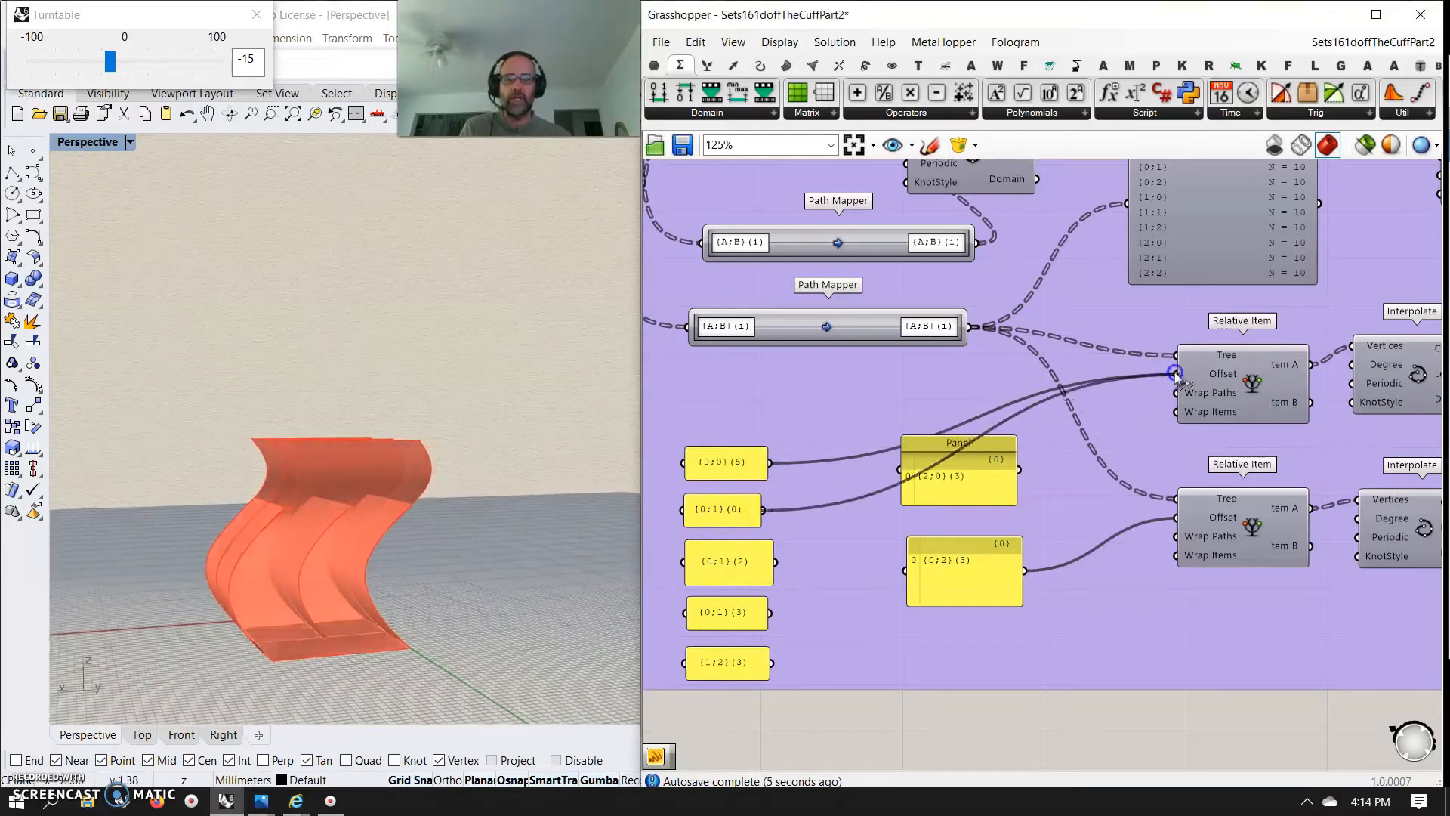
mouse_move(559, 563)
right_mouse_down()
mouse_move(412, 615)
mouse_move(545, 587)
right_mouse_up()
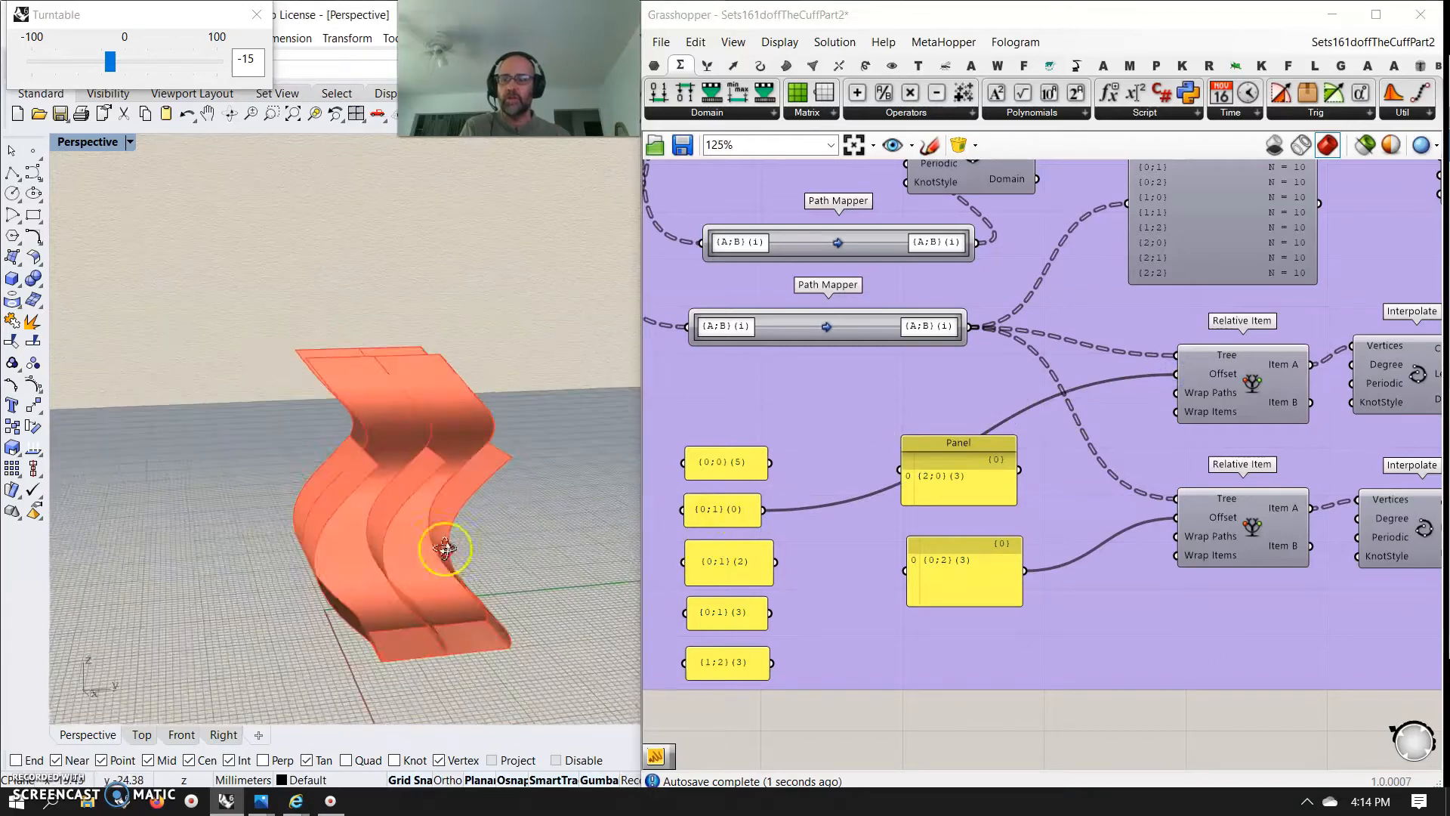
left_click_drag(782, 570, 1187, 408)
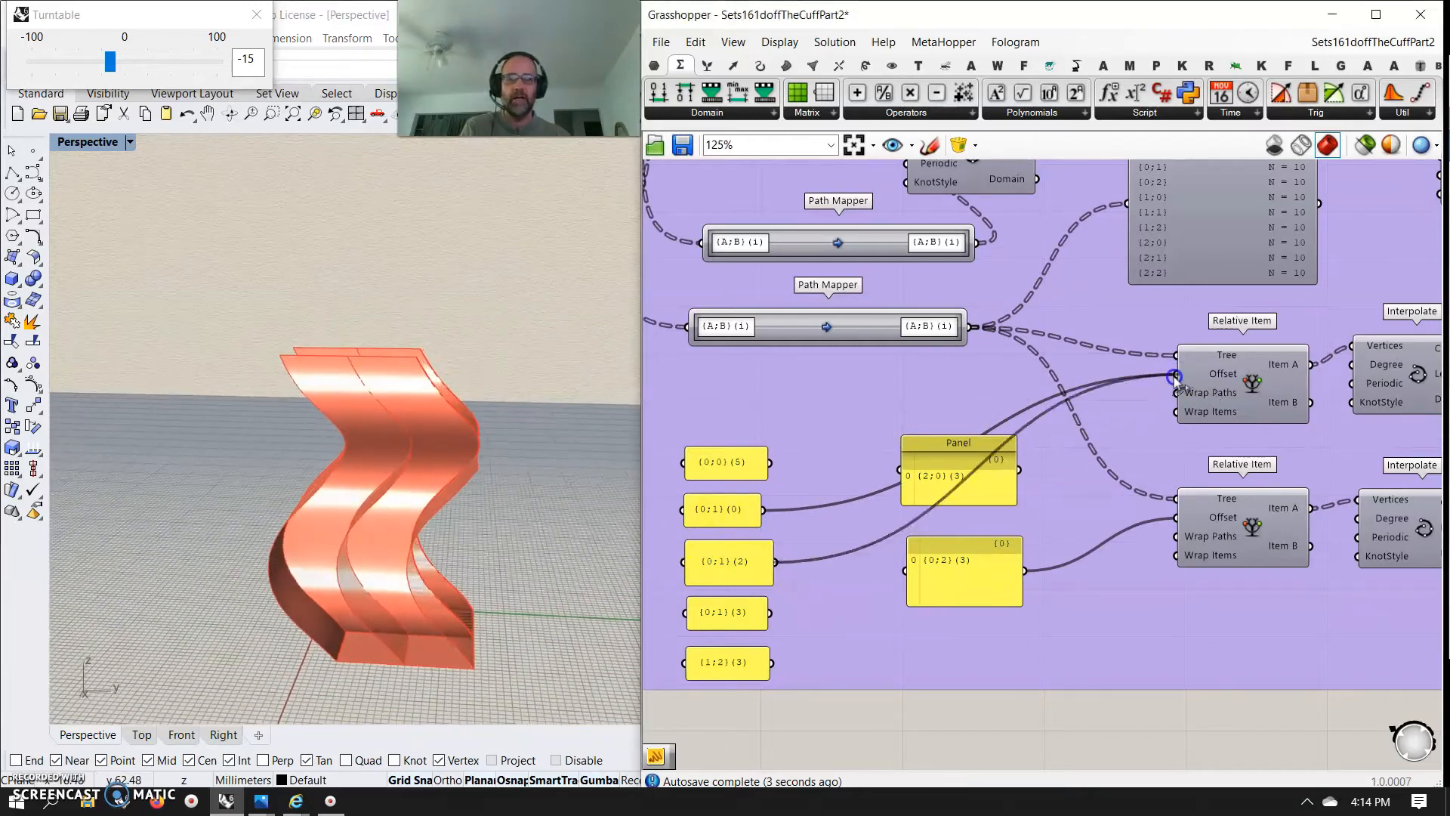
left_click_drag(770, 613, 840, 608)
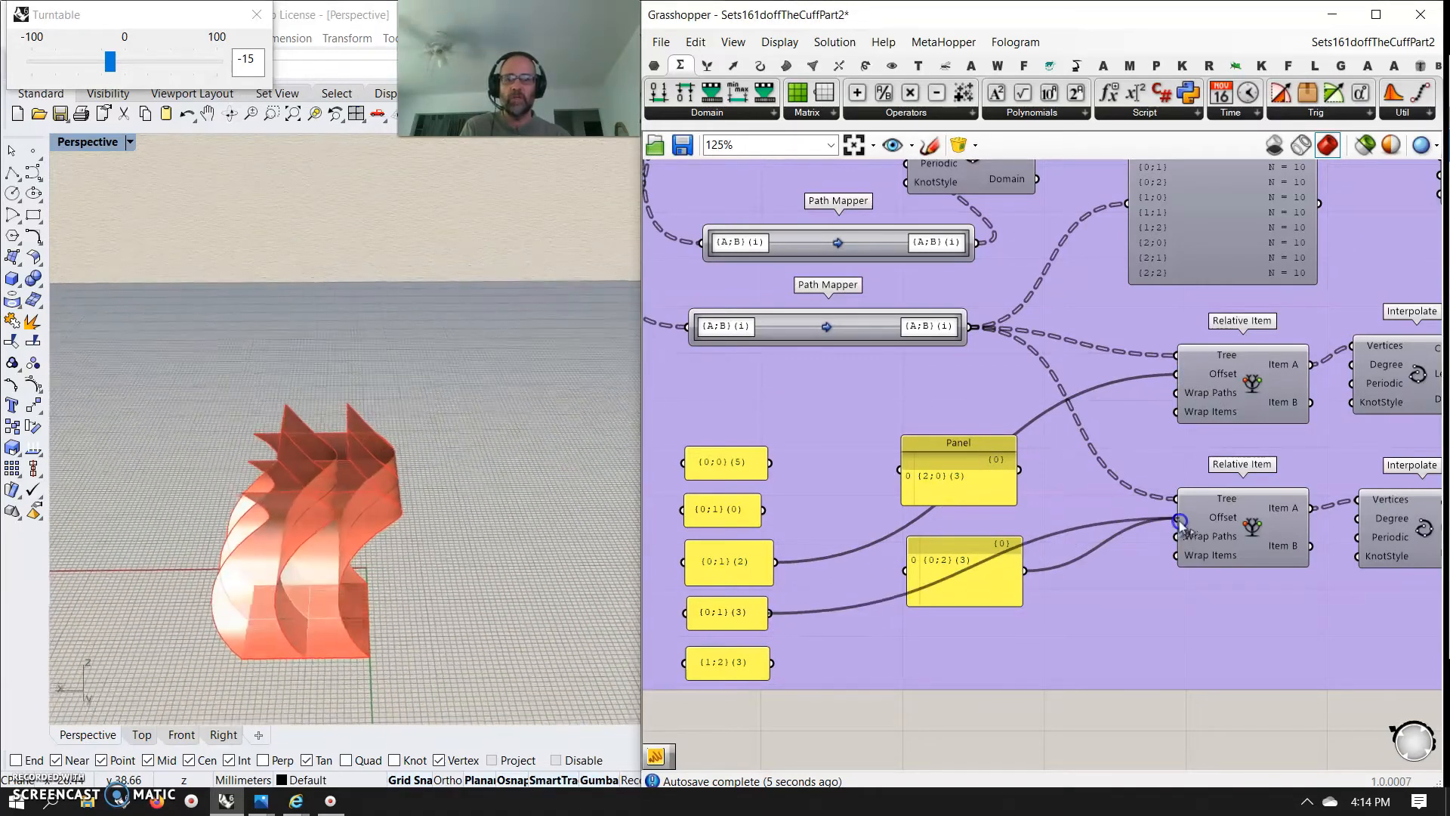
left_click_drag(1181, 522, 1176, 519)
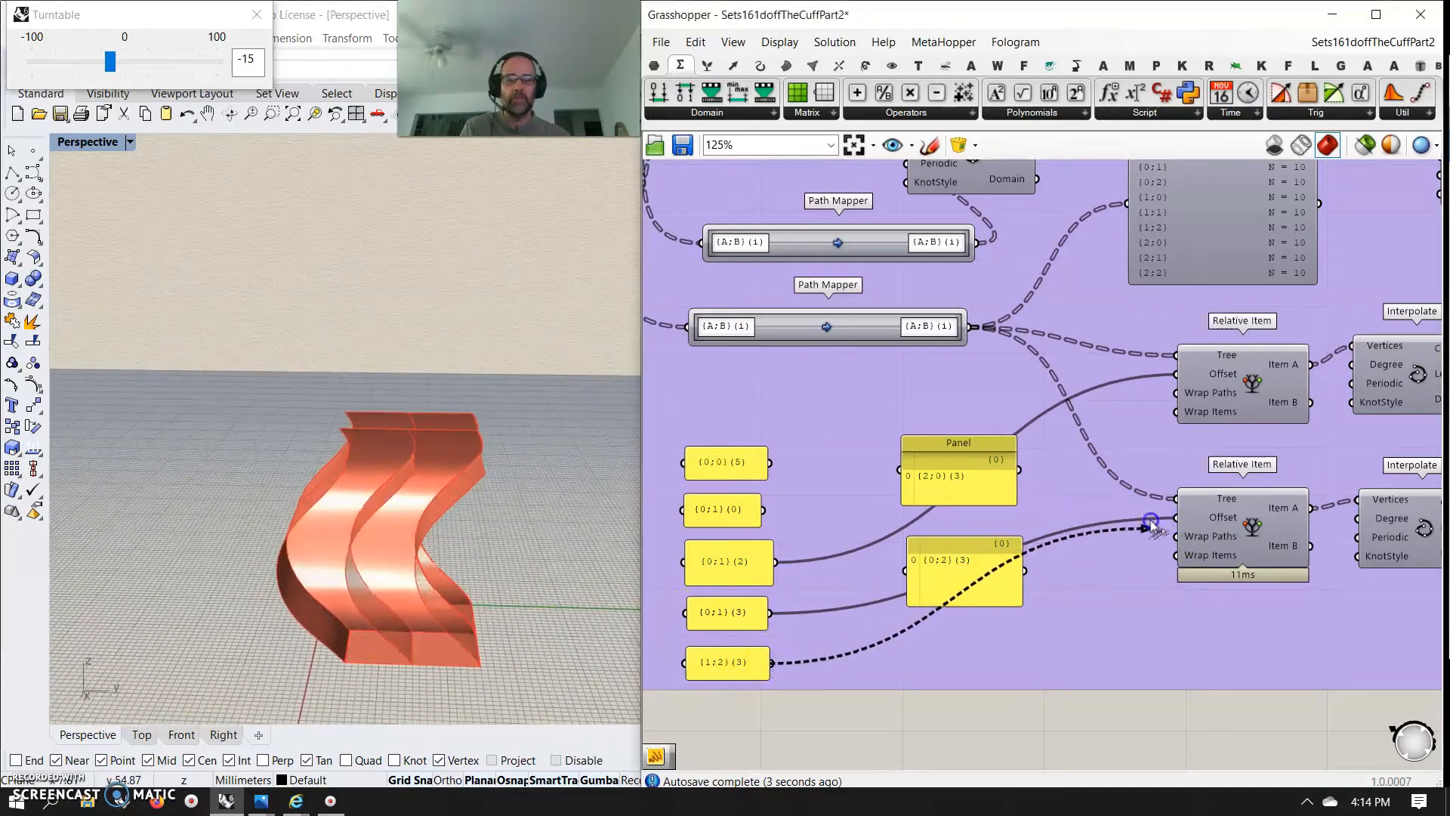
right_click_drag(296, 544, 334, 600)
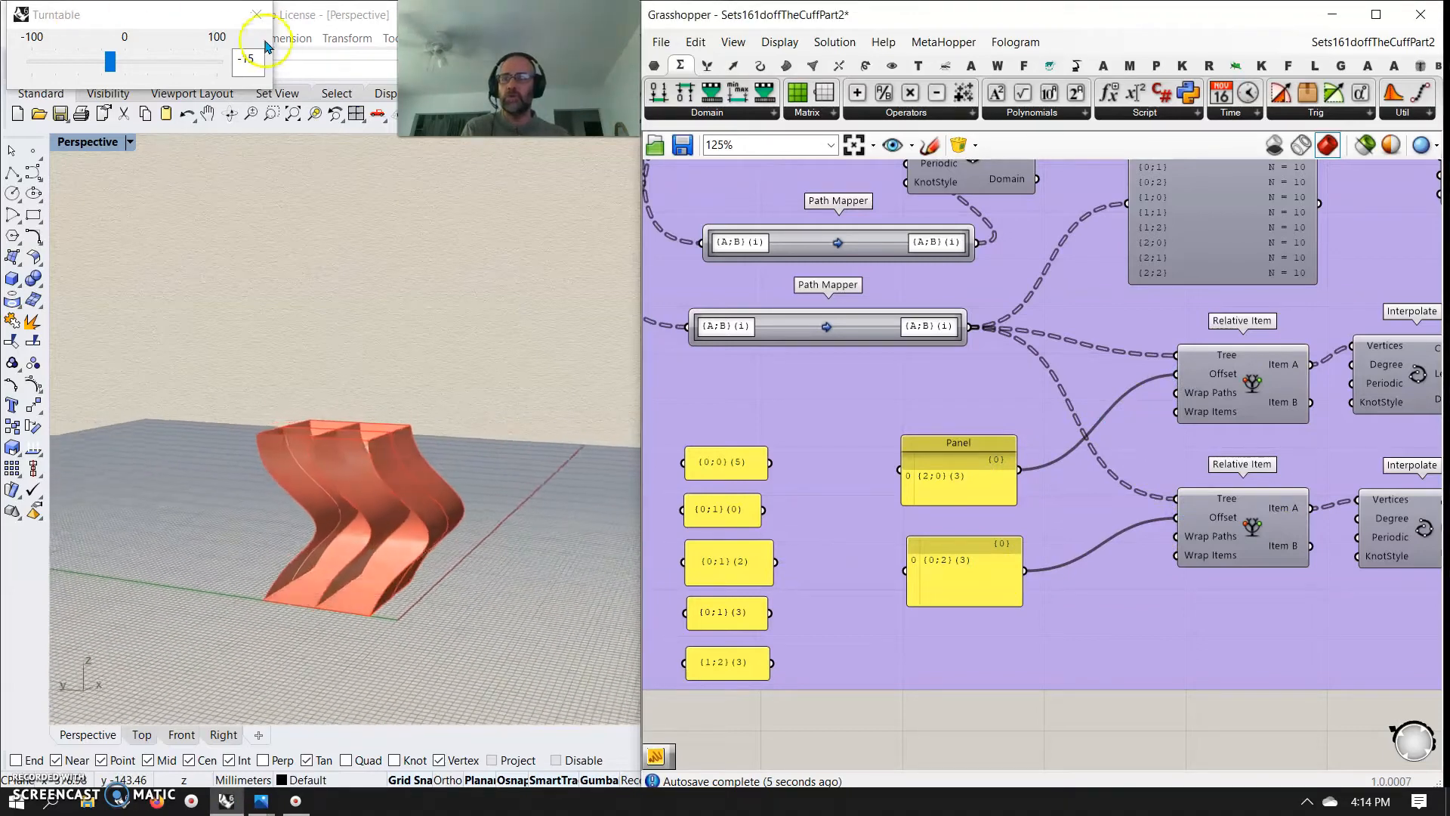
End the turntable rotation and frame the model closer in the perspective view
left_click(258, 14)
right_click_drag(379, 549, 380, 568)
scroll(380, 565, "up", 4)
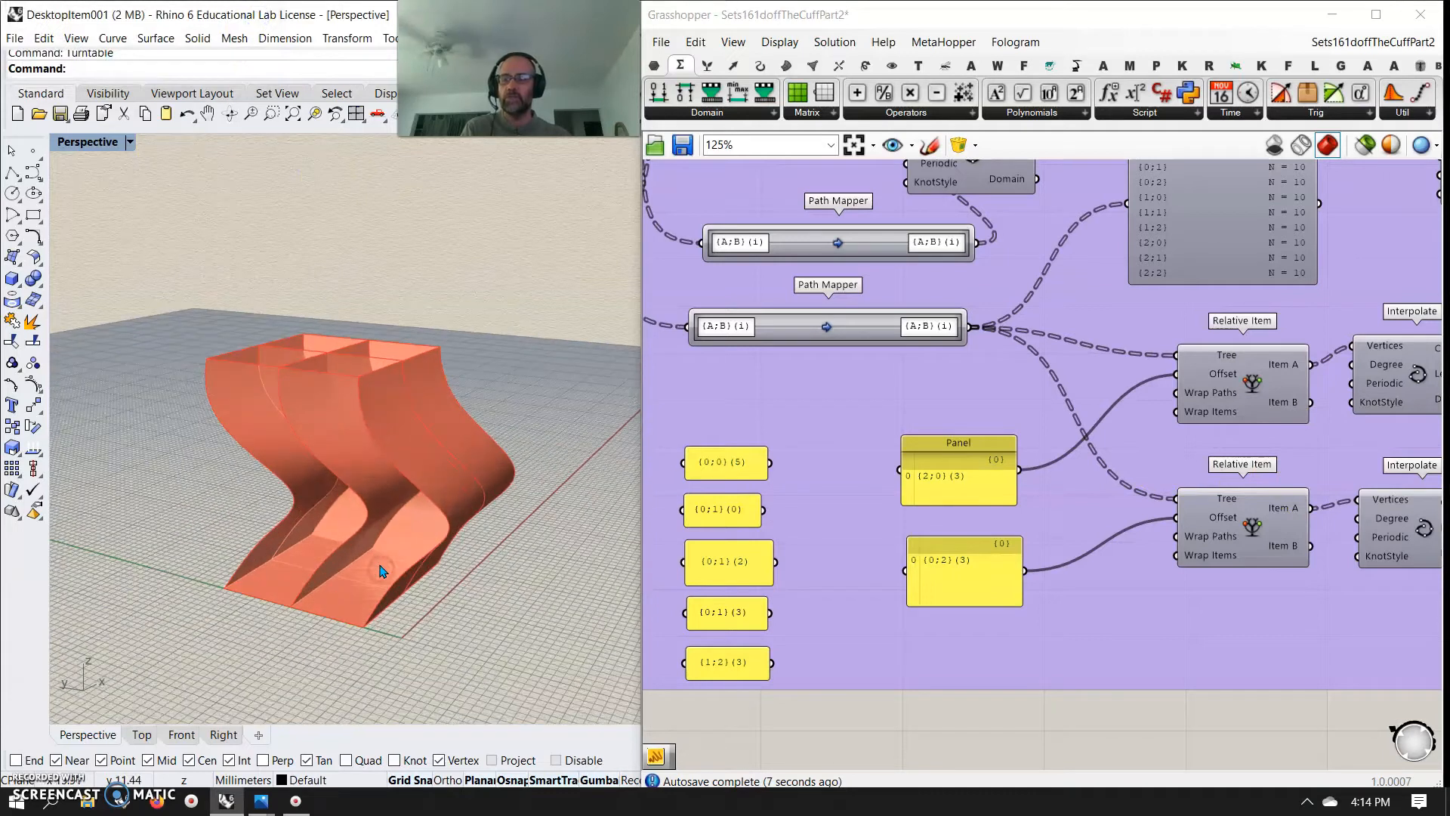
right_click_drag(394, 469, 410, 544)
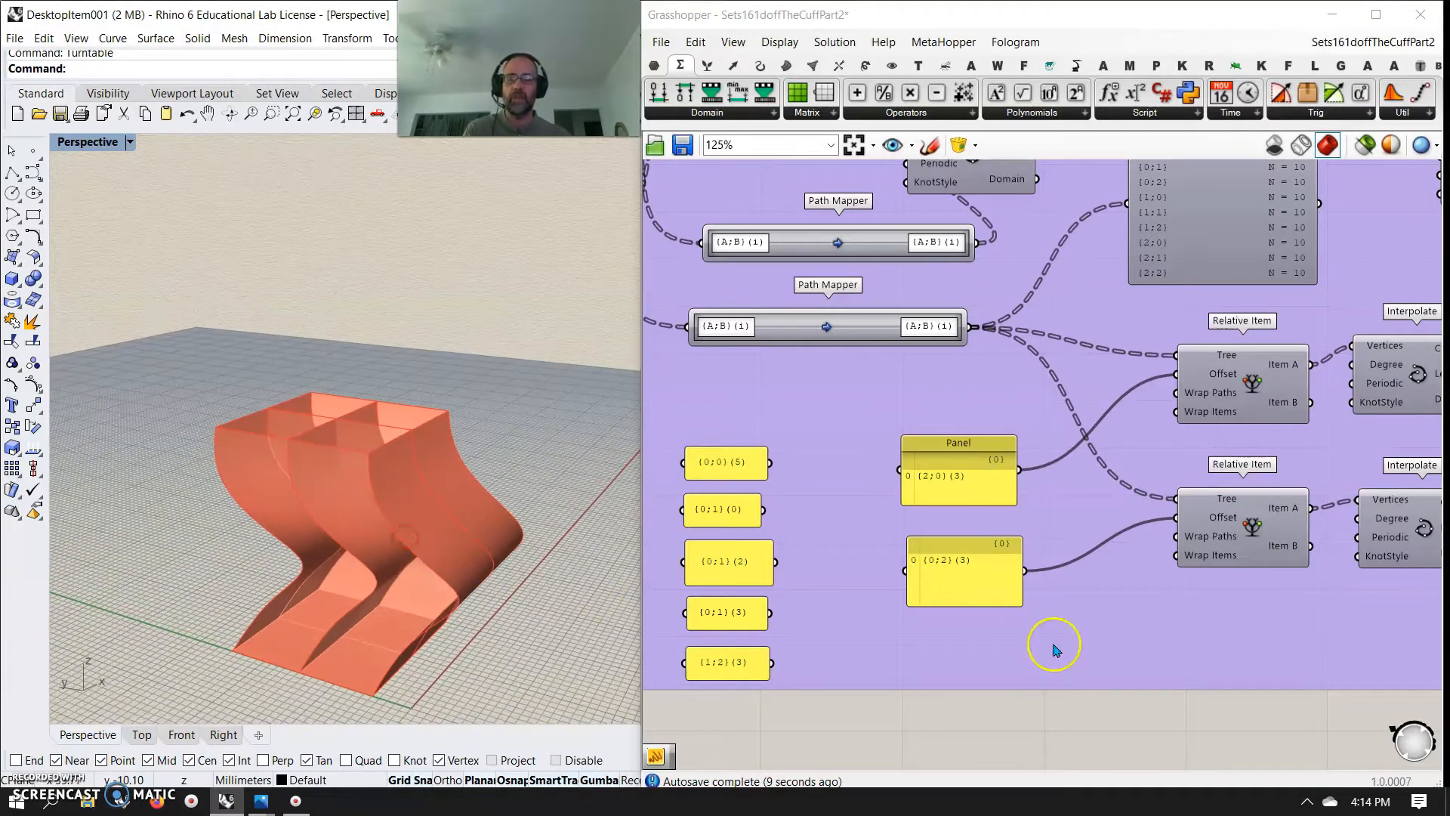
Reposition the Move component slightly at the end of the definition, above the final Surface parameter
scroll(1004, 627, "down", 6)
scroll(1103, 559, "up", 2)
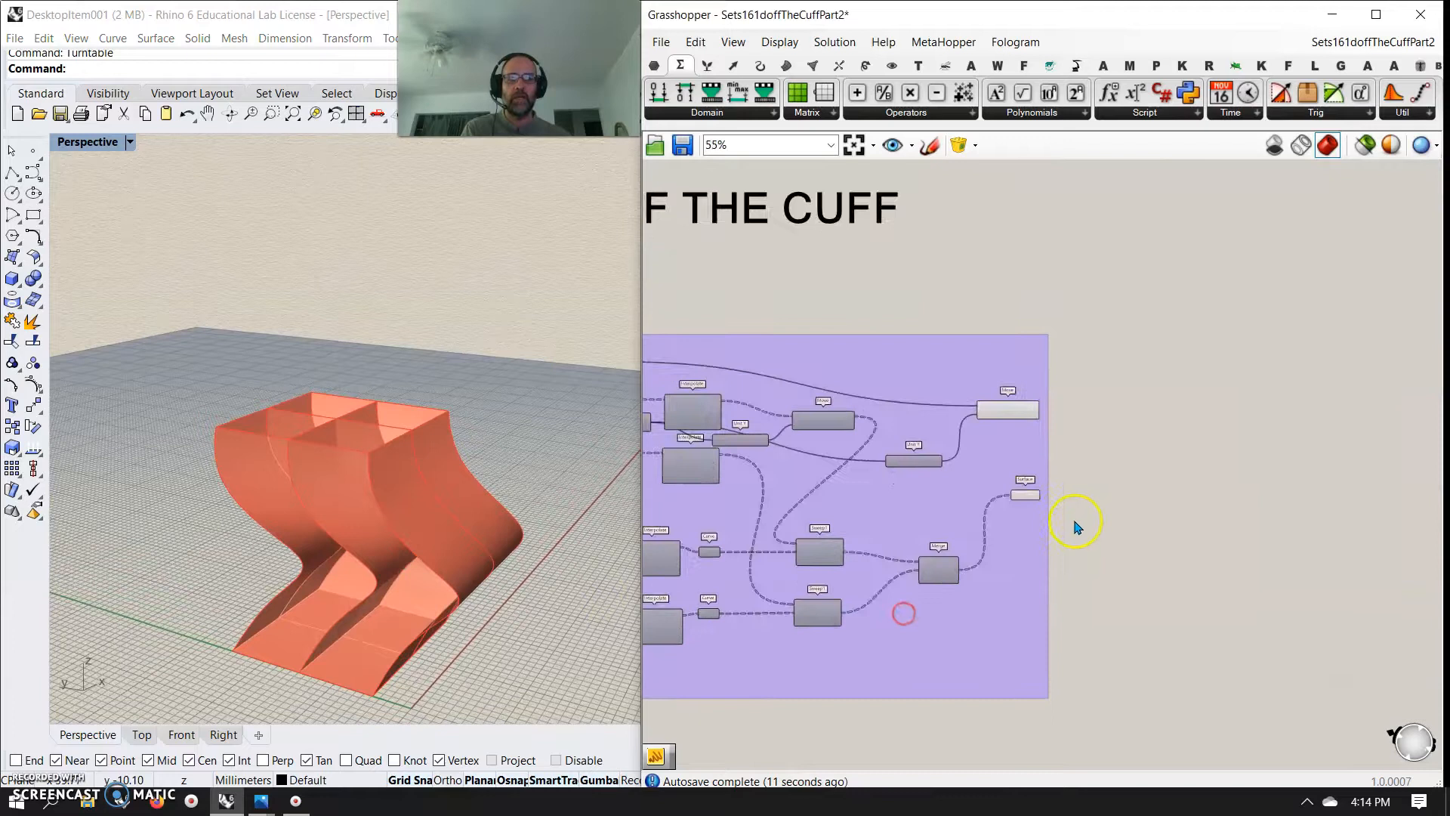
scroll(1058, 528, "up", 5)
left_click(1005, 463)
left_click(985, 298)
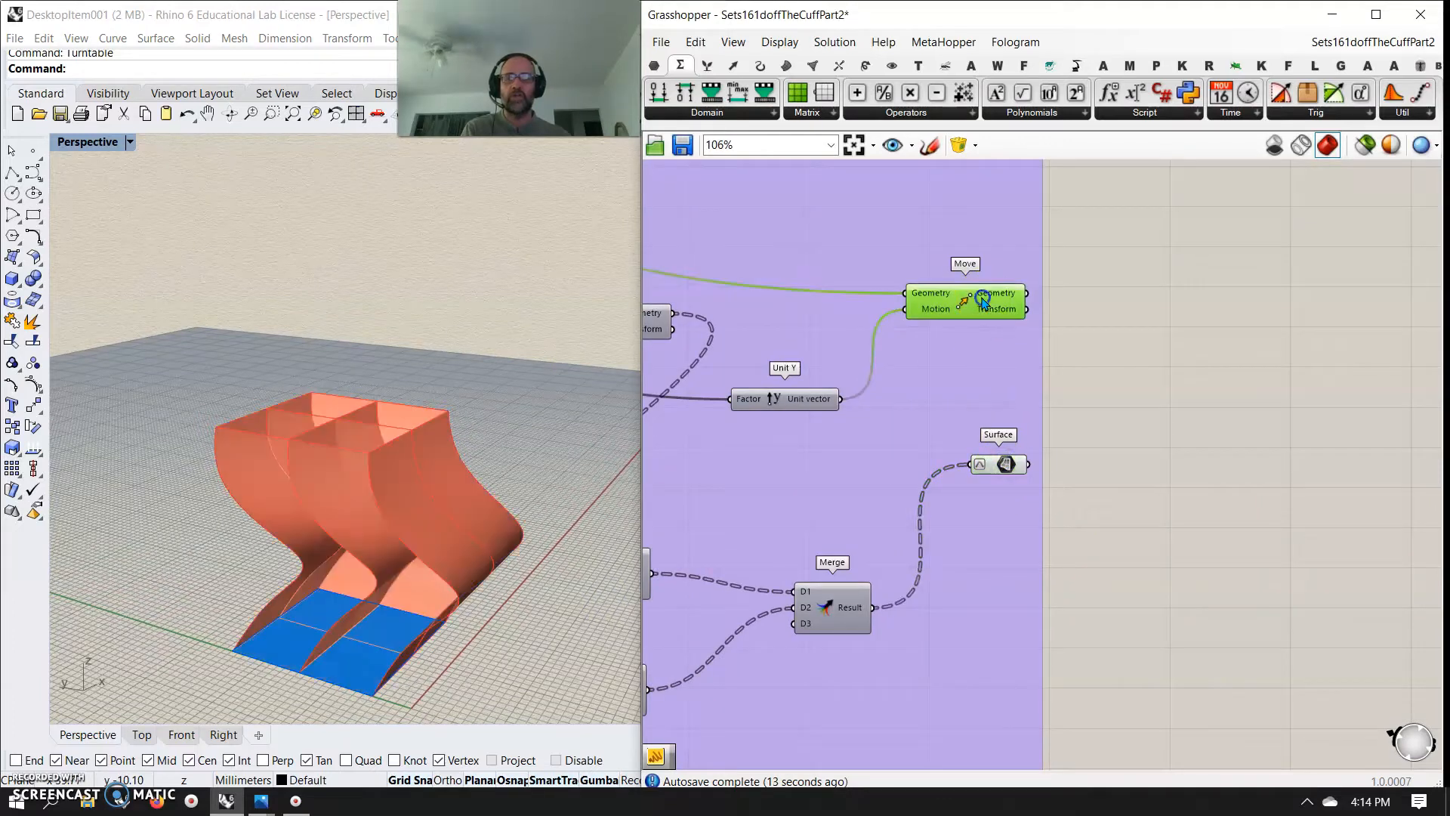
left_click_drag(975, 301, 982, 299)
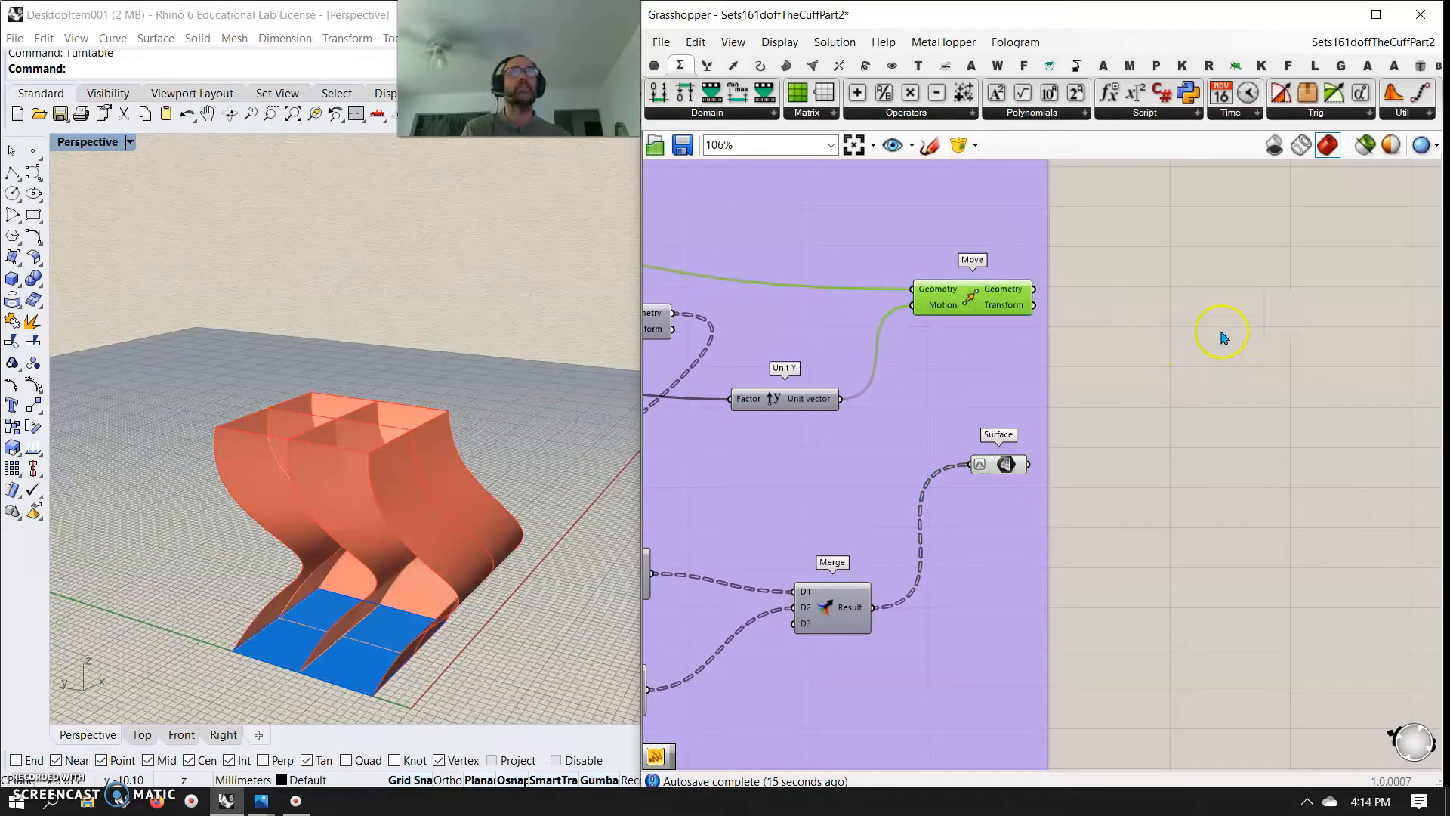
right_click_drag(1256, 360, 915, 368)
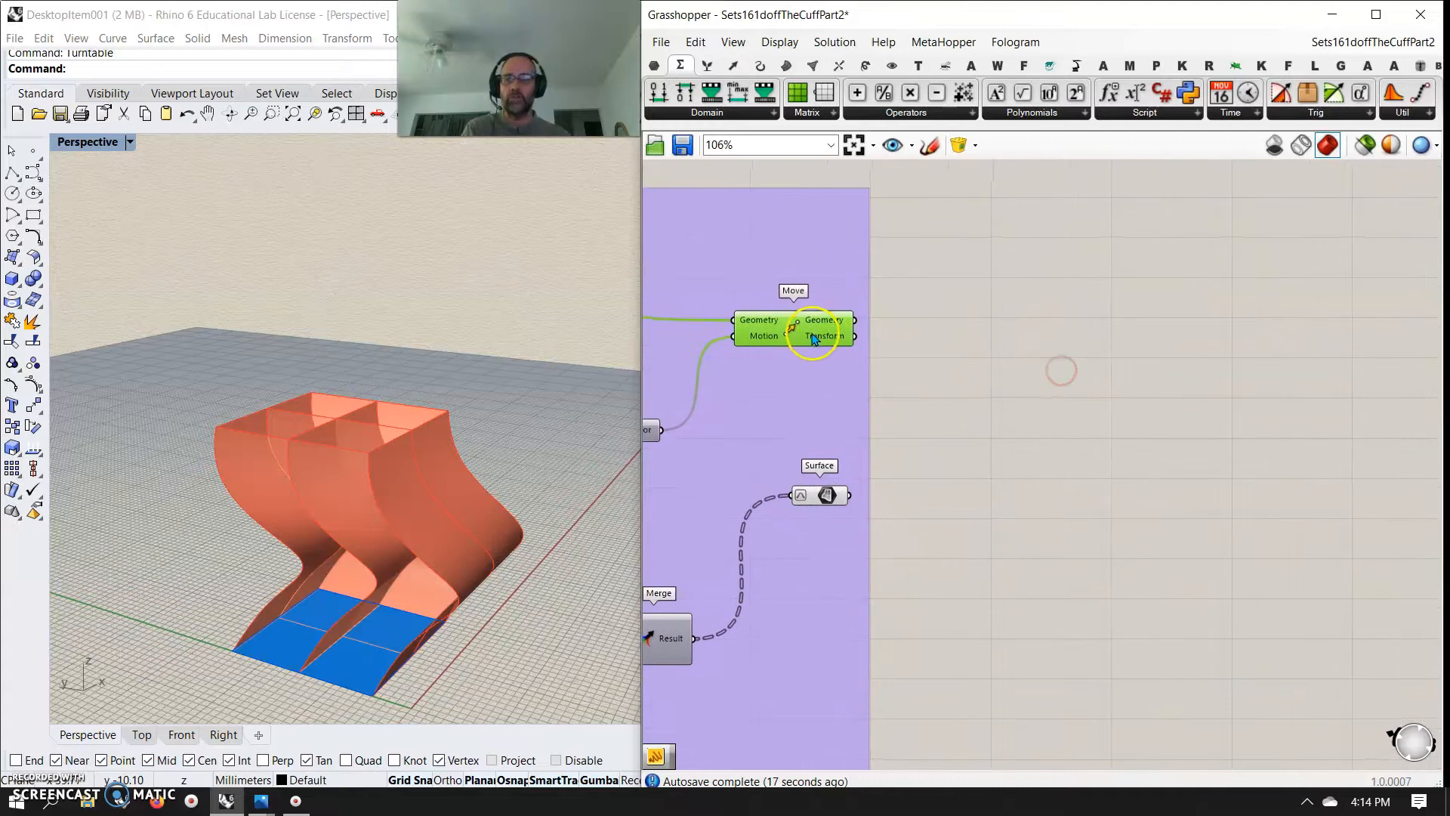
left_click_drag(815, 338, 806, 330)
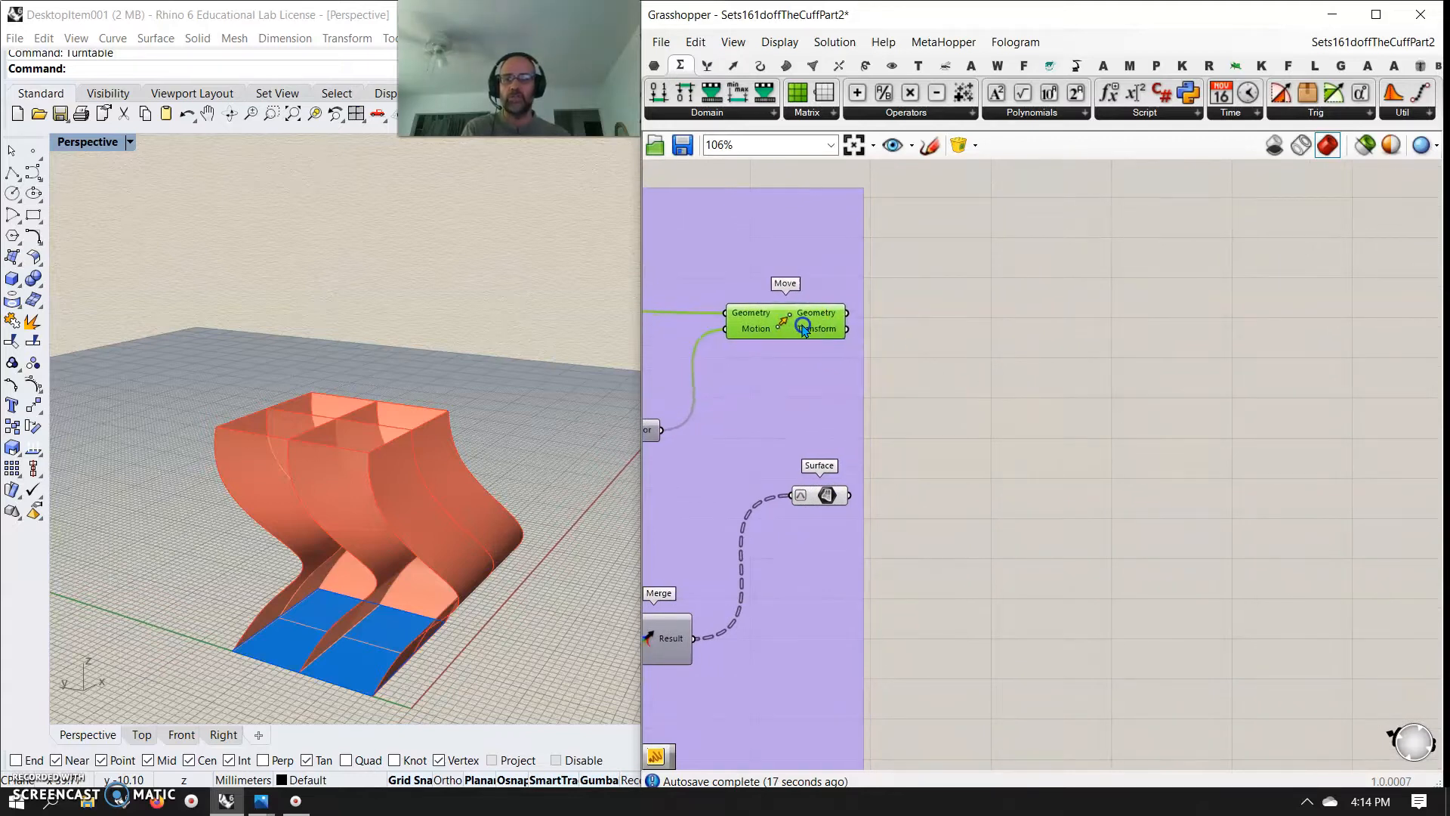
Add a second Move component on the empty canvas and feed it the geometry output of the existing Move
double_click(1124, 288)
type("move")
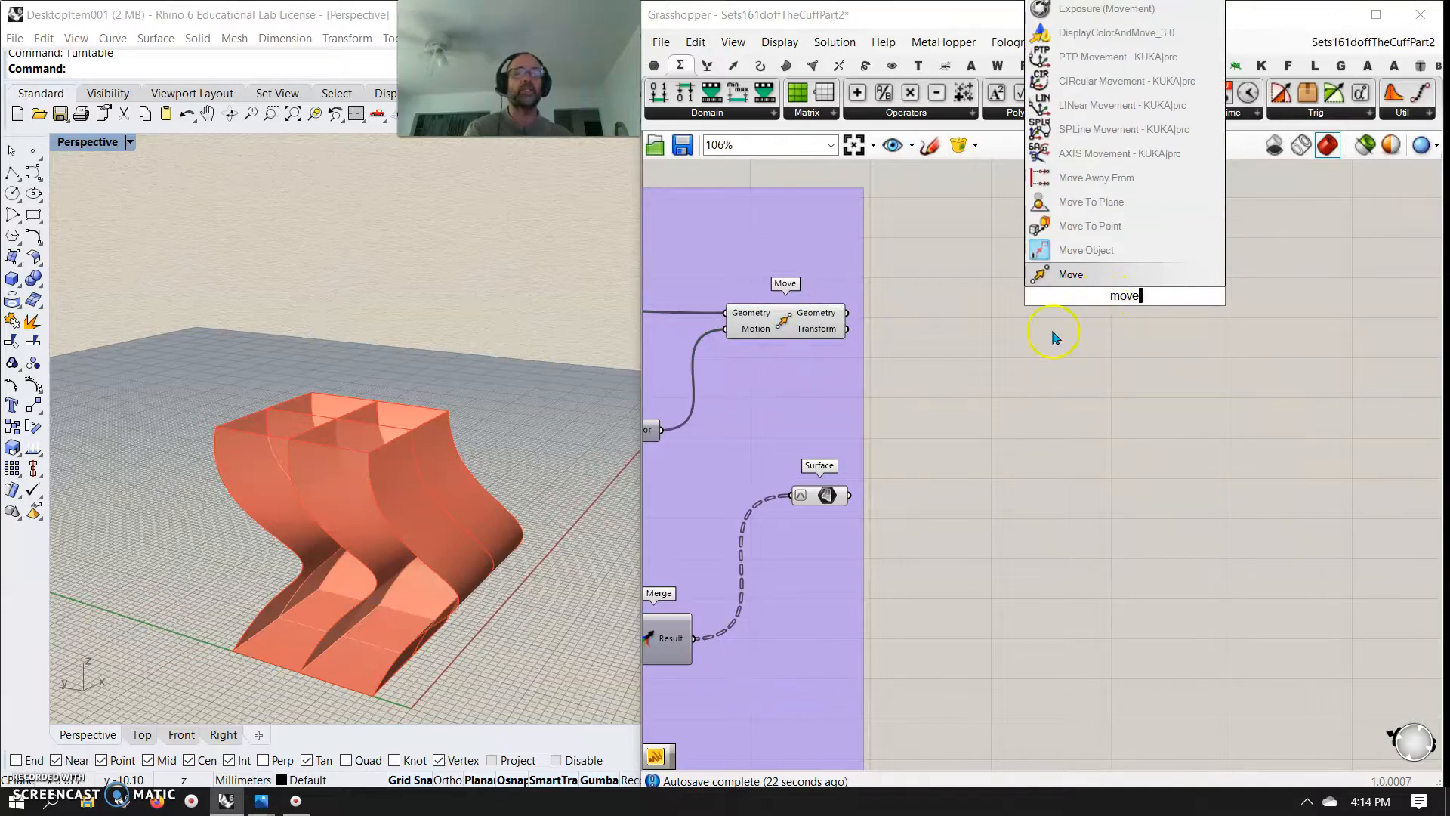
left_click(1067, 276)
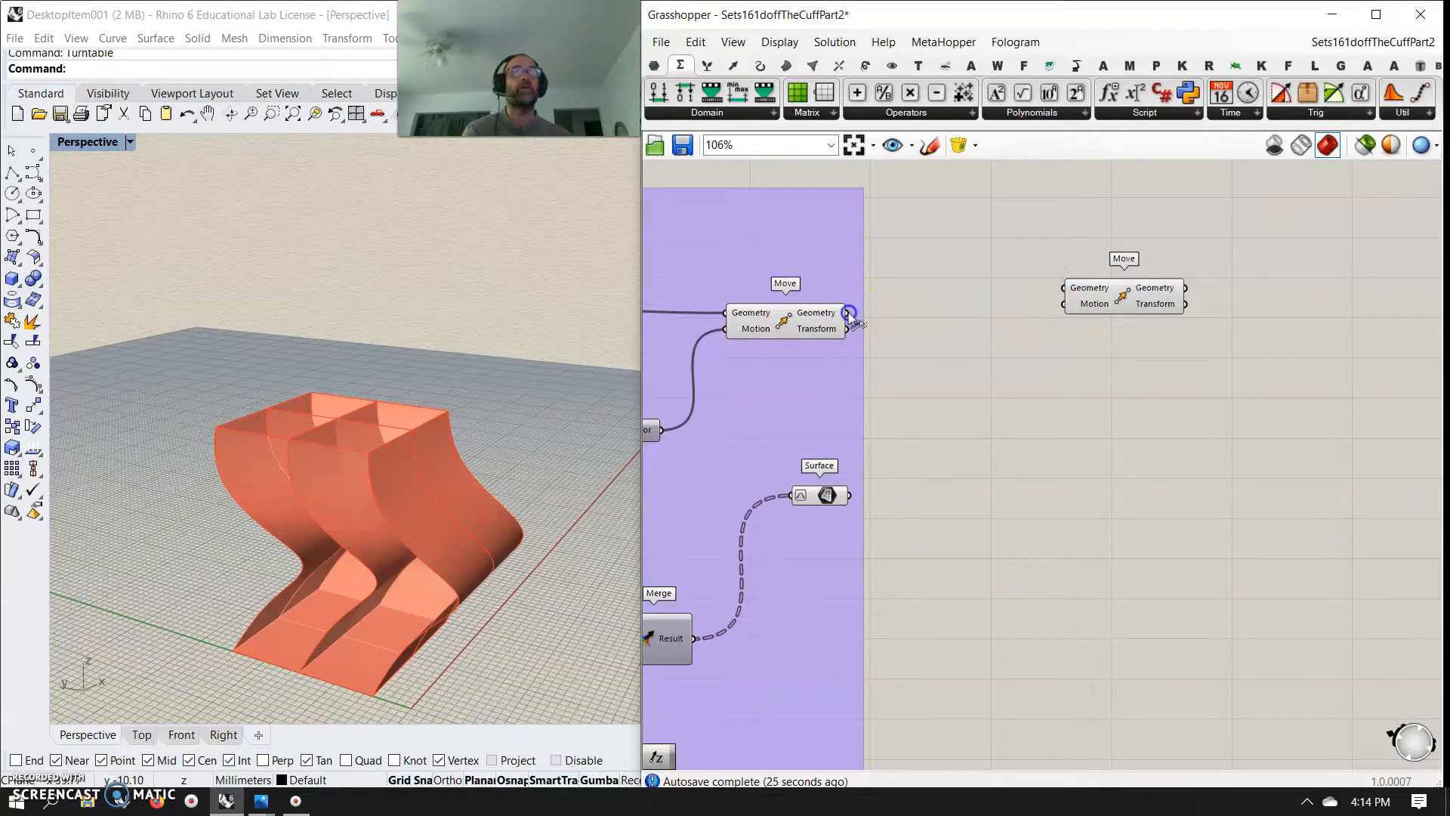
left_click_drag(1068, 277, 1219, 267)
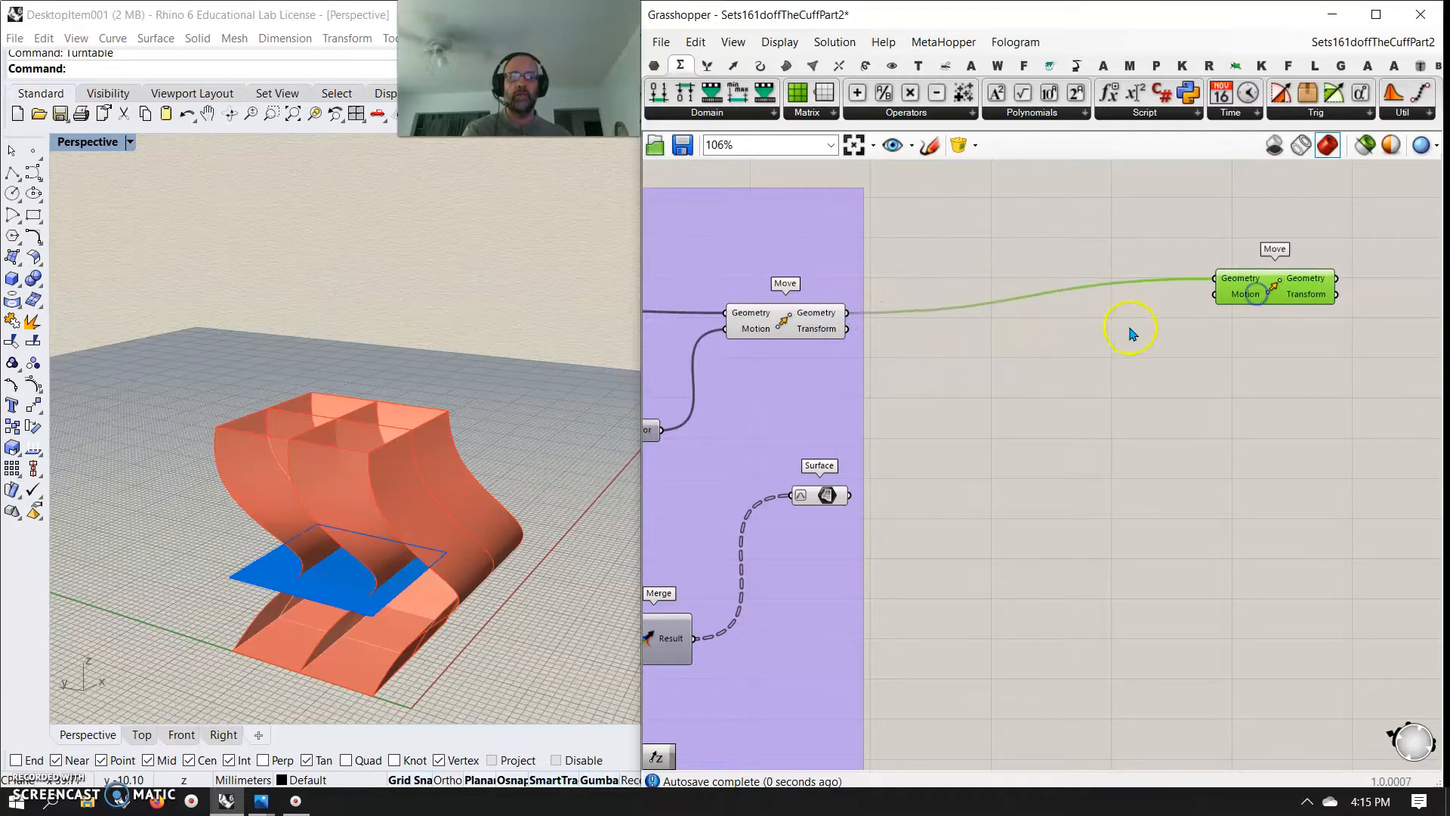
double_click(1127, 329)
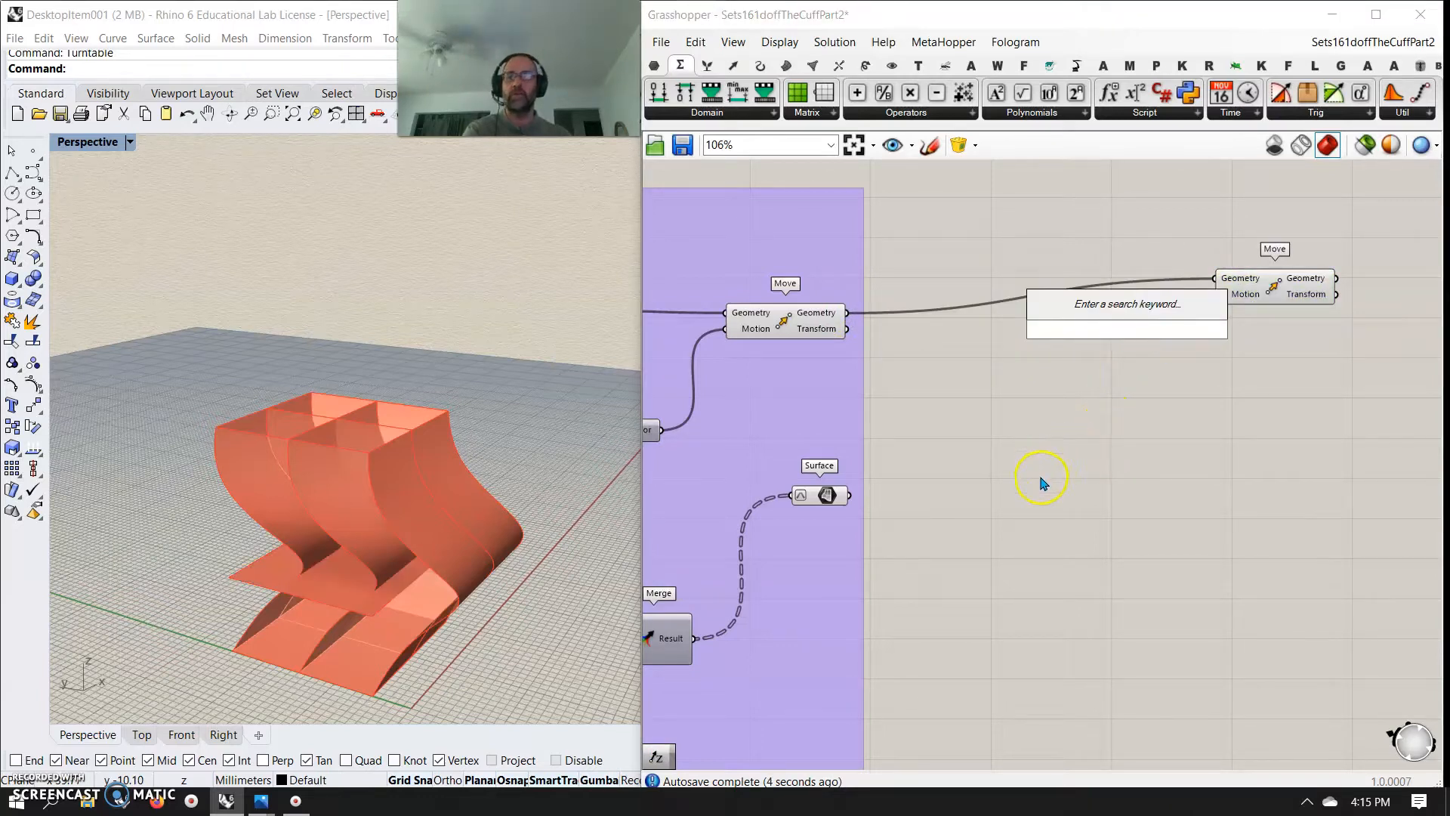
mouse_move(428, 569)
right_mouse_down()
mouse_move(496, 515)
mouse_move(477, 574)
mouse_move(432, 579)
right_mouse_up()
right_click_drag(870, 401, 835, 408)
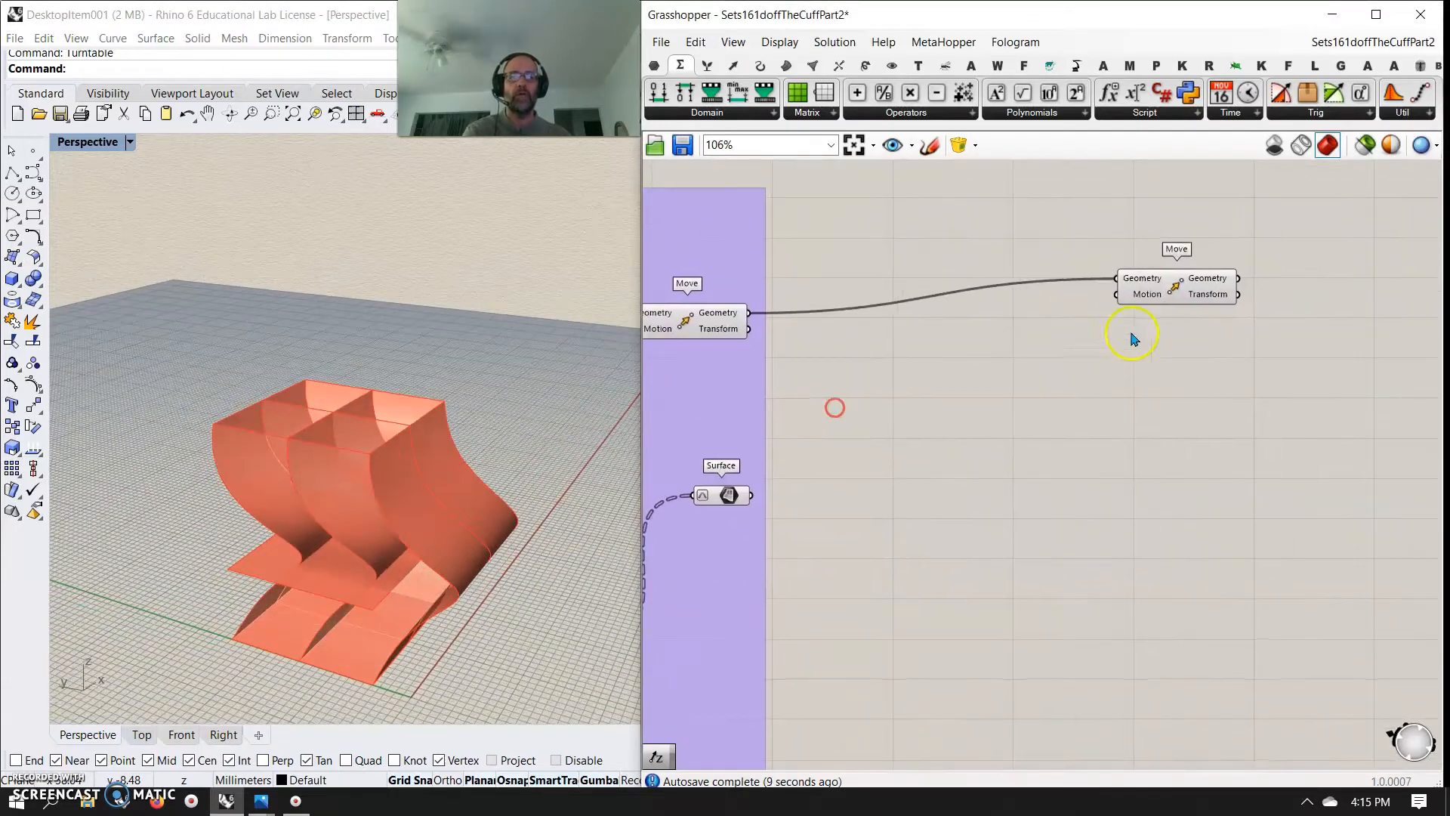
Add a Negative component and connect its result to the motion input of the new Move
double_click(1061, 345)
type("neg")
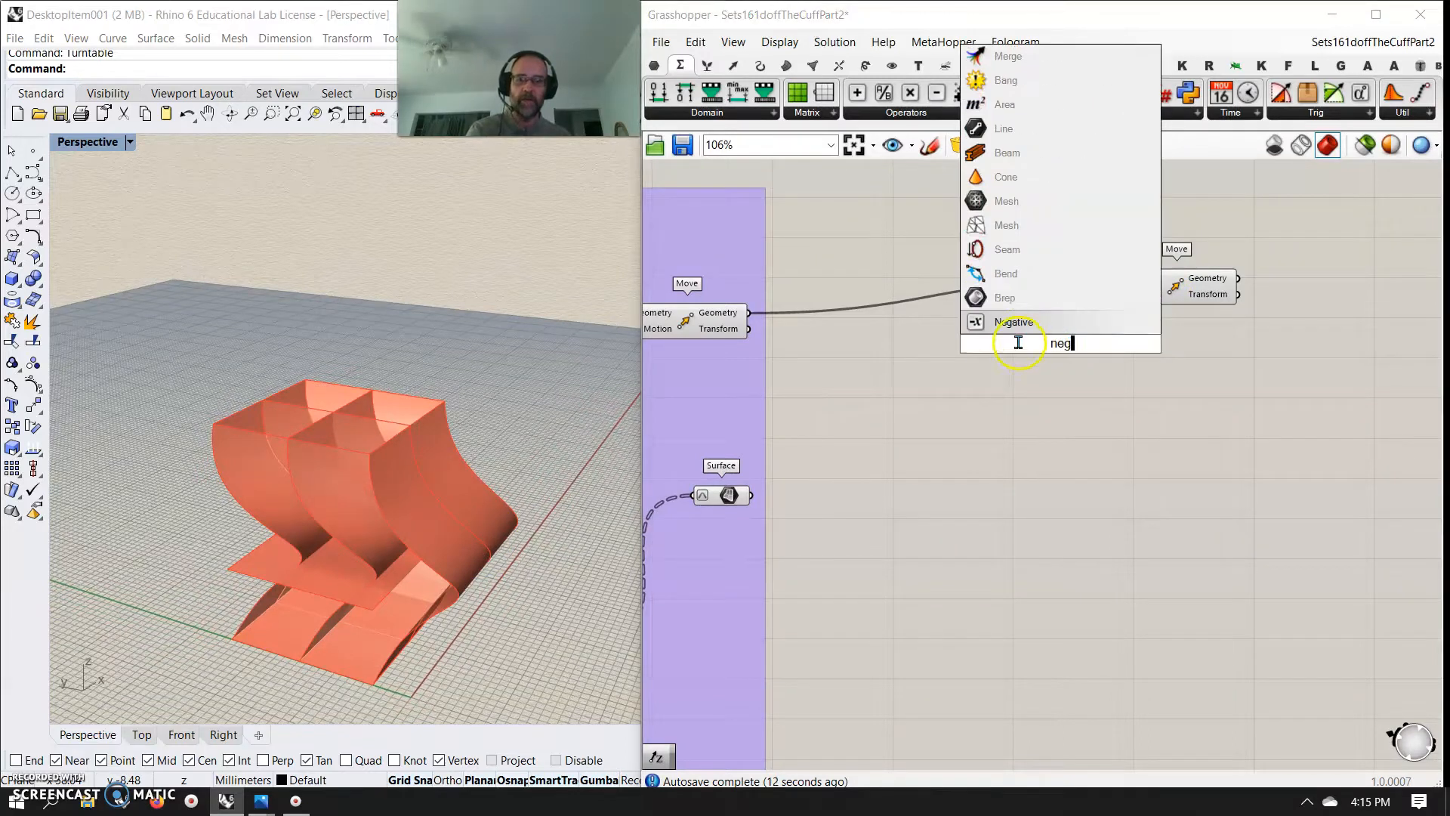
left_click(1020, 331)
left_click_drag(1124, 299, 1125, 299)
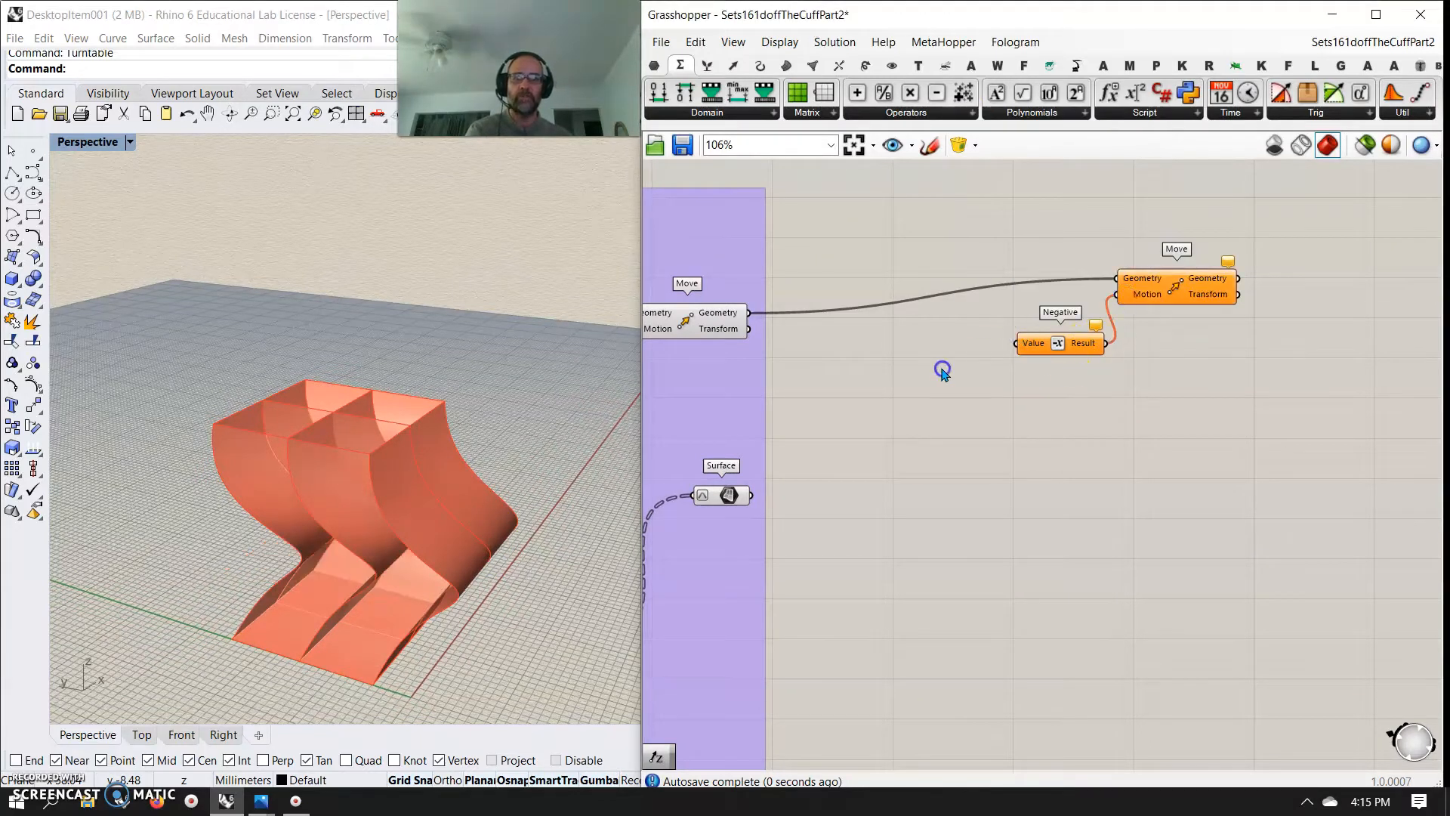
Add a Unit Z vector component and connect its output to the Negative component's value input
double_click(942, 369)
type("z")
left_click(907, 349)
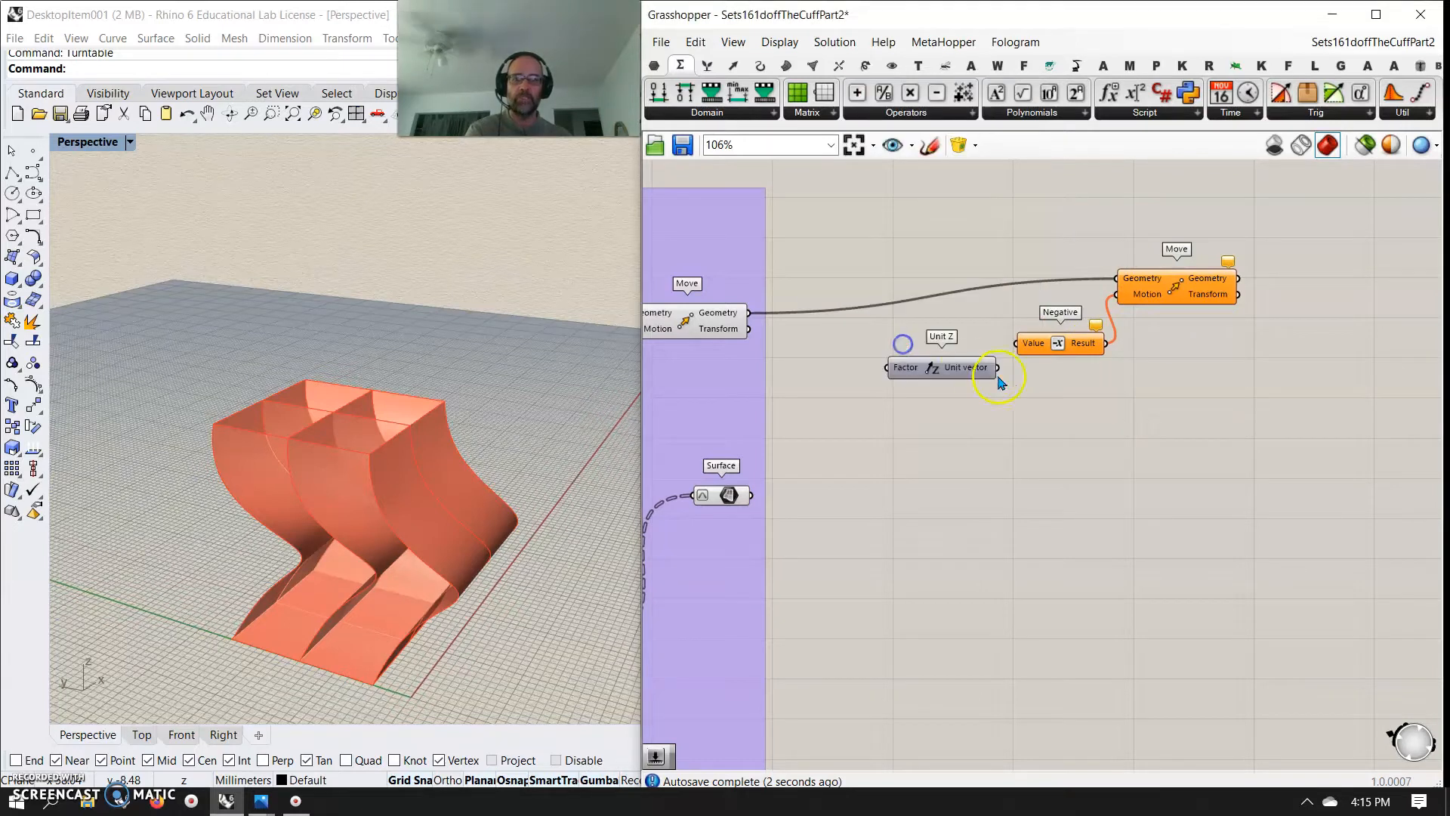
left_click_drag(1020, 361, 1018, 356)
right_click_drag(916, 398, 986, 387)
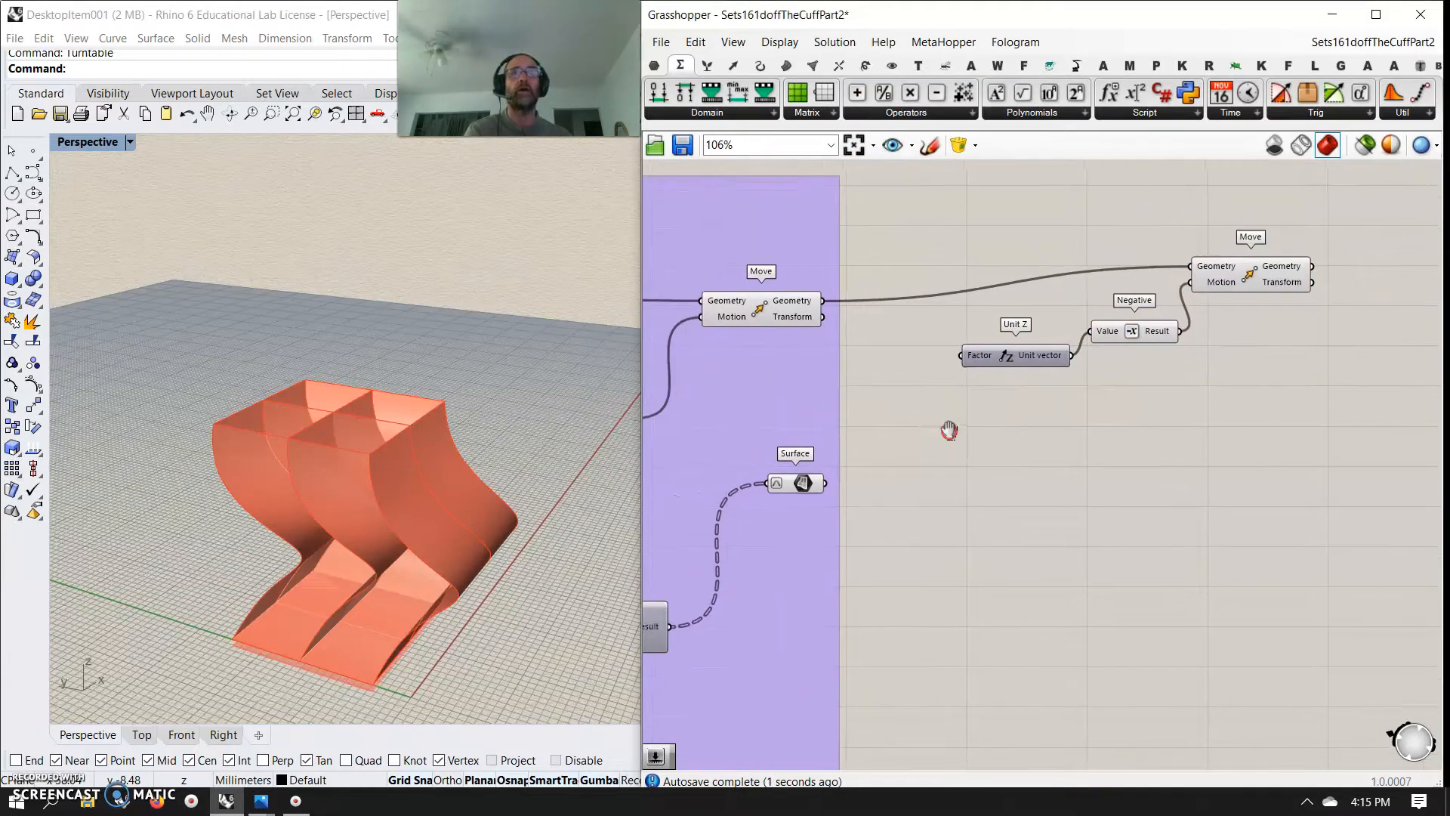
Feed the Unit Z factor from a new number slider set to 2.00 and highlight the lowered base surface
right_click_drag(937, 431, 1023, 428)
double_click(952, 376)
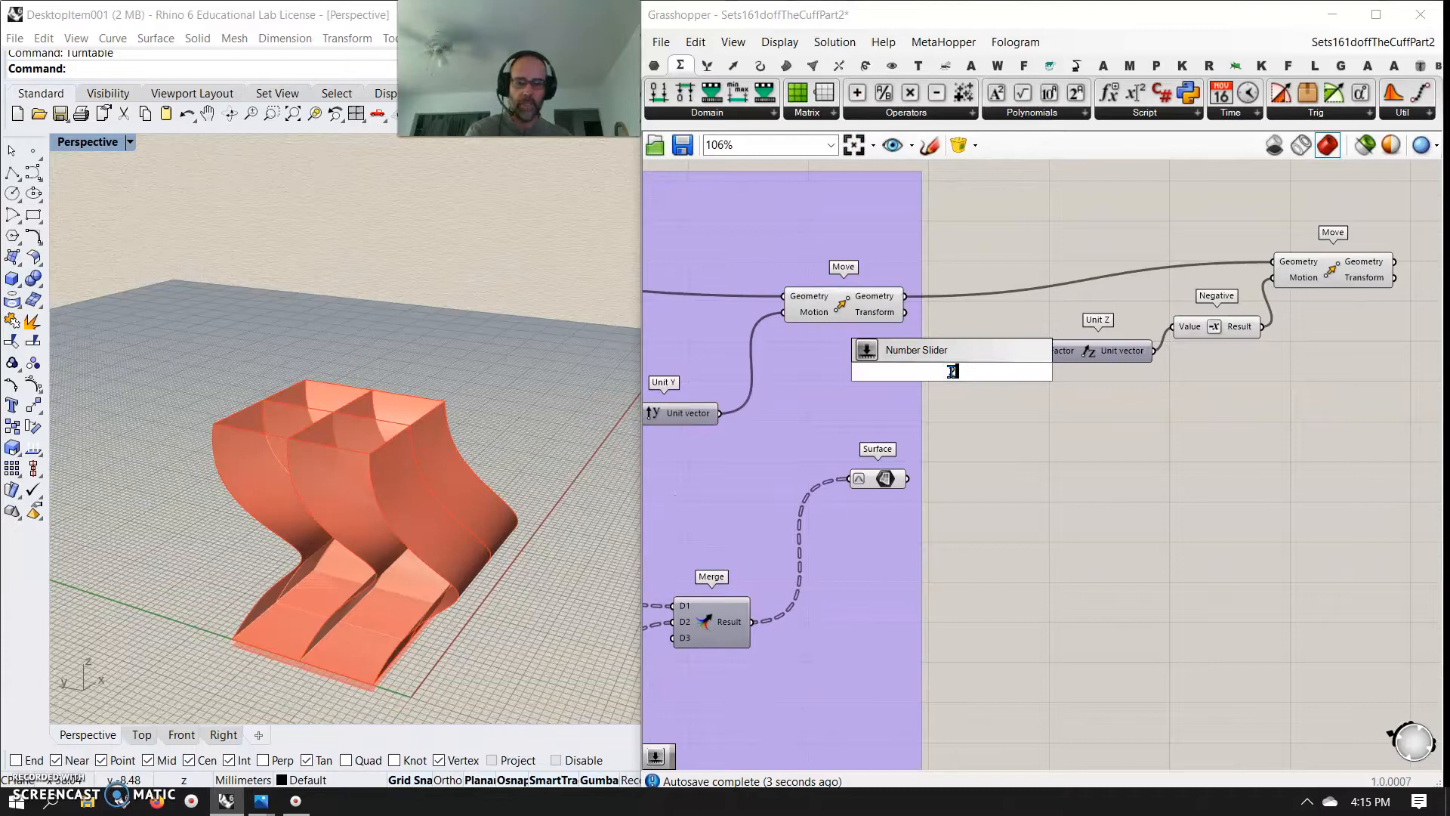
key("Return")
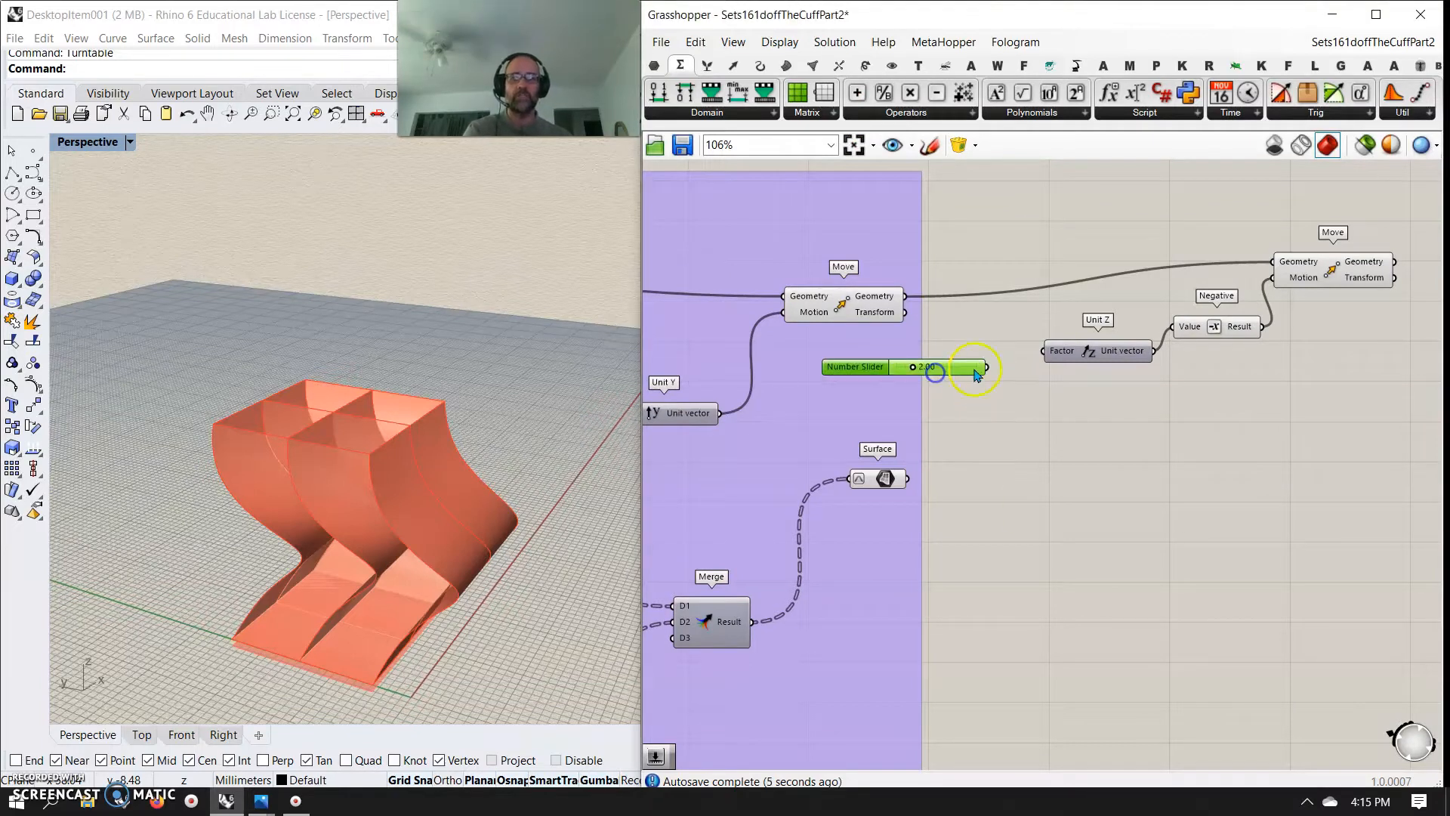
right_click_drag(398, 508, 428, 575)
scroll(411, 605, "up", 5)
scroll(411, 606, "down", 8)
left_click(1328, 276)
right_click_drag(1371, 385, 1208, 418)
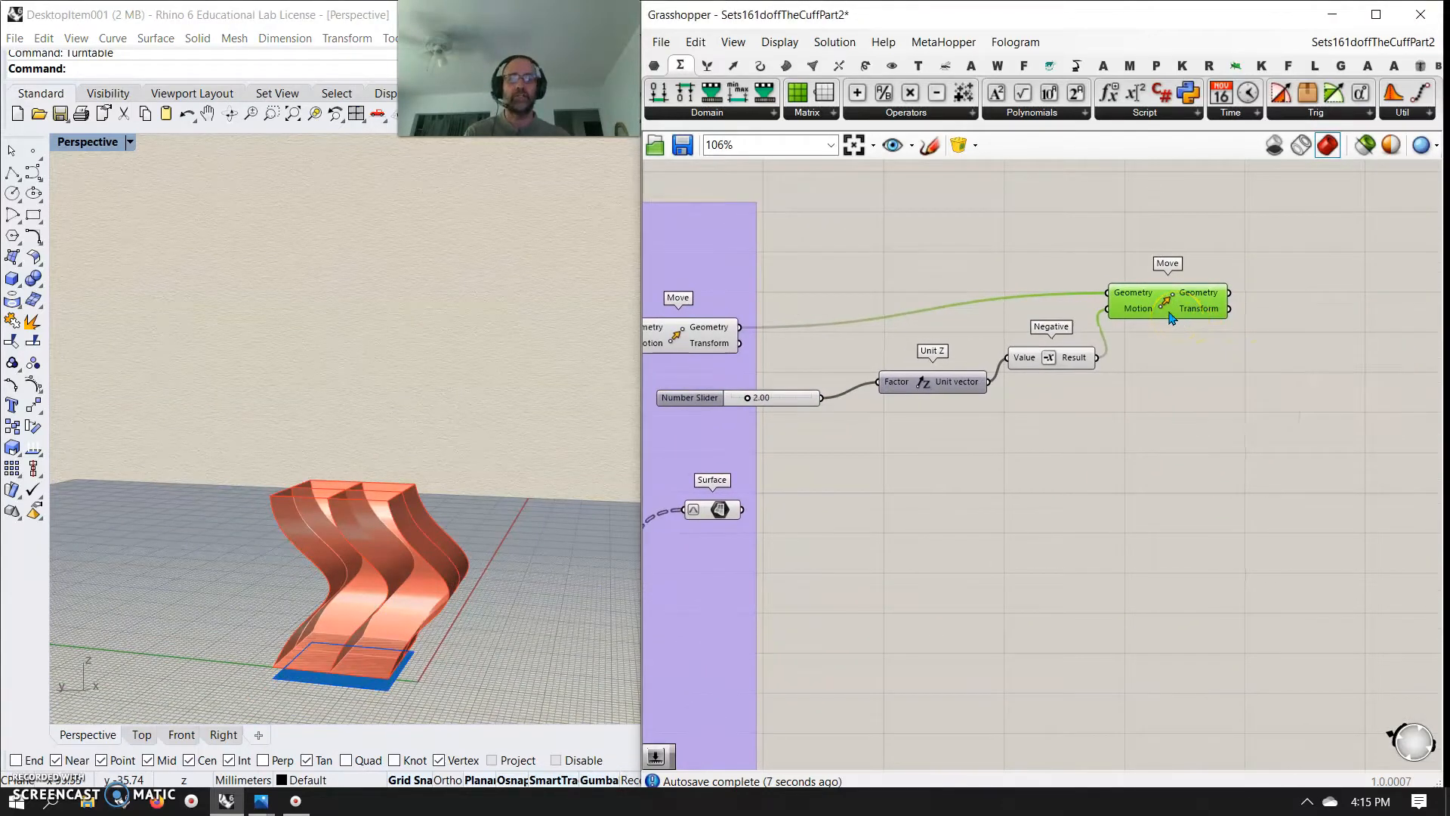
Add an Extrude component below the second Move and transfer that Move's geometry and motion wires to its Base and Direction inputs
left_click_drag(1170, 311, 1211, 273)
left_click(786, 67)
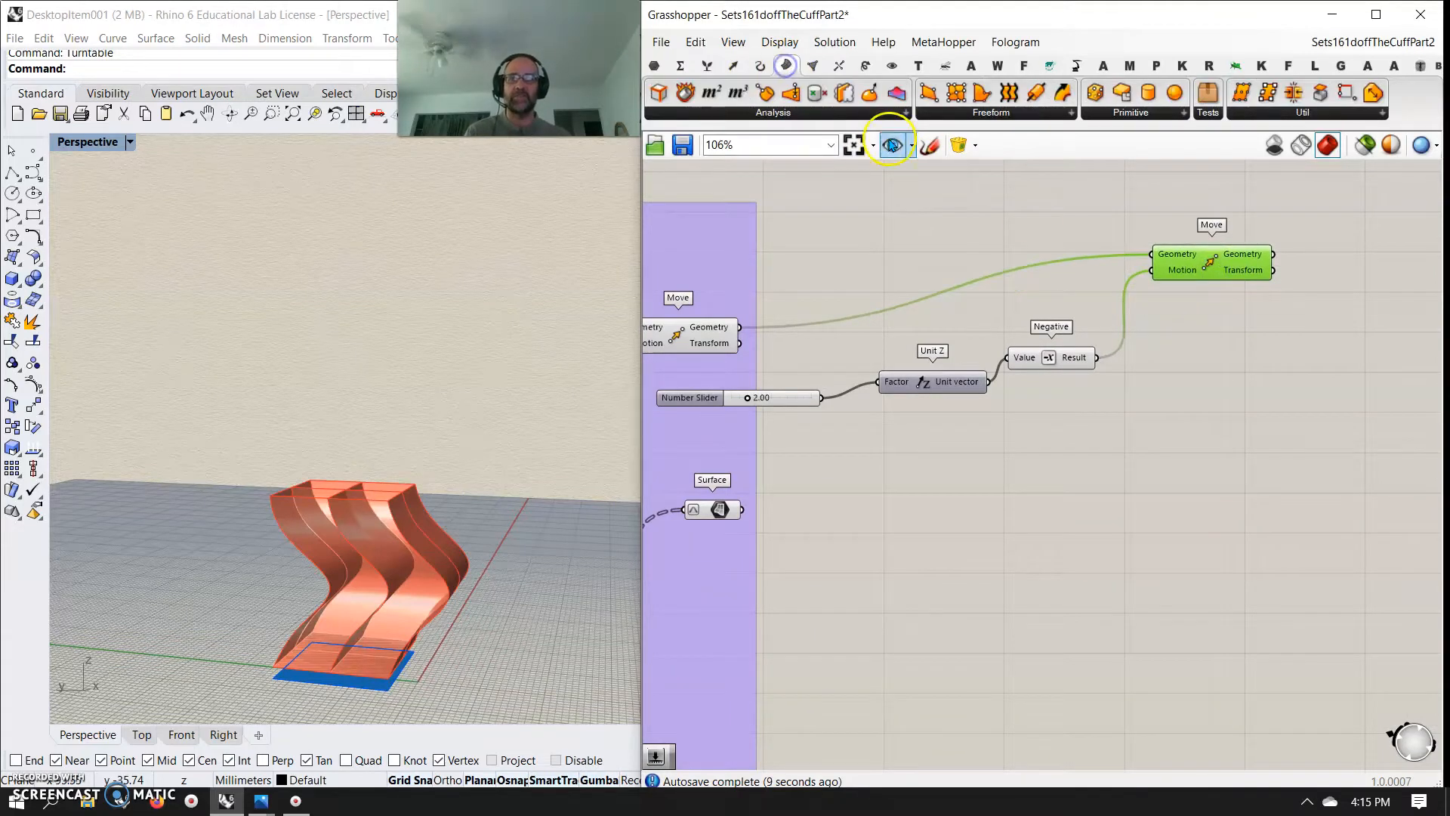
left_click(984, 113)
left_click_drag(972, 311, 1227, 323)
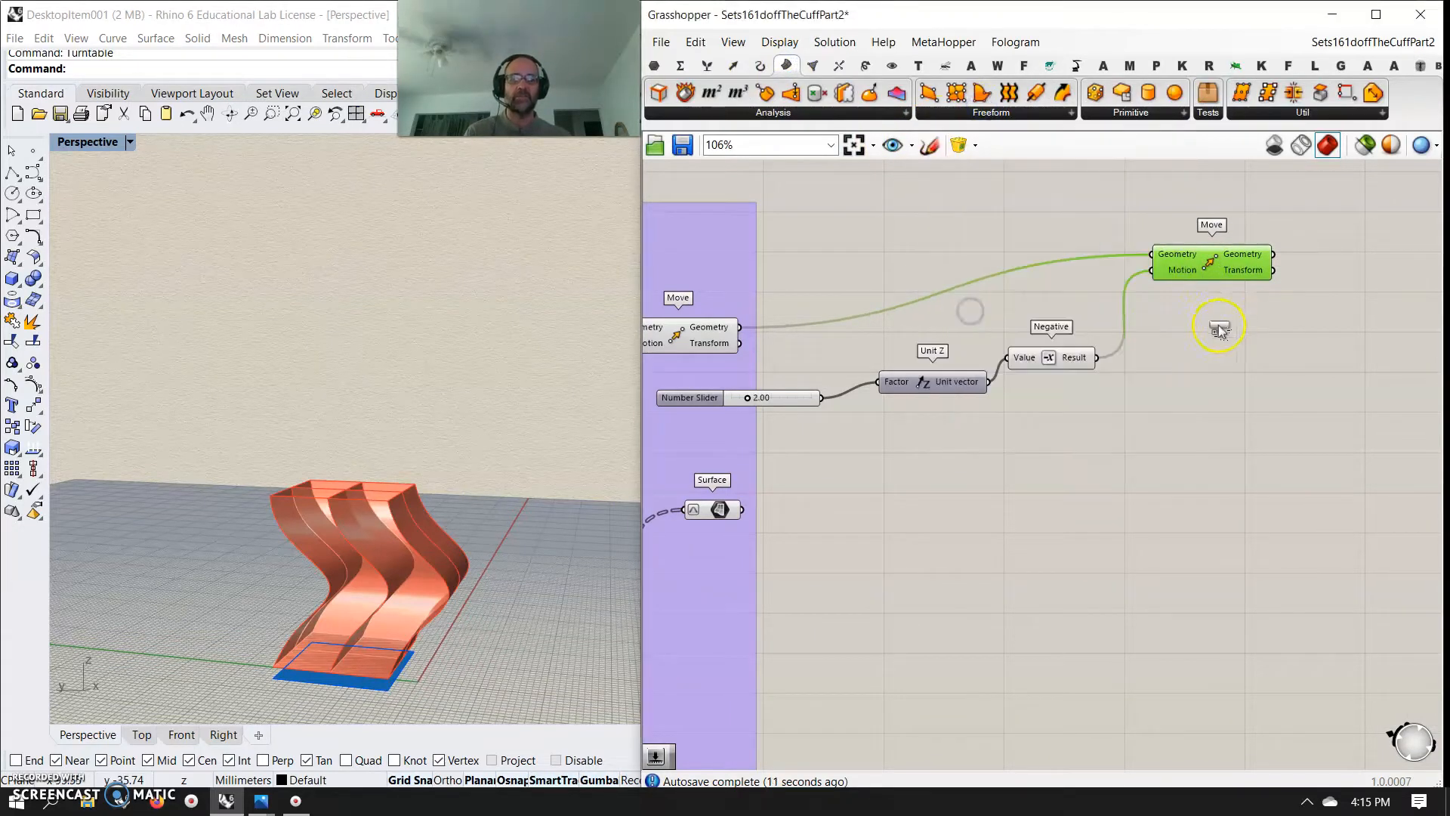
left_click_drag(1141, 300, 1157, 333)
left_click_drag(1153, 257, 1156, 317)
Examine the extruded base under the lofted surfaces from low and raised angles in the perspective view
right_click_drag(403, 588, 330, 766)
scroll(400, 684, "up", 6)
mouse_move(379, 691)
right_mouse_down()
mouse_move(518, 647)
mouse_move(485, 680)
mouse_move(402, 688)
right_mouse_up()
scroll(402, 687, "up", 3)
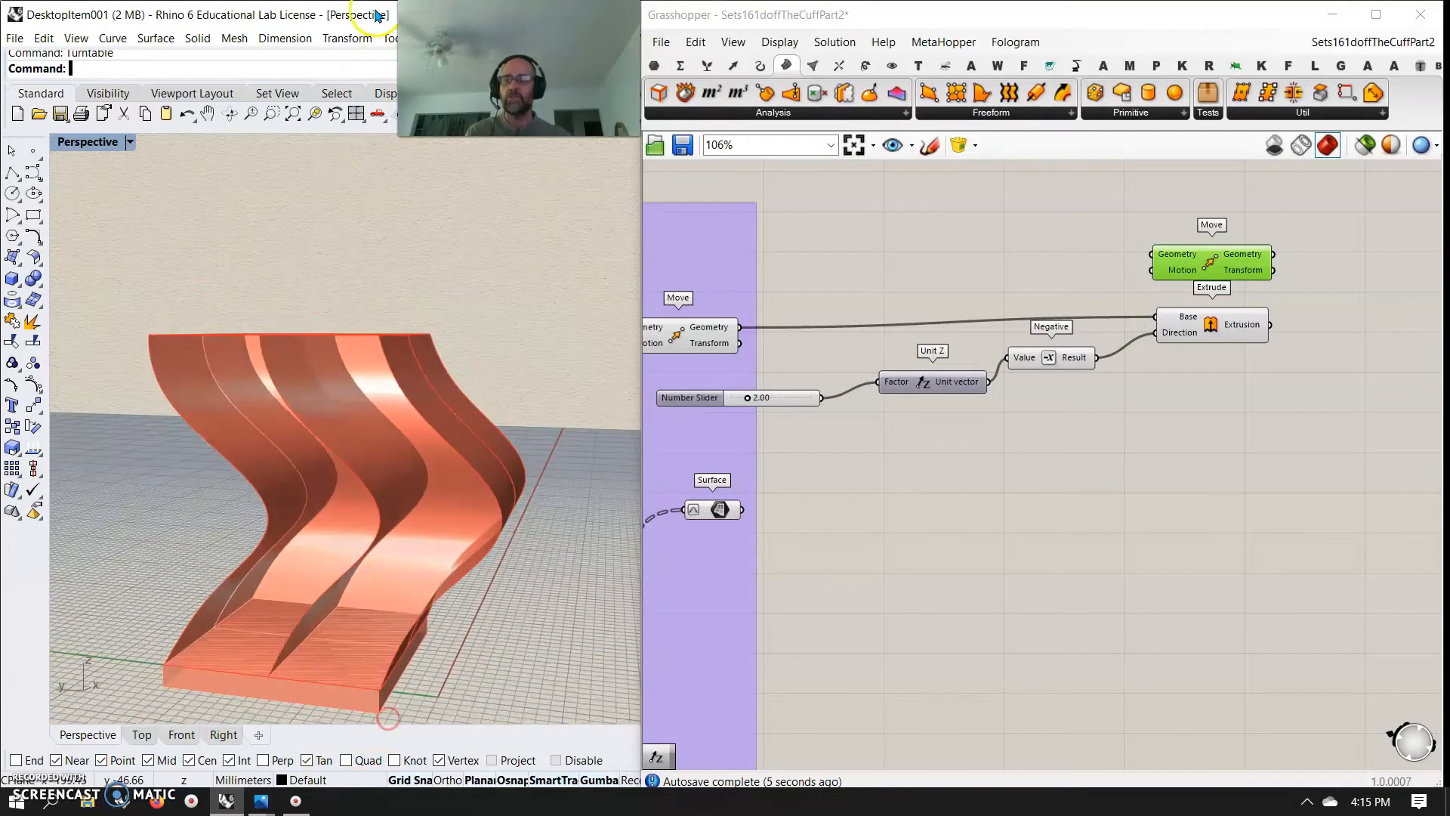
scroll(414, 398, "down", 5)
right_click_drag(463, 510, 447, 549)
scroll(415, 525, "up", 2)
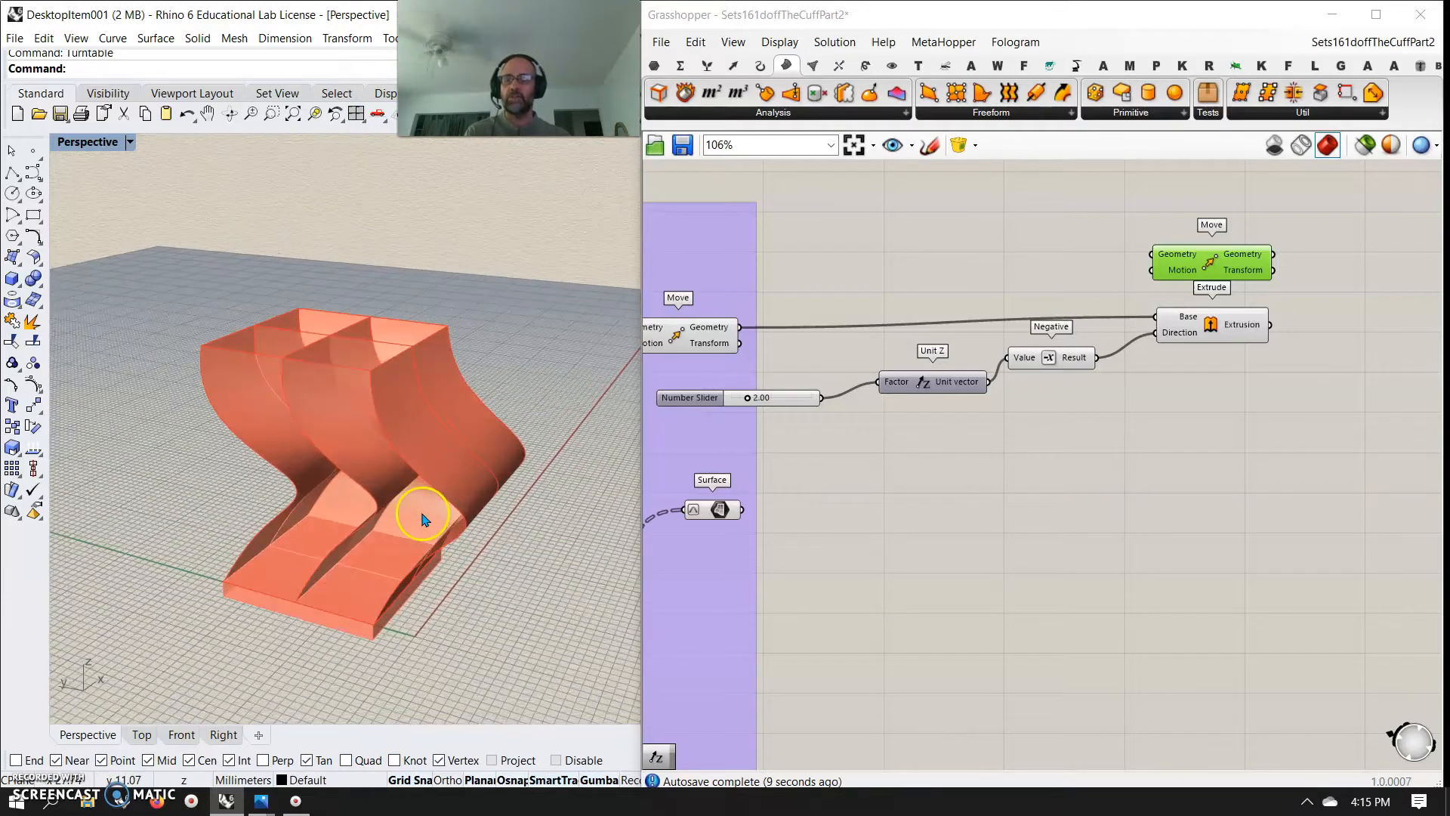
Group the slider, Unit Z, Negative, second Move and Extrude components, and shift Extrude farther right
right_click_drag(1045, 463, 1065, 430)
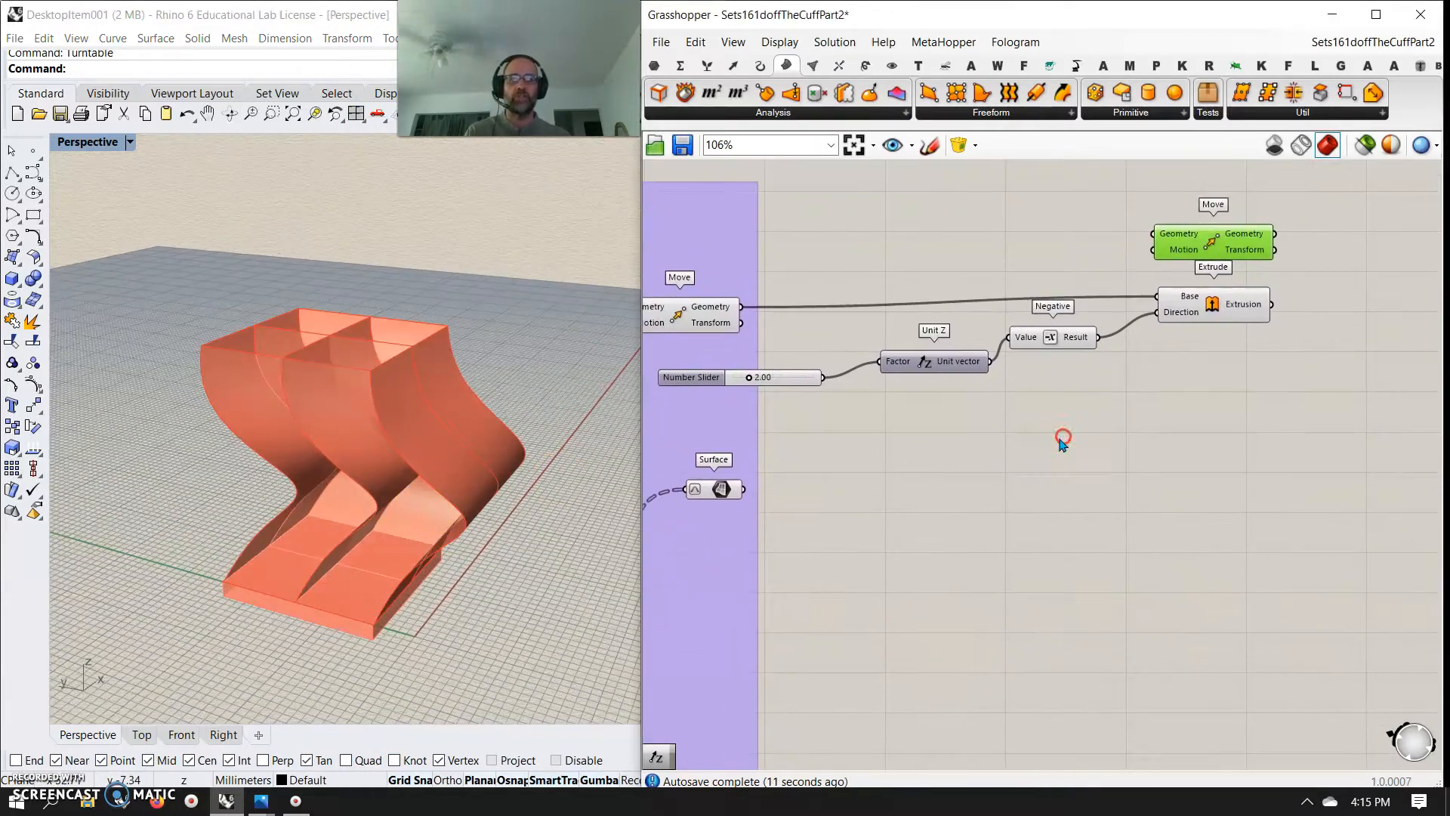
left_click_drag(1288, 392, 785, 213)
right_click(933, 222)
left_click(975, 356)
left_click(1162, 403)
left_click_drag(1220, 320, 1362, 321)
right_click_drag(1328, 332, 1144, 337)
Add a Merge component beyond the group and connect the Extrude output to its Data 1 input
left_click(1176, 307)
left_click(708, 67)
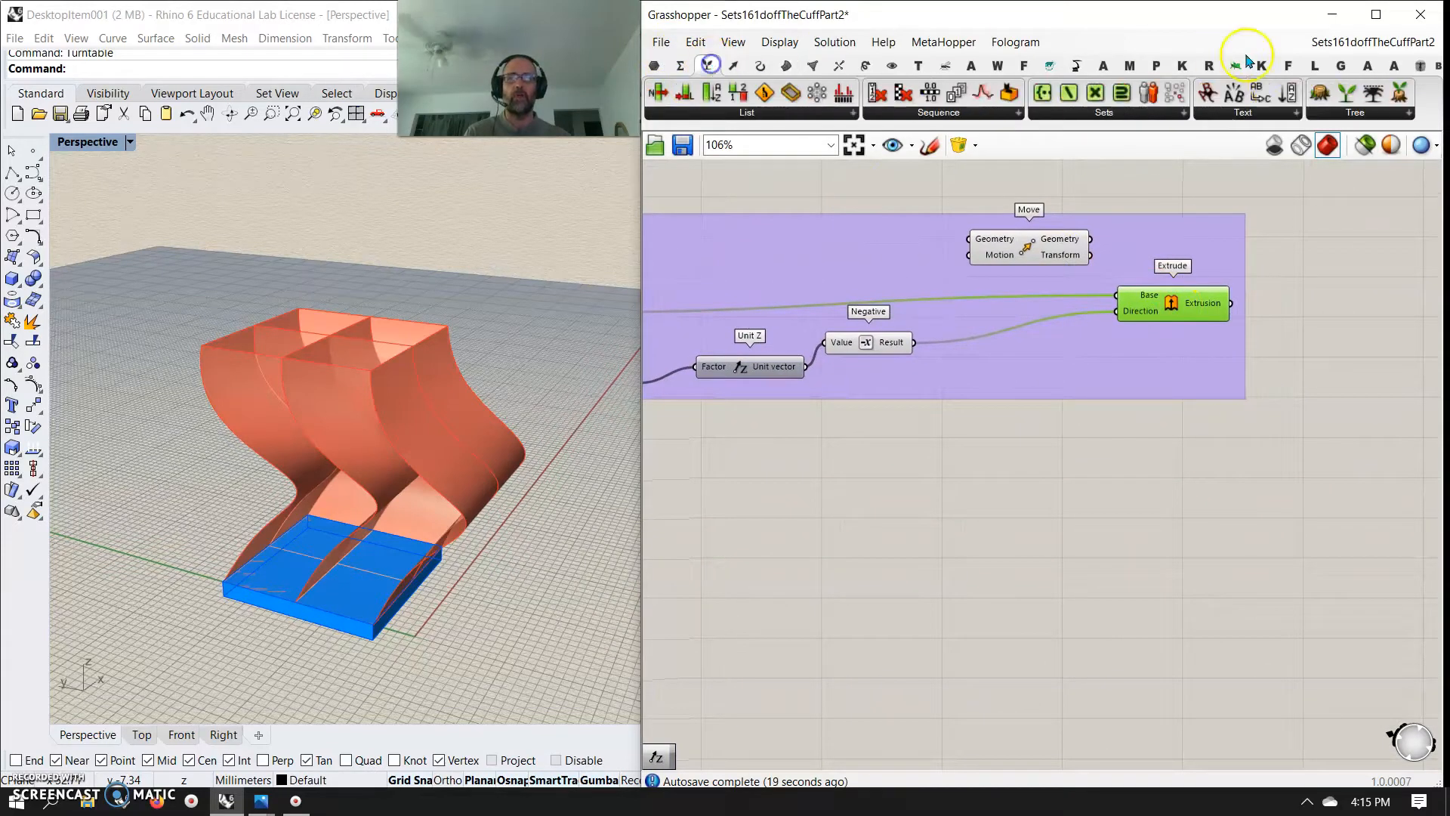
left_click(1331, 112)
left_click(1348, 282)
left_click(1326, 302)
left_click_drag(1233, 303, 1297, 305)
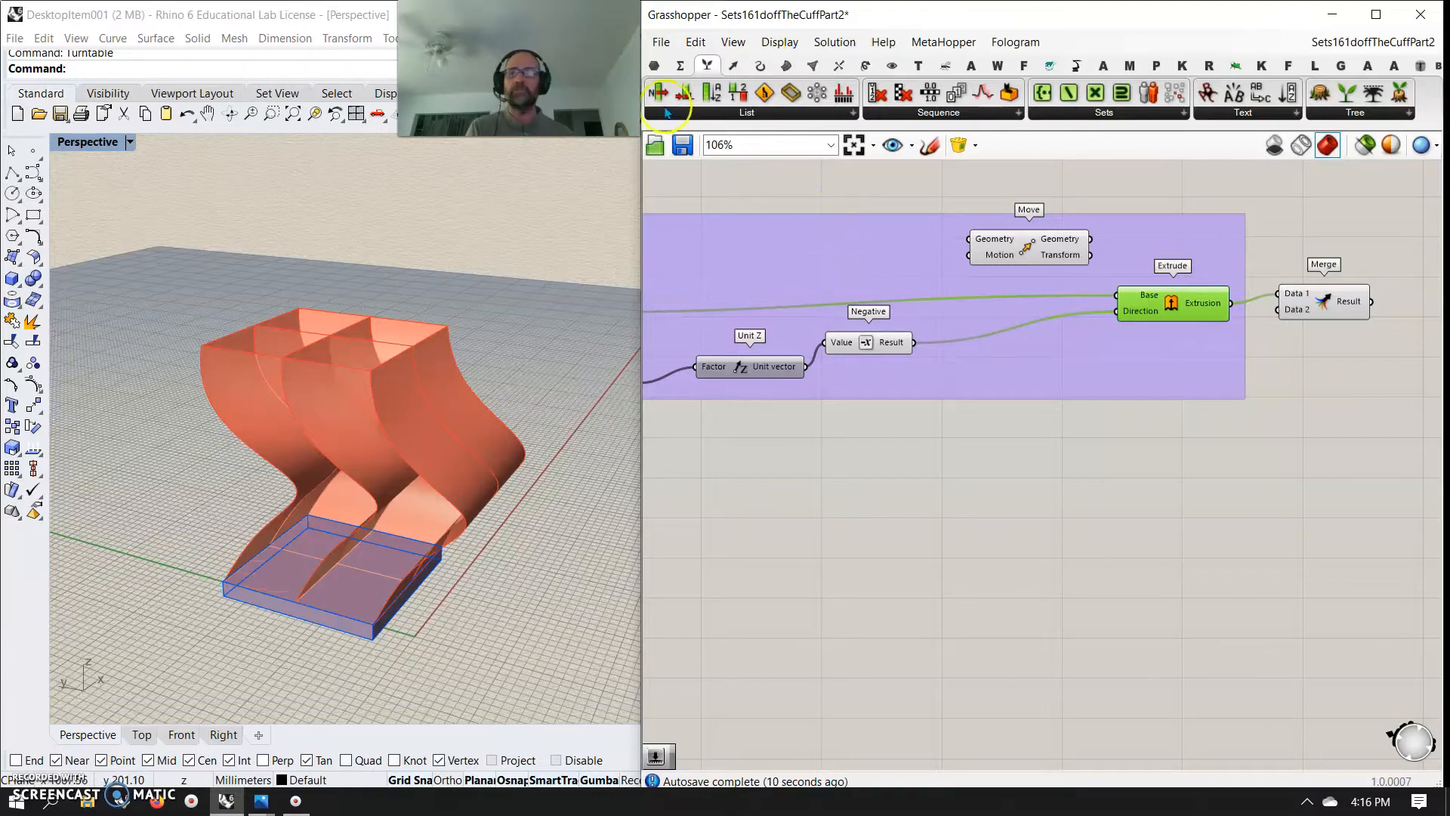
left_click_drag(1350, 316, 1409, 352)
Examine the final Surface parameter's data structure and the lofted surfaces it holds in the perspective view
right_click_drag(840, 521, 1009, 469)
right_click_drag(905, 514, 1022, 480)
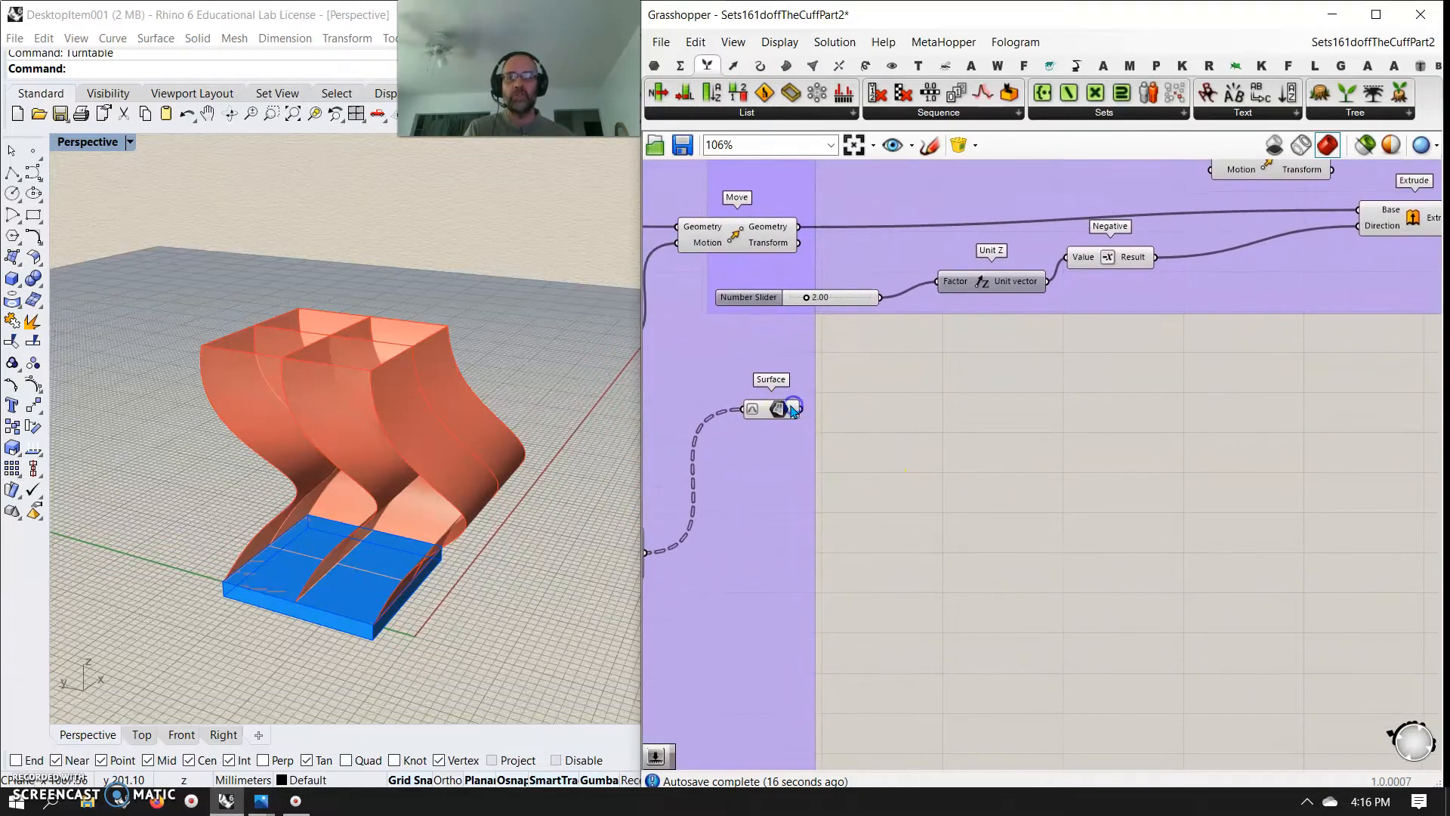
left_click_drag(793, 410, 795, 408)
mouse_move(784, 409)
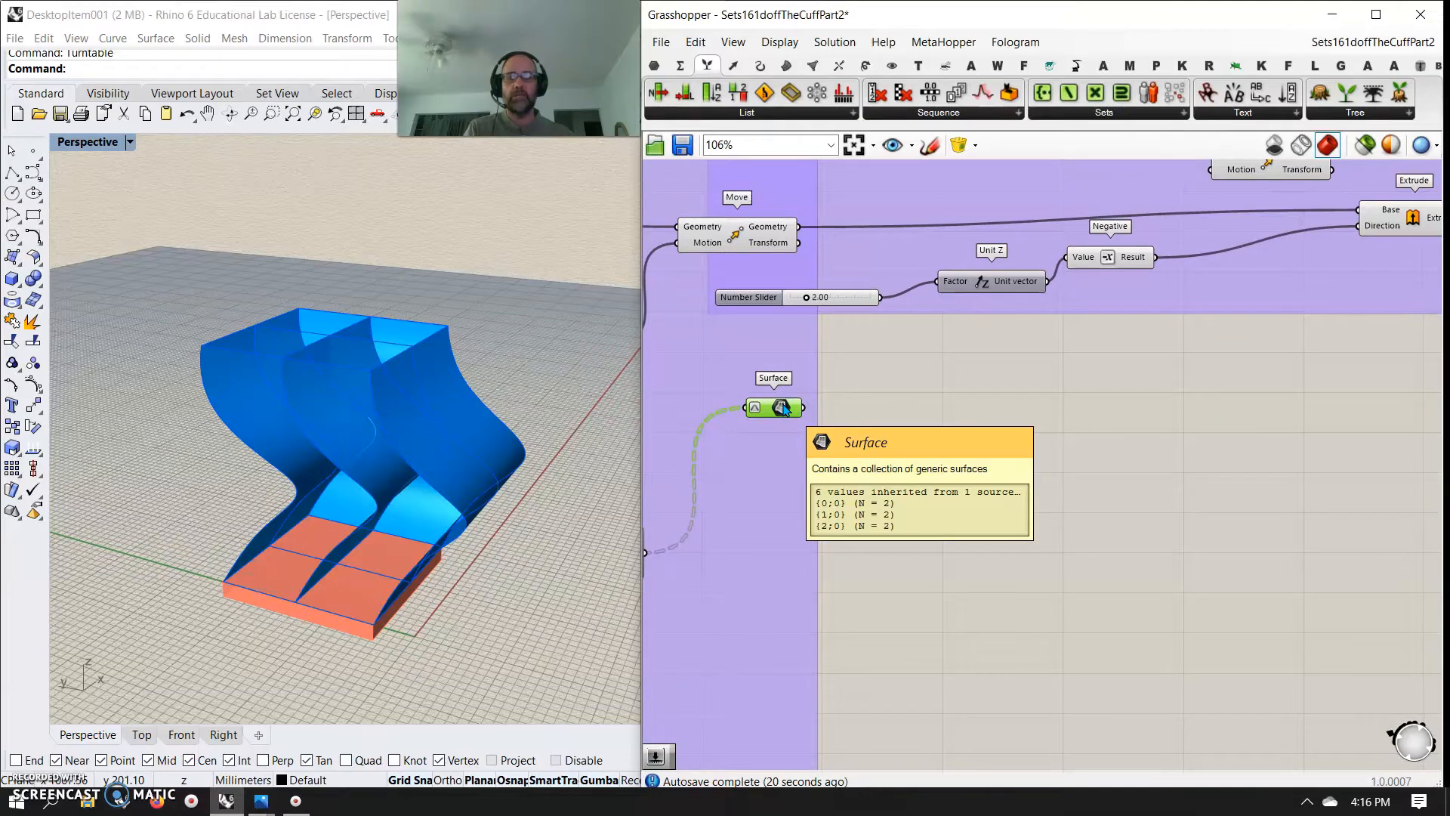
left_click(781, 420)
right_click_drag(540, 475, 437, 479)
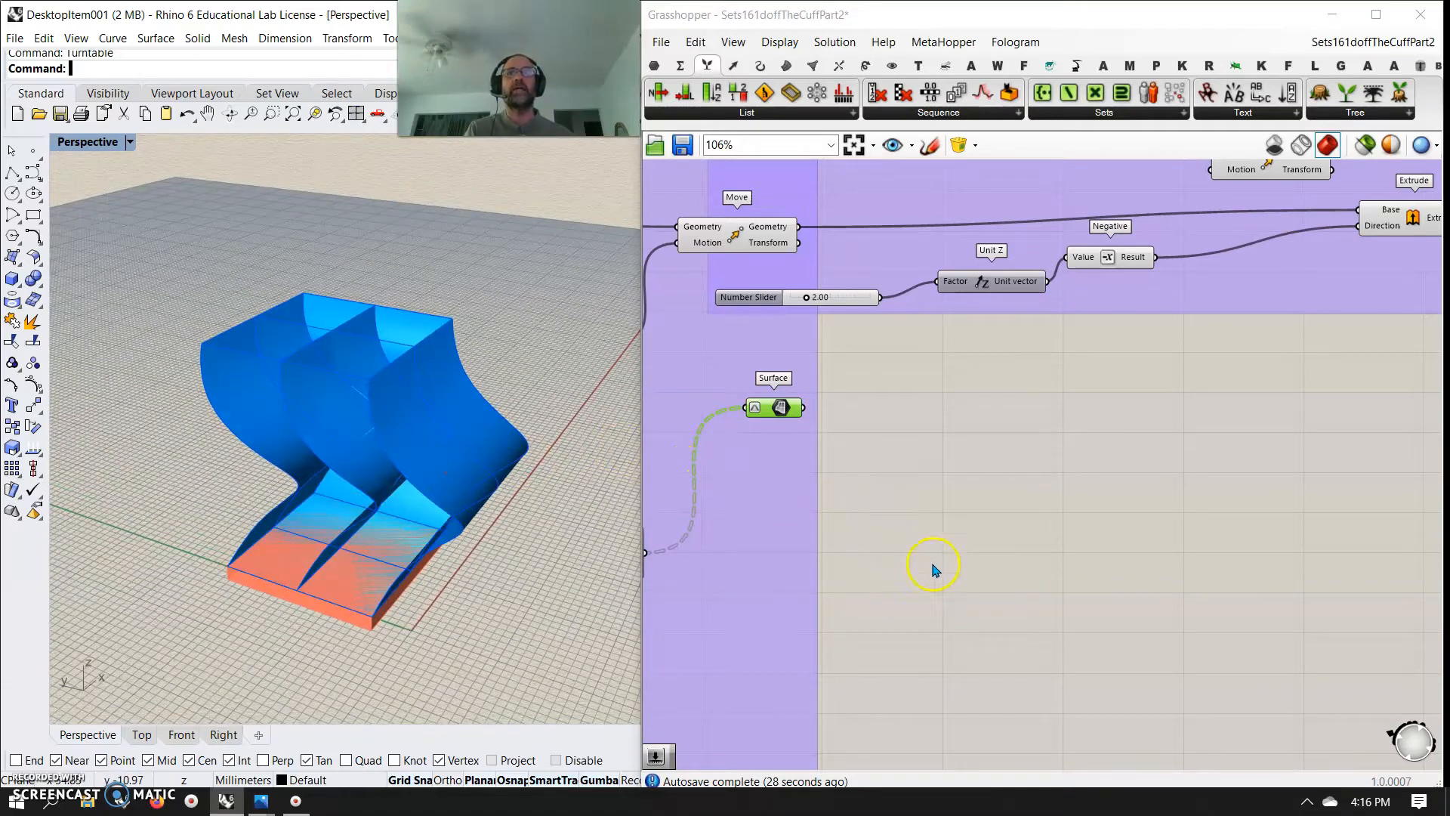
Flatten the result output of the Merge feeding the Surface parameter and place that parameter directly beside it
right_click_drag(791, 537, 1065, 509)
mouse_move(833, 559)
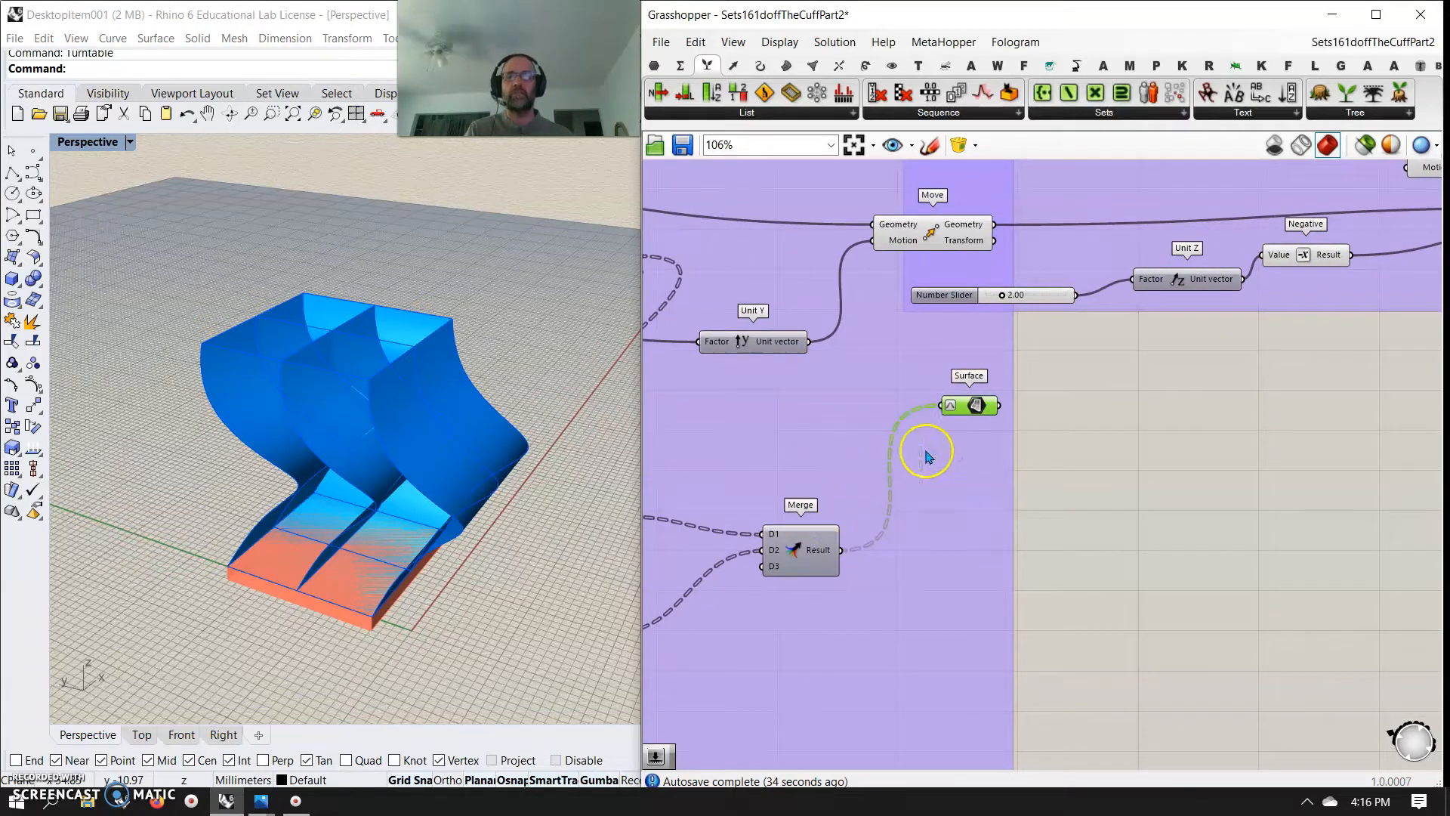
mouse_move(964, 416)
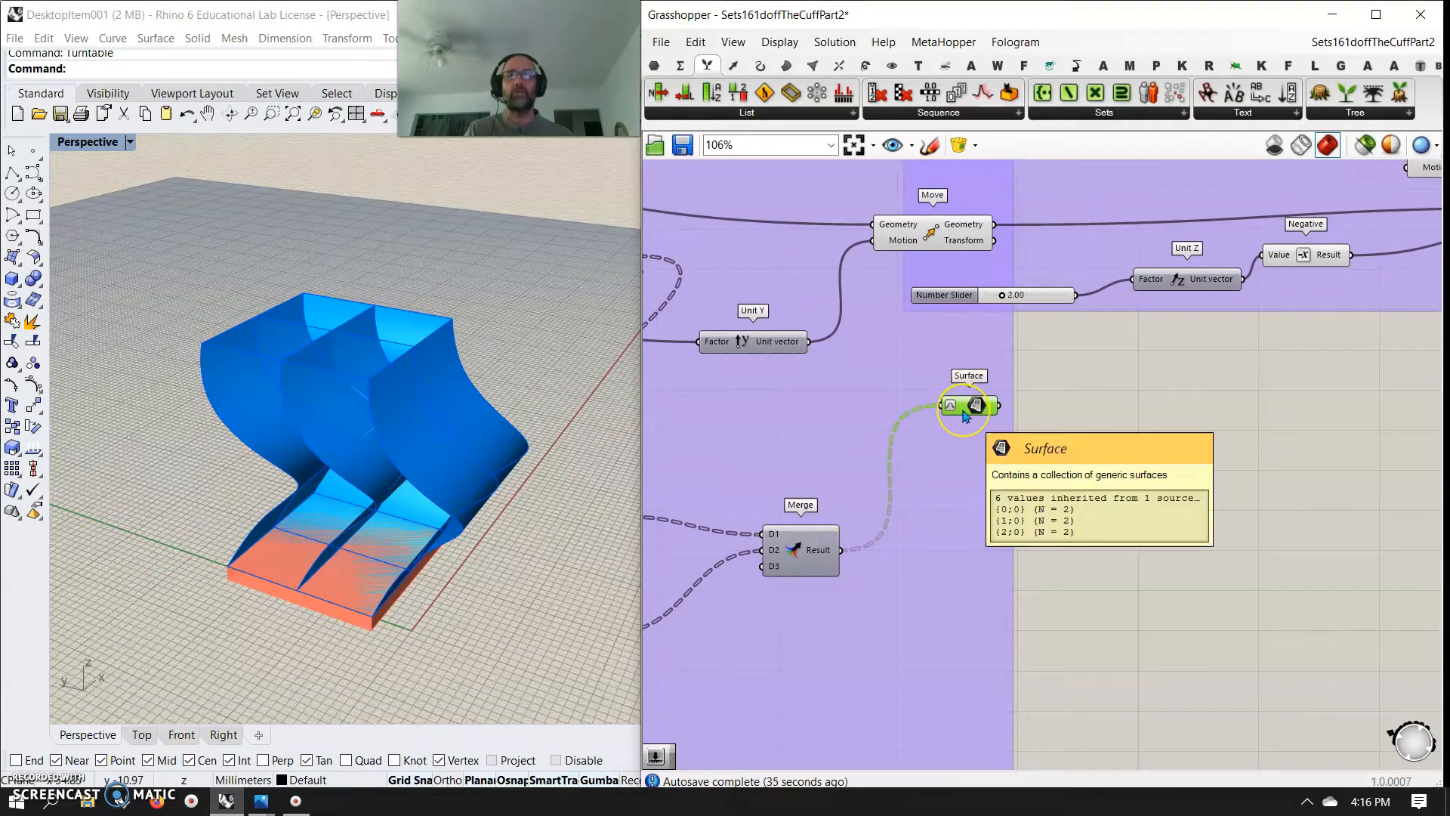
right_click(821, 556)
left_click(856, 662)
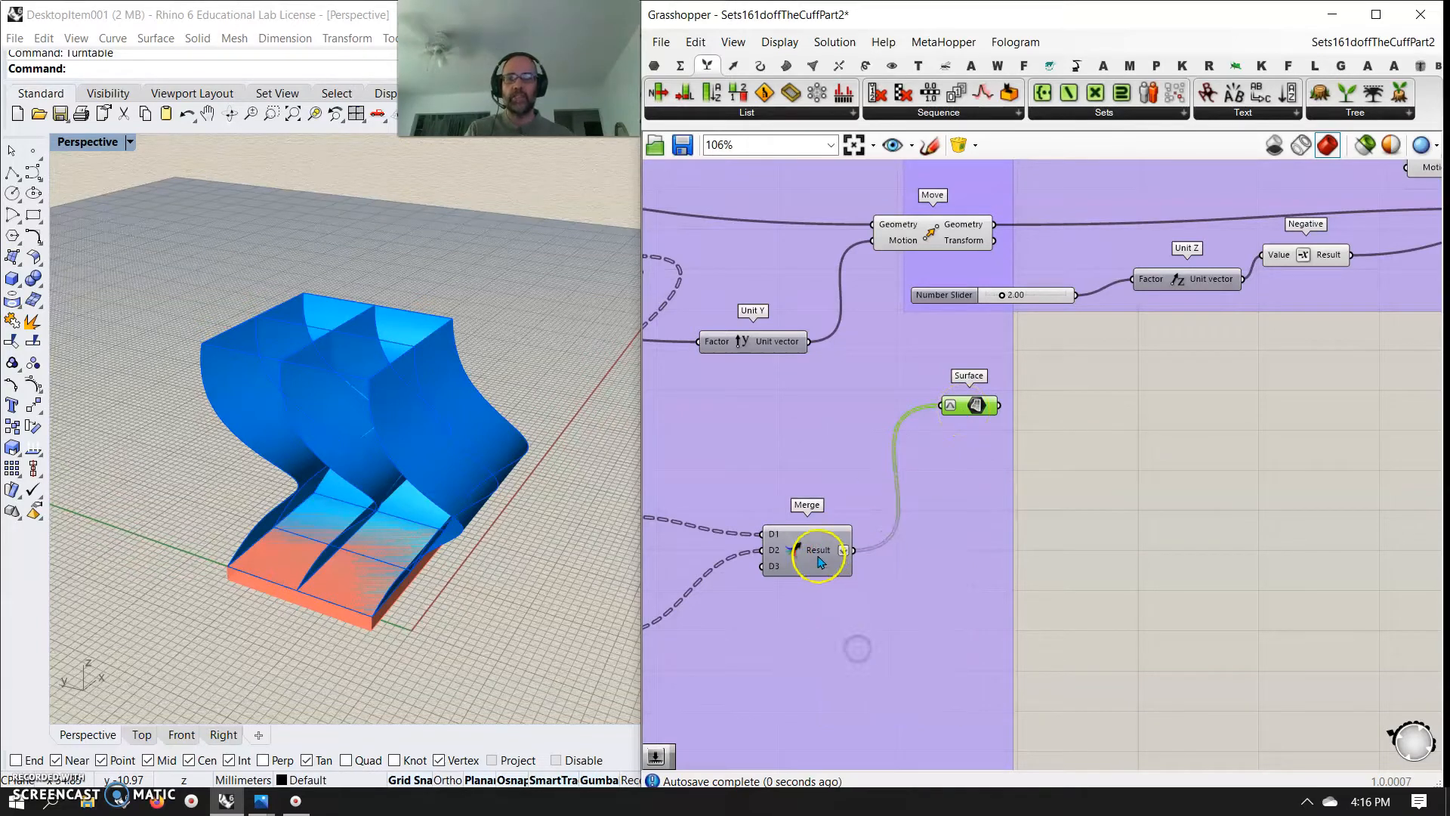
mouse_move(828, 556)
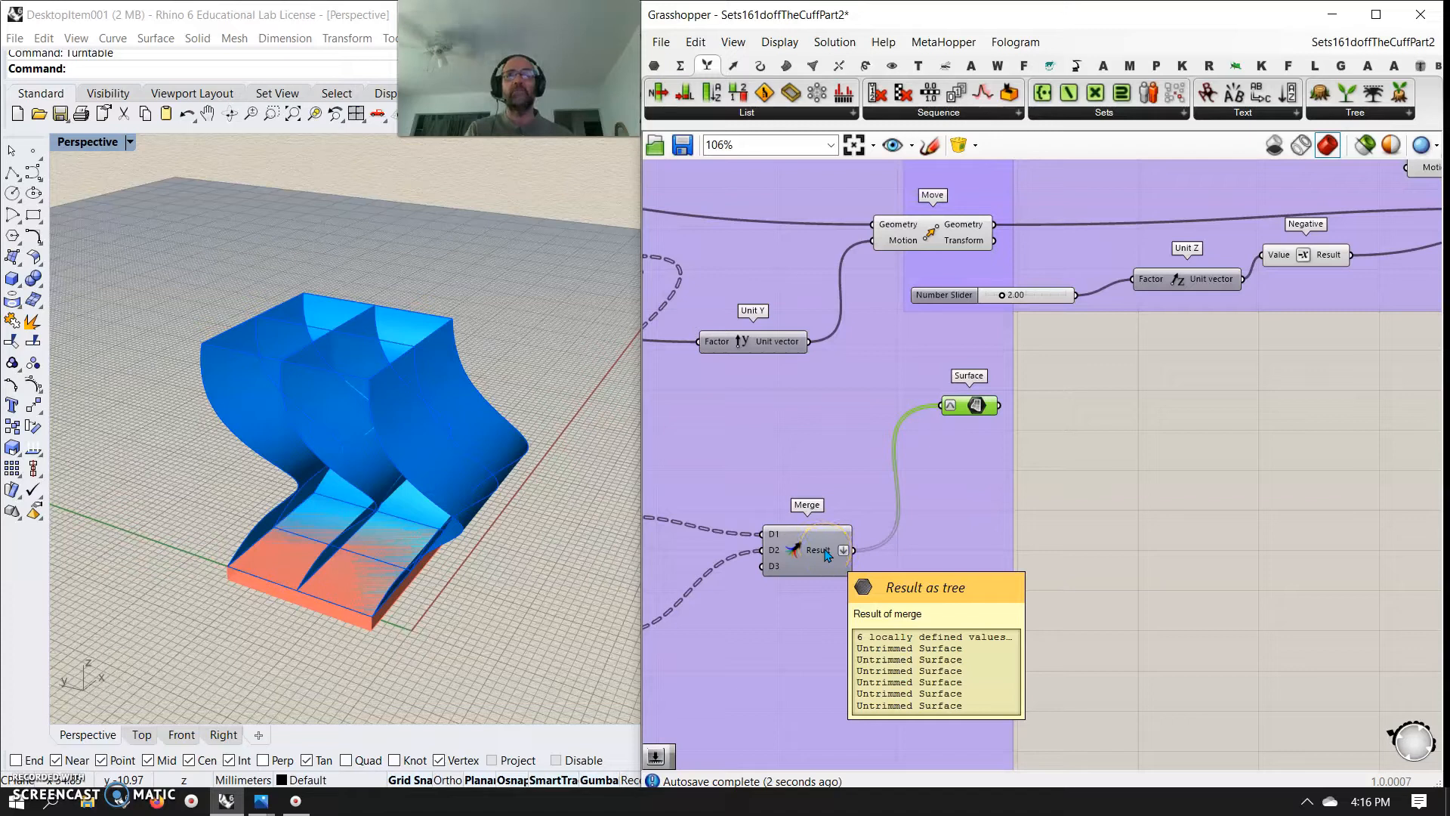
left_click_drag(974, 408, 959, 565)
mouse_move(959, 565)
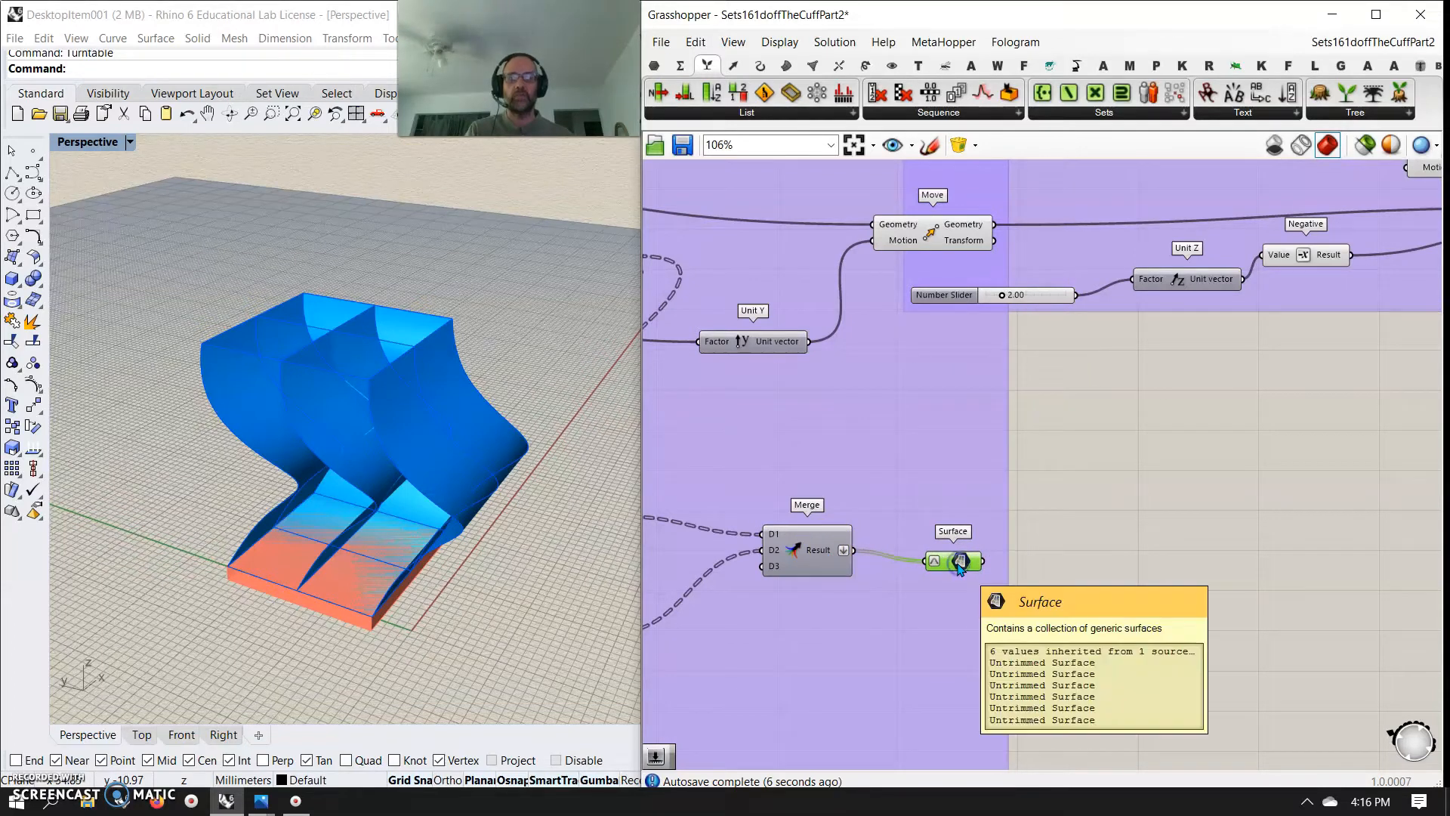
mouse_move(956, 564)
left_mouse_down()
mouse_move(967, 559)
mouse_move(936, 552)
left_mouse_up()
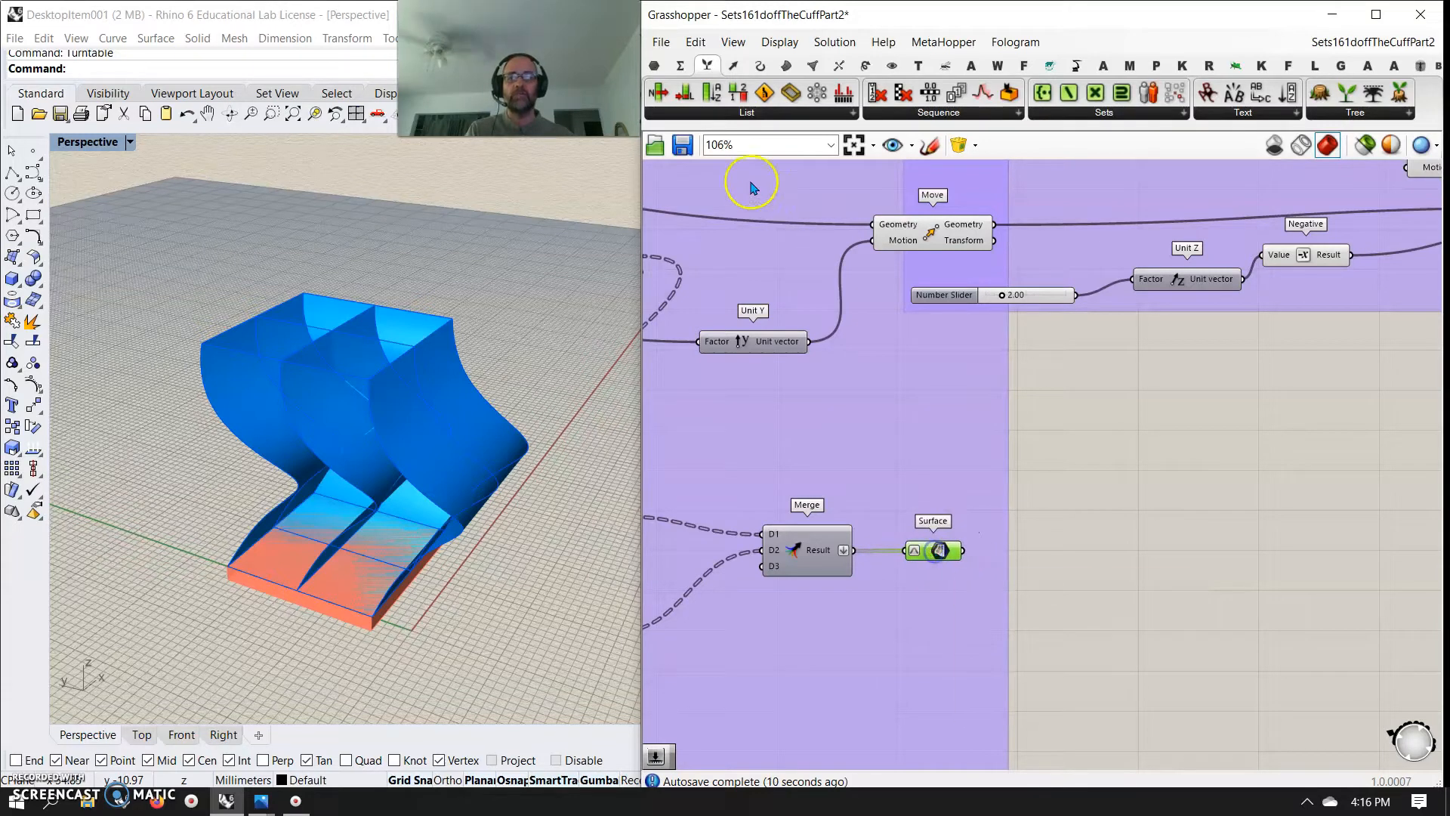
Add another Surface parameter to the empty canvas outside the loft group
left_click(654, 66)
left_click(746, 112)
left_click_drag(828, 313, 1056, 566)
Separate the overlapping groups by shifting the first Move left and the 2.00 number slider up and right
left_click_drag(930, 552, 905, 487)
right_click_drag(966, 420, 894, 524)
left_click_drag(871, 331, 763, 315)
left_click_drag(919, 385, 1008, 269)
right_click_drag(988, 606, 1018, 457)
Feed the new Surface parameter from the one after the Merge and line the two up side by side
left_click_drag(883, 450, 879, 528)
left_click_drag(1038, 538, 987, 589)
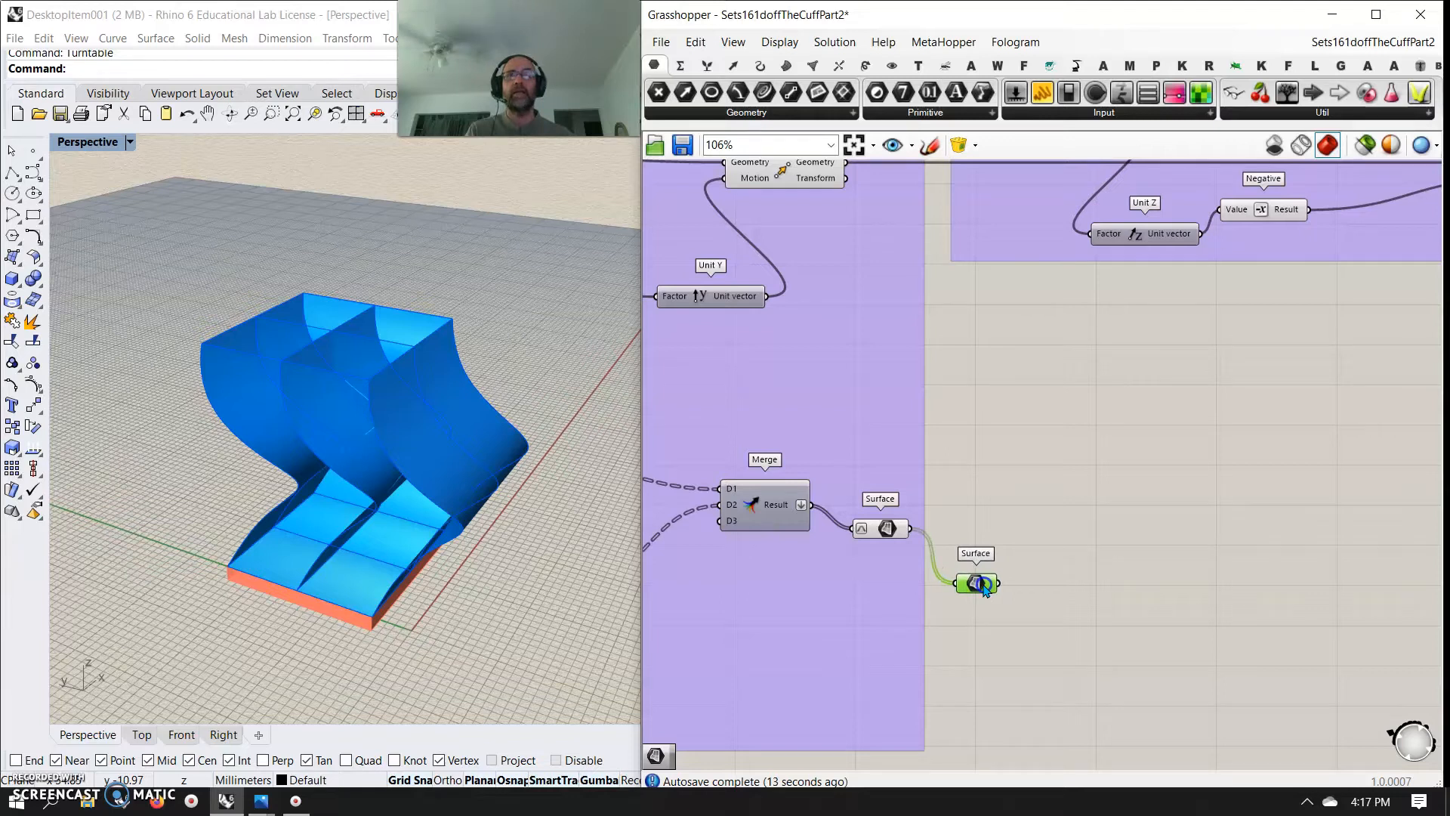
left_click_drag(984, 589, 976, 542)
Add a List Item component fed by the second Surface parameter and check which lofted surface it picks
left_click(709, 68)
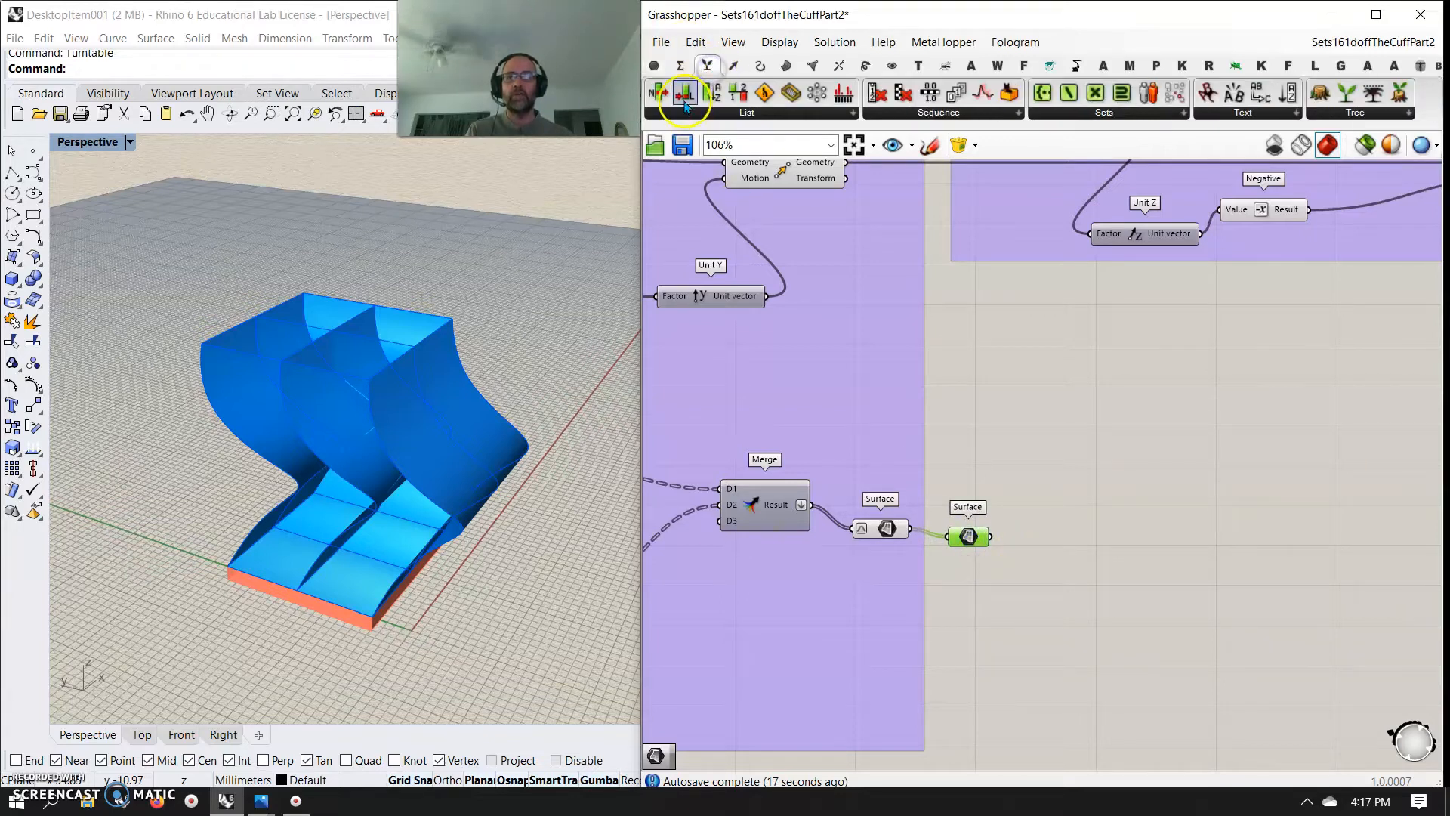
left_click_drag(658, 92, 1044, 489)
left_click(1069, 507)
right_click_drag(333, 557, 326, 476)
left_click(807, 495)
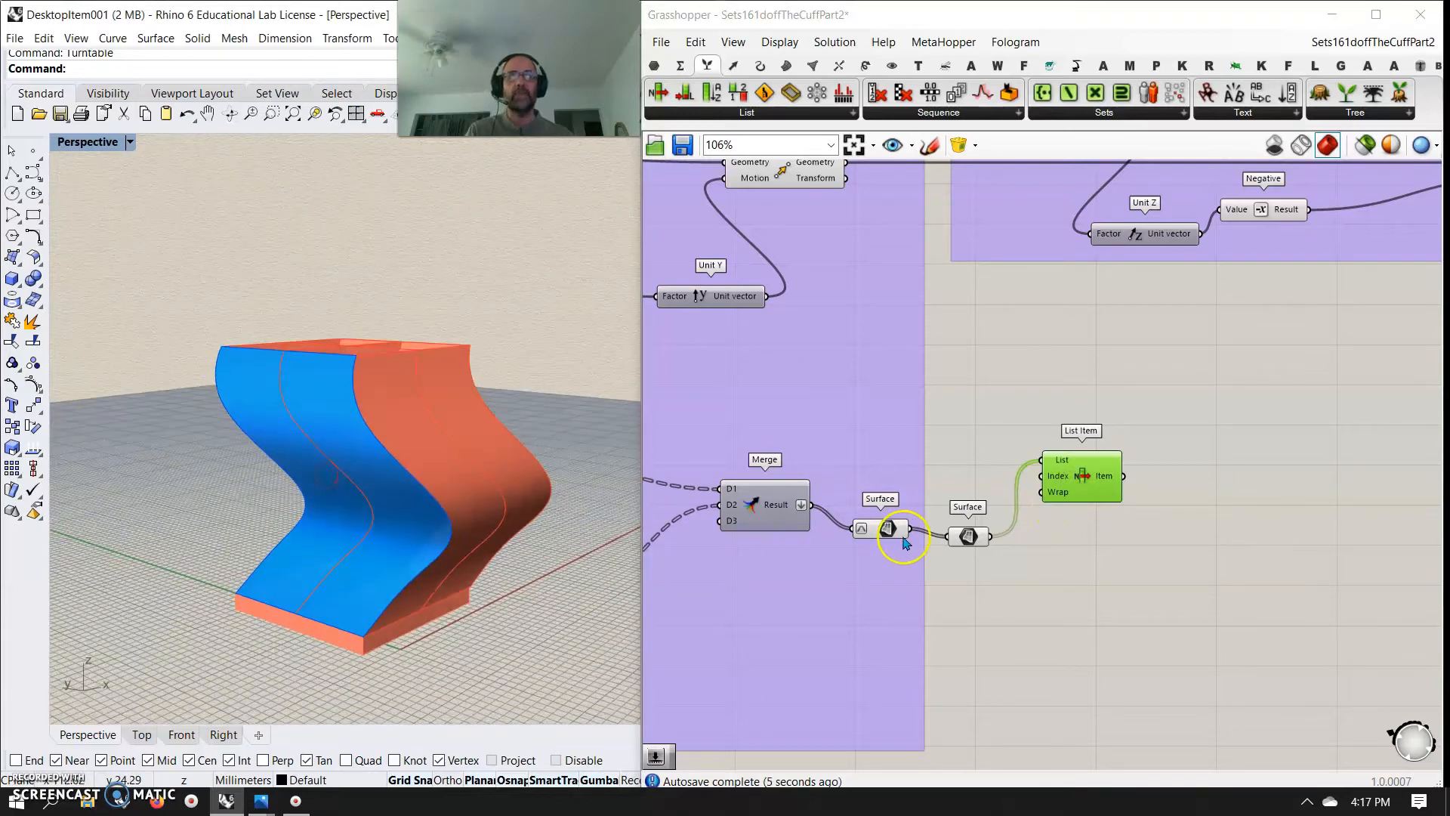
Add a Divide Surface component and connect the List Item output to its surface input
right_click_drag(1062, 634, 923, 598)
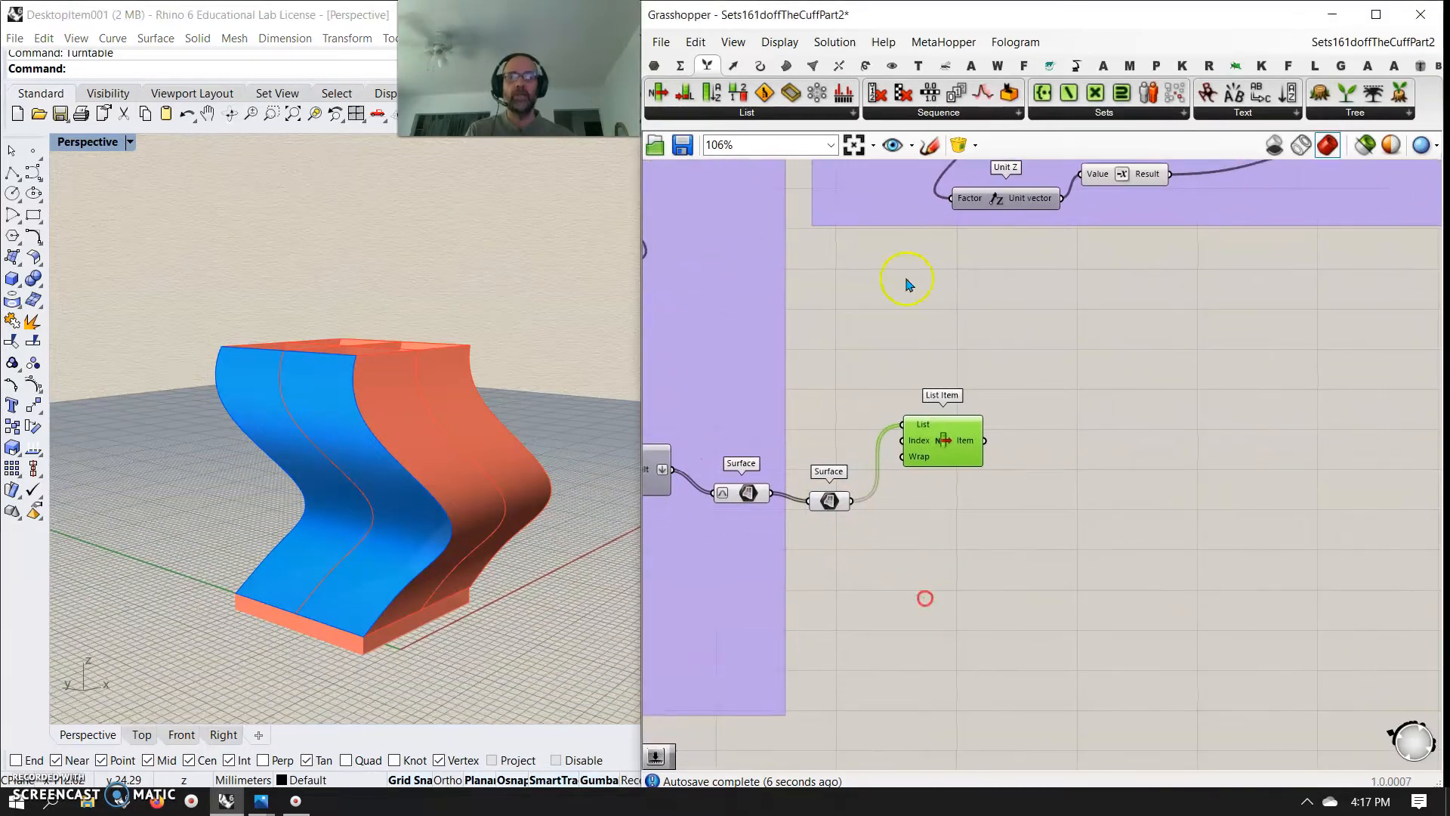
left_click(789, 67)
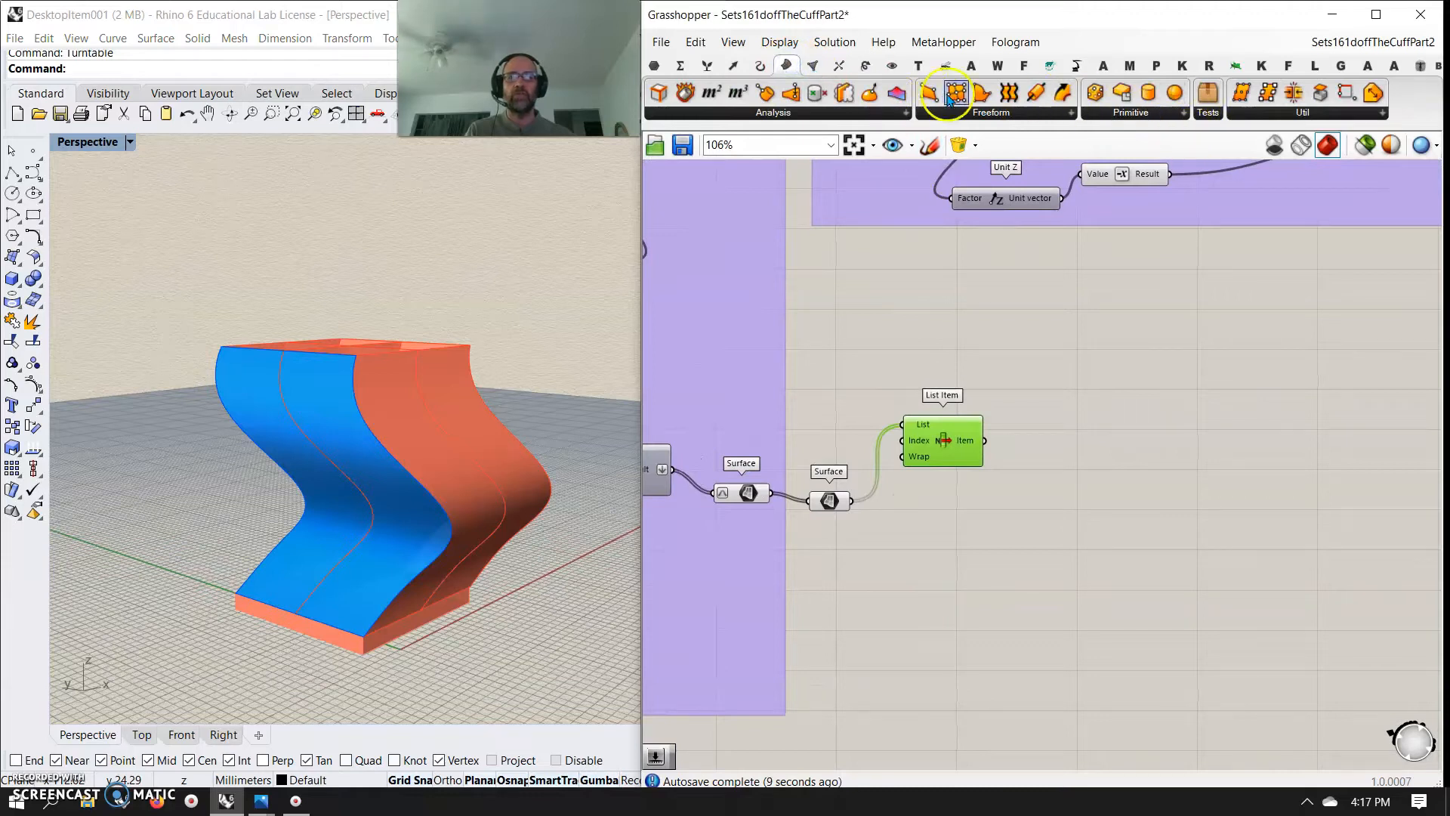
left_click_drag(1241, 92, 1079, 470)
Connect a new number slider to both U Count and V Count of Divide Surface and set it to 10
double_click(930, 526)
type("2")
key("Return")
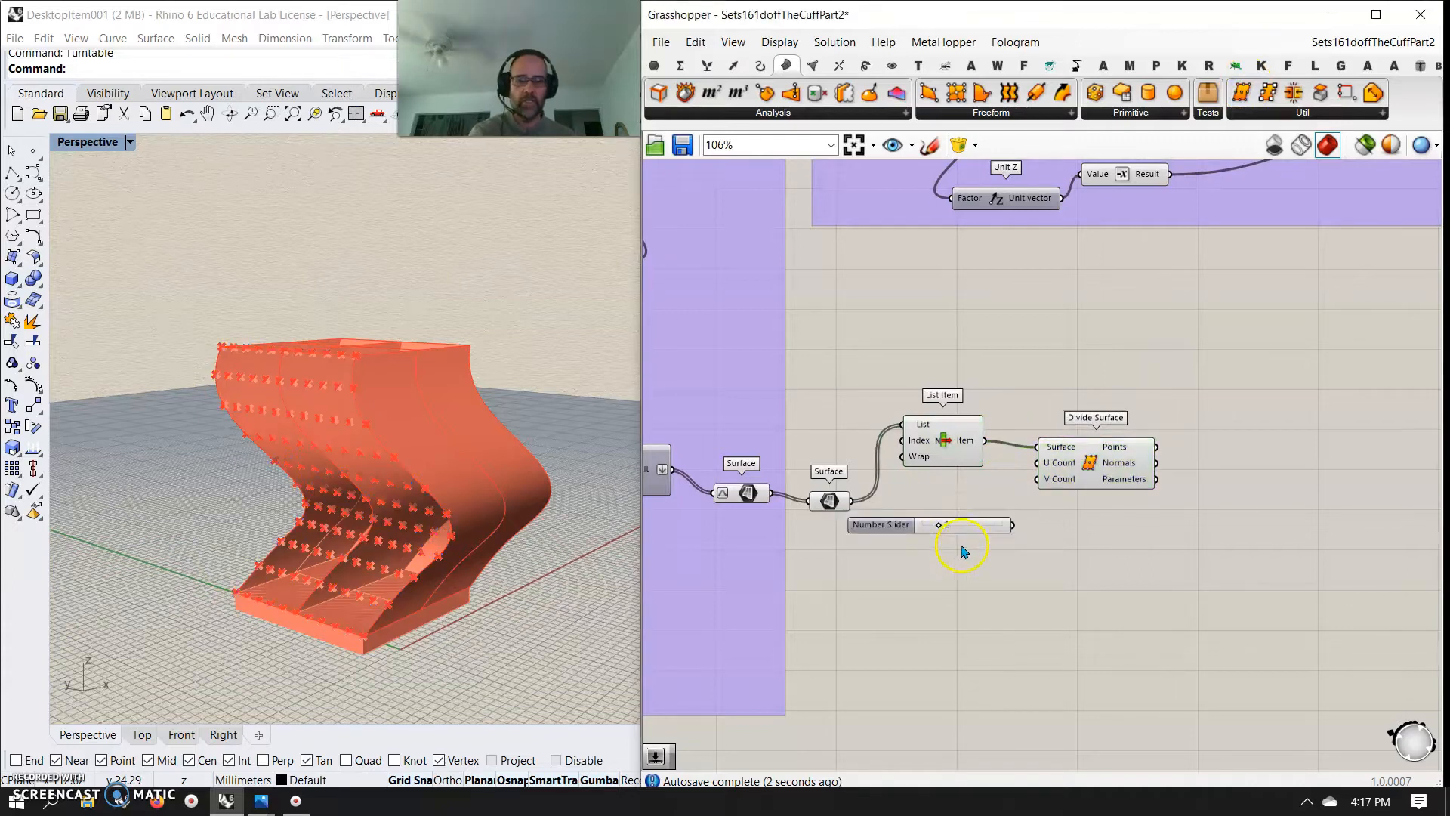
left_click_drag(1035, 503, 1038, 463)
left_click_drag(939, 525, 1029, 528)
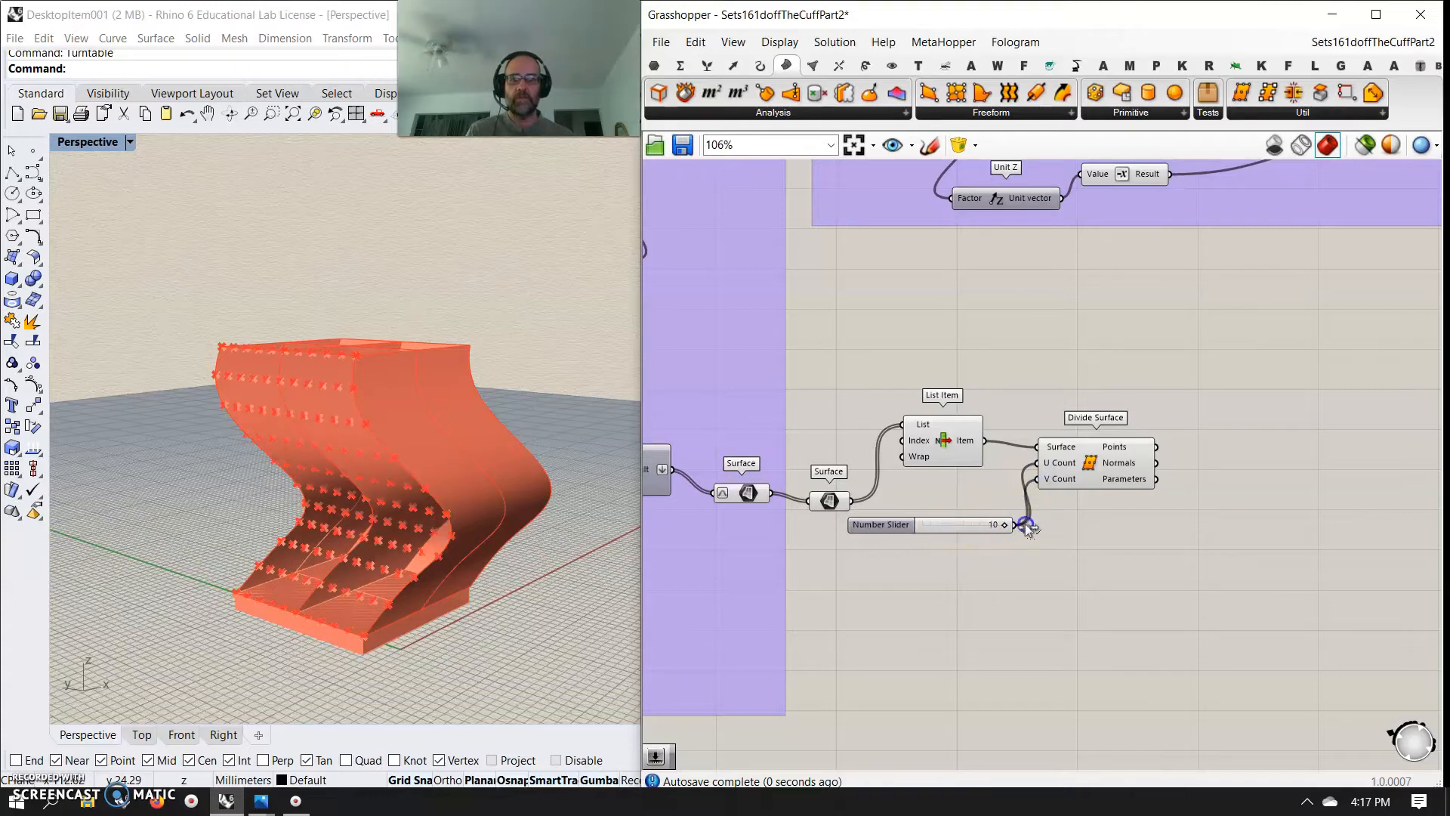
left_click(1120, 471)
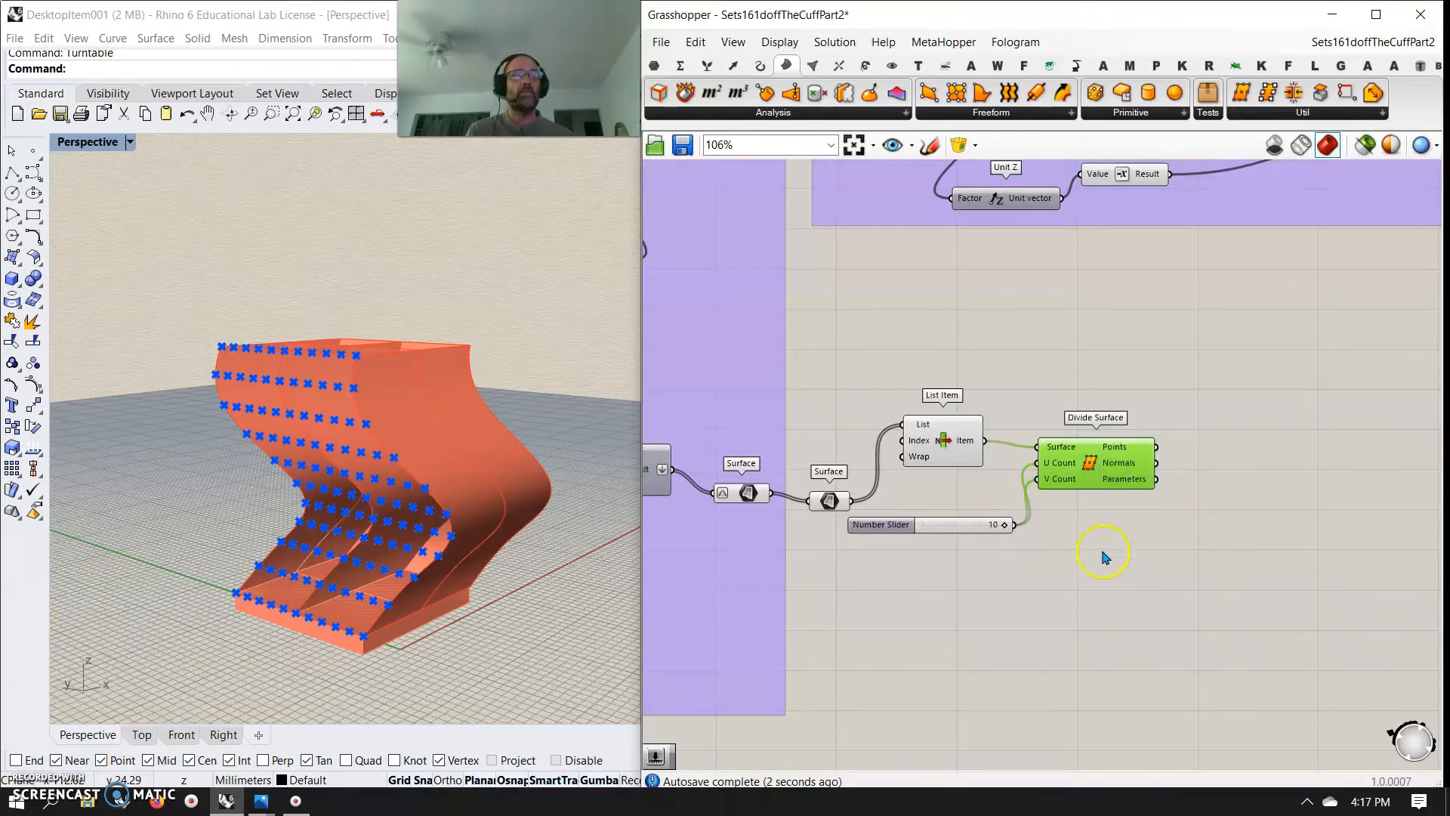
Add a Move component that shifts the Divide Surface points along their normals
right_click_drag(1262, 577, 972, 514)
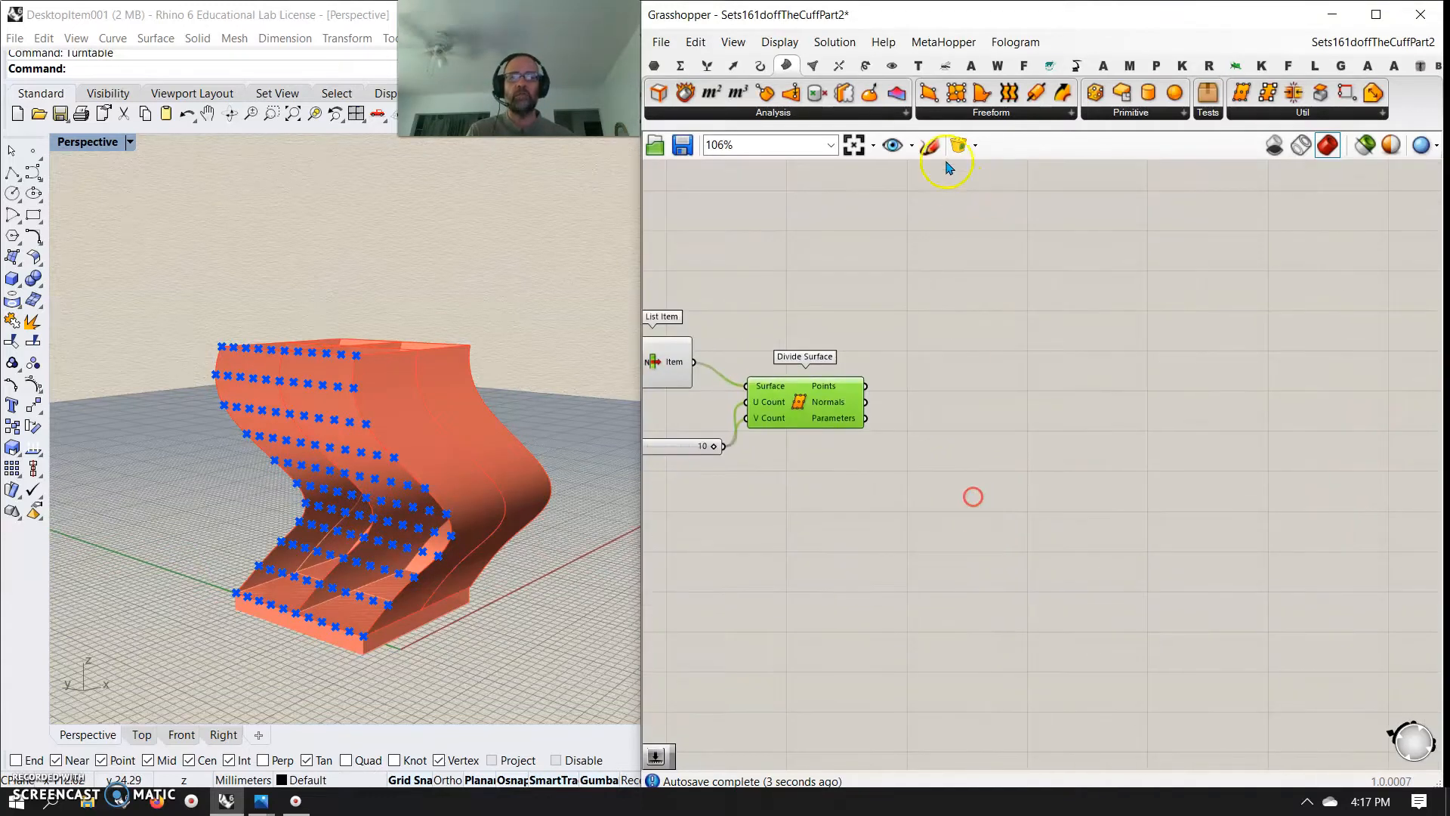
left_click(896, 67)
left_click(866, 66)
left_click_drag(1037, 353, 996, 408)
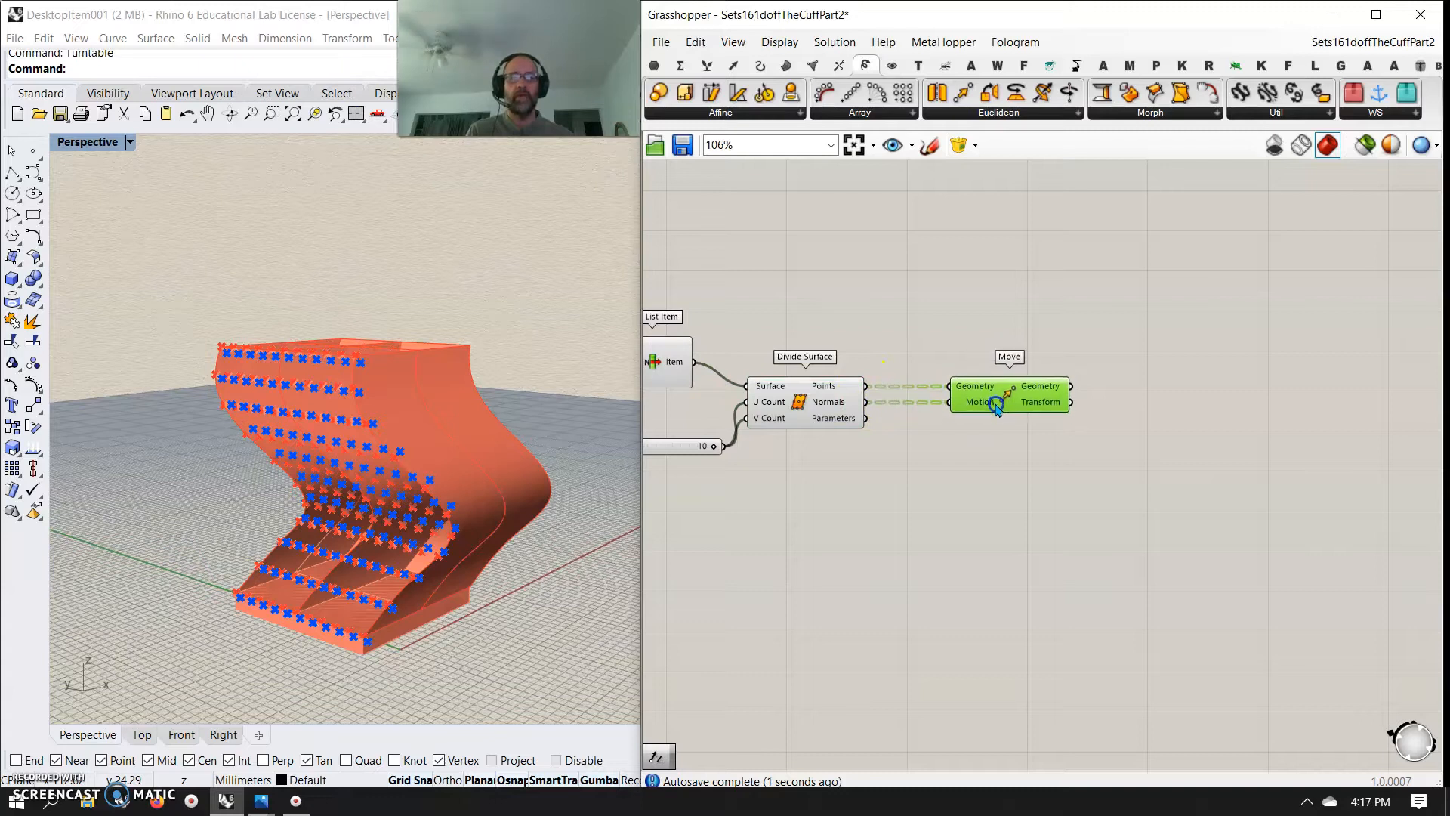
Flatten the geometry output of the Move component that follows Divide Surface
right_click_drag(1037, 484, 964, 476)
right_click(984, 386)
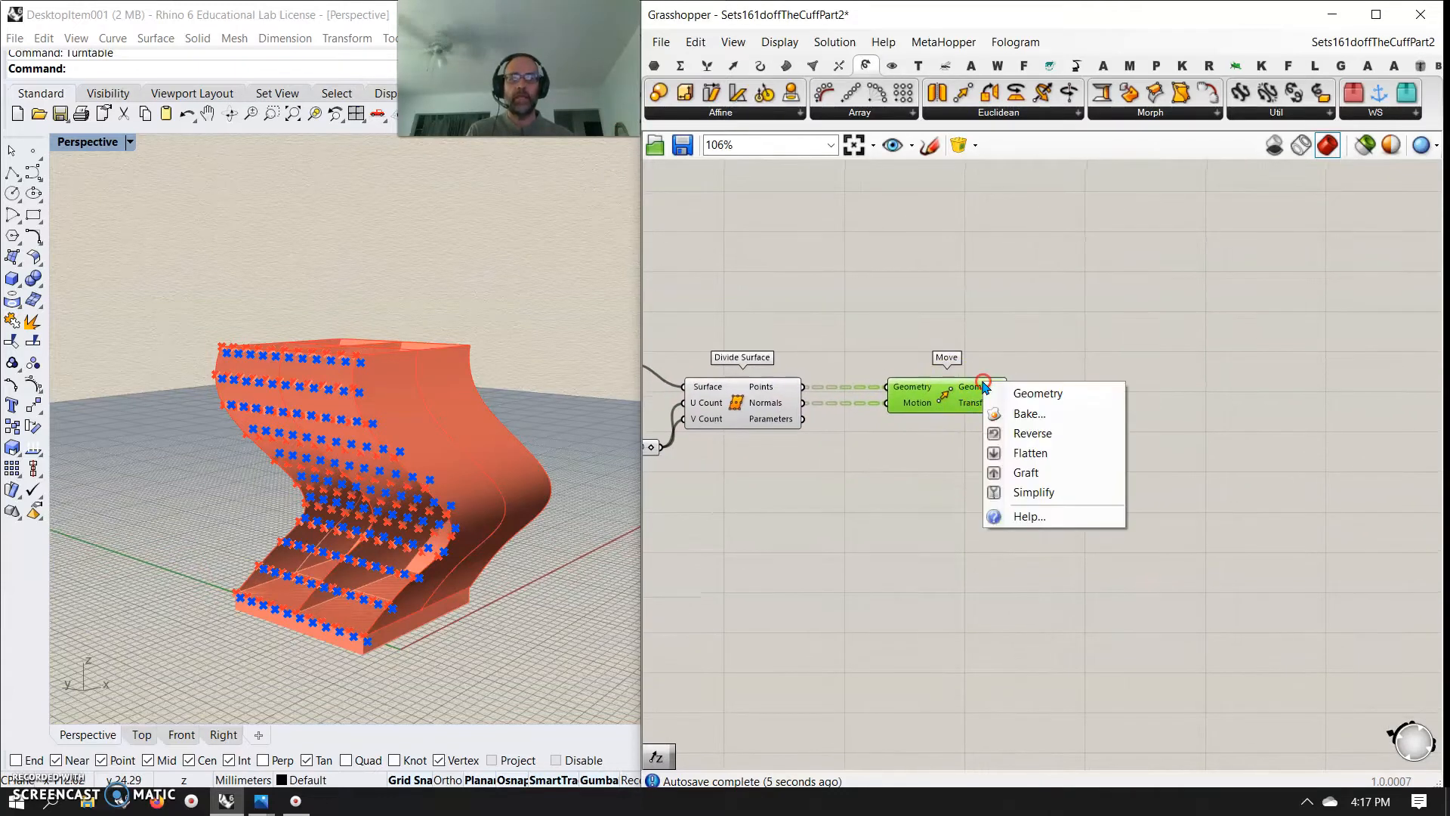
left_click(1034, 452)
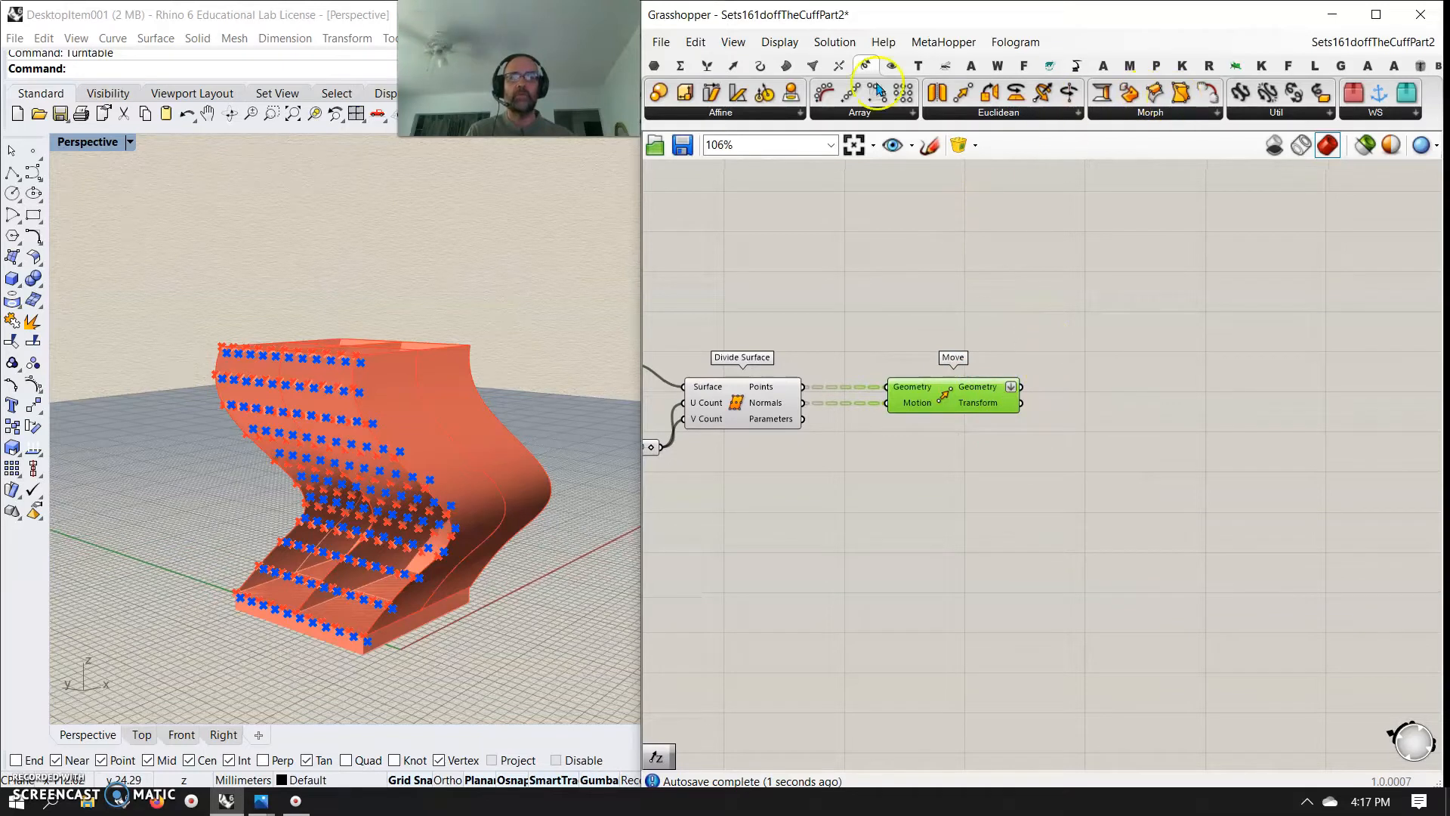
Add a Surface From Points component and connect the Move geometry output to its Points input
left_click(787, 66)
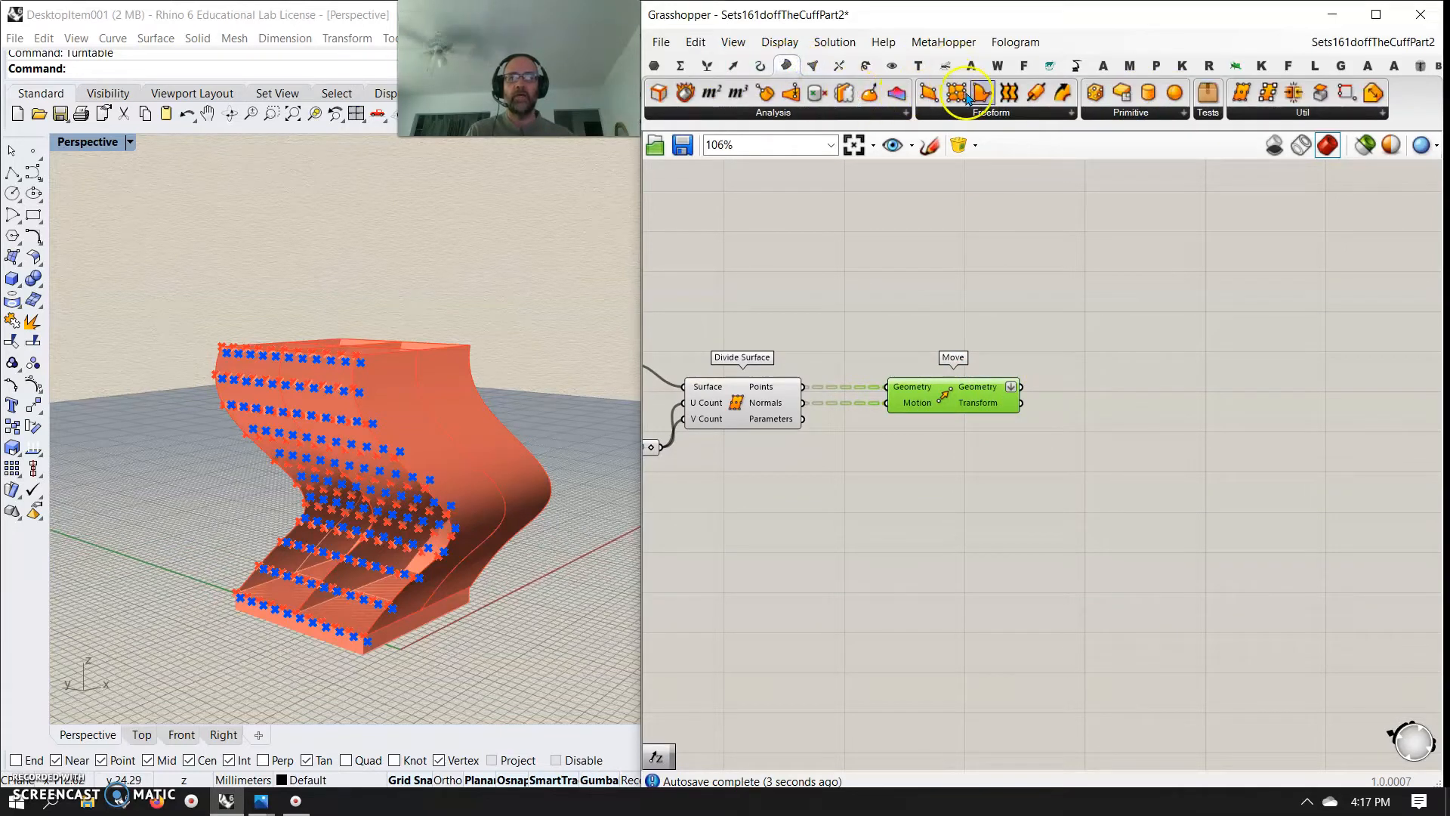
mouse_move(1116, 446)
left_mouse_down()
mouse_move(1122, 400)
mouse_move(1123, 432)
left_mouse_up()
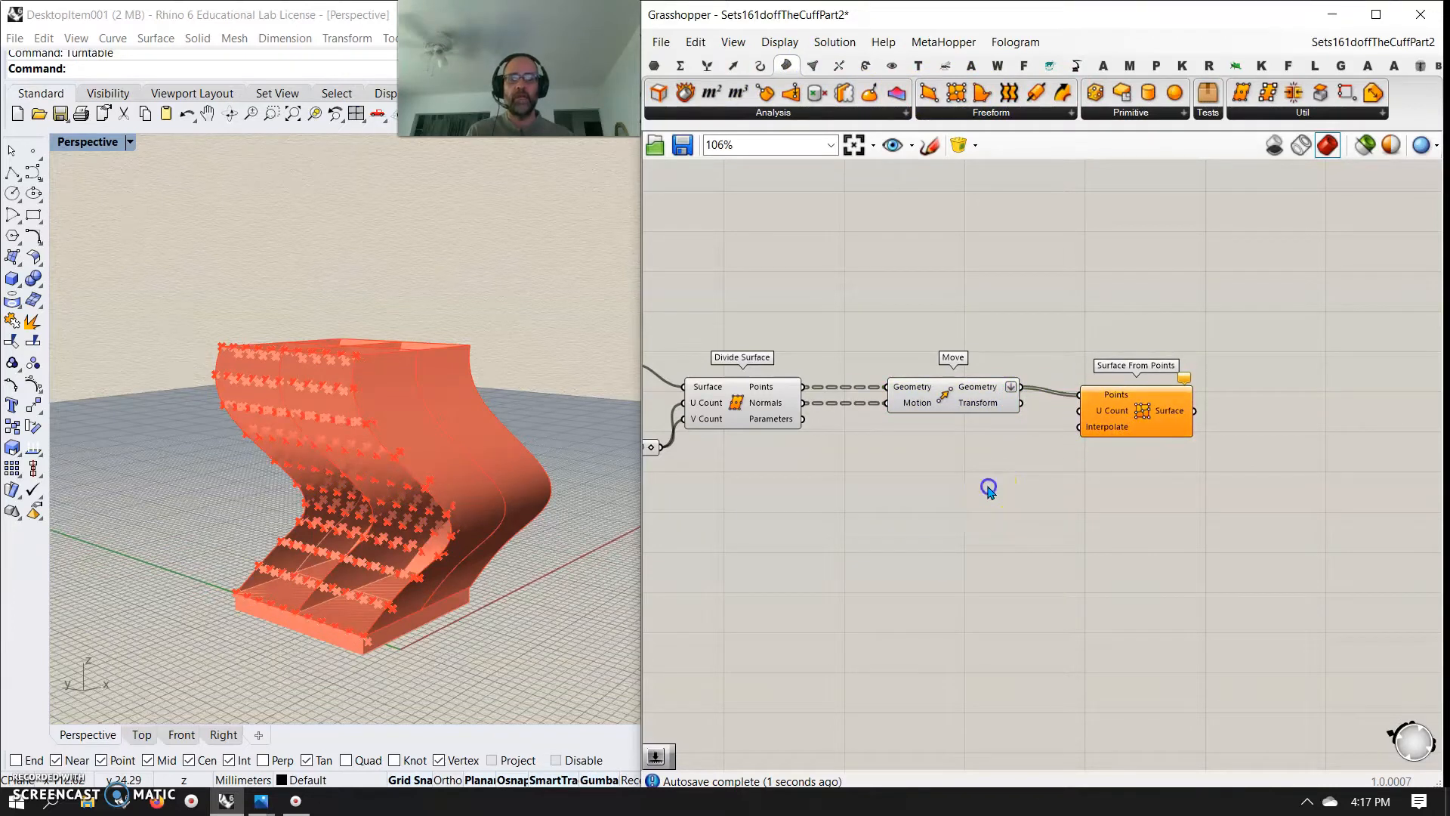
double_click(989, 492)
Add an Addition component, connecting the Divide Surface number slider to input A and its result to the U Count of Surface From Points
left_click(681, 65)
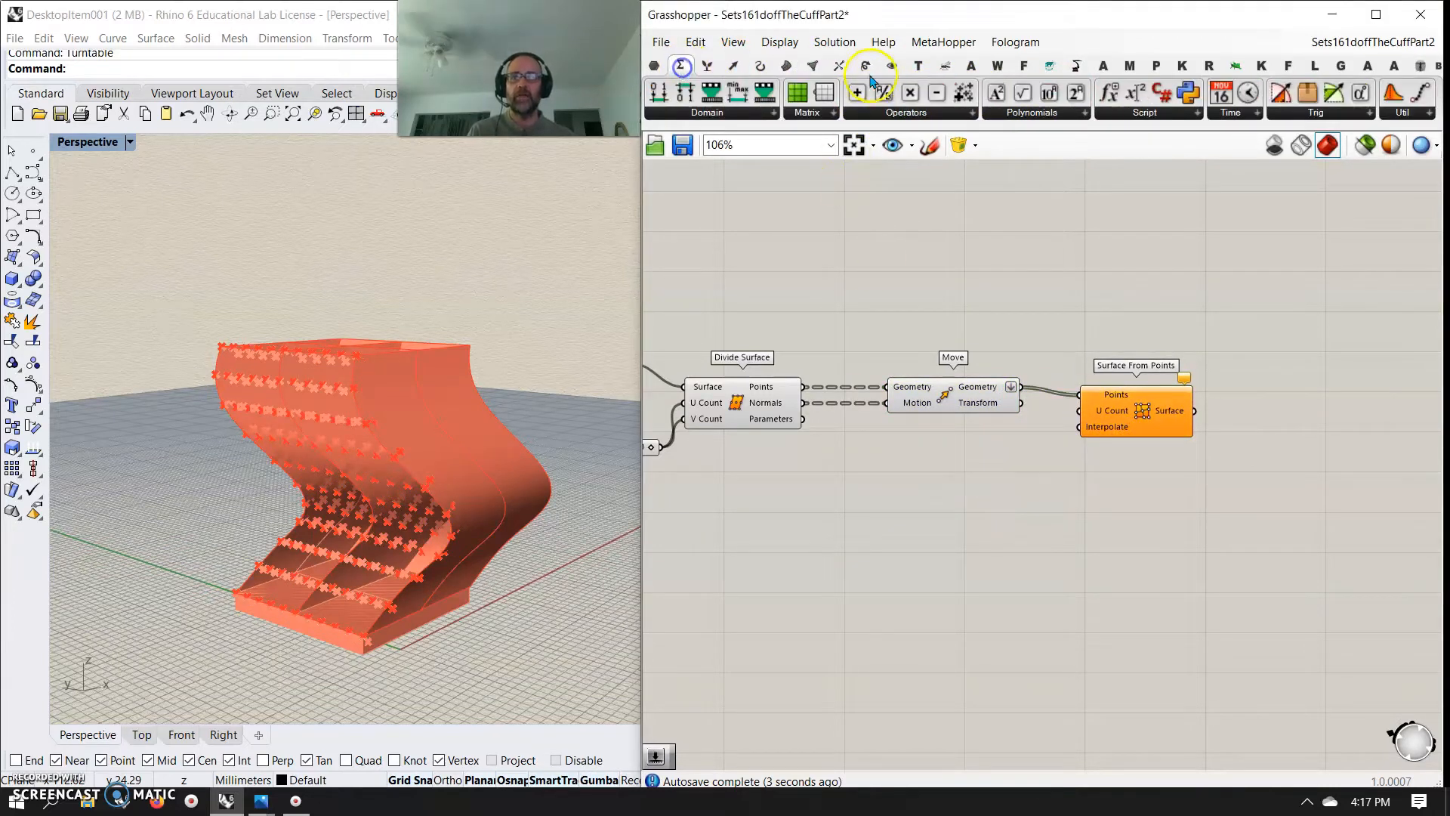
left_click_drag(858, 92, 1006, 474)
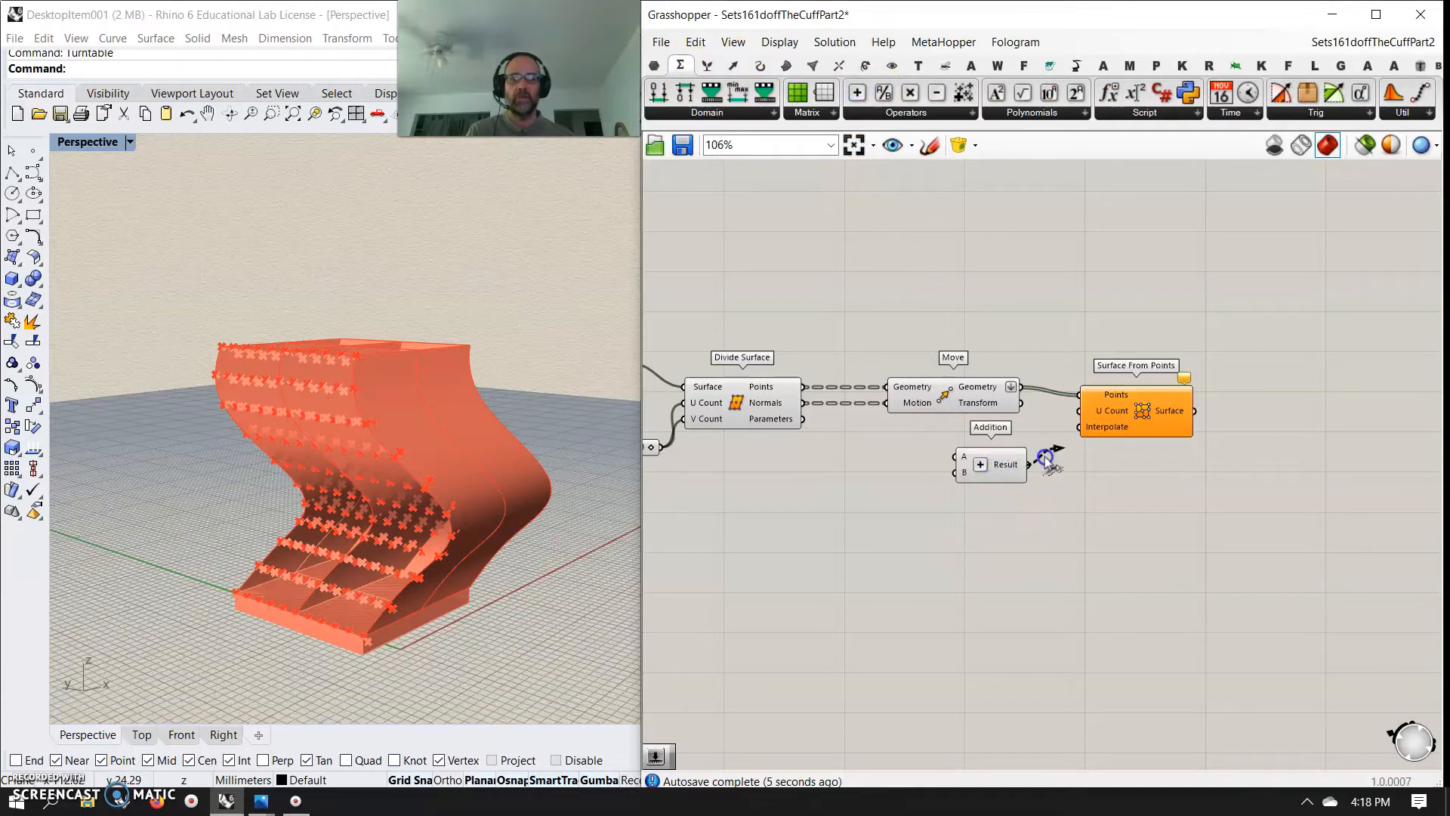
left_click_drag(1086, 428, 1080, 411)
right_click_drag(945, 534, 1127, 544)
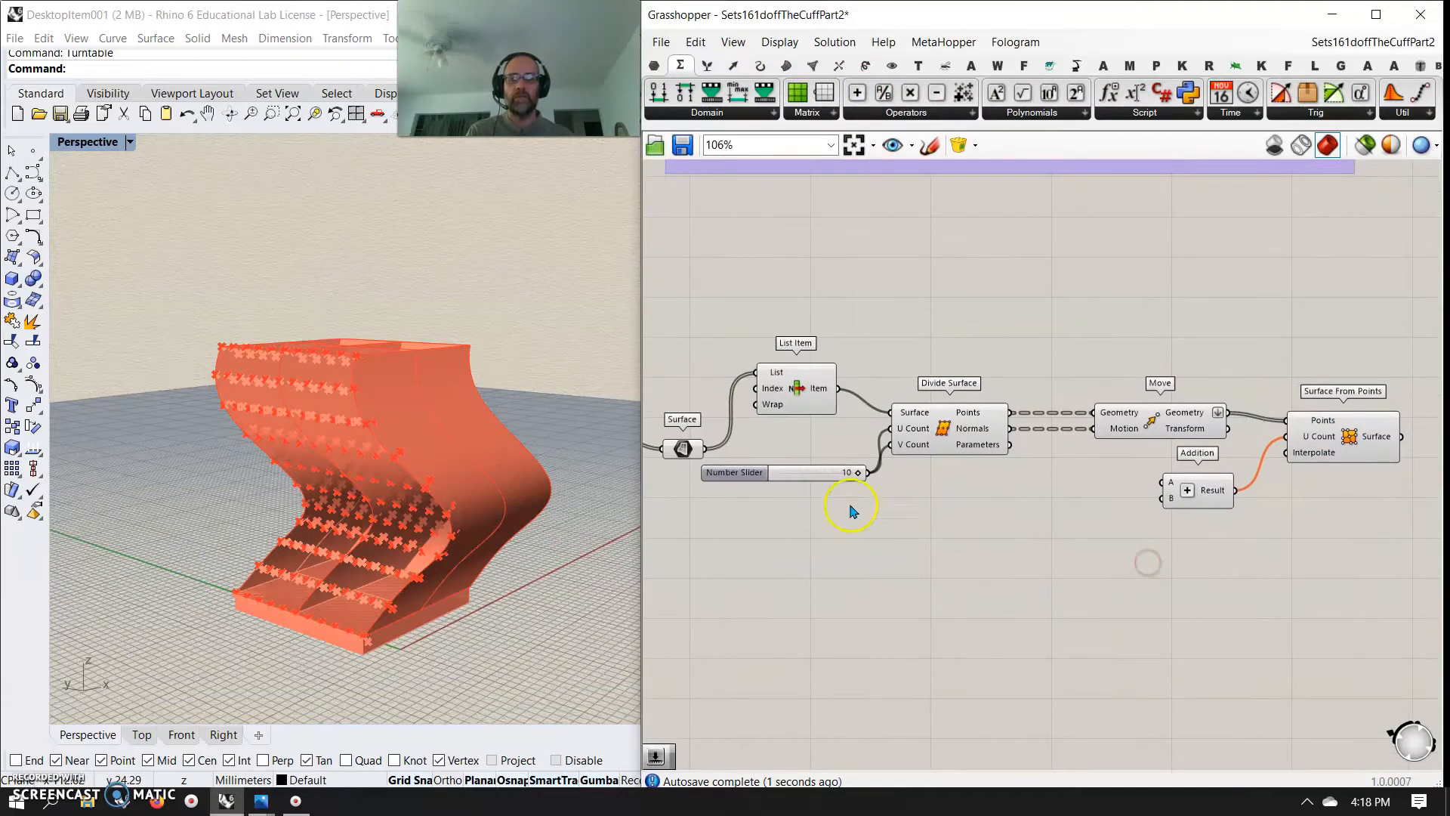
left_click_drag(874, 474, 1163, 482)
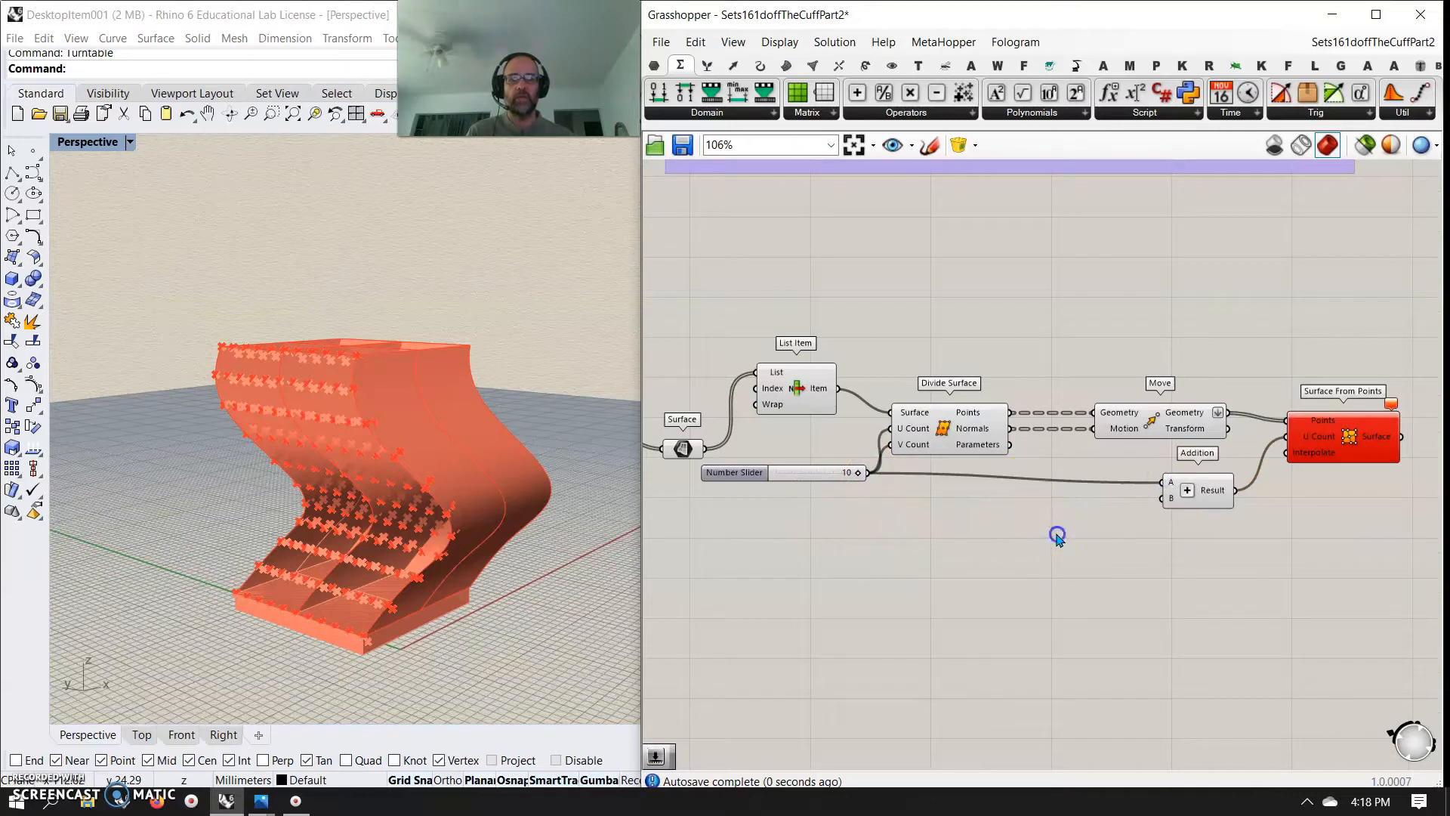
Add a panel containing 1, connect it to input B of Addition, and check the resulting surface
double_click(1056, 533)
type("\"1")
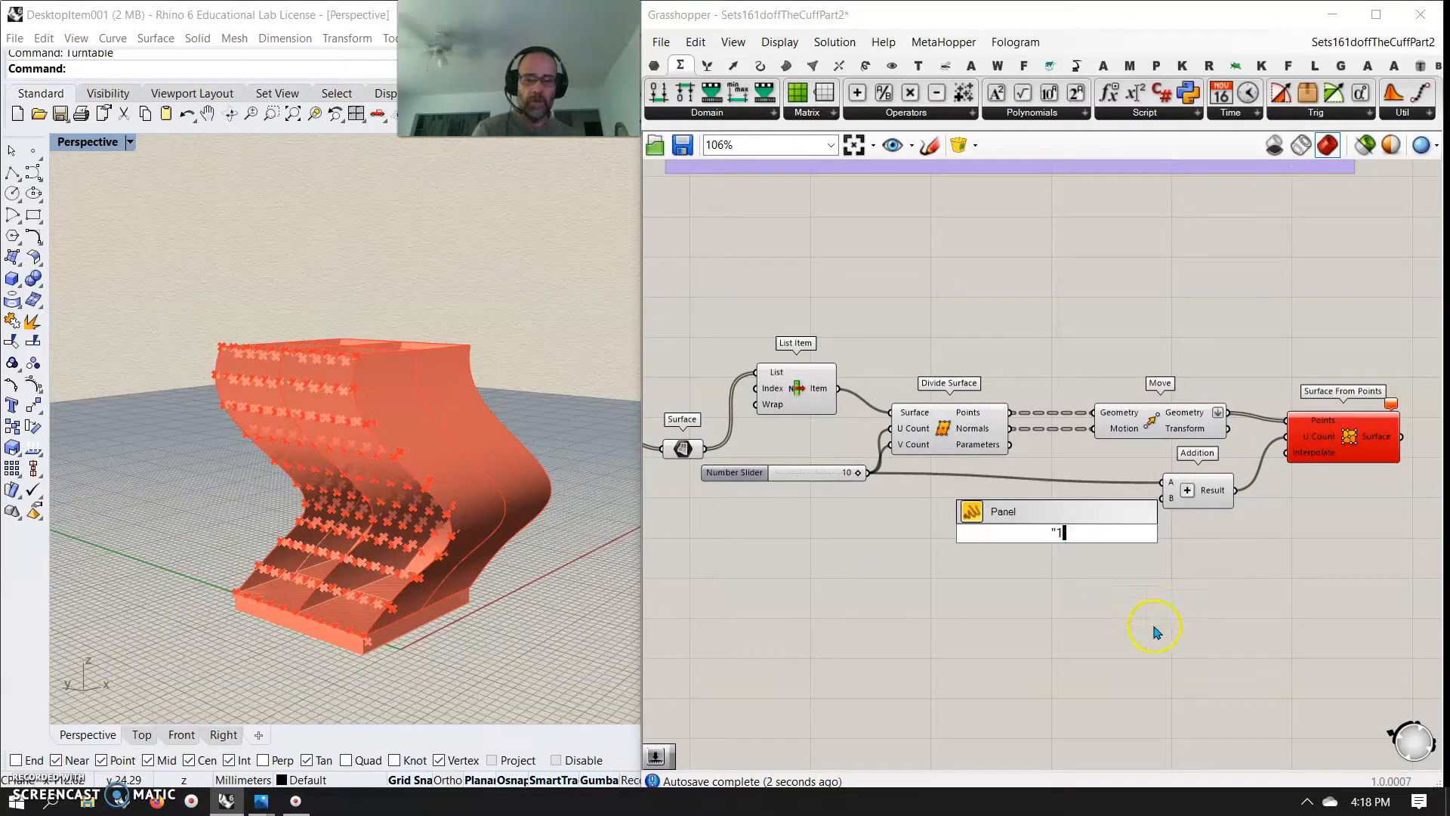
key("Return")
left_click_drag(1066, 536, 1164, 498)
left_click_drag(1078, 529, 1126, 505)
left_click(1341, 453)
right_click_drag(448, 522, 386, 582)
Add a Deconstruct Brep component after Surface From Points and make a copy of it
right_click_drag(991, 631, 630, 638)
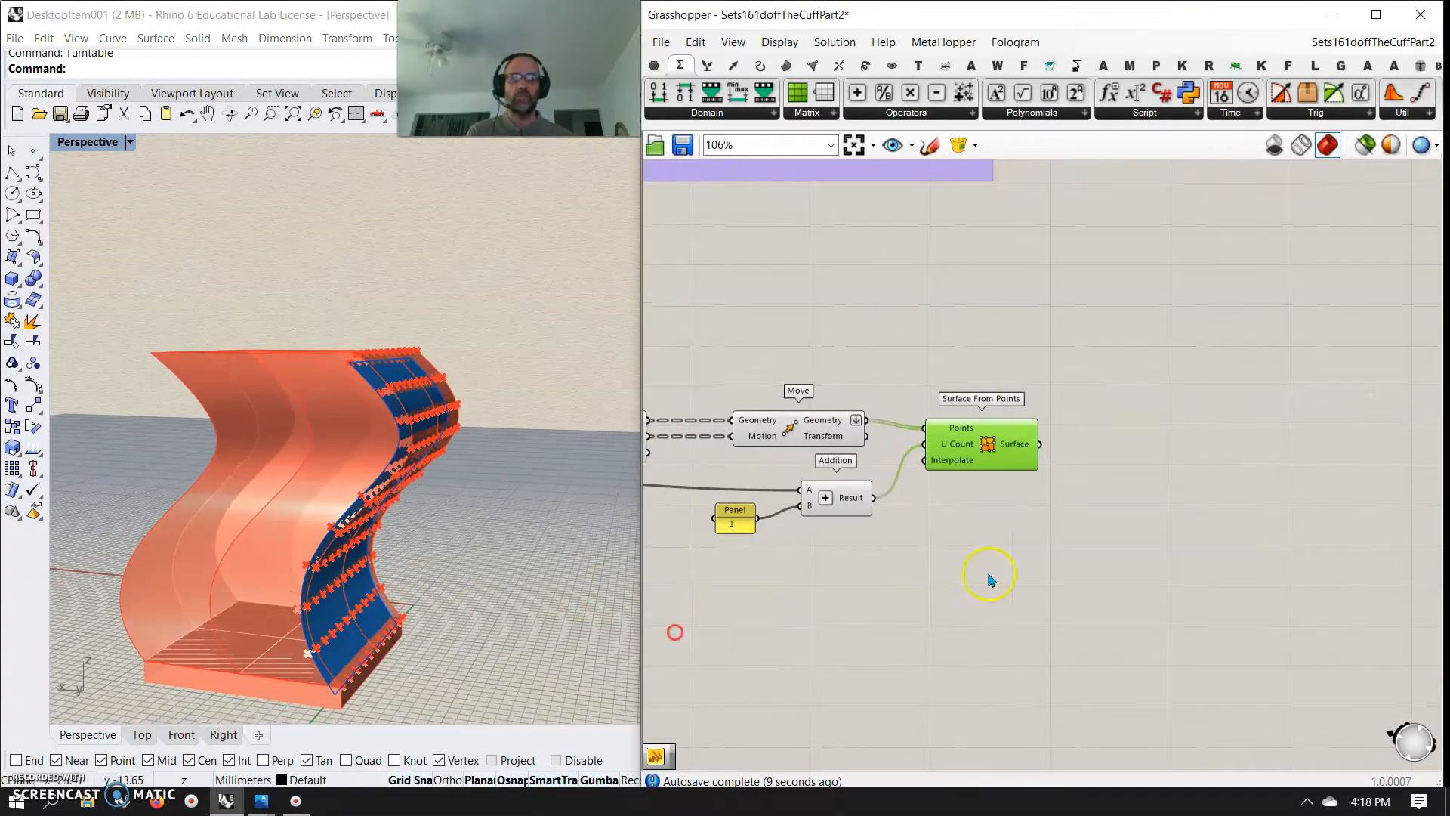
right_click_drag(991, 532, 1306, 627)
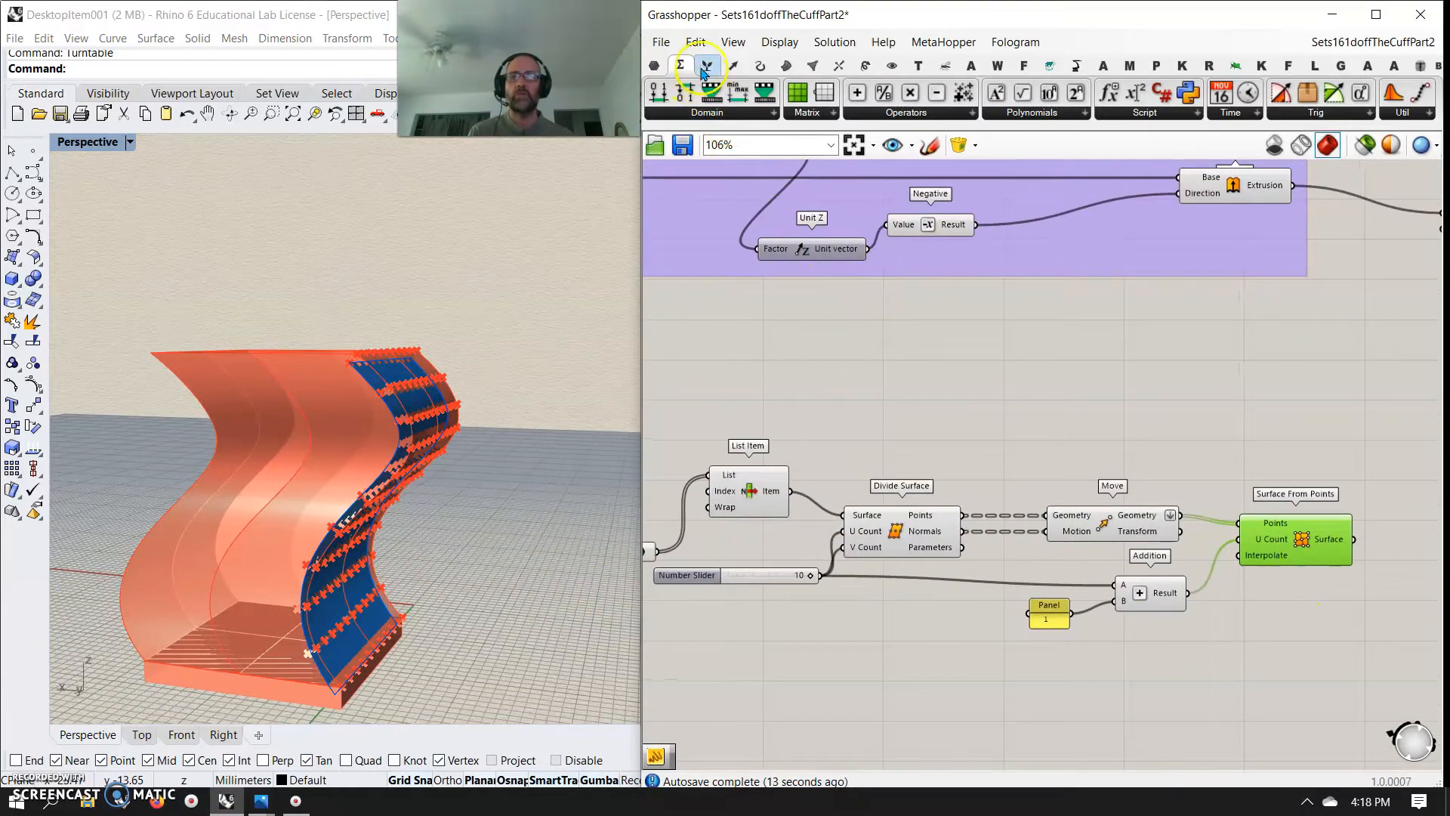
left_click(786, 66)
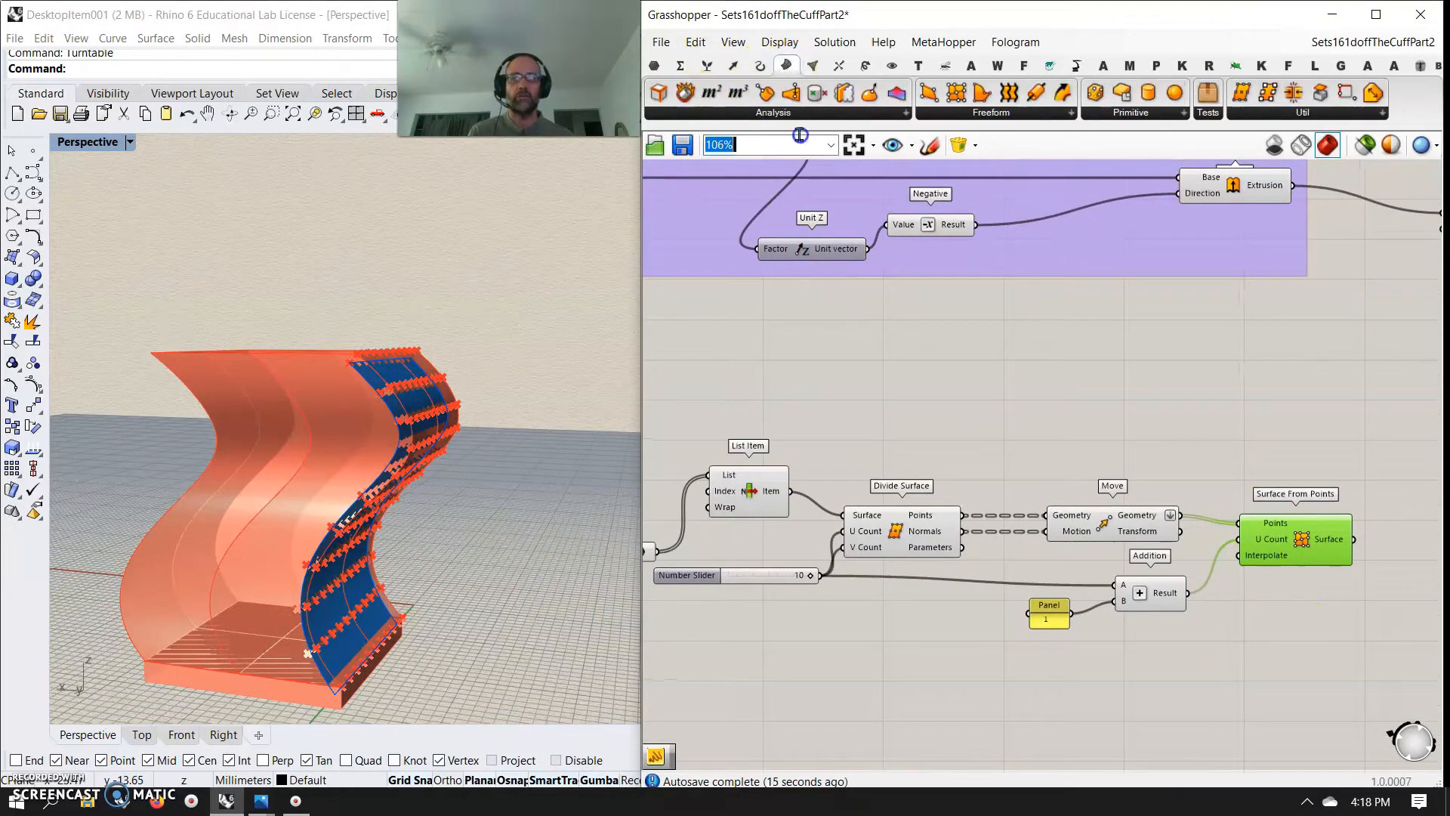
left_click(1058, 314)
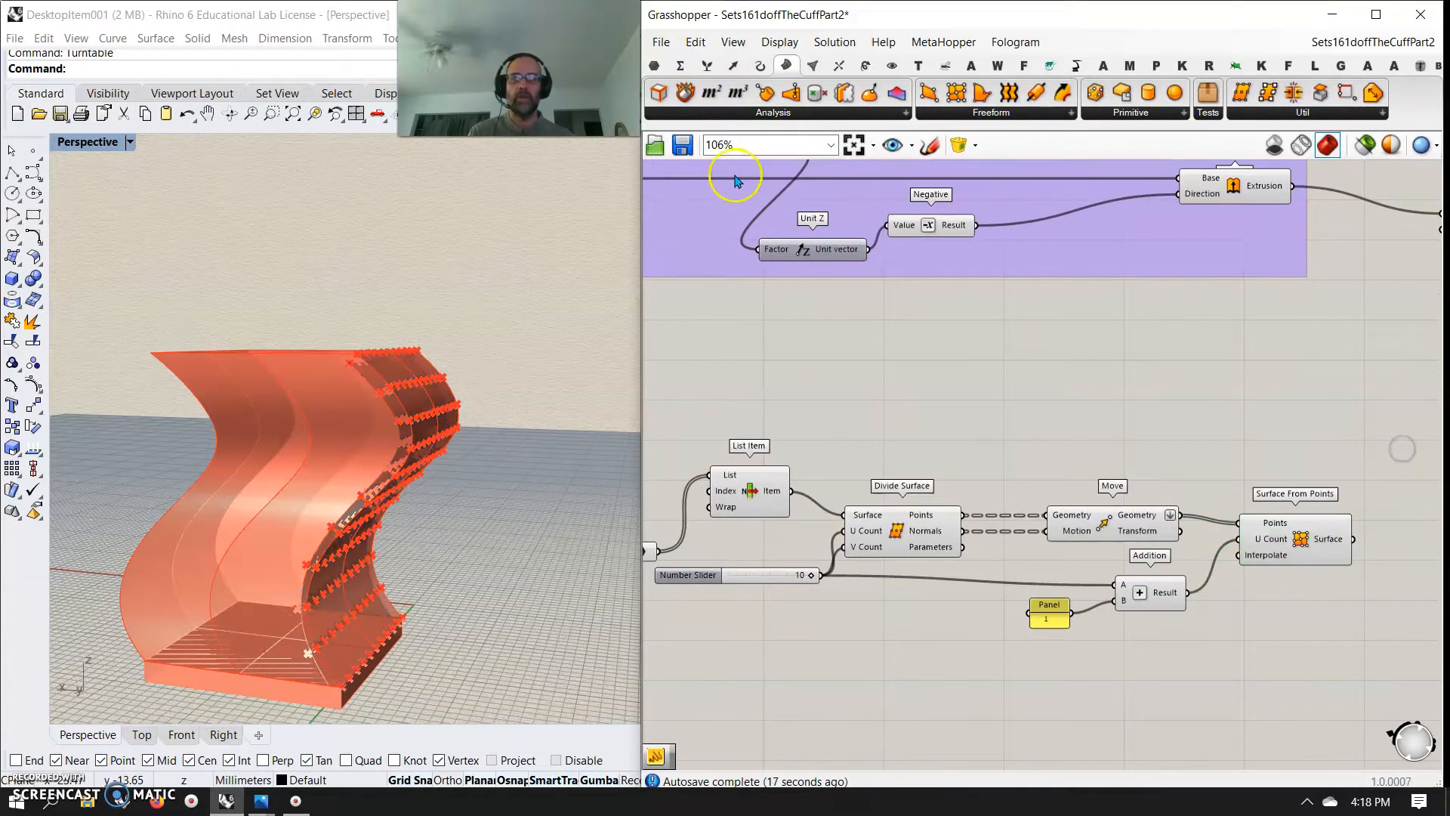
left_click(1427, 455)
right_click_drag(1427, 455, 1100, 392)
left_click_drag(1091, 383, 1132, 380)
key("ctrl+c")
key("ctrl+v")
right_click_drag(1016, 387, 1269, 491)
right_click_drag(936, 480, 986, 523)
Connect the List Item output to the first Deconstruct Brep and arrange both Deconstruct Brep components one above the other
scroll(1029, 489, "down", 2)
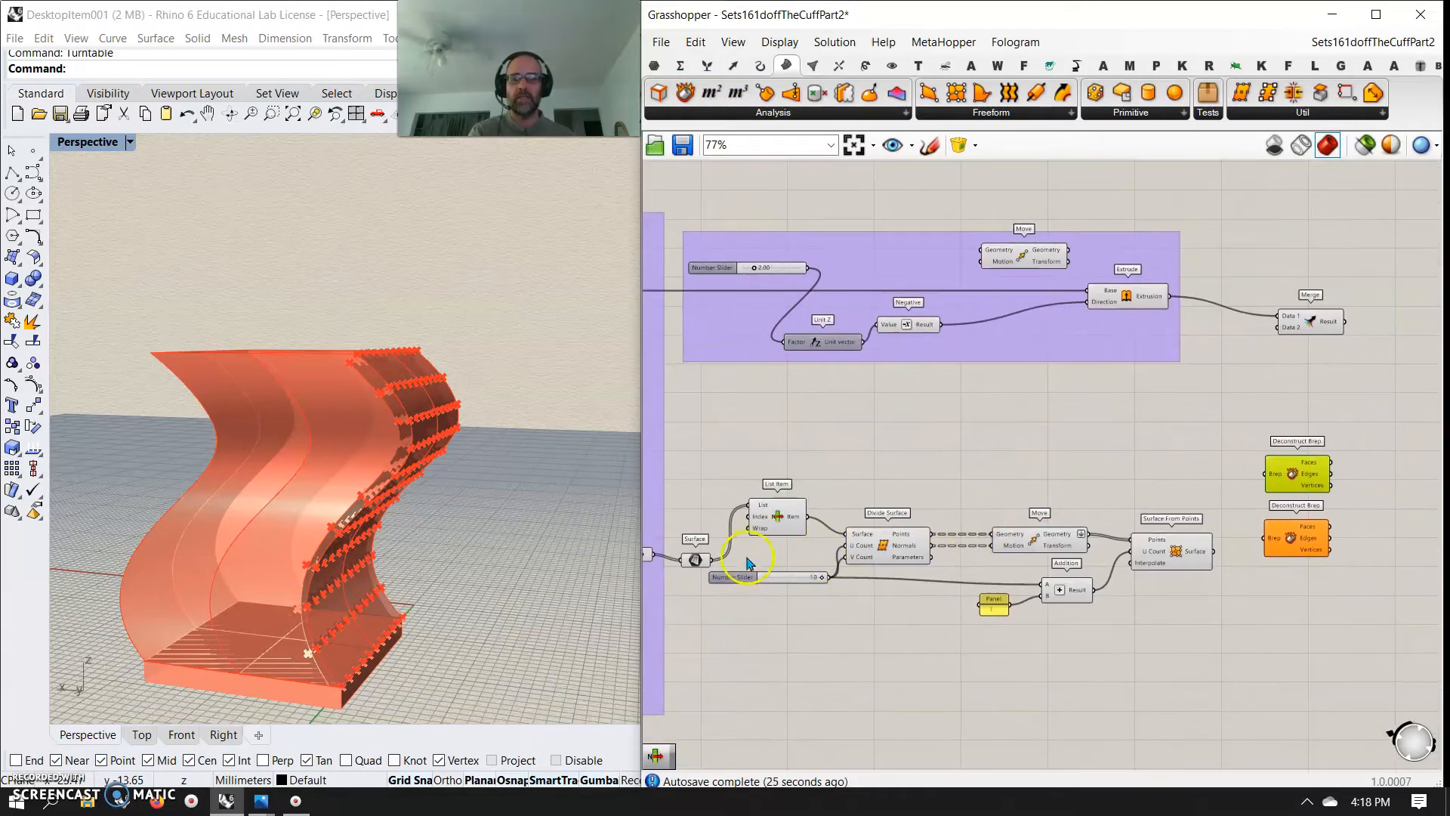
left_click_drag(806, 518, 1301, 495)
left_click_drag(1292, 549, 1295, 602)
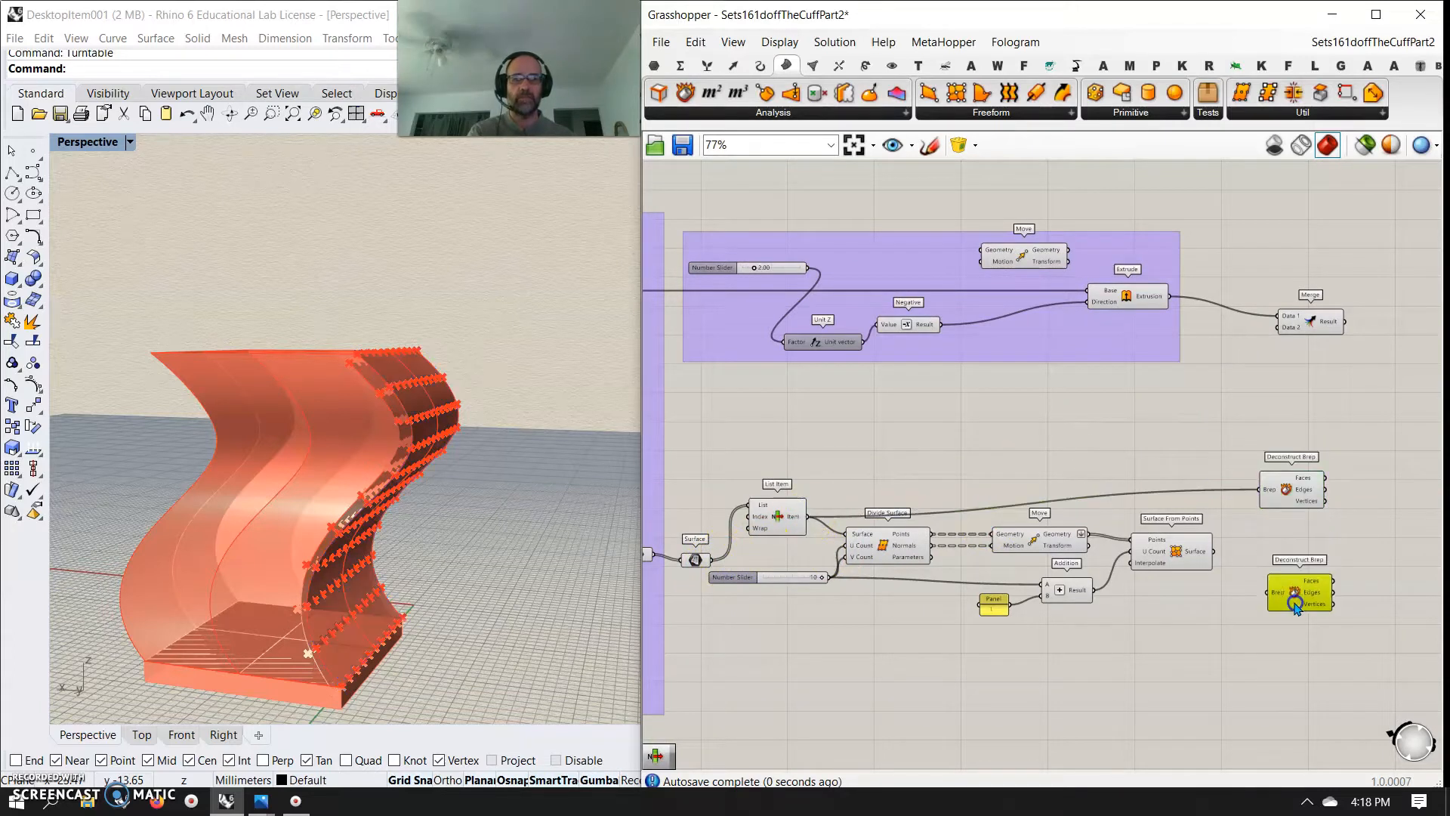
left_click_drag(1287, 492, 1302, 540)
right_click_drag(1301, 633, 1167, 553)
left_click(1175, 523)
right_click_drag(1248, 496, 1122, 466)
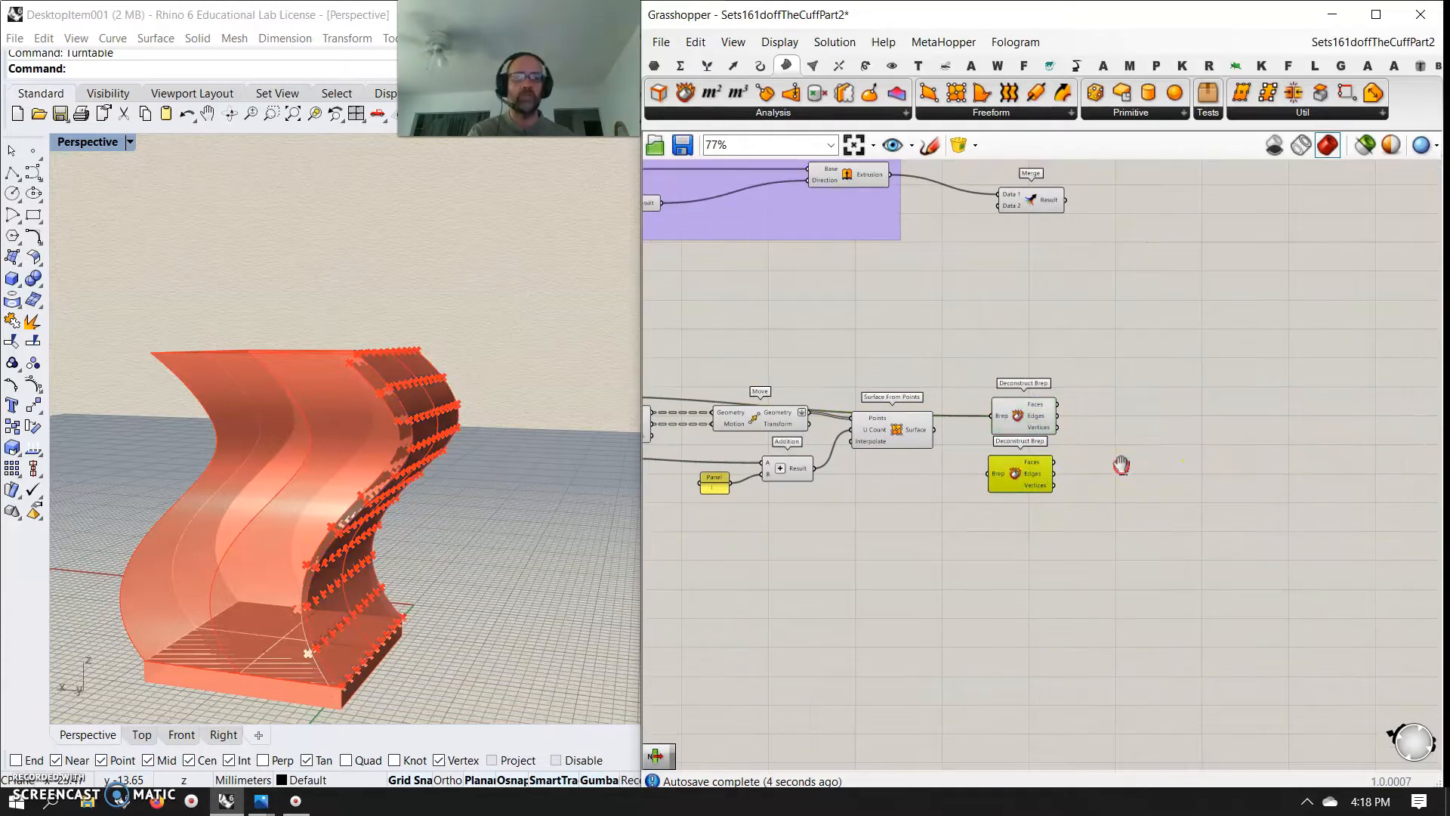
Add a List Item with outputs i, +1, +2 and +3, fed by the Edges of the first Deconstruct Brep
left_click(707, 65)
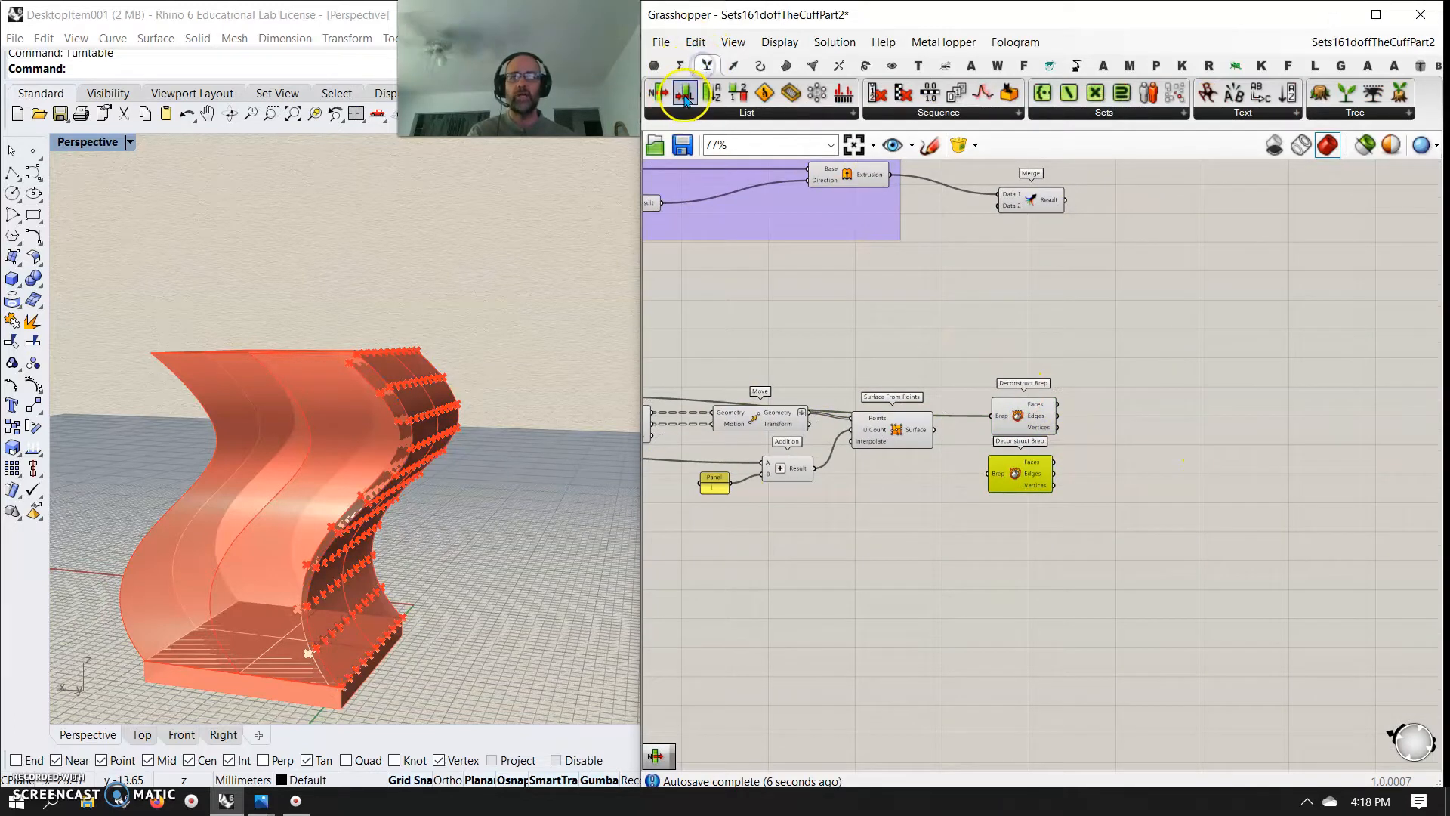
left_click_drag(658, 93, 1122, 397)
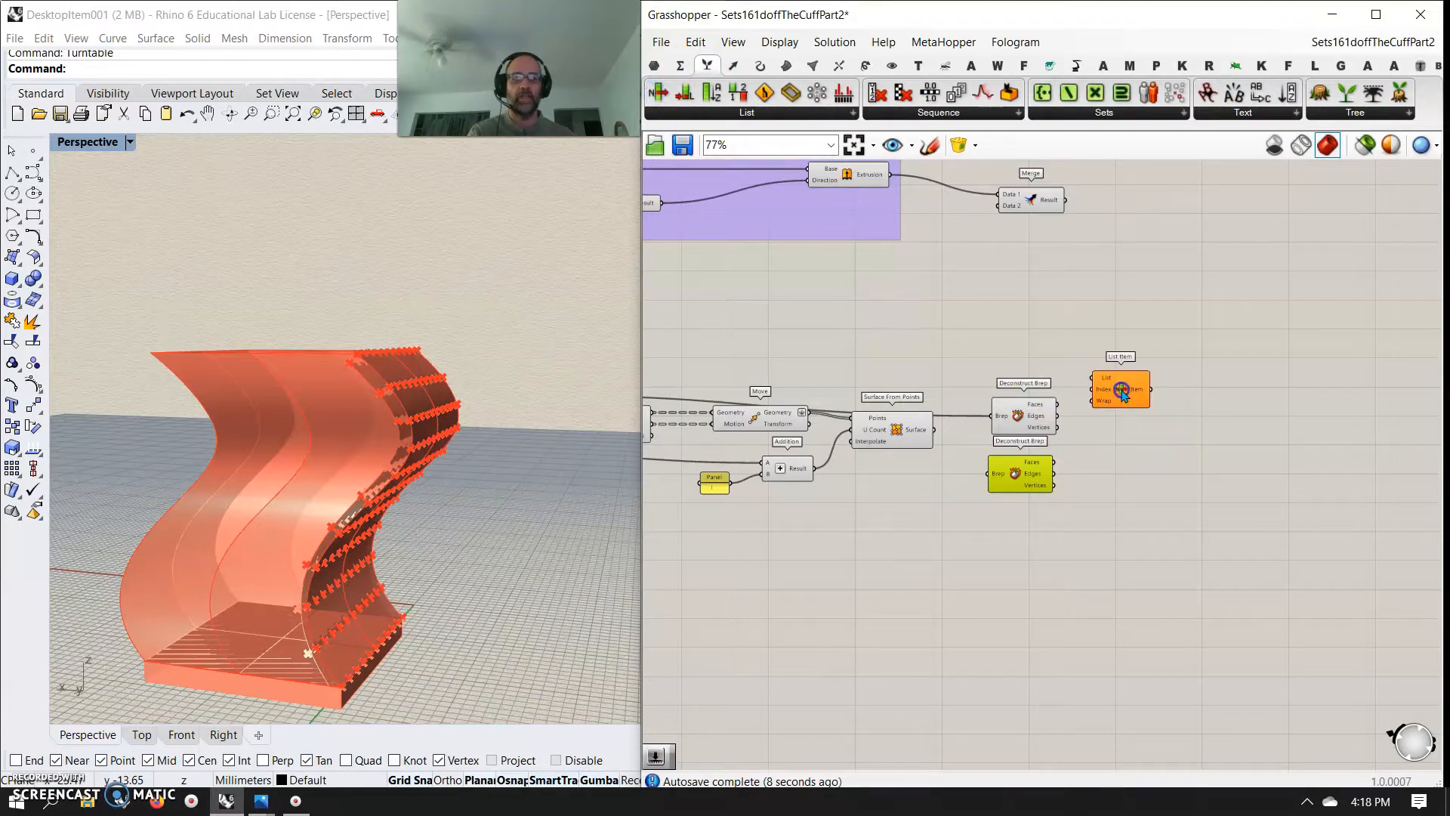
scroll(1131, 408, "up", 5)
scroll(1130, 408, "up", 2)
left_click(1134, 422)
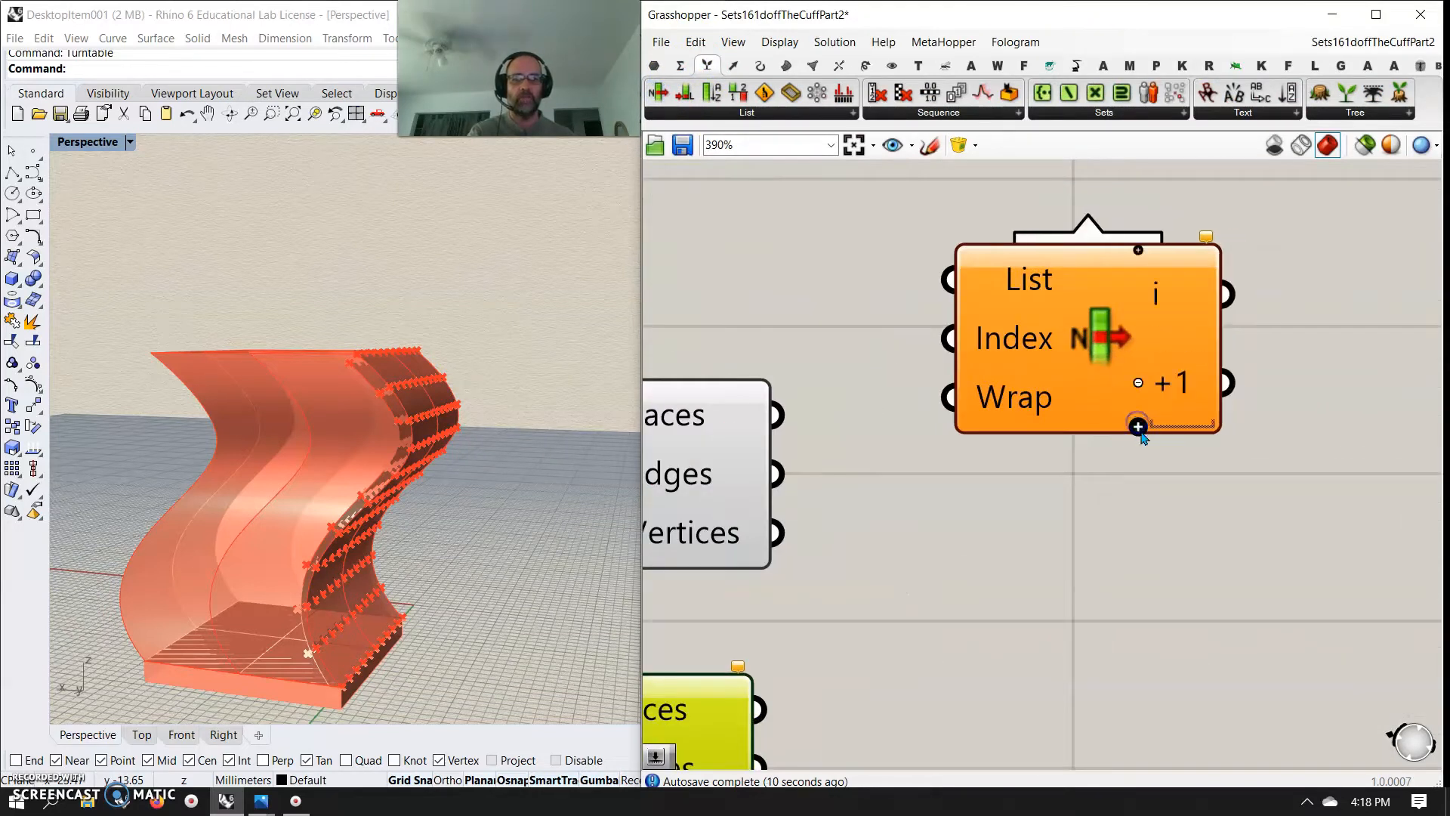
left_click(1137, 434)
left_click(1138, 445)
left_click_drag(1114, 404, 1110, 462)
left_click_drag(775, 474, 946, 317)
scroll(1118, 412, "down", 2)
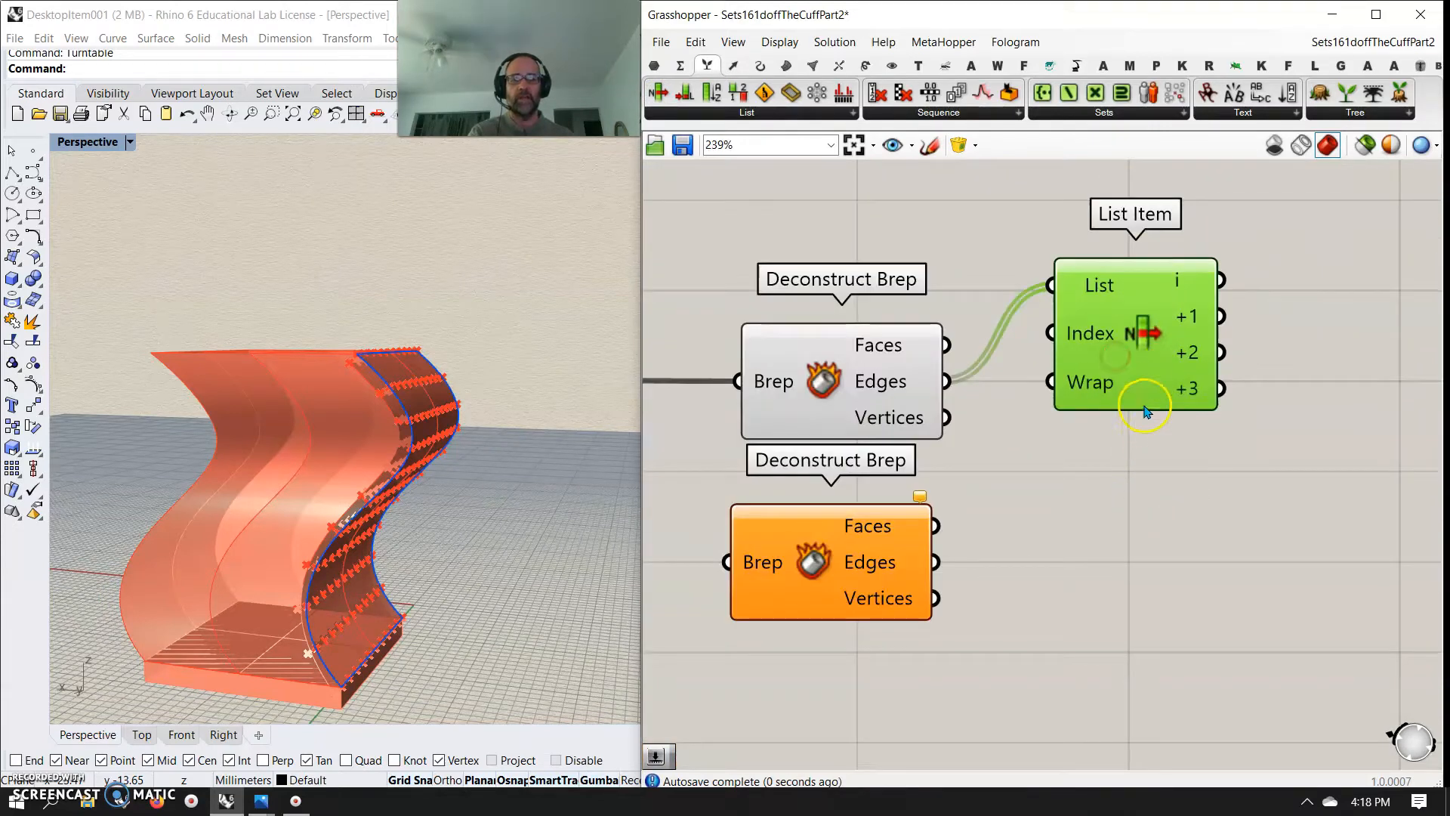
Duplicate the four-output List Item and connect the second Deconstruct Brep's Edges to the copy's List input
left_click_drag(1140, 387, 1151, 612, "alt")
left_click_drag(936, 562, 1010, 531)
right_click_drag(1313, 553, 1159, 586)
left_click_drag(1007, 606, 1001, 616)
right_click_drag(1229, 566, 1081, 573)
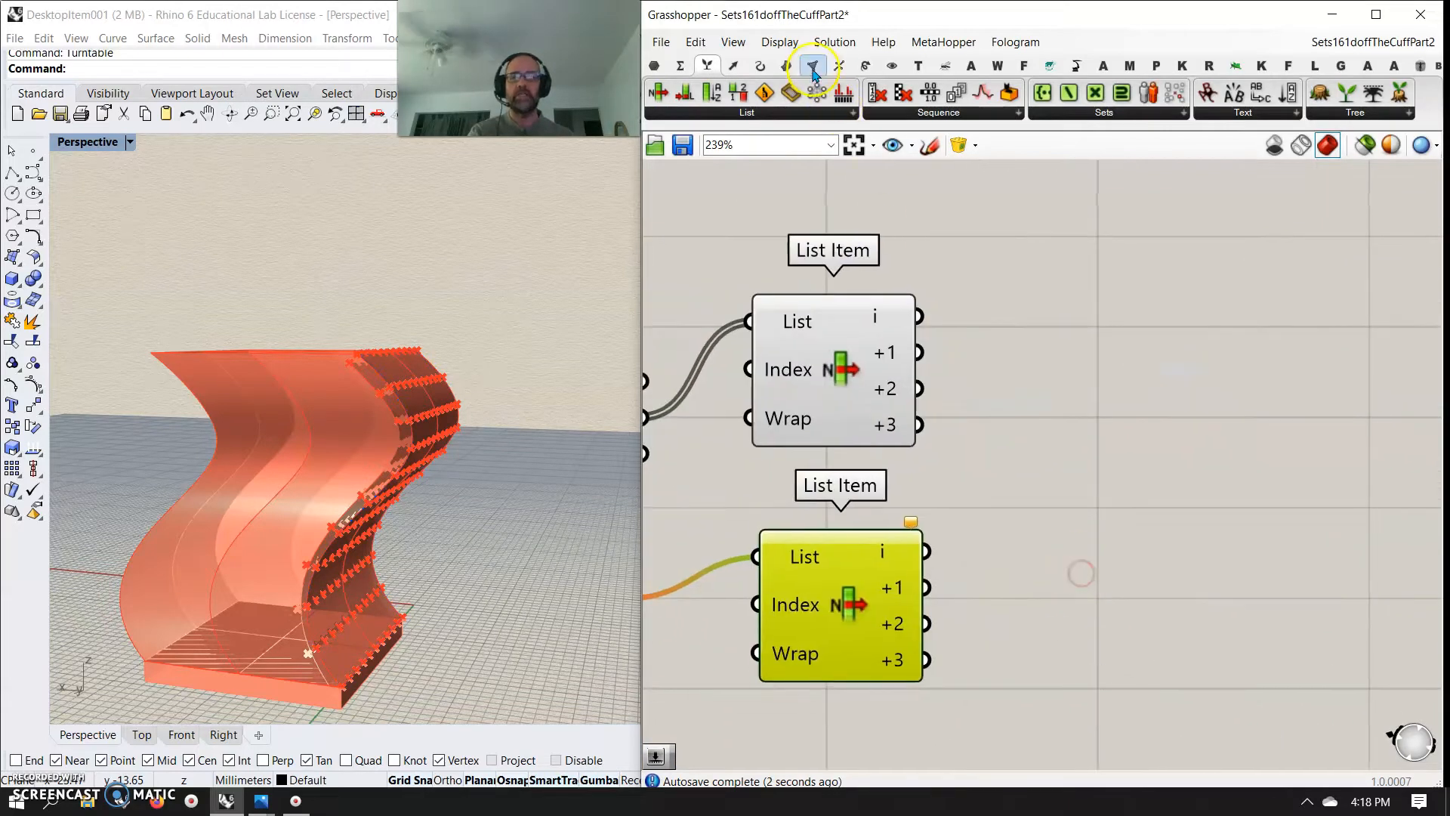
Add a Loft component and duplicate it to get four Lofts stacked beside the List Items
left_click(786, 66)
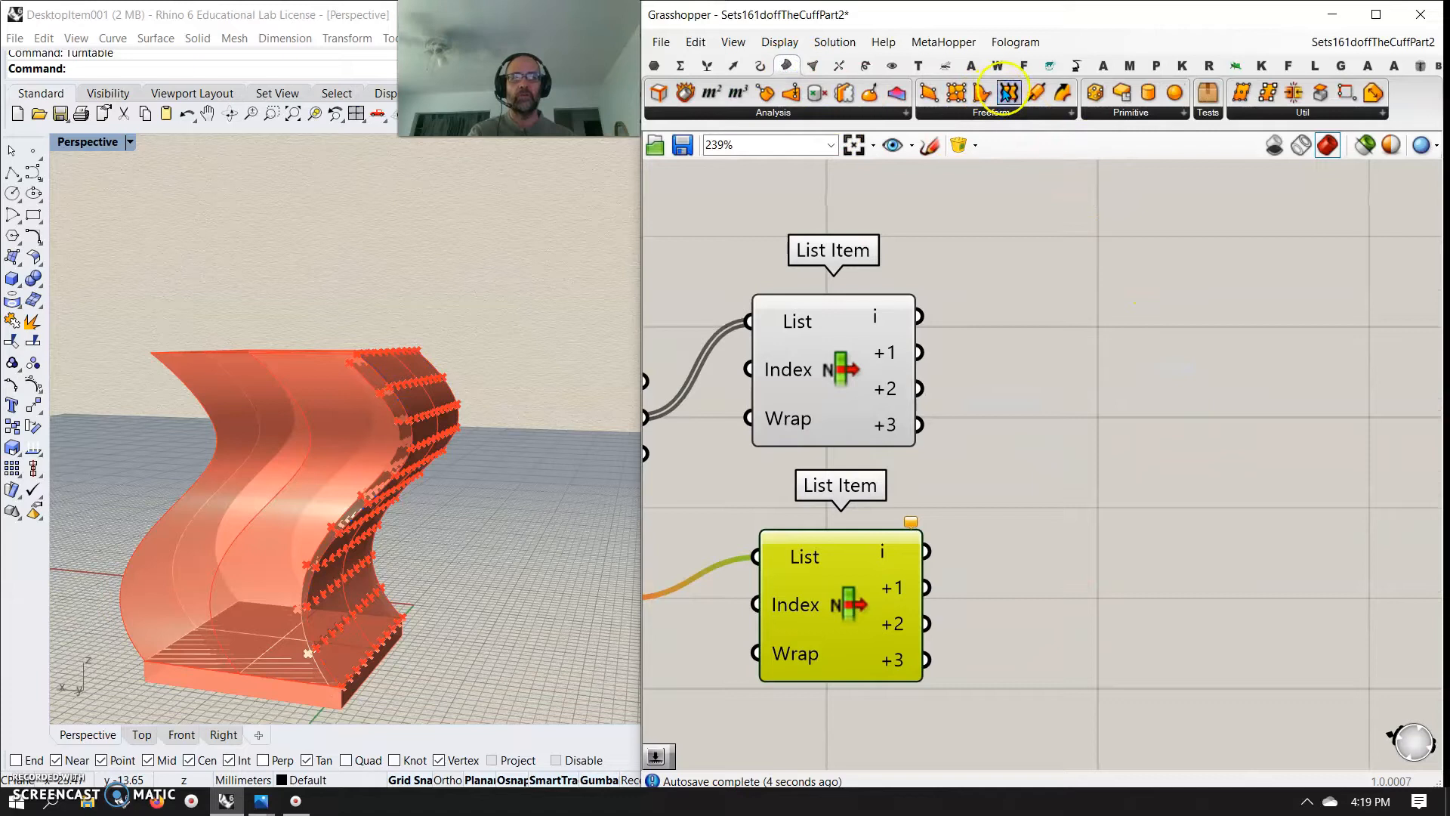
left_click(1088, 284)
left_click(1093, 296)
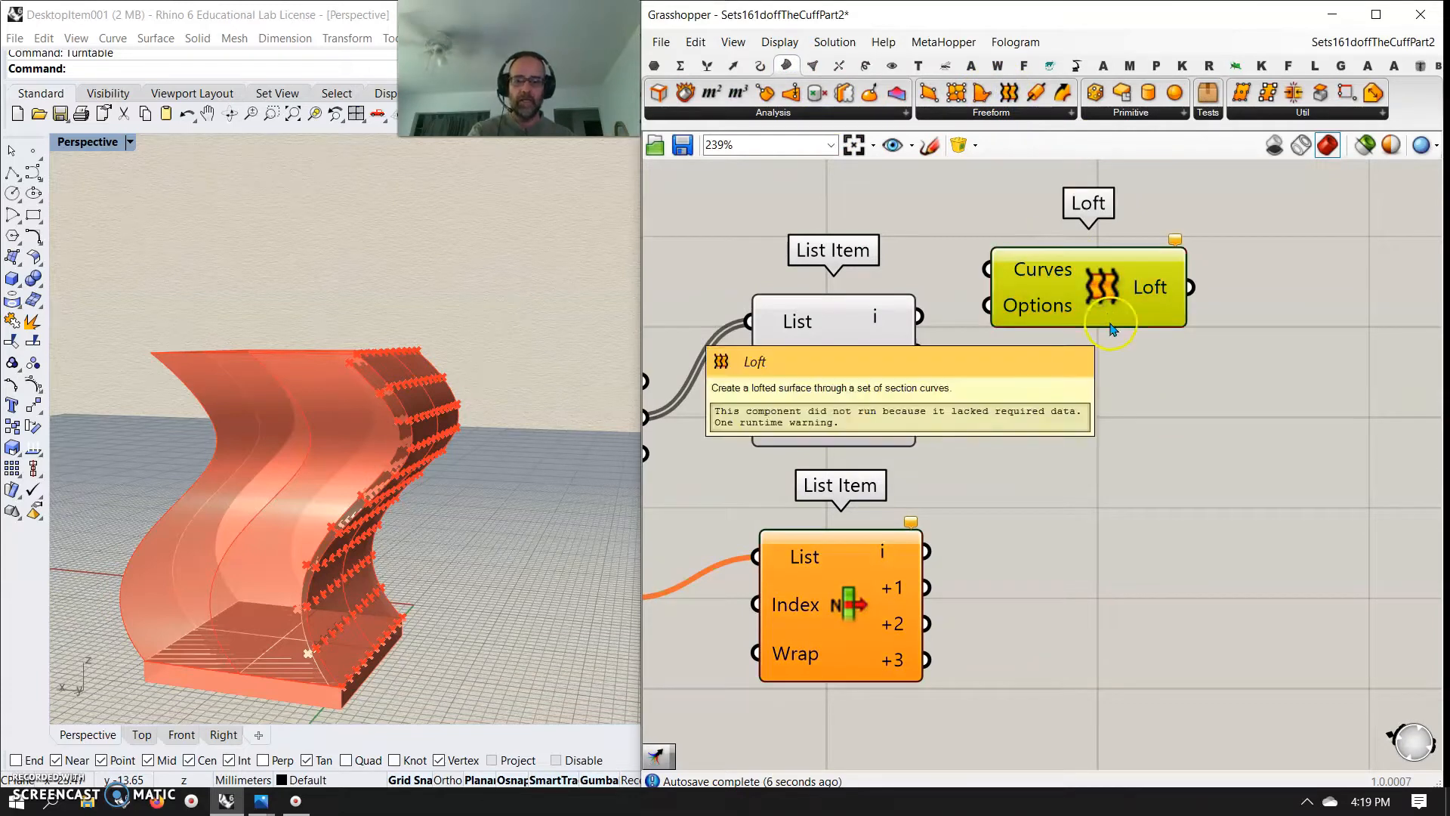
key("ctrl+c")
key("ctrl+v")
key("ctrl+v")
key("ctrl+v")
left_click_drag(1150, 341, 1124, 561)
left_click_drag(1118, 323, 1116, 468)
Connect the i output of both List Items to the first Loft's Curves and limit the preview to selected components
left_click_drag(919, 317, 997, 269)
left_click_drag(927, 552, 988, 266, "shift")
left_click(1065, 291)
left_click(1364, 139)
mouse_move(463, 474)
right_mouse_down()
mouse_move(456, 506)
mouse_move(443, 492)
right_mouse_up()
right_click_drag(845, 509, 997, 477)
left_click_drag(1189, 266, 1257, 284)
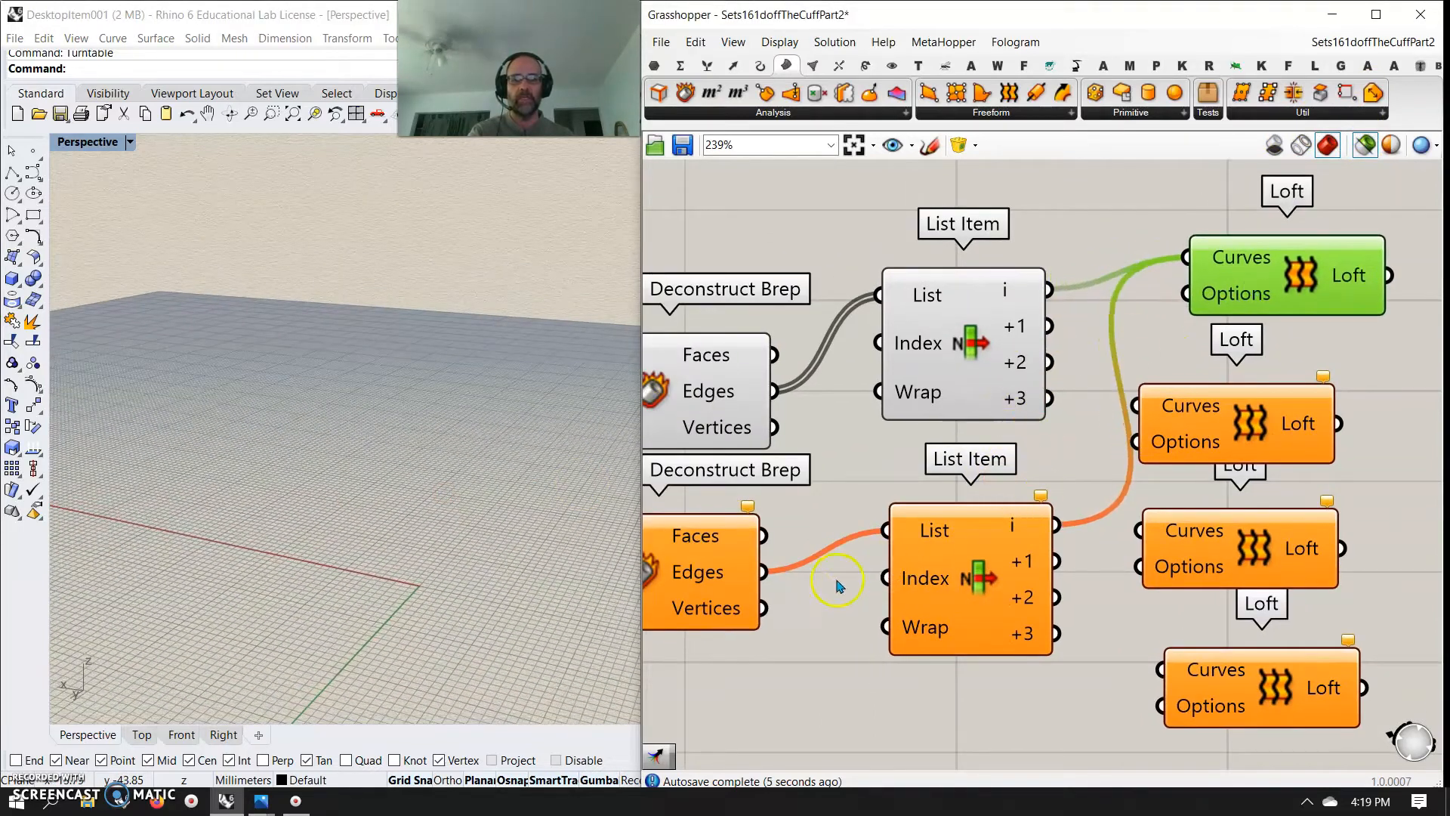
Connect the Surface From Points output to the Brep input of the second Deconstruct Brep
right_click_drag(815, 600, 1037, 470)
right_click_drag(942, 492, 1131, 594)
left_click_drag(803, 408, 967, 543)
right_click_drag(1236, 531, 826, 477)
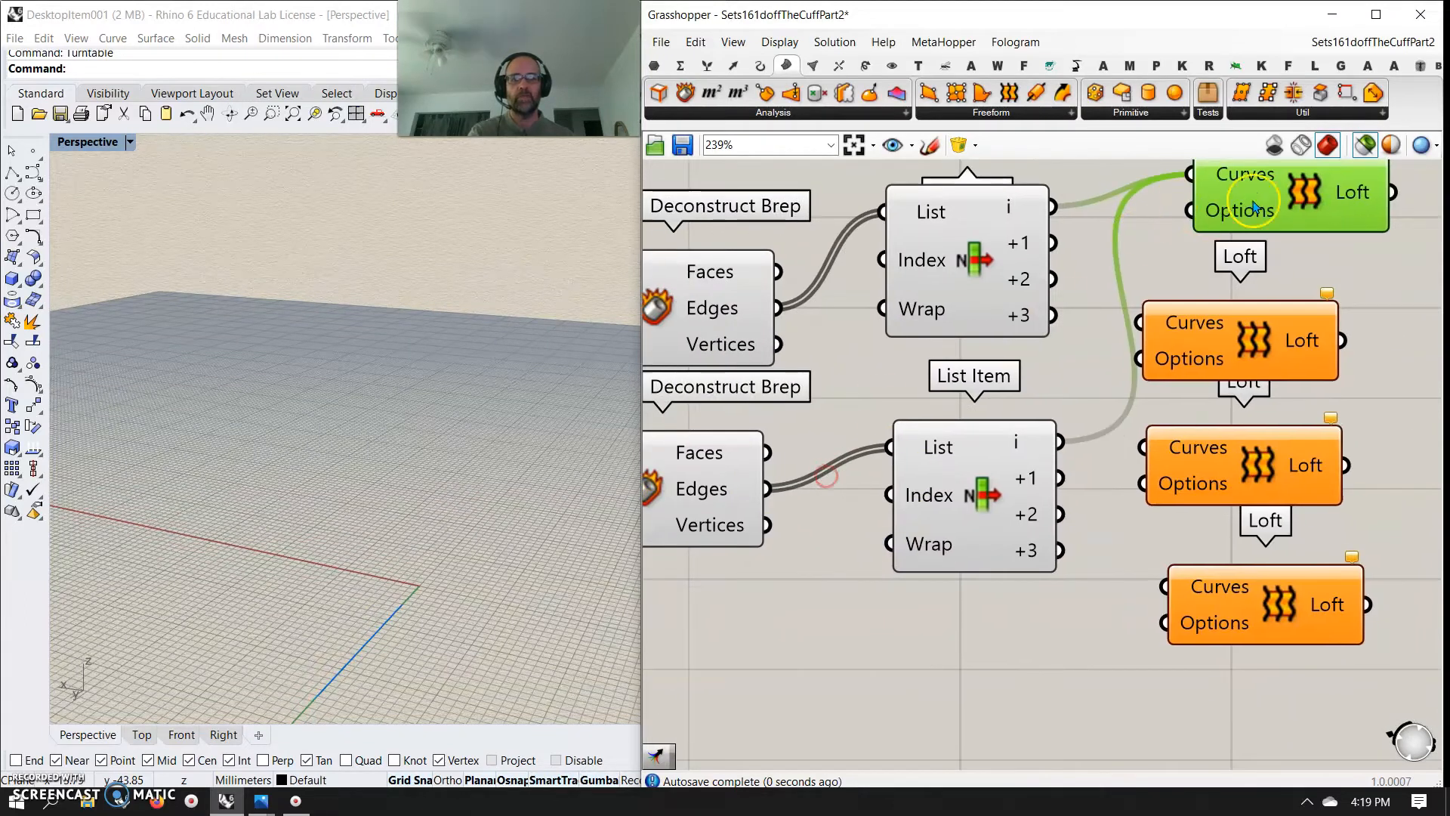
Connect the +1 output of both List Items to the second Loft's Curves and preview the first two Lofts
mouse_move(1110, 382)
right_mouse_down()
mouse_move(985, 496)
mouse_move(897, 531)
right_mouse_up()
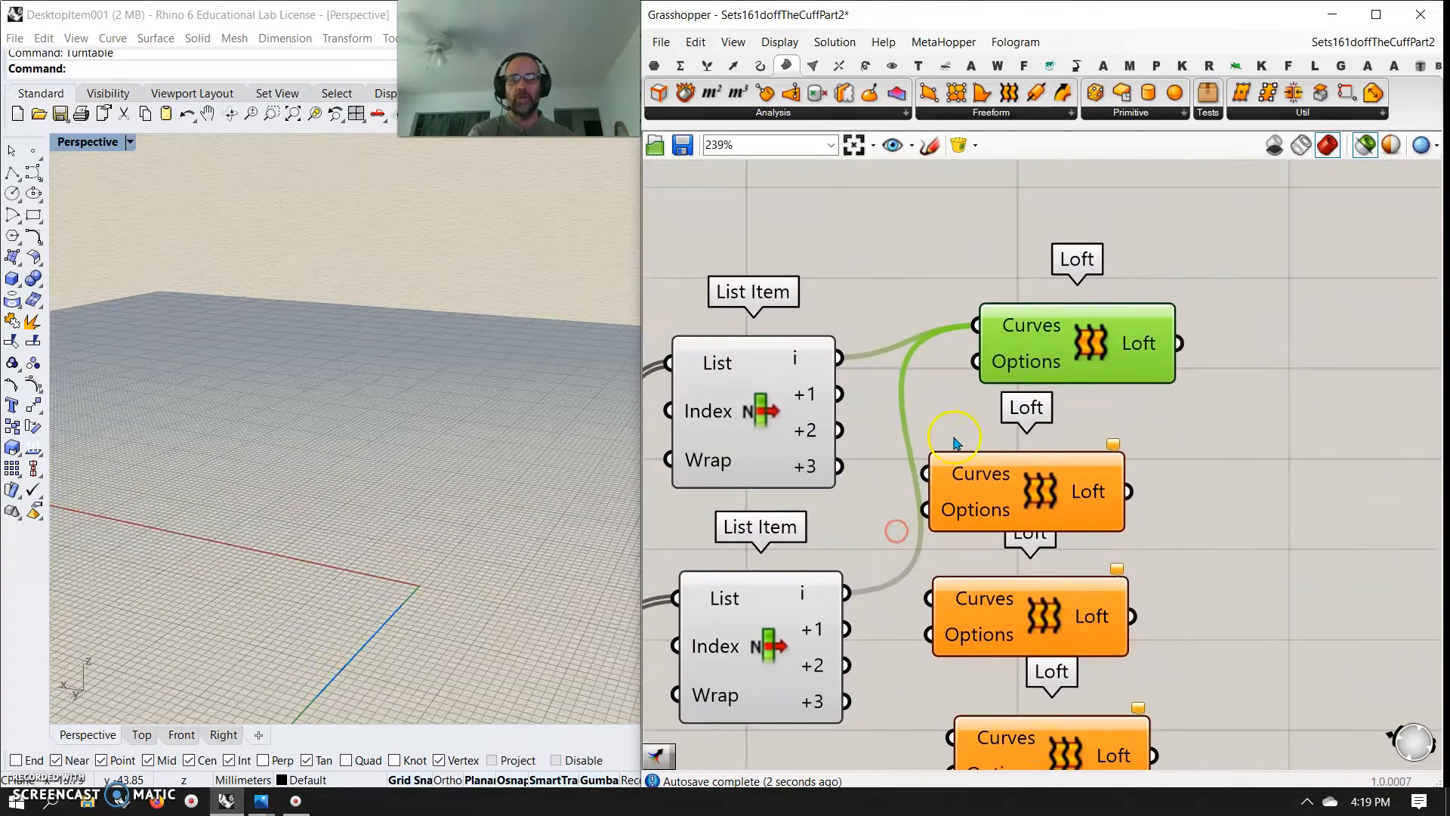
right_click_drag(595, 559, 272, 569)
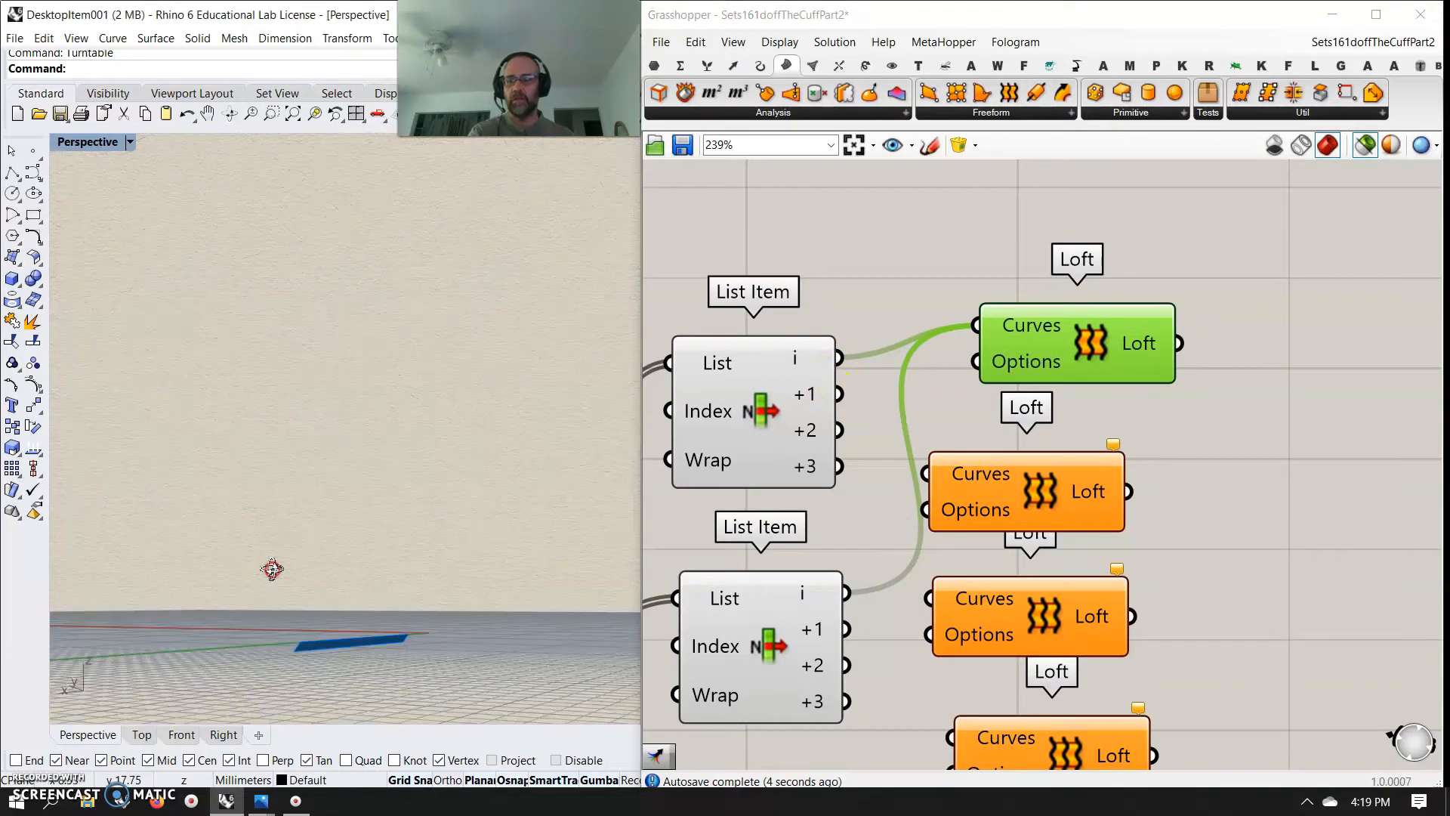
left_click_drag(839, 394, 926, 474)
left_click_drag(846, 629, 928, 475)
left_click_drag(1030, 505, 1073, 507)
left_click_drag(1185, 507, 1091, 405)
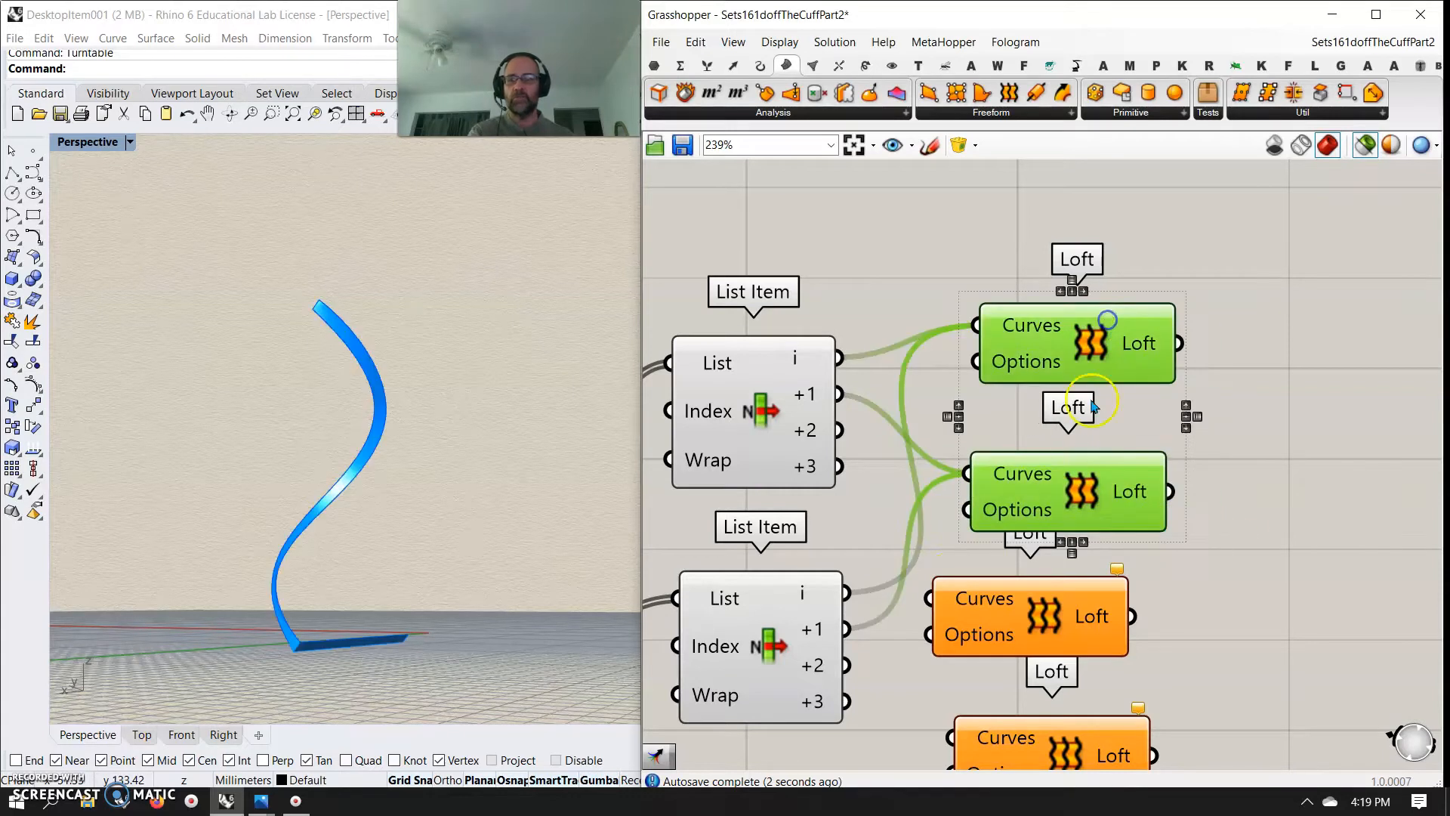
mouse_move(421, 519)
right_mouse_down()
mouse_move(389, 566)
mouse_move(427, 527)
right_mouse_up()
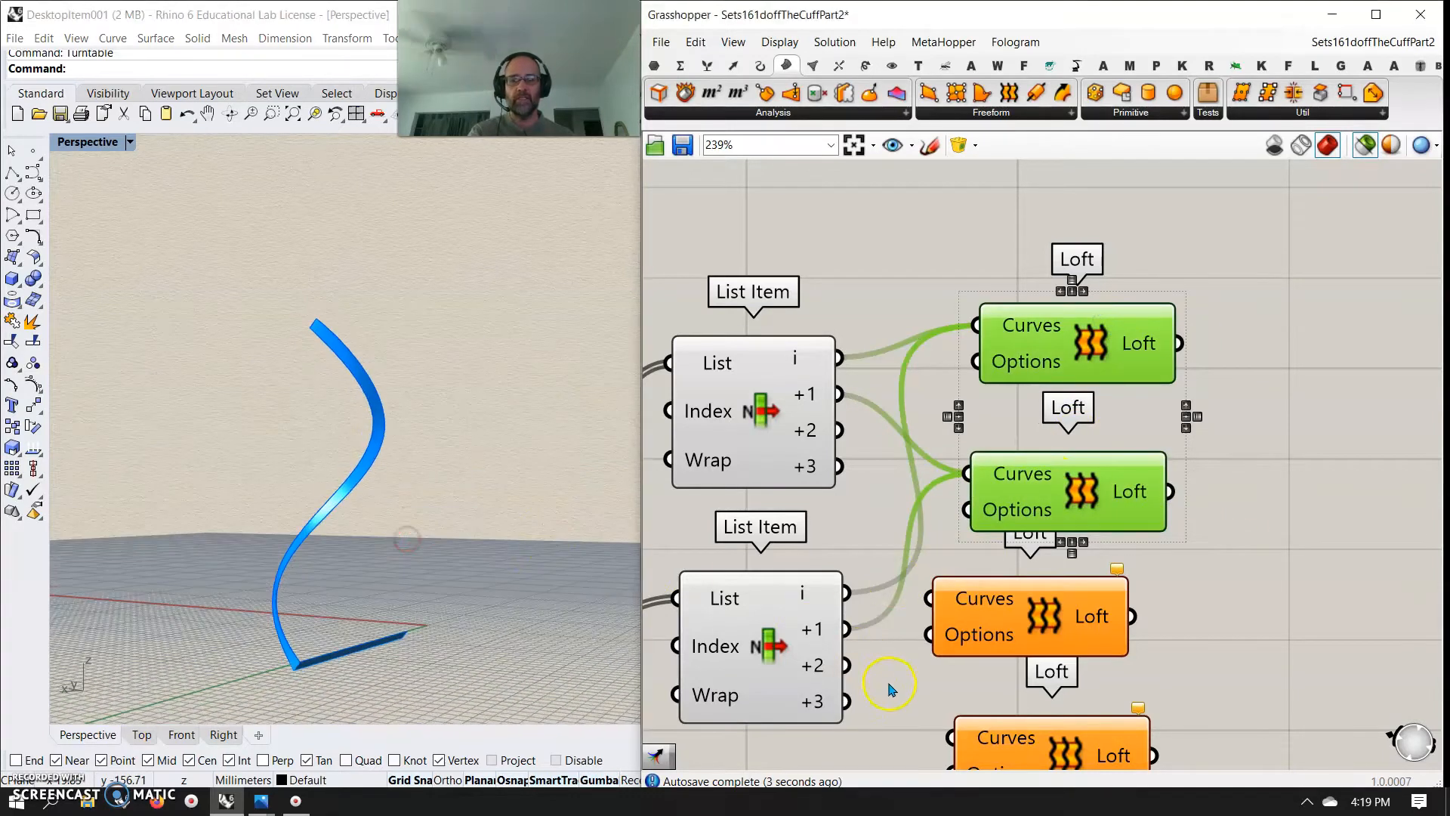
Connect both +2 outputs to the third Loft's Curves and both +3 outputs to the fourth Loft's Curves
right_click_drag(890, 690, 941, 491)
left_click_drag(887, 233, 982, 401, "shift")
left_click_drag(896, 468, 969, 413, "shift")
left_click_drag(891, 269, 1004, 538)
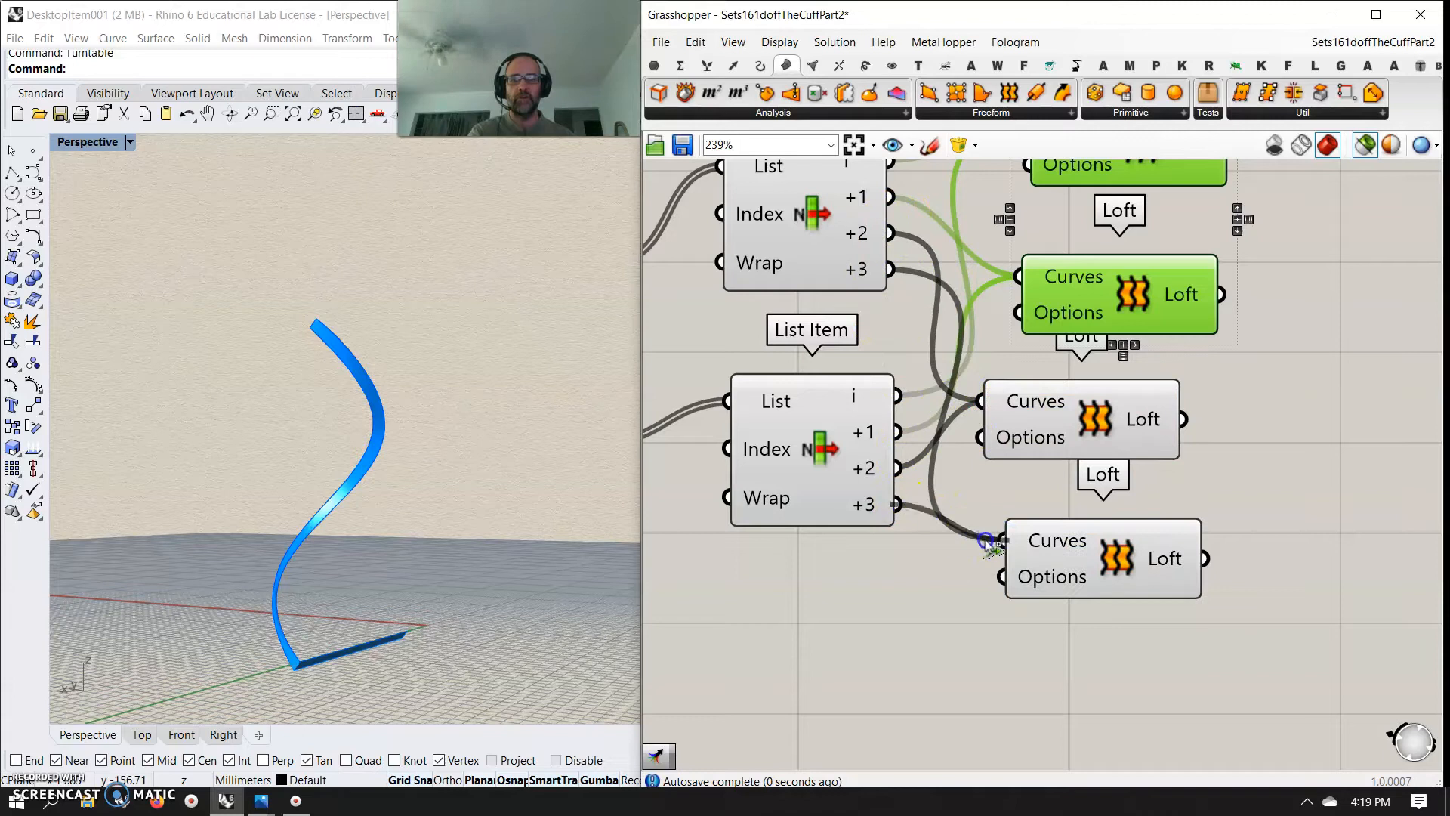
left_click_drag(1254, 658, 1085, 399)
right_click_drag(1105, 419, 1013, 591)
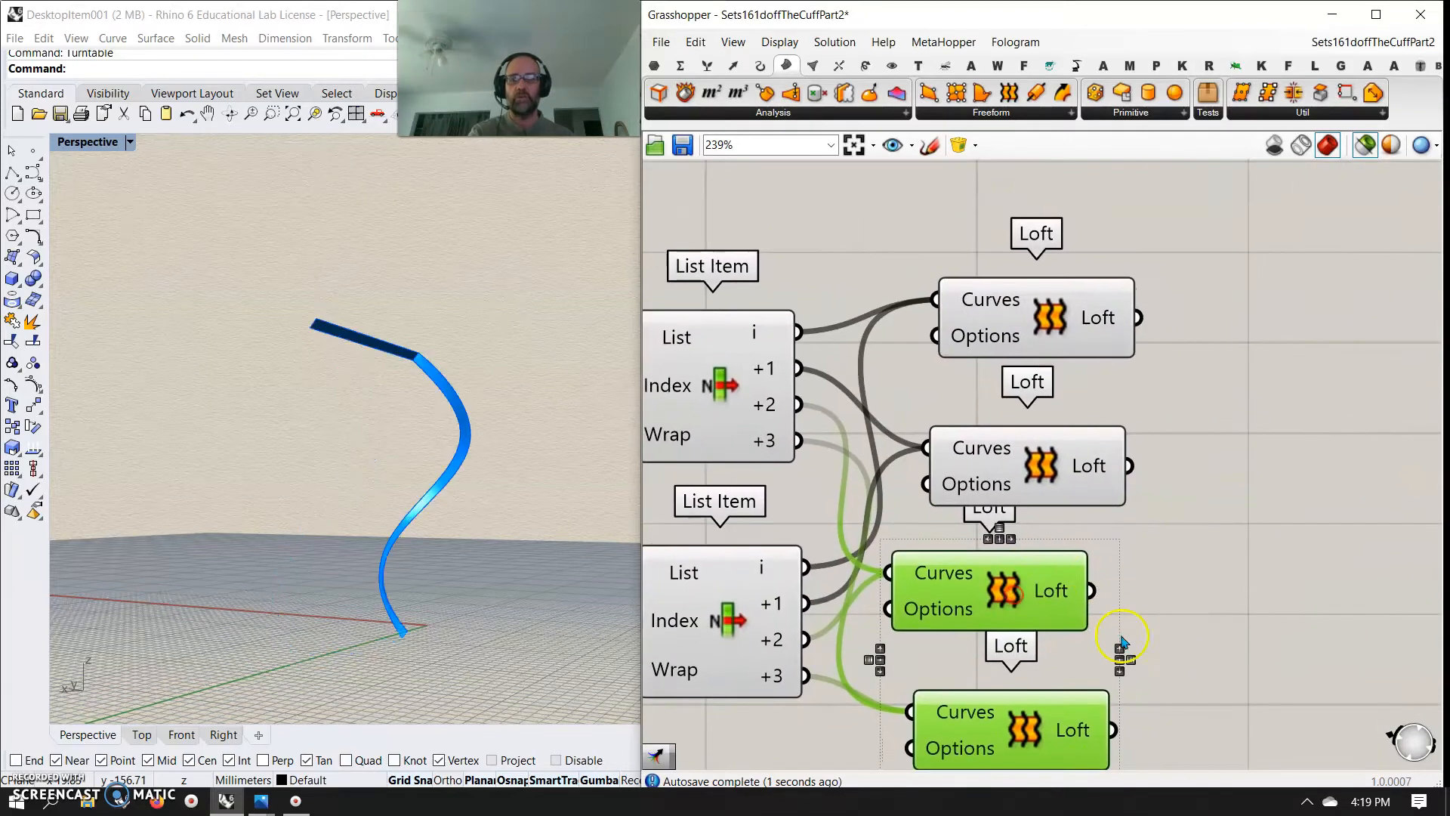
right_click_drag(1121, 642, 1100, 460)
Select all four Loft components, align them in a column and distribute them evenly
left_click_drag(1226, 670, 998, 223)
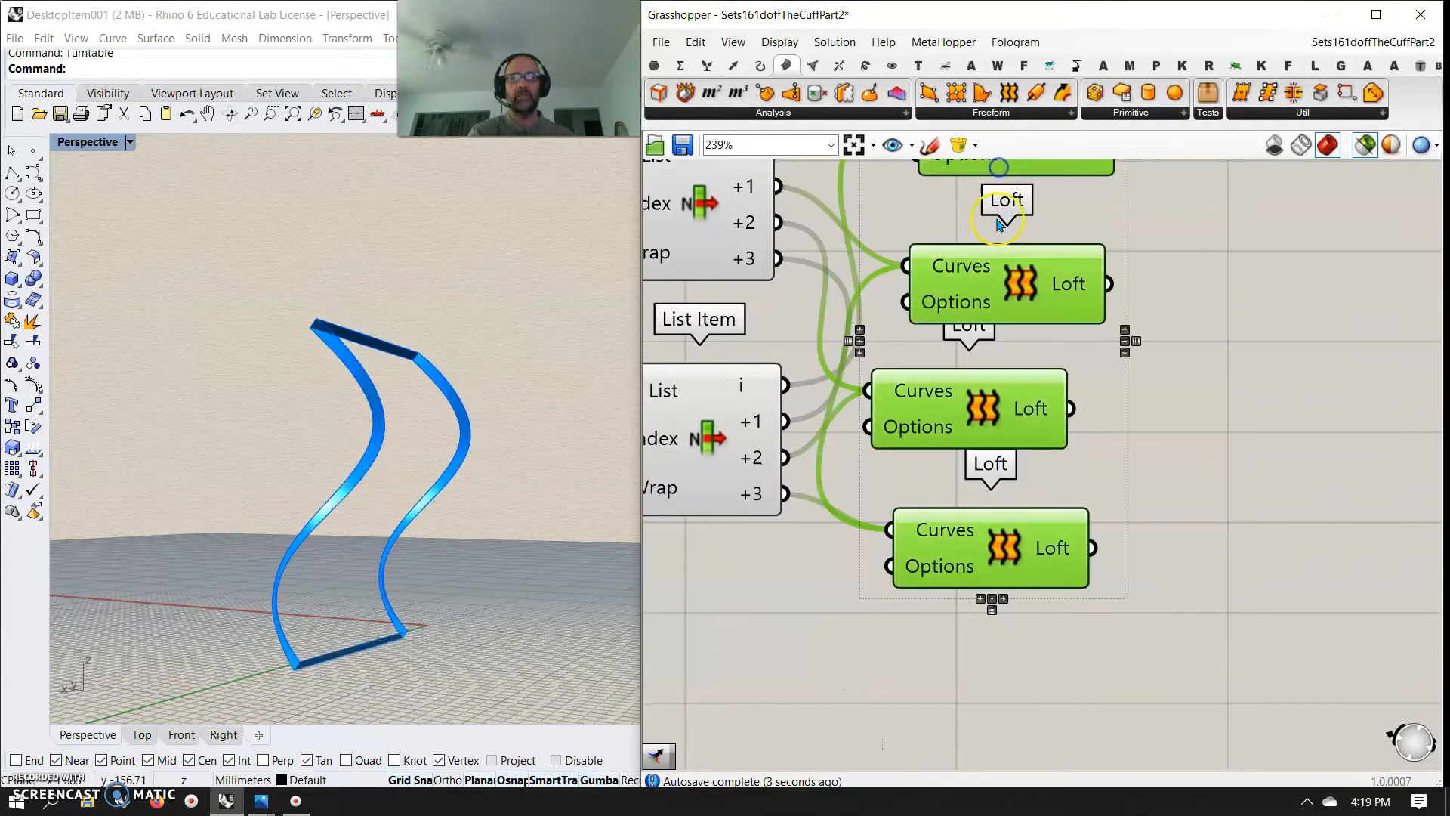
left_click(992, 599)
left_click(992, 610)
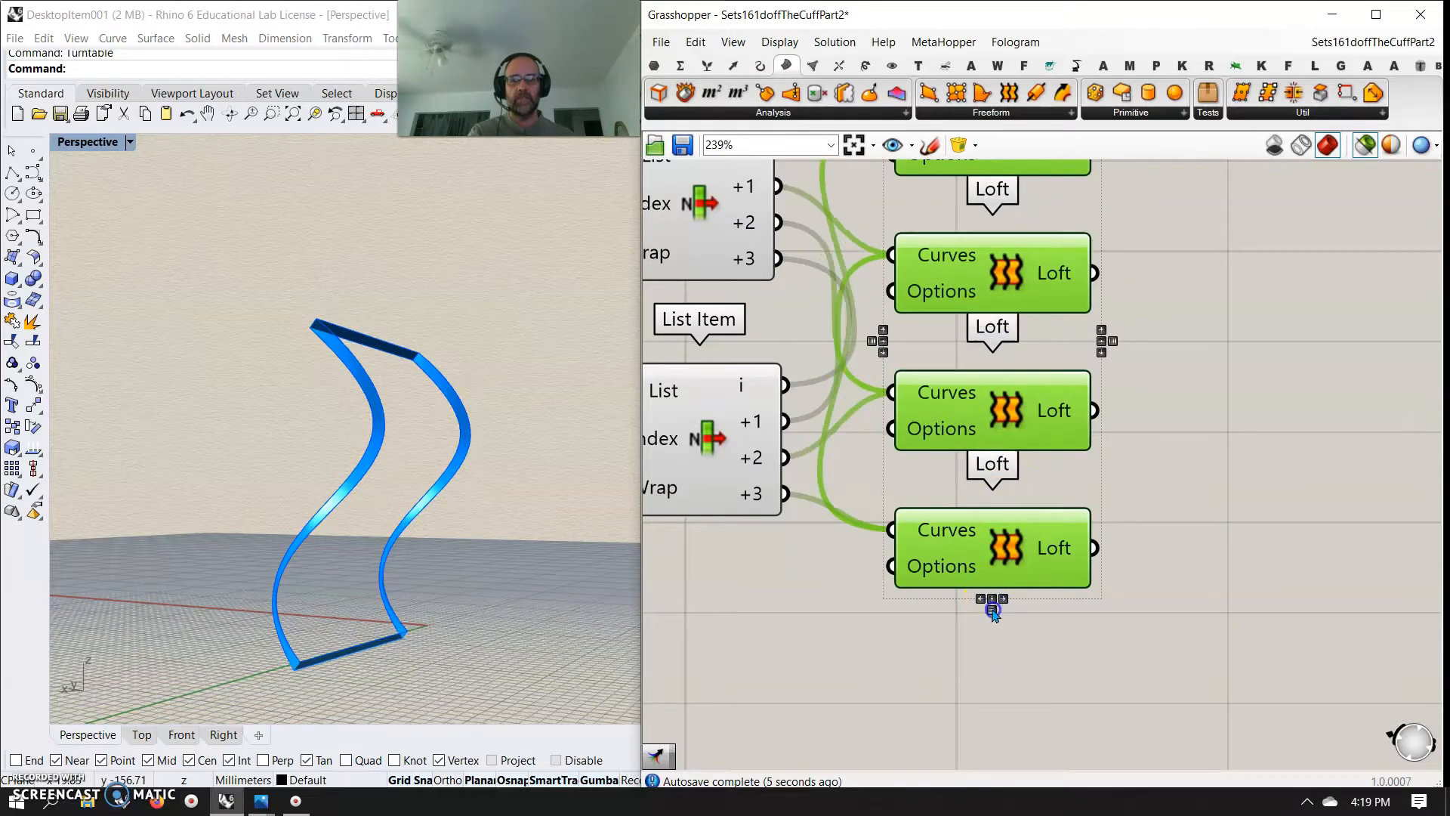
Move the Merge component beside the four Lofts and connect the first three Loft outputs to its D2, D3 and D4 inputs
scroll(1038, 476, "down", 4)
scroll(1133, 521, "down", 3)
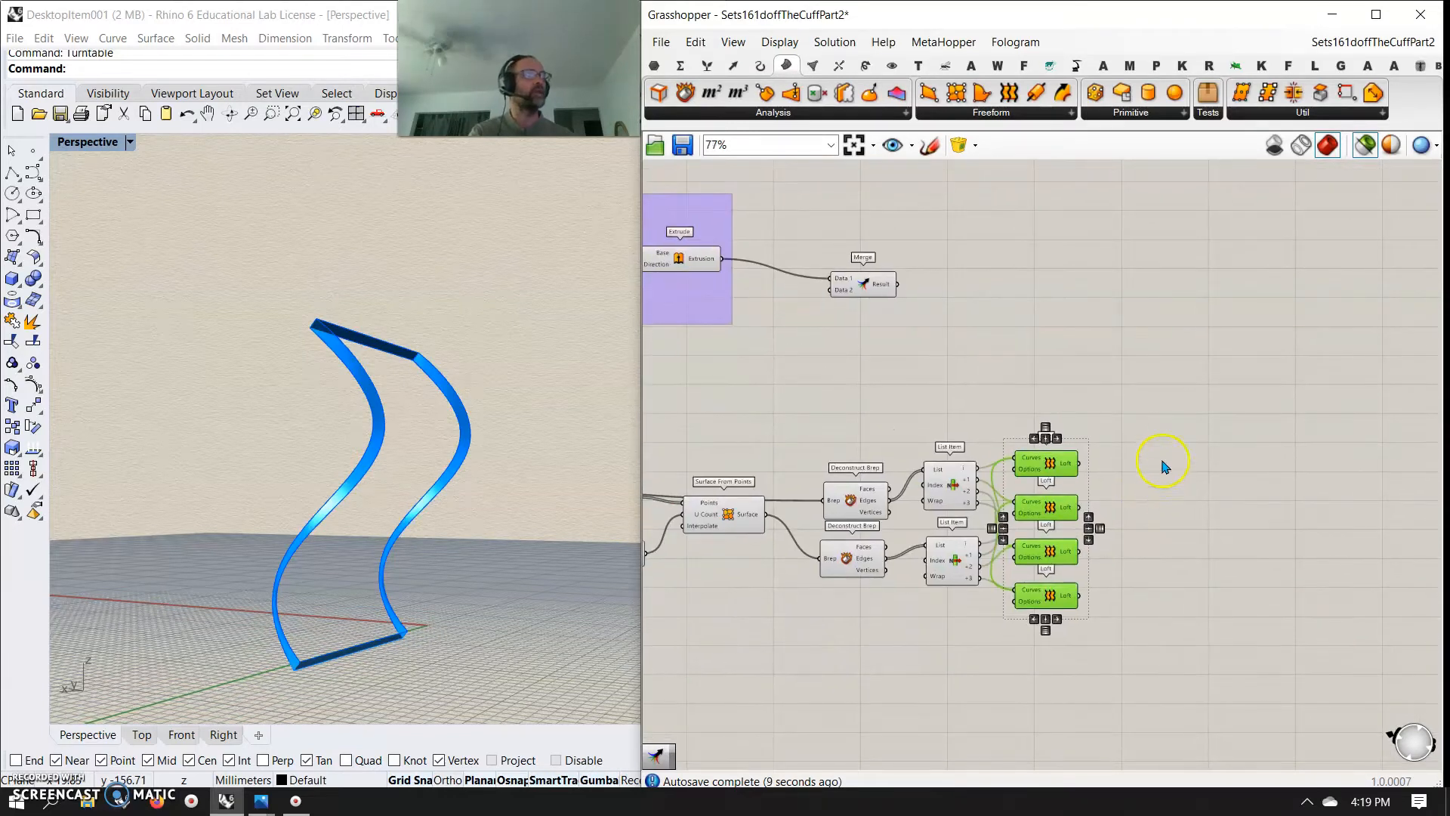
left_click_drag(891, 290, 1239, 407)
right_click_drag(1227, 541, 1174, 437)
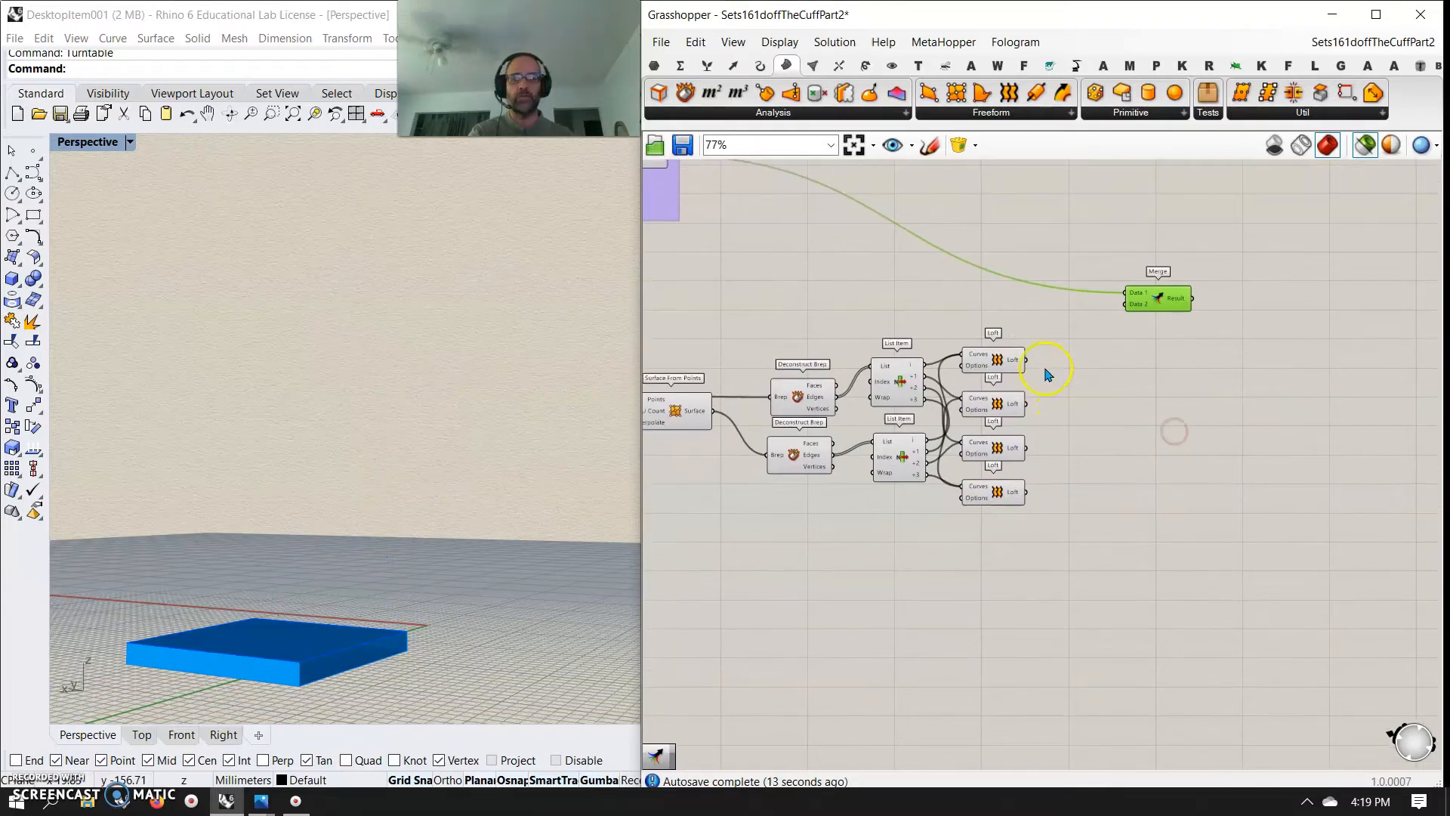
left_click_drag(1028, 403, 1130, 312)
left_click_drag(1030, 447, 1168, 377)
right_click_drag(780, 241, 837, 314)
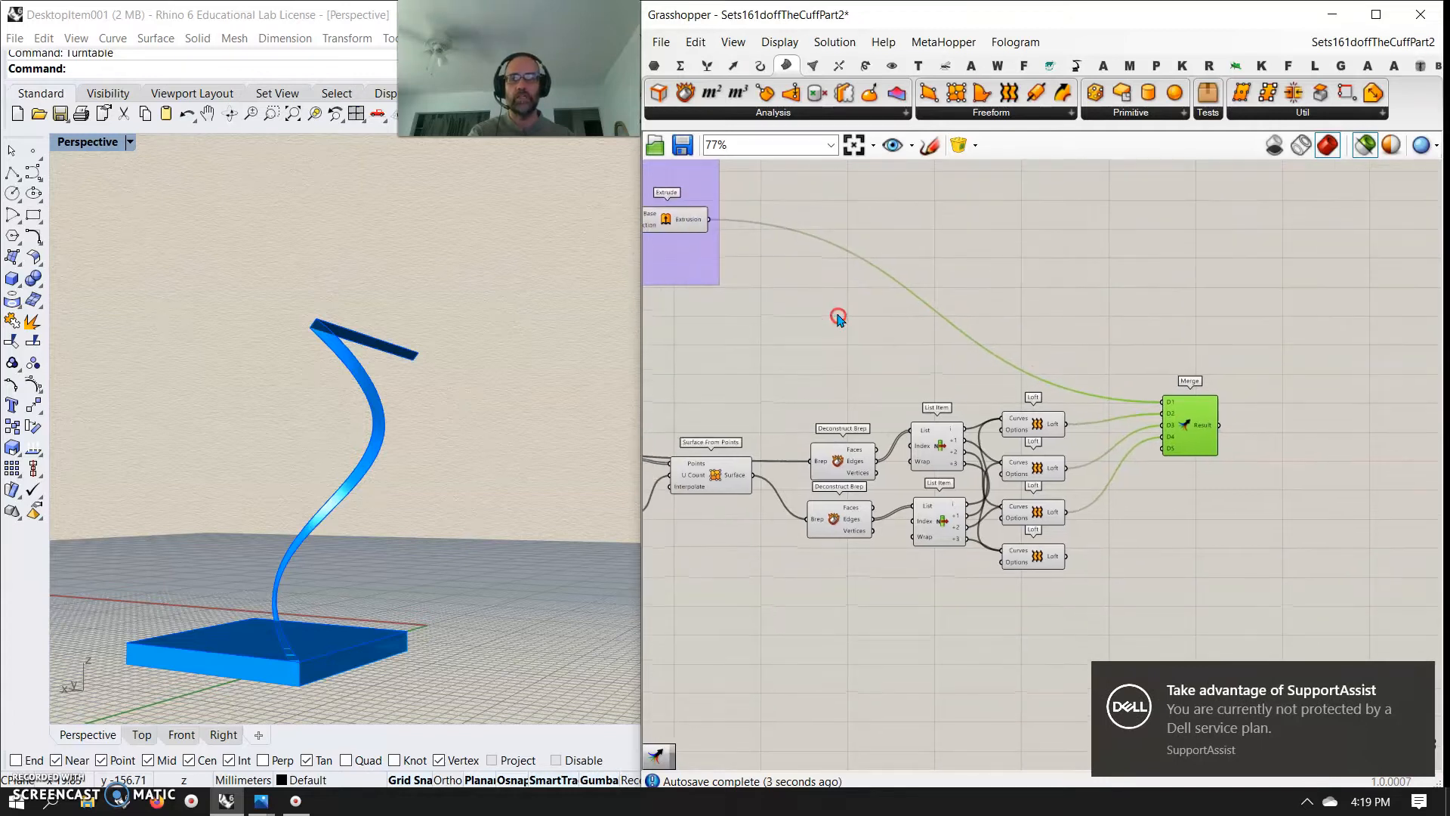
Add a second Merge component beside the Extrude and connect the Extrusion output to its Data 1 input
left_click(707, 66)
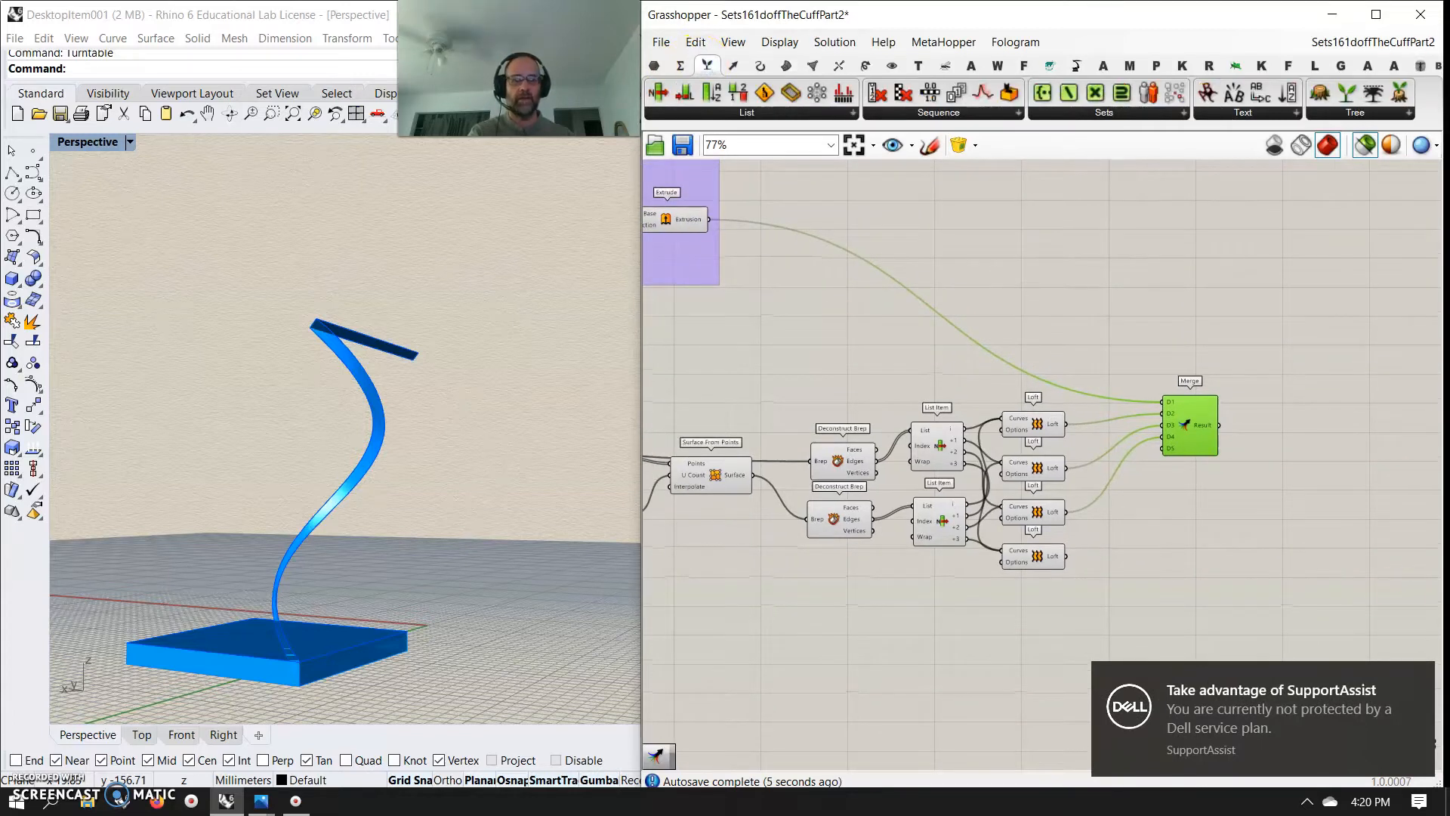
left_click(1398, 671)
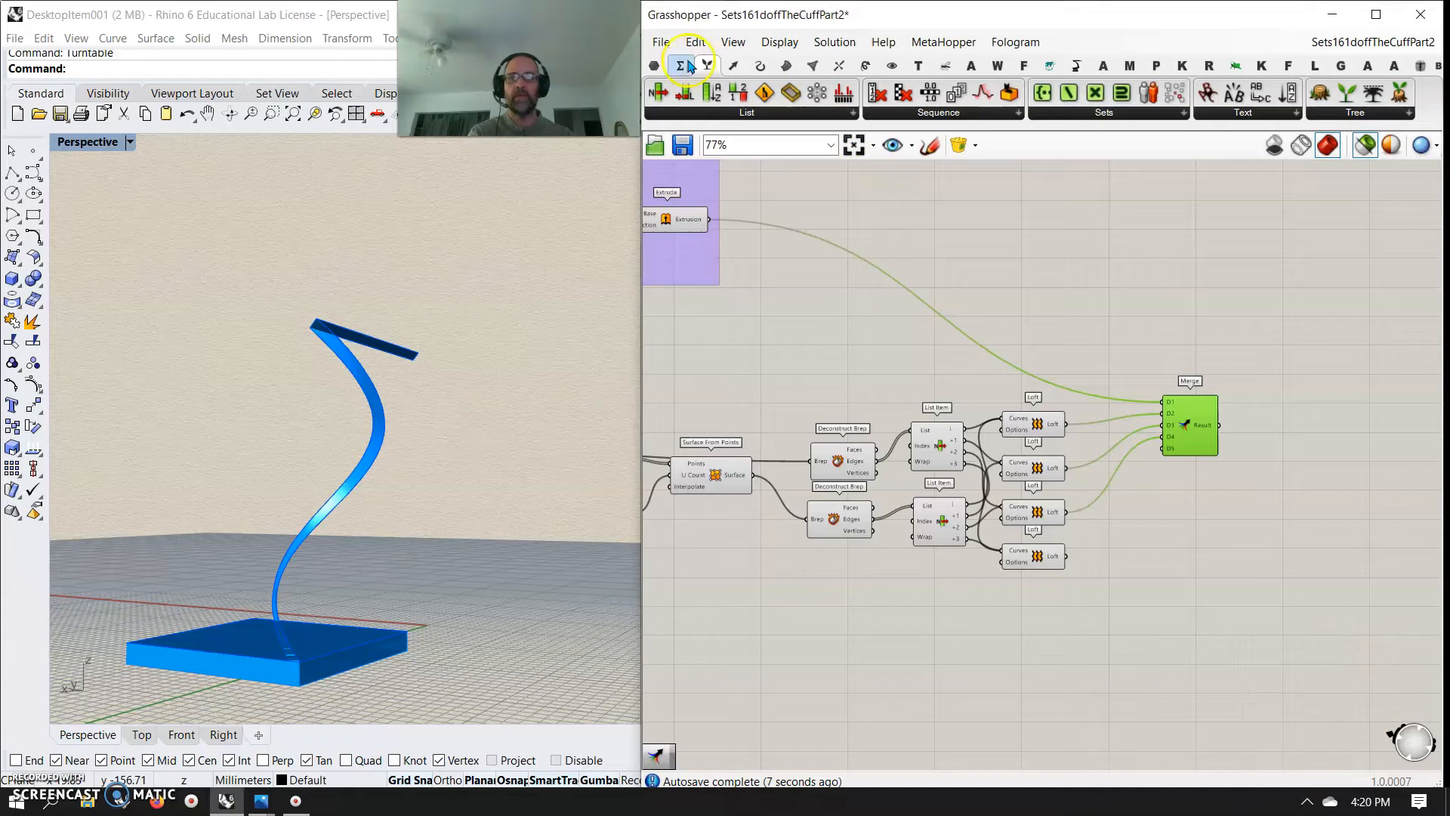
left_click(1399, 115)
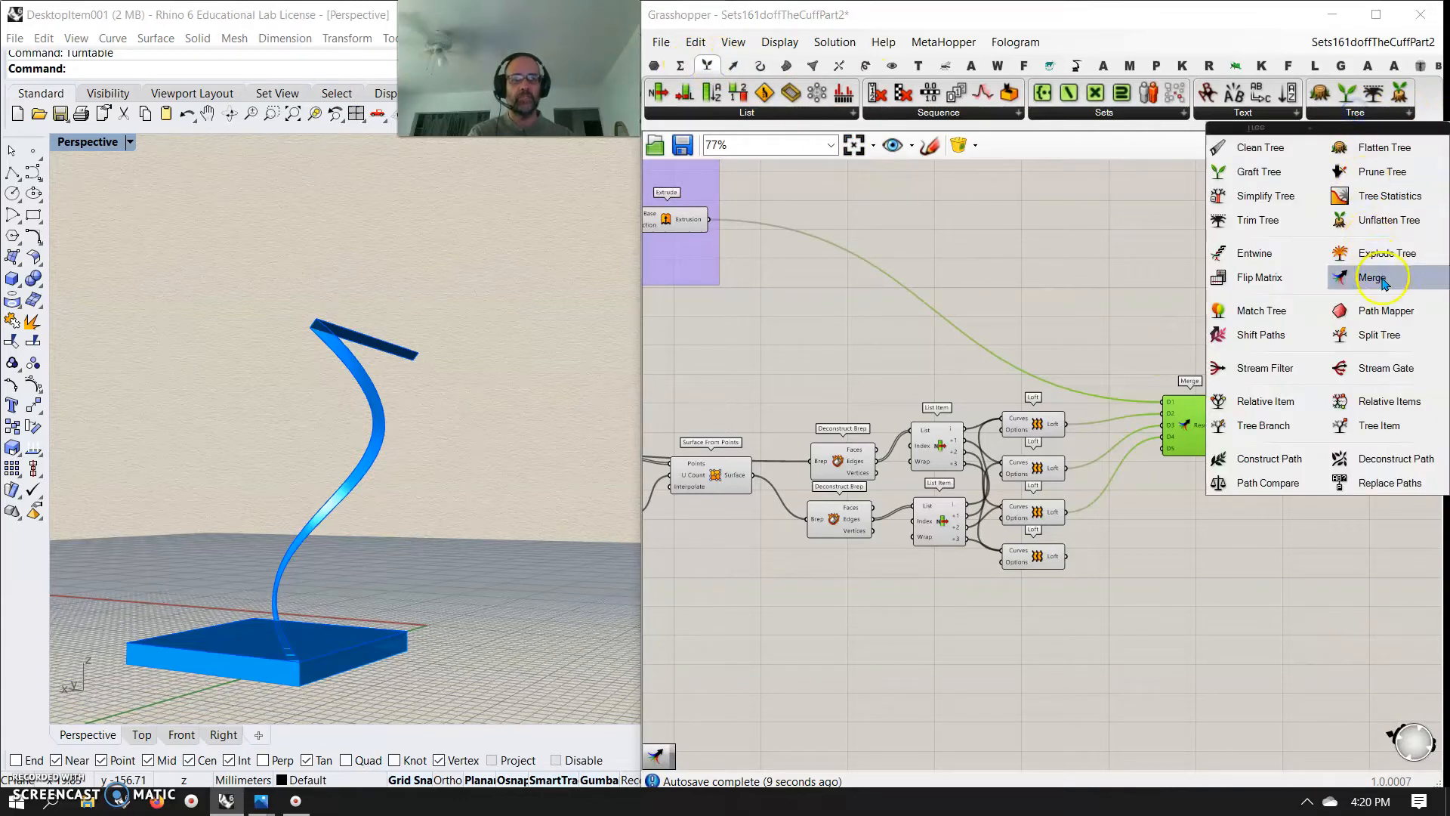
left_click(1356, 276)
left_click(886, 243)
left_click_drag(711, 222, 844, 242)
left_click_drag(882, 252, 827, 217)
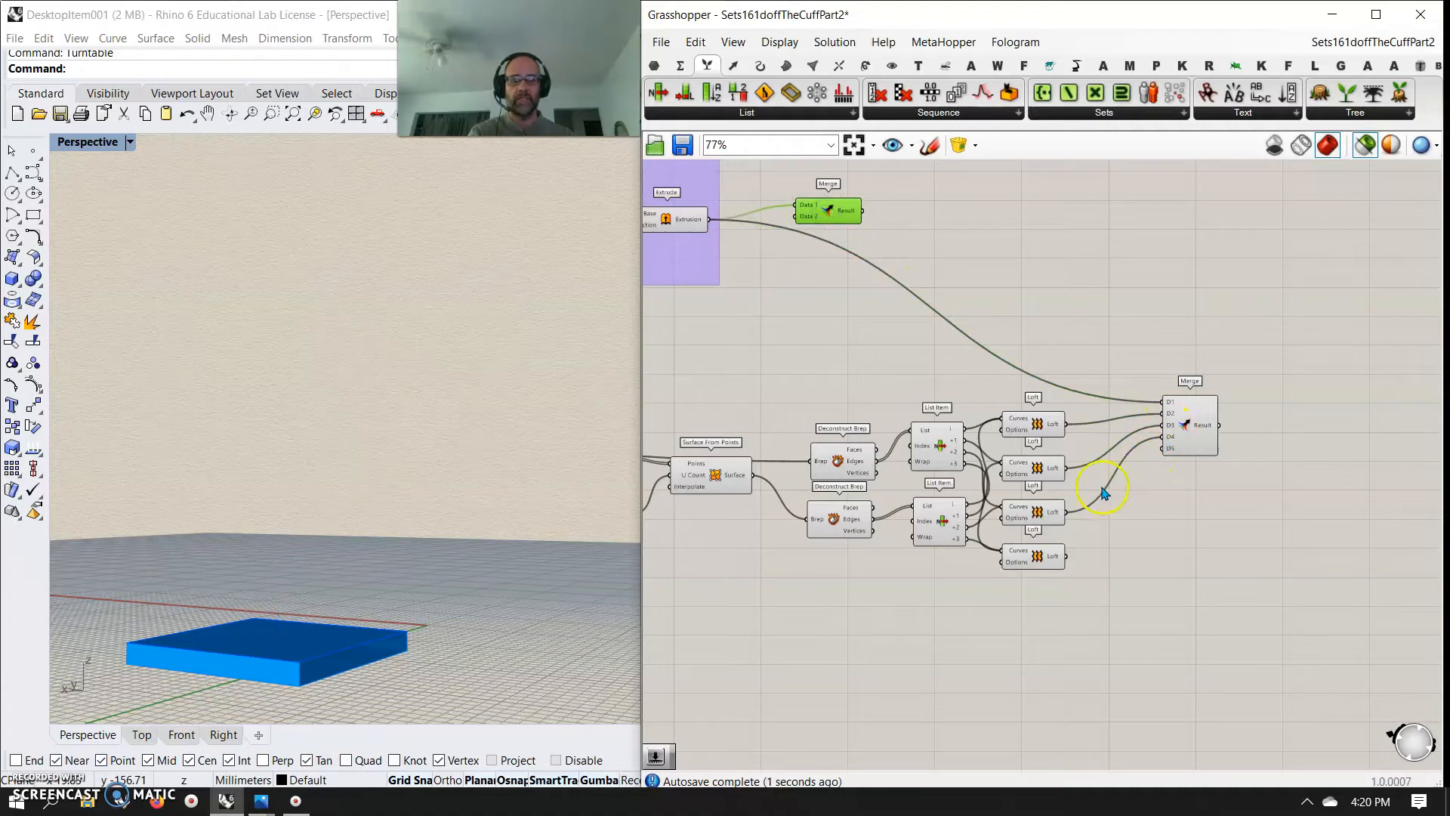
Rewire the lower Merge so the four Loft outputs feed D1 to D4 in place of the Extrude
left_click_drag(1148, 401, 1168, 401)
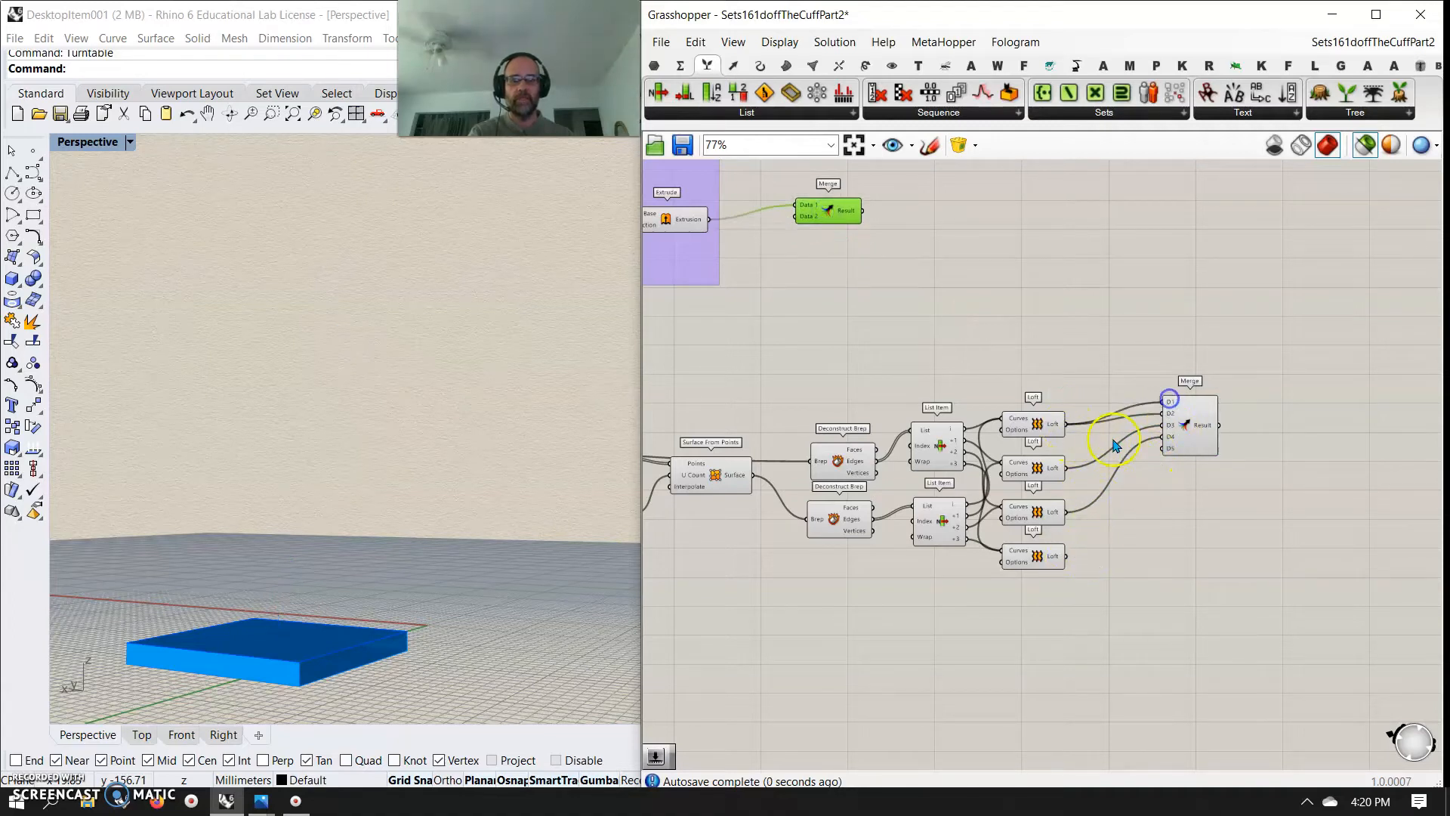
left_click_drag(1069, 475, 1158, 417)
left_click_drag(1067, 514, 1164, 437)
left_click_drag(1072, 517, 1164, 448)
left_click_drag(1067, 556, 1211, 449)
Connect the List Item surface and the Surface From Points output to the D5 and D6 inputs of the lower Merge
right_click_drag(1140, 546, 1329, 522)
left_click_drag(944, 456, 1371, 444)
right_click_drag(875, 511, 966, 517)
right_click_drag(692, 482, 799, 478)
left_click_drag(732, 416, 1376, 462)
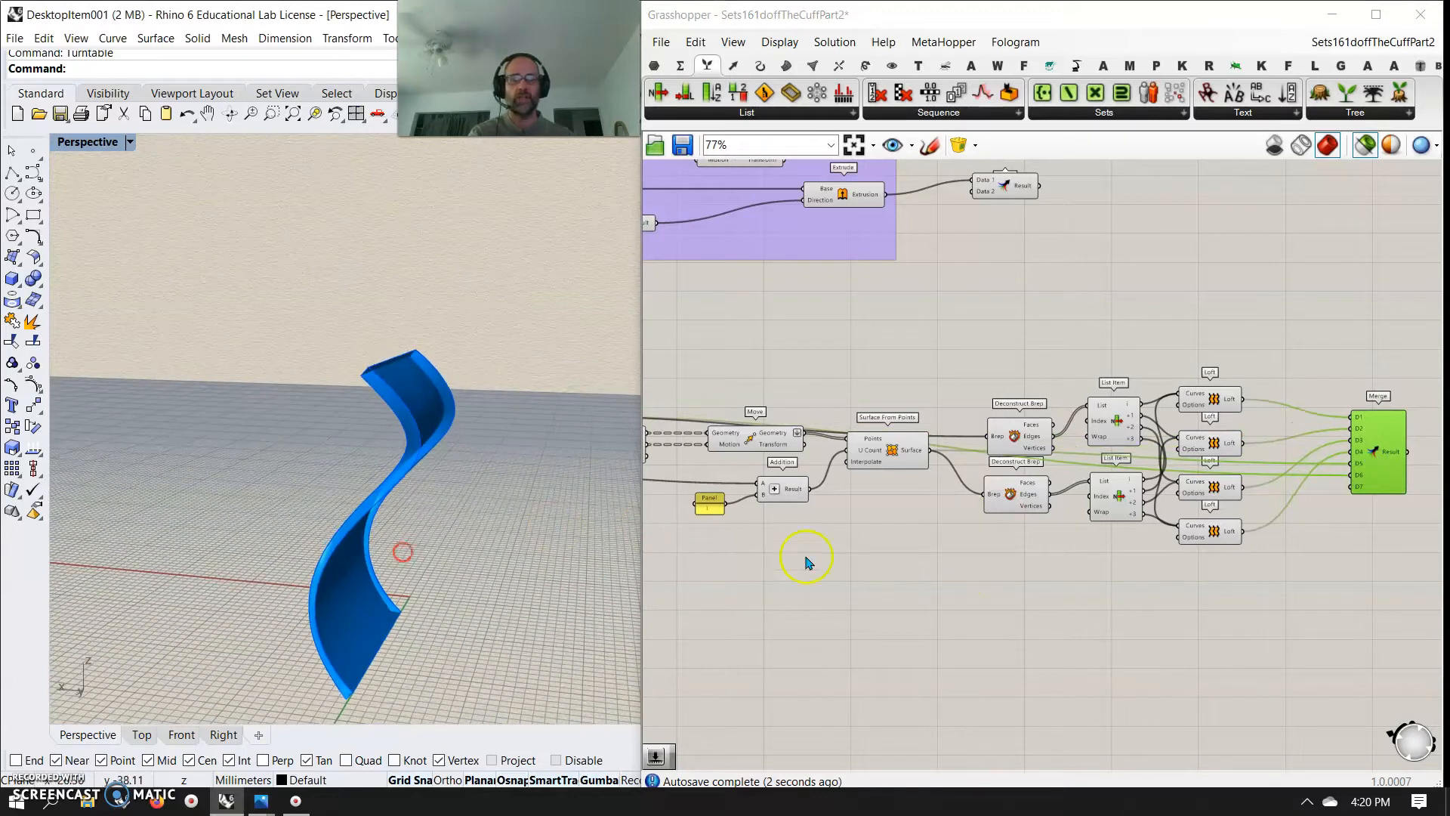
Select the whole panel definition from List Item to Merge and duplicate it below the original row
scroll(974, 544, "down", 4)
left_click_drag(1271, 578, 813, 478)
left_click_drag(933, 541, 962, 604)
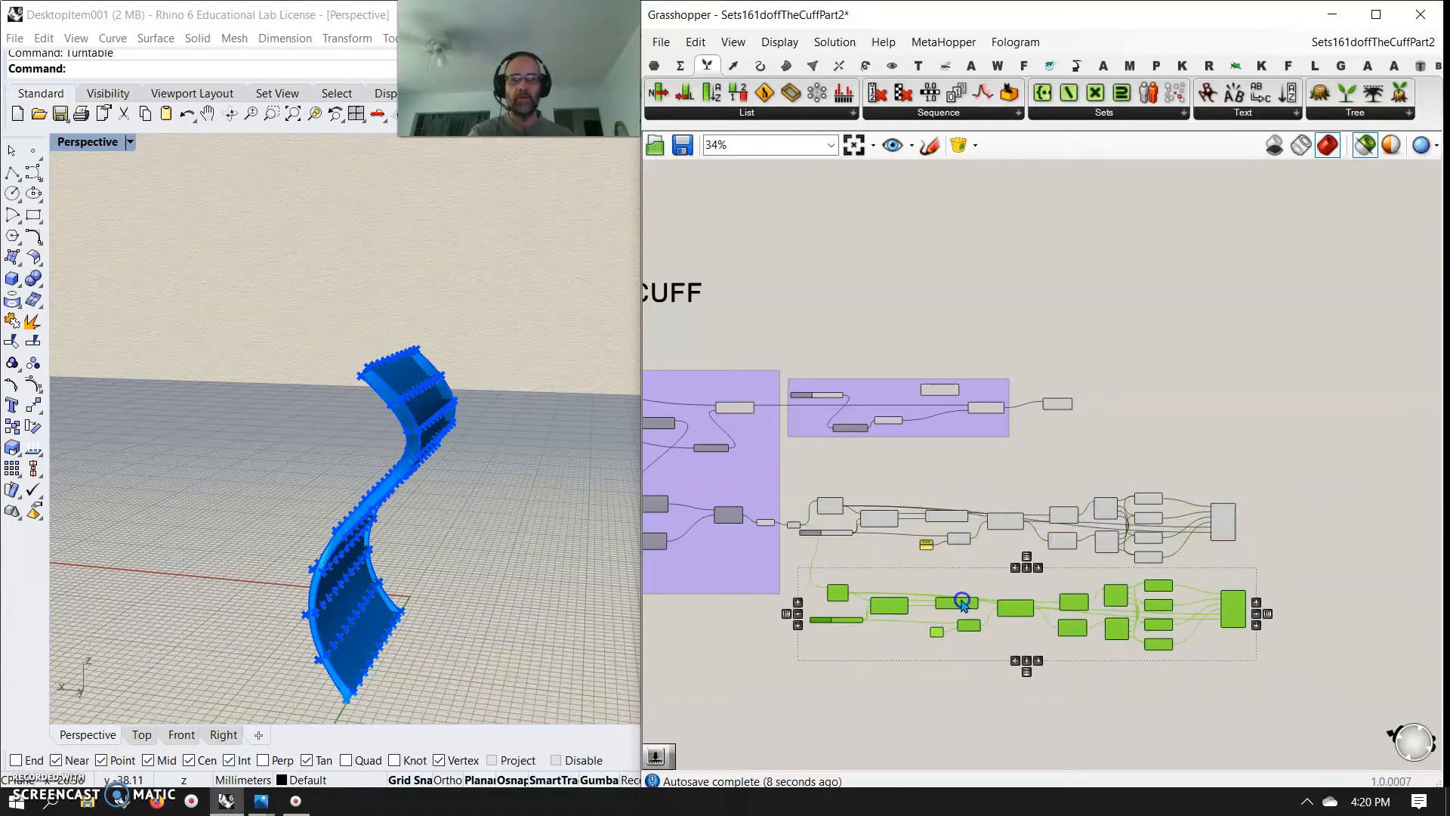
Add a 0 to 5 Number Slider set to 1 and connect it to the Index of the duplicated List Item
scroll(851, 597, "up", 4)
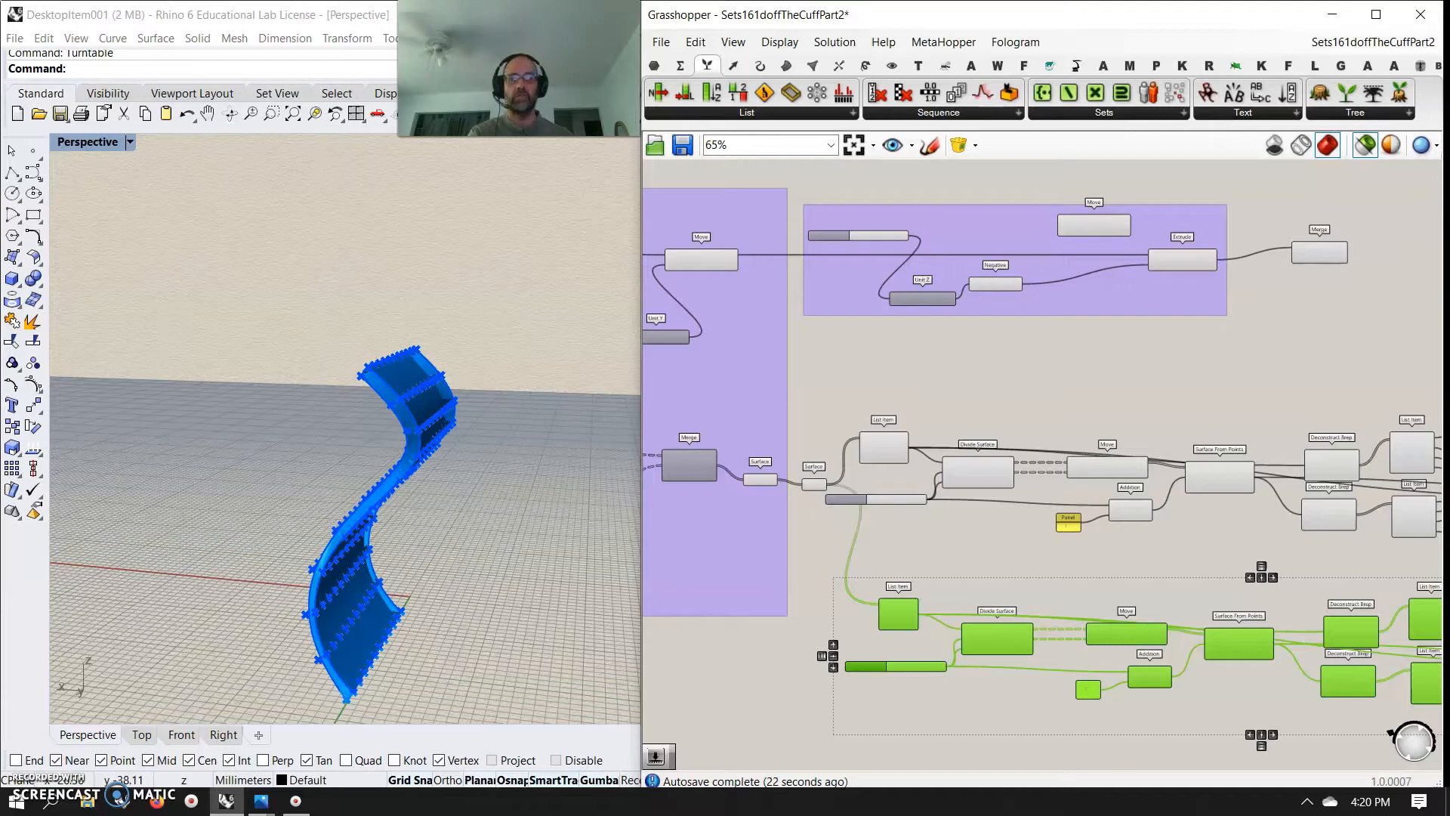
scroll(951, 601, "up", 4)
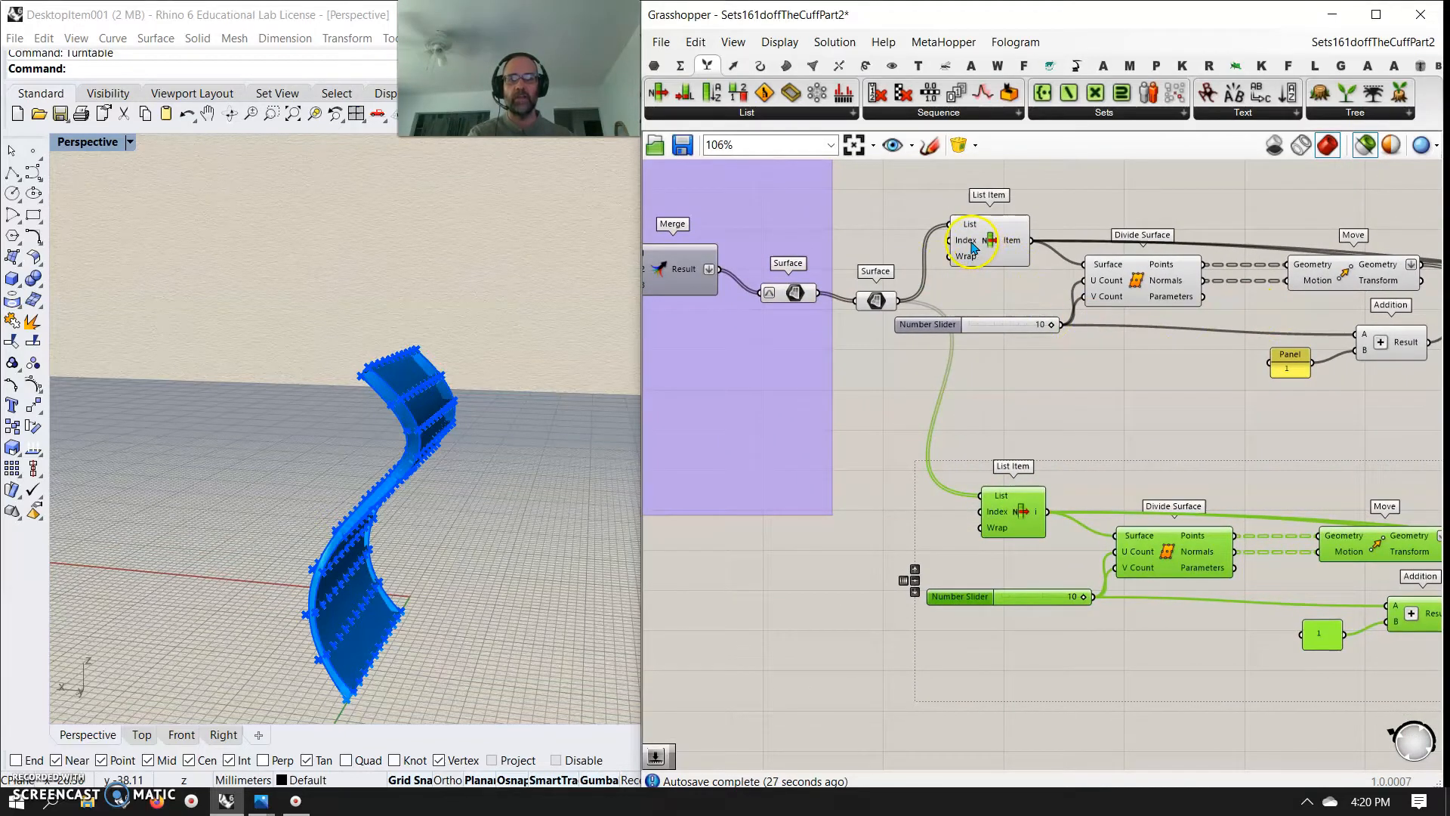
double_click(802, 584)
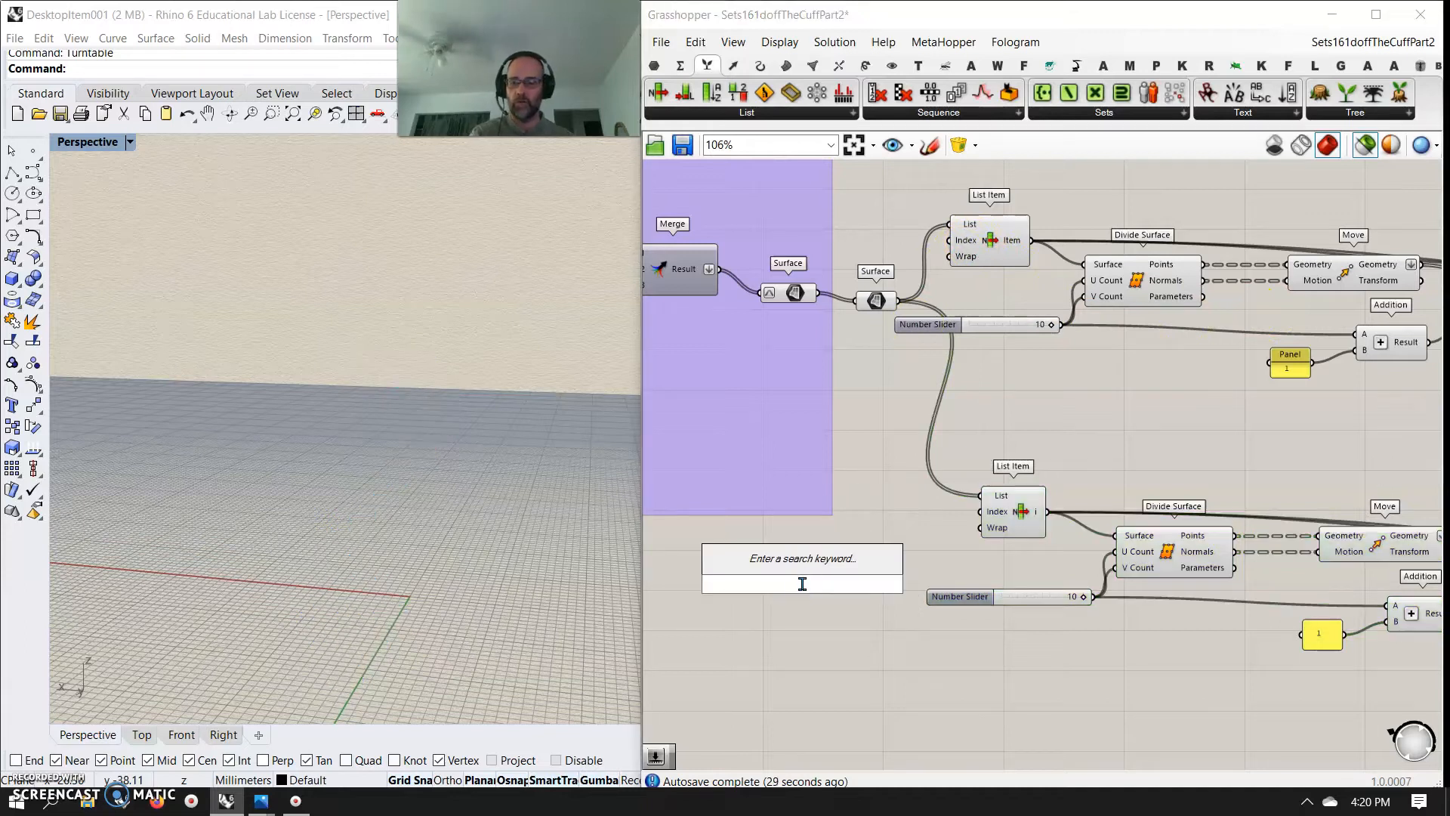
type("0")
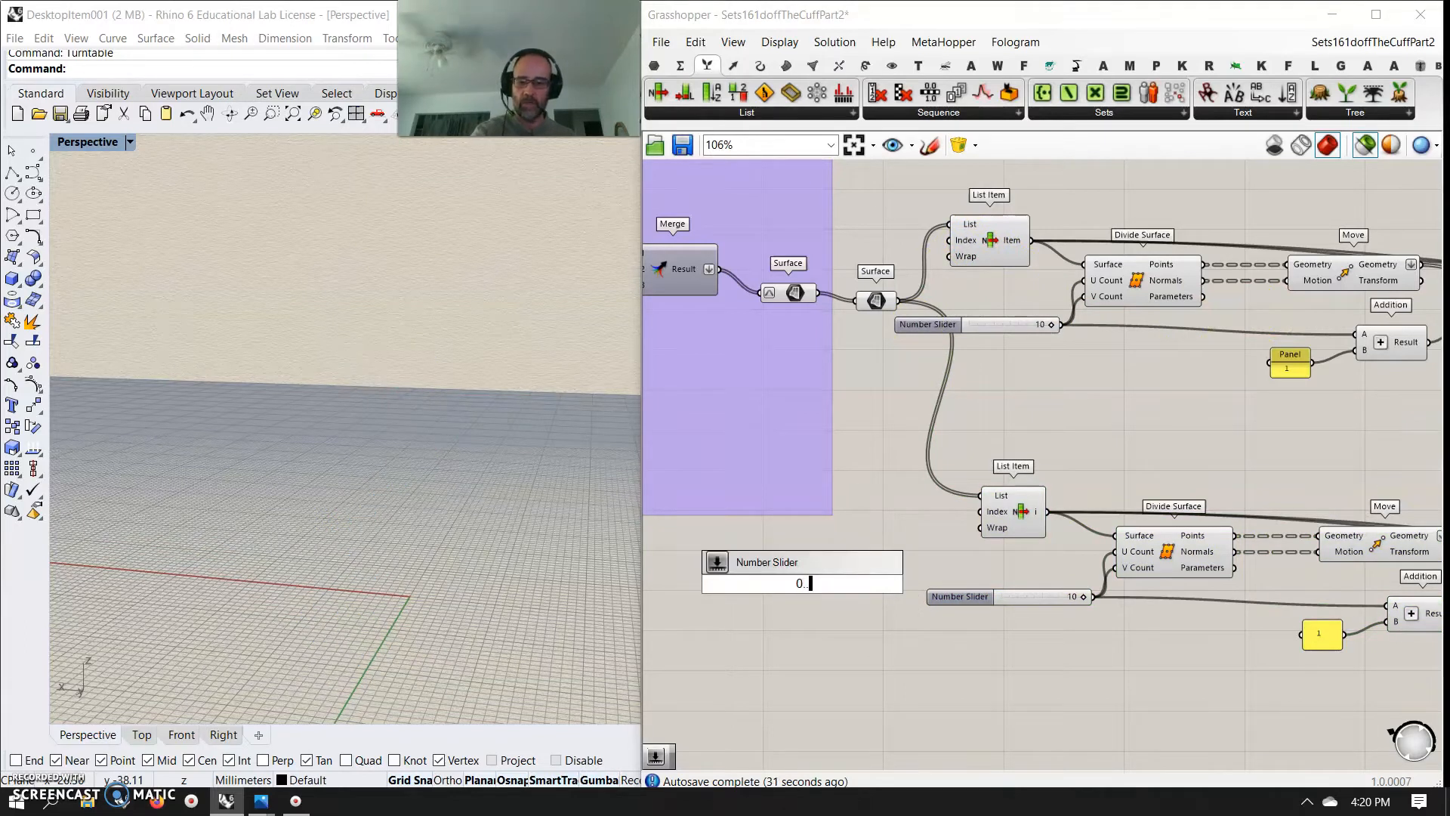
type("..5")
key("Return")
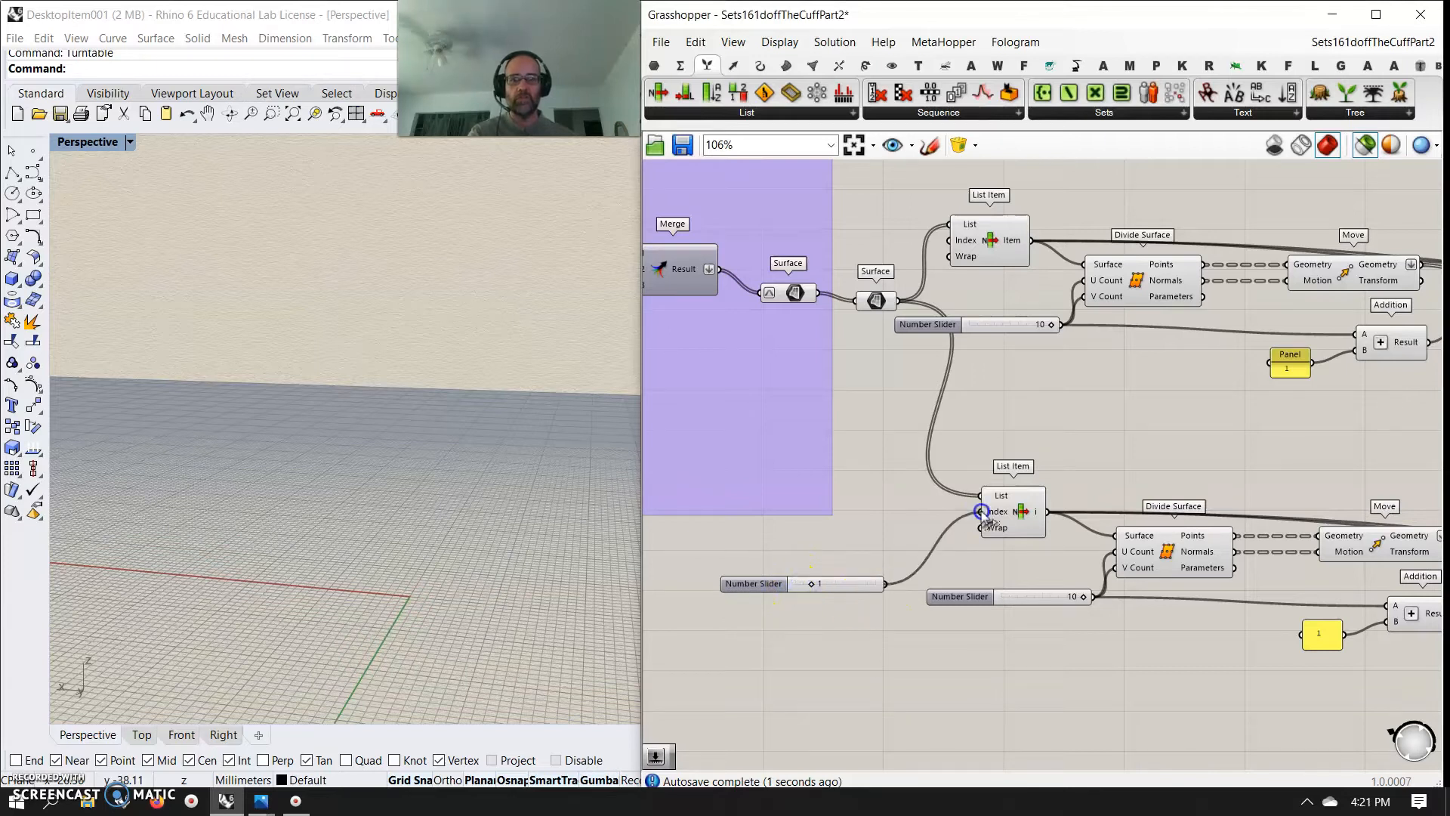
Select both panel Merge components and examine the two thickened panels from several angles
scroll(1191, 528, "down", 5)
left_click(1287, 521)
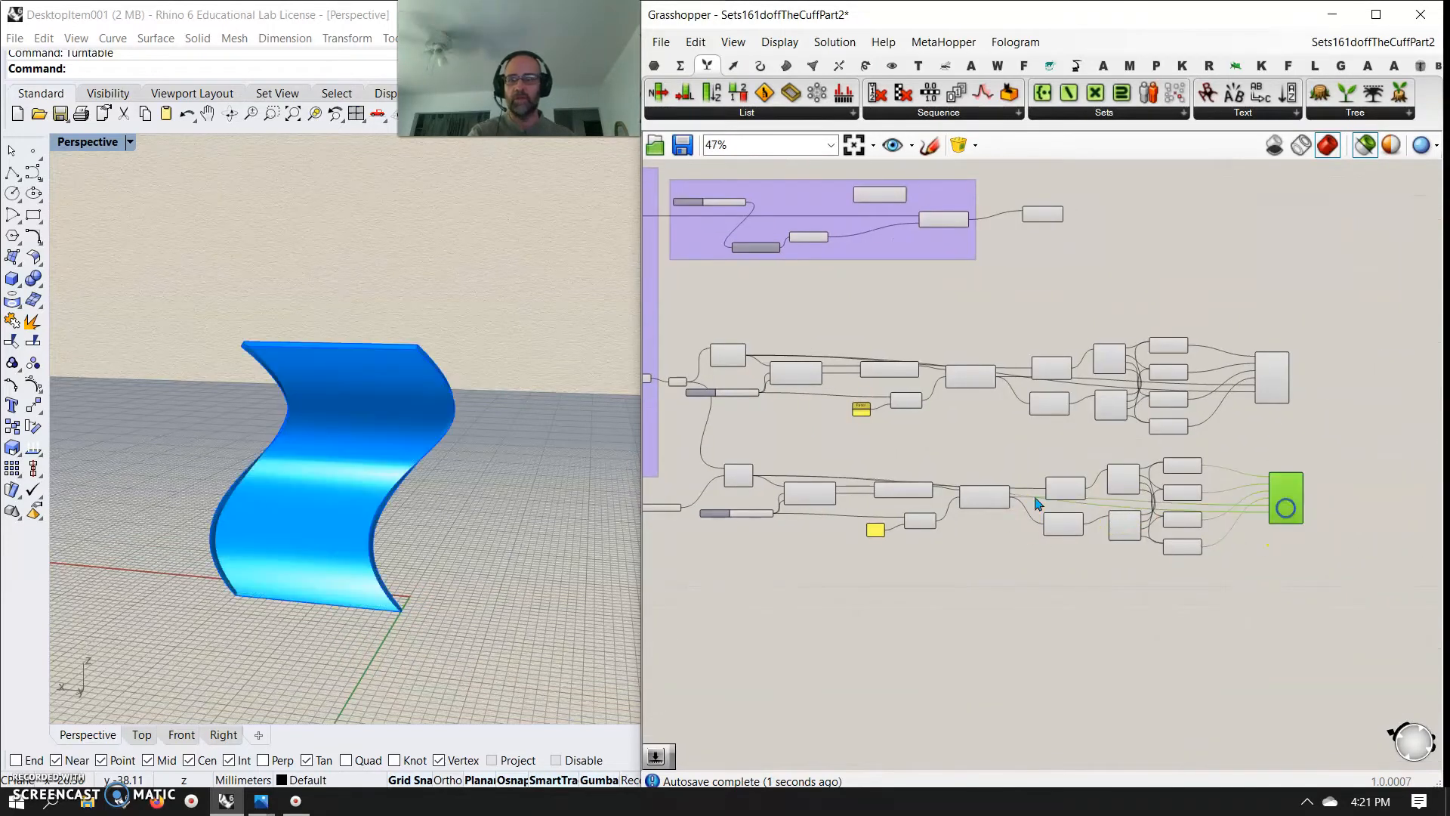
left_click_drag(1346, 568, 1278, 341)
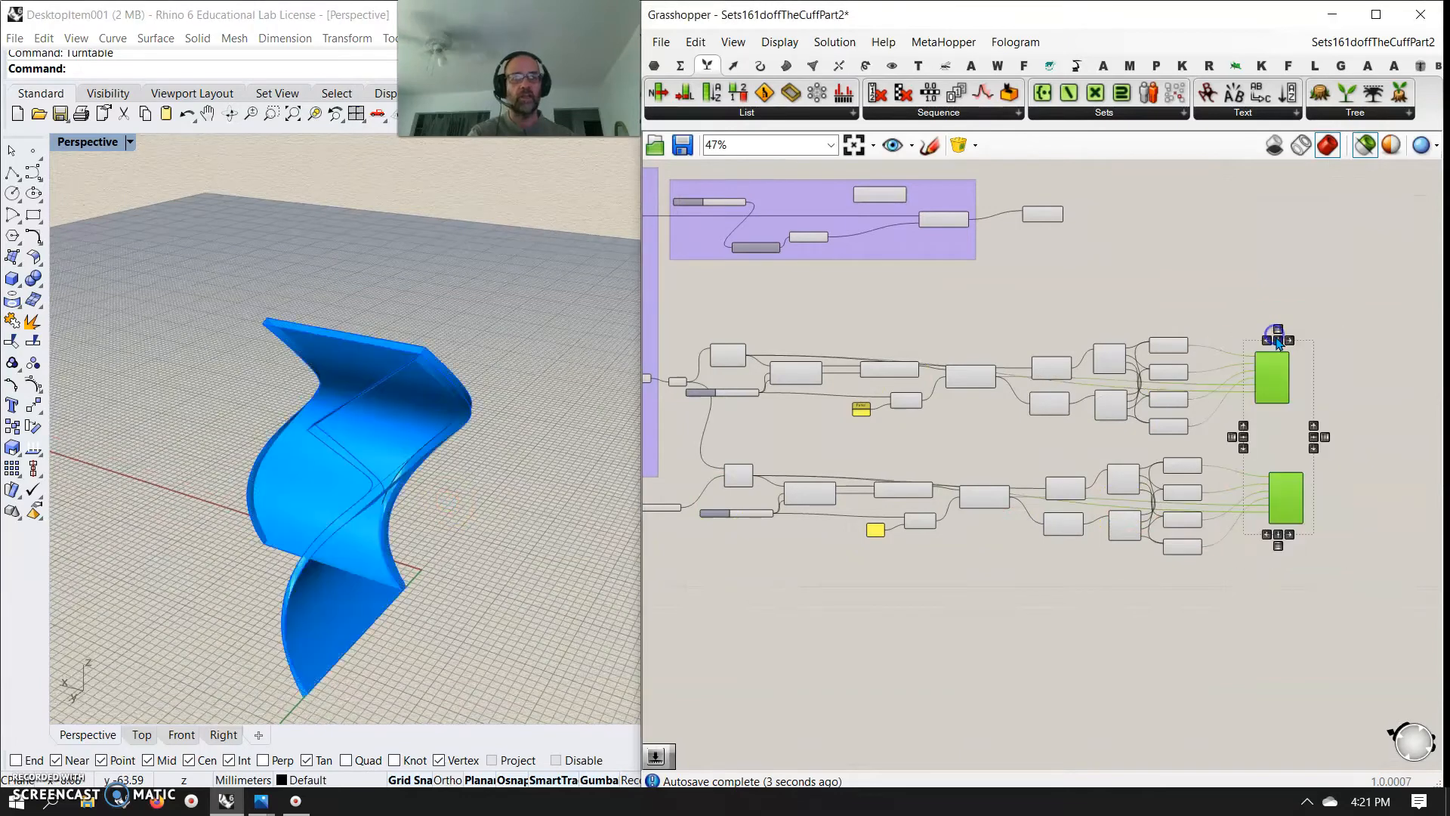
scroll(823, 559, "up", 2)
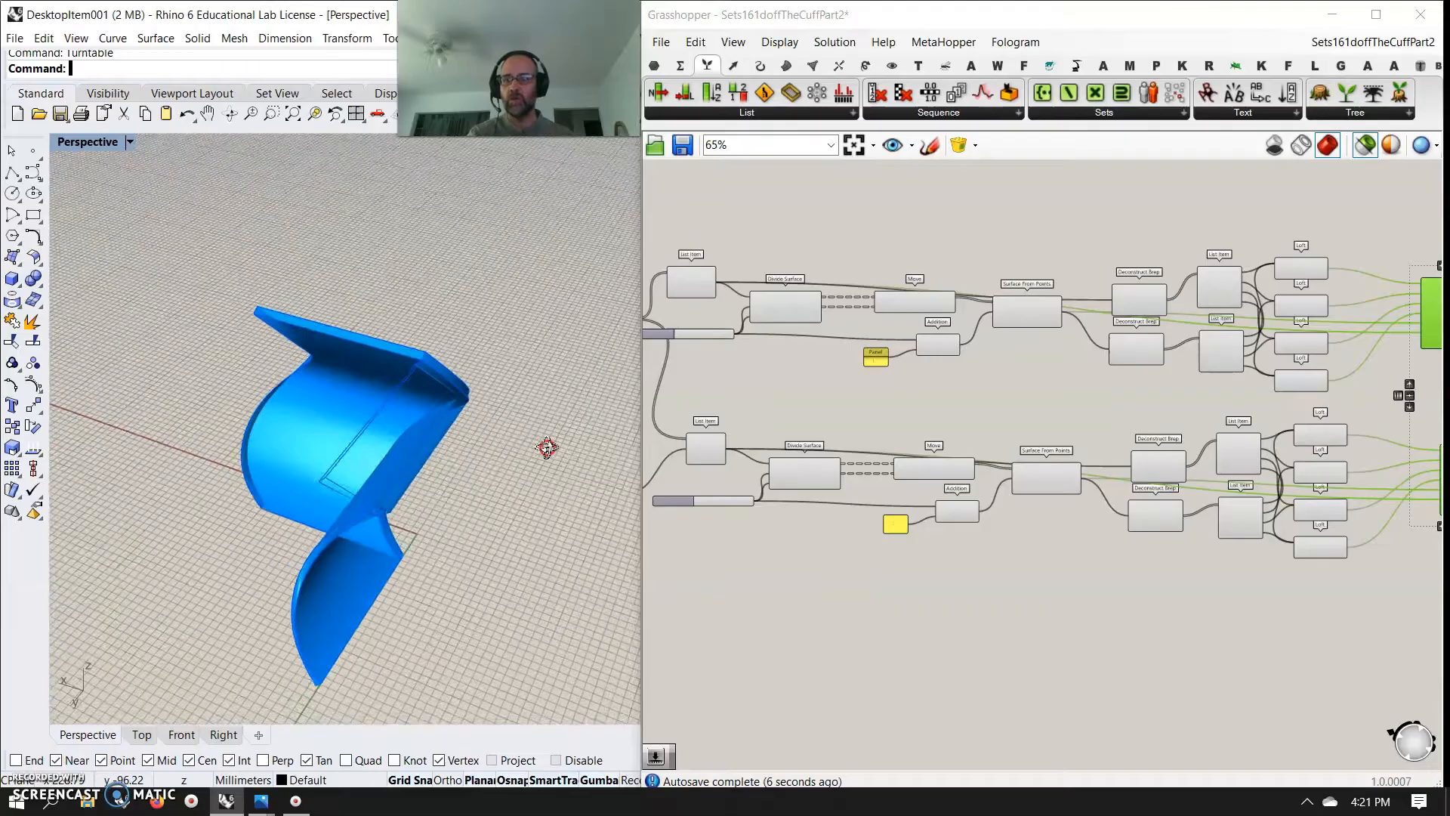
right_click_drag(99, 431, 458, 419)
right_click_drag(738, 647, 897, 680)
Add a Negative component to the second row and wire Divide Surface's Normals through it into the Move's Motion input
scroll(899, 676, "up", 2)
right_click_drag(945, 541, 878, 586)
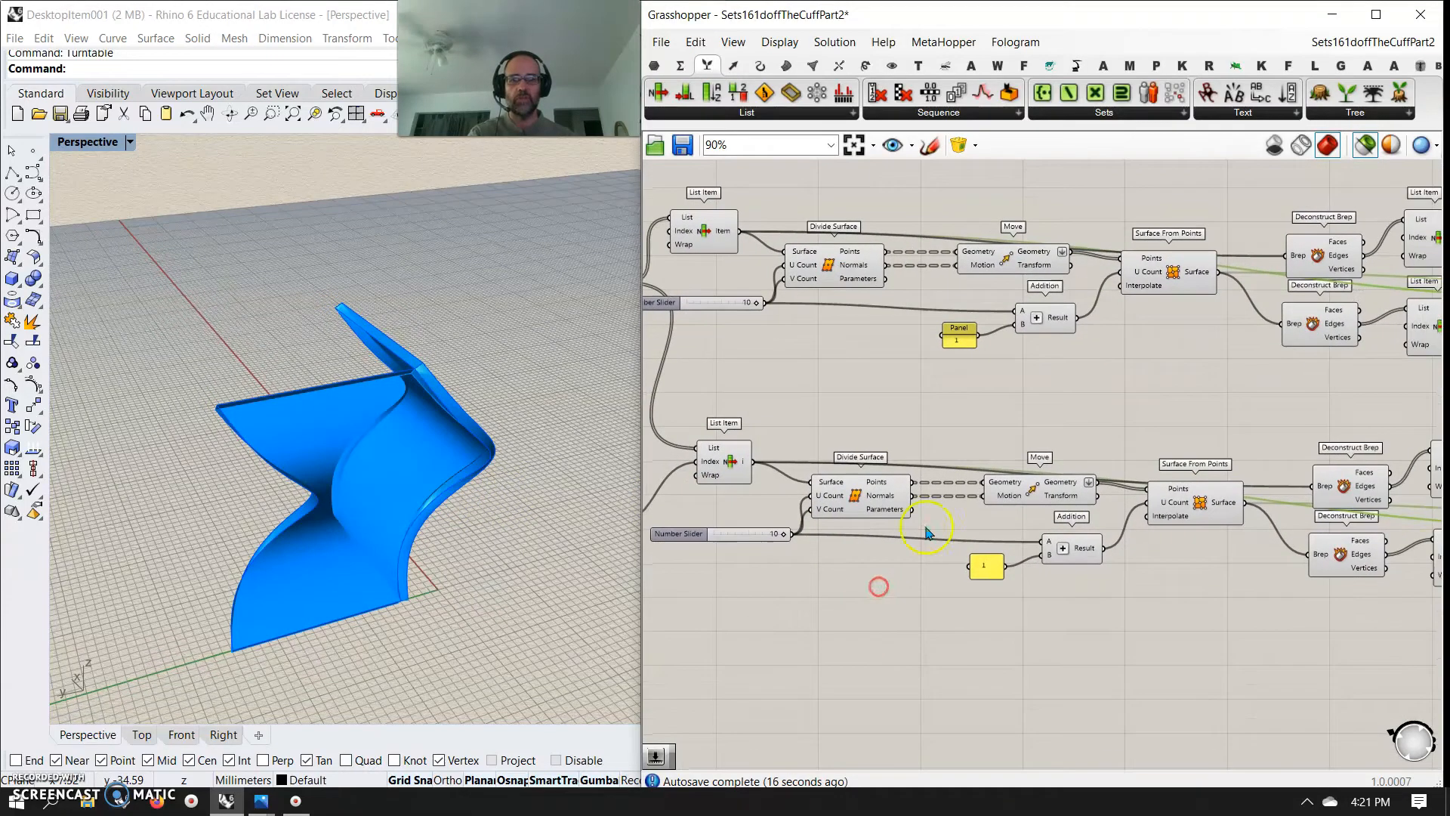
double_click(870, 583)
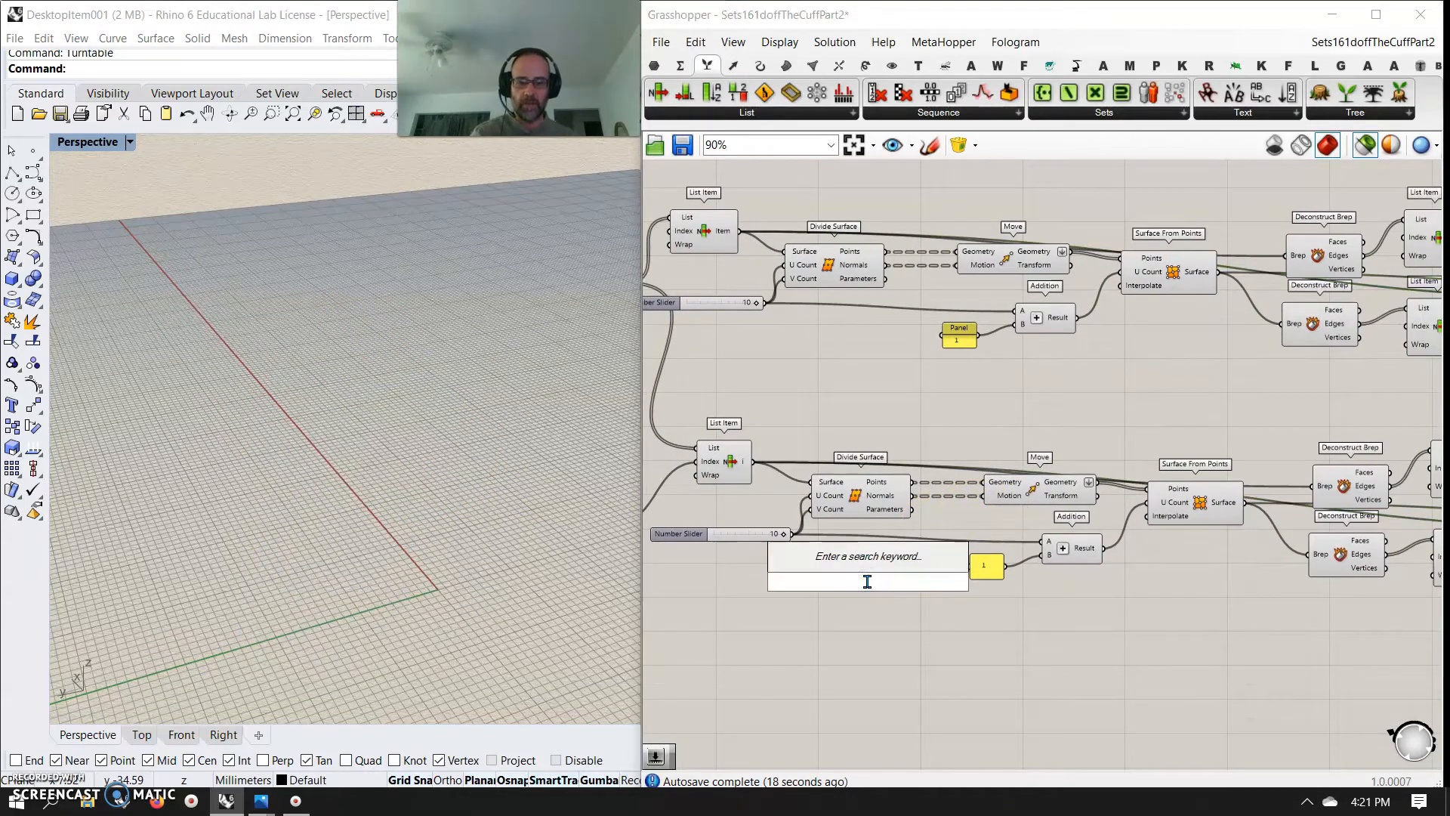
type("negative")
key("Return")
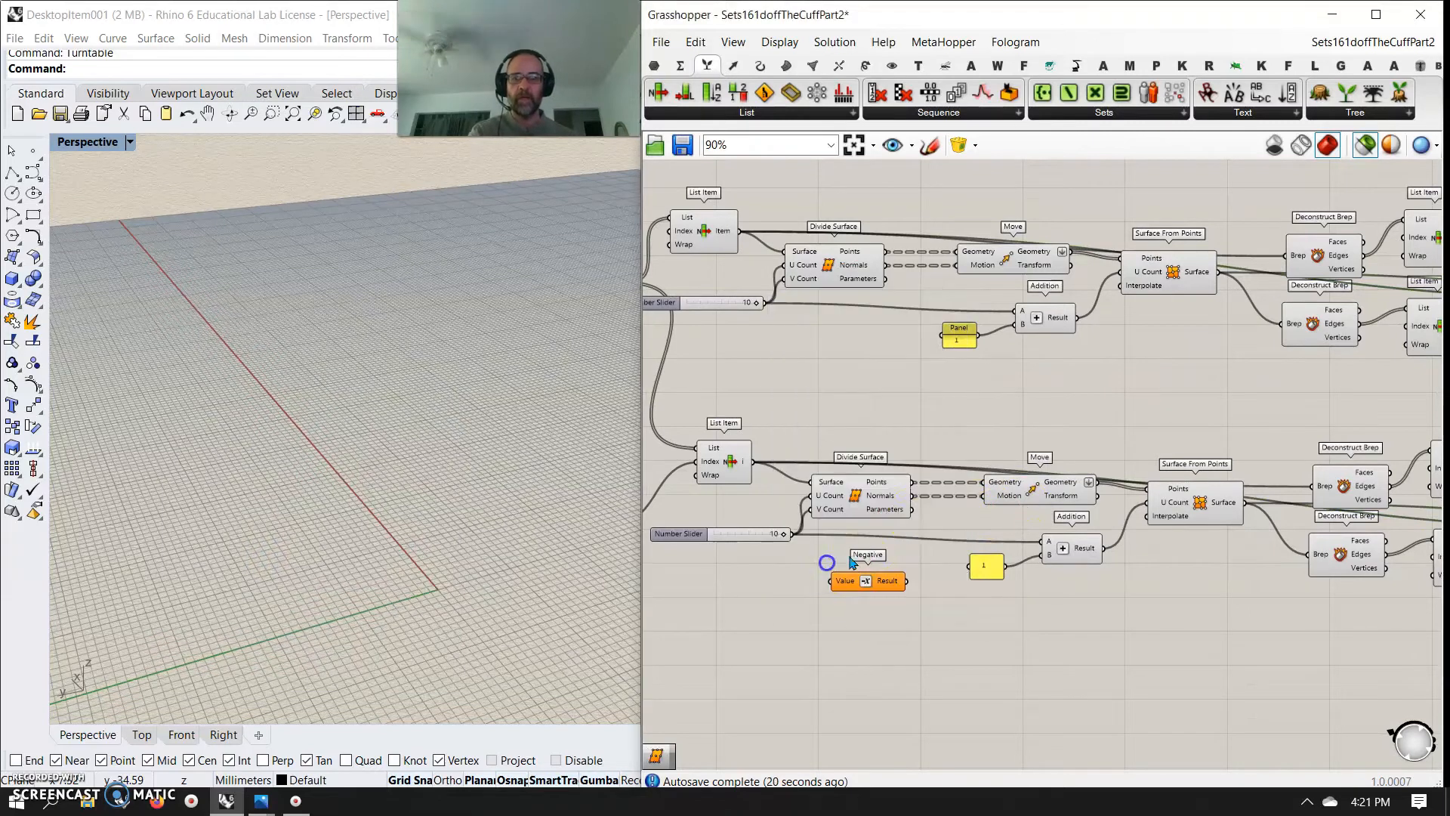
left_click_drag(916, 497, 985, 498)
right_click_drag(1216, 593, 852, 534)
right_click_drag(683, 556, 790, 576)
right_click_drag(1341, 580, 939, 537)
Examine the flipped offset direction by previewing both panel Merges together and the second Merge alone
left_click(1126, 408)
right_click_drag(519, 492, 465, 465)
mouse_move(1186, 543)
left_mouse_down()
mouse_move(1041, 325)
mouse_move(1046, 196)
left_mouse_up()
right_click_drag(479, 421, 453, 479)
right_click_drag(951, 469, 921, 613)
mouse_move(1034, 336)
left_mouse_down()
mouse_move(1078, 342)
mouse_move(1059, 338)
left_mouse_up()
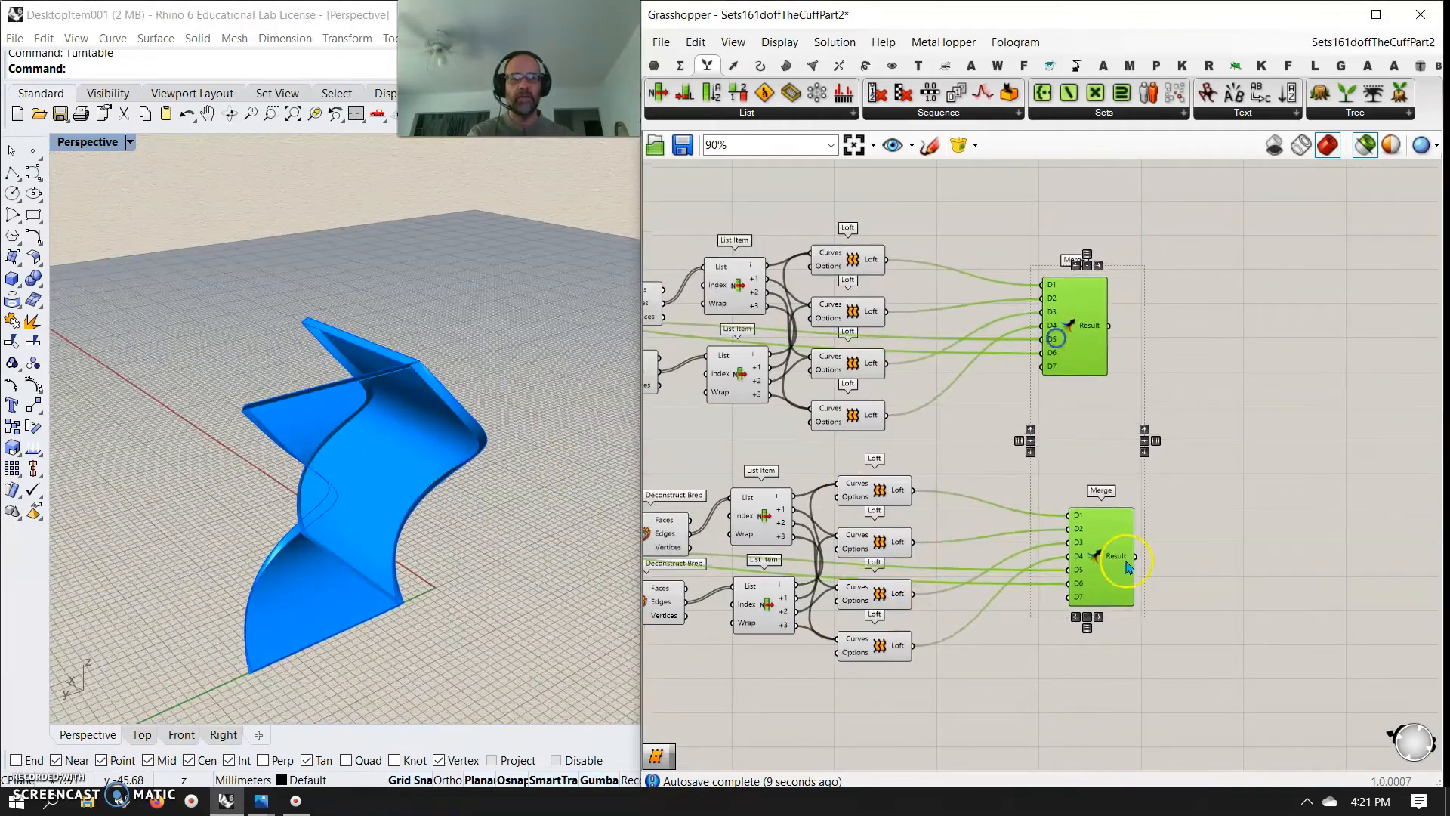
left_click(1251, 583)
left_click(1111, 574)
Select both panel rows and duplicate them below to make a third and a fourth row
scroll(1284, 586, "down", 5)
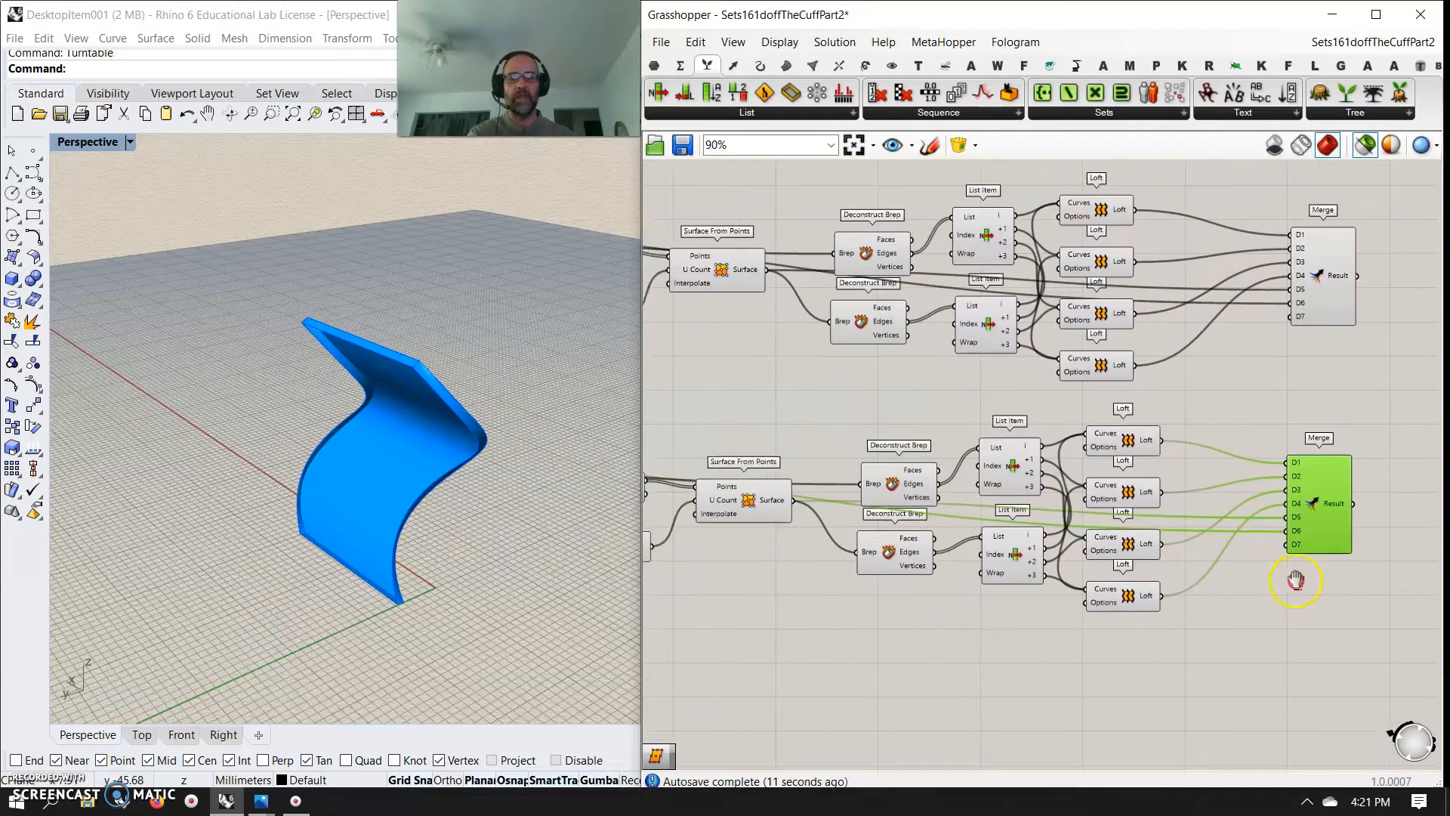
left_click_drag(1350, 664, 818, 383)
left_click_drag(917, 441, 882, 636)
left_click(750, 621)
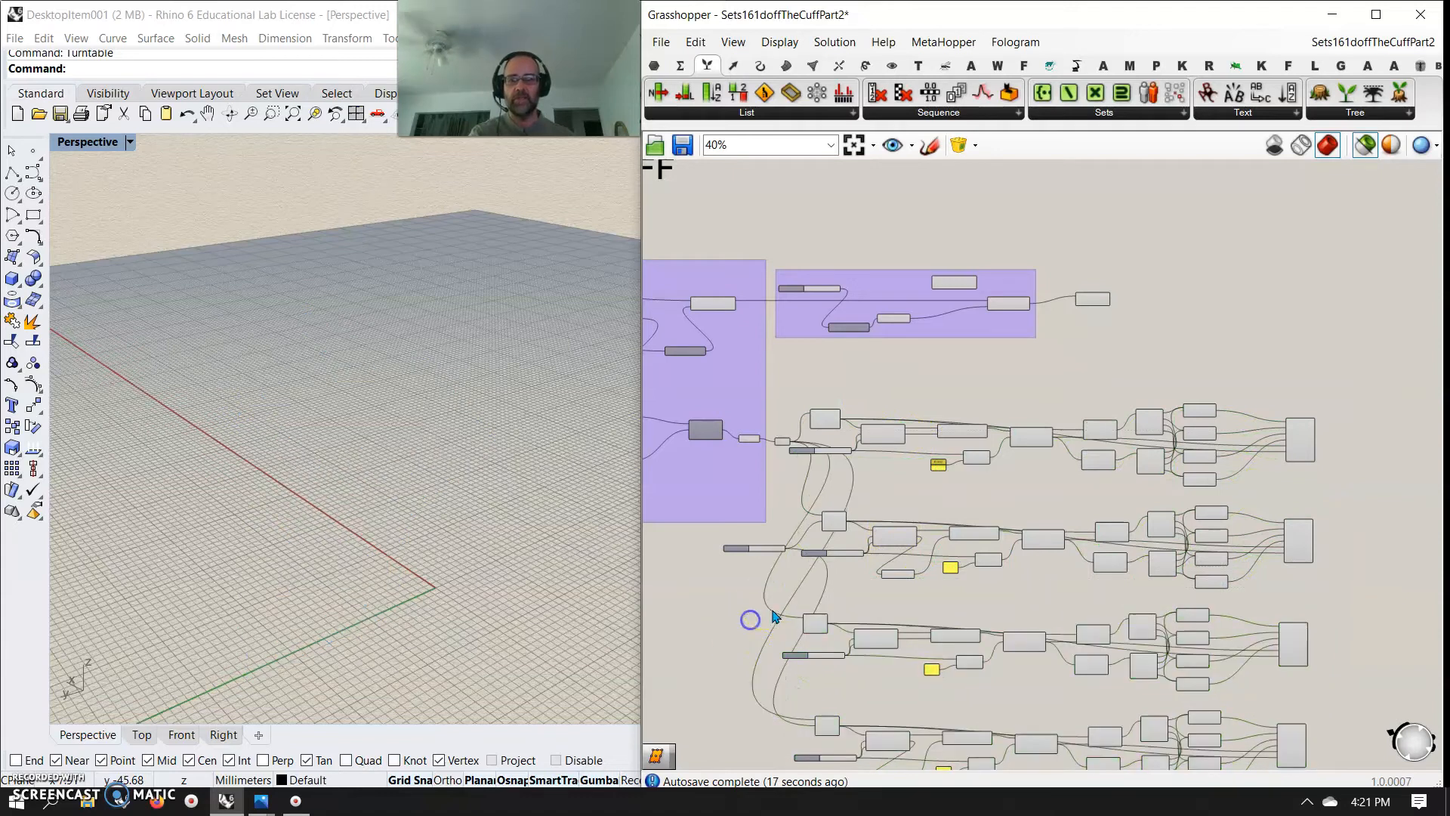
Copy the index slider to the third row, set it to 2 and connect it to that row's List Item Index
scroll(774, 617, "up", 5)
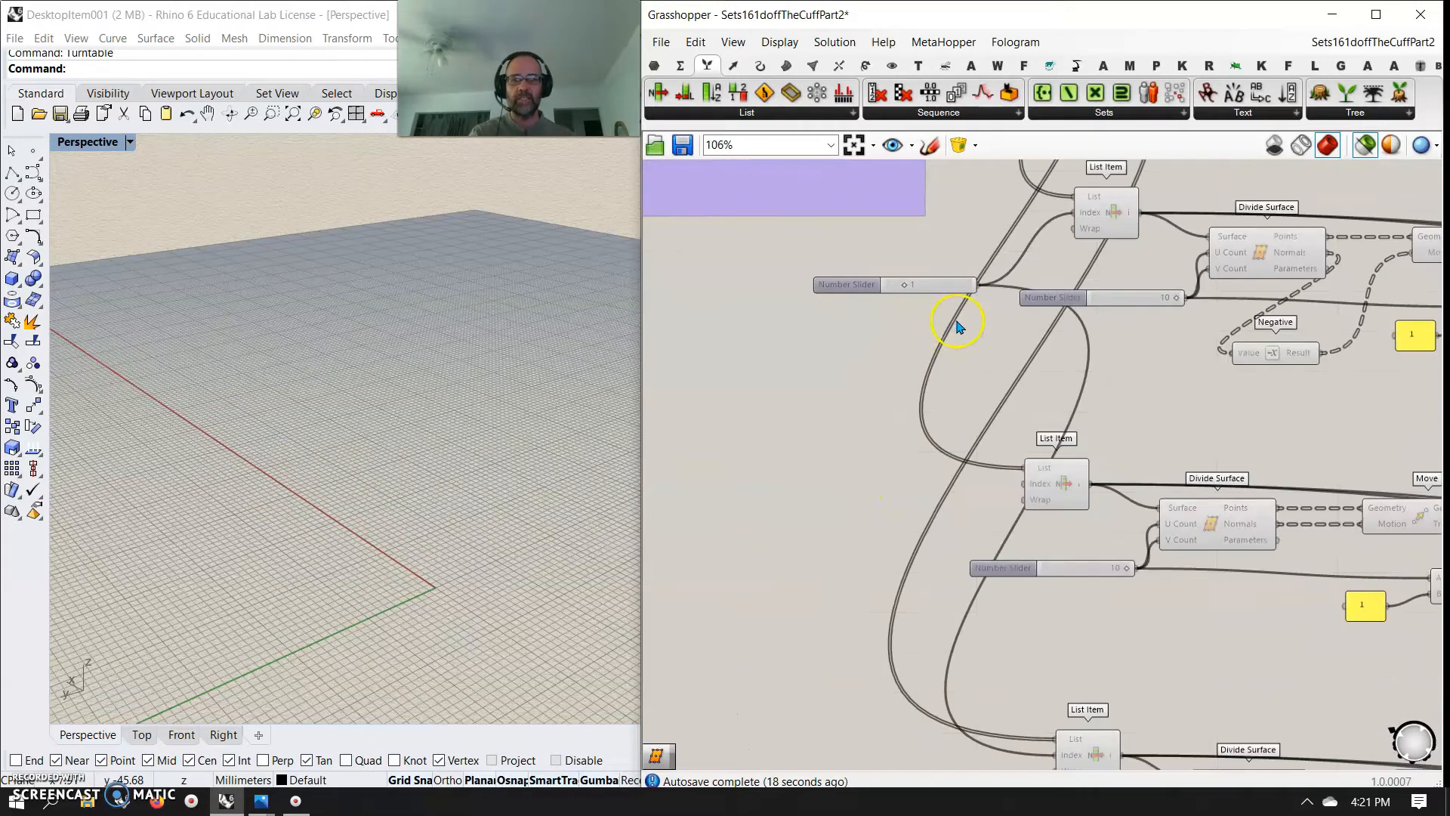
left_click(944, 287)
left_click_drag(944, 288, 868, 508, "alt")
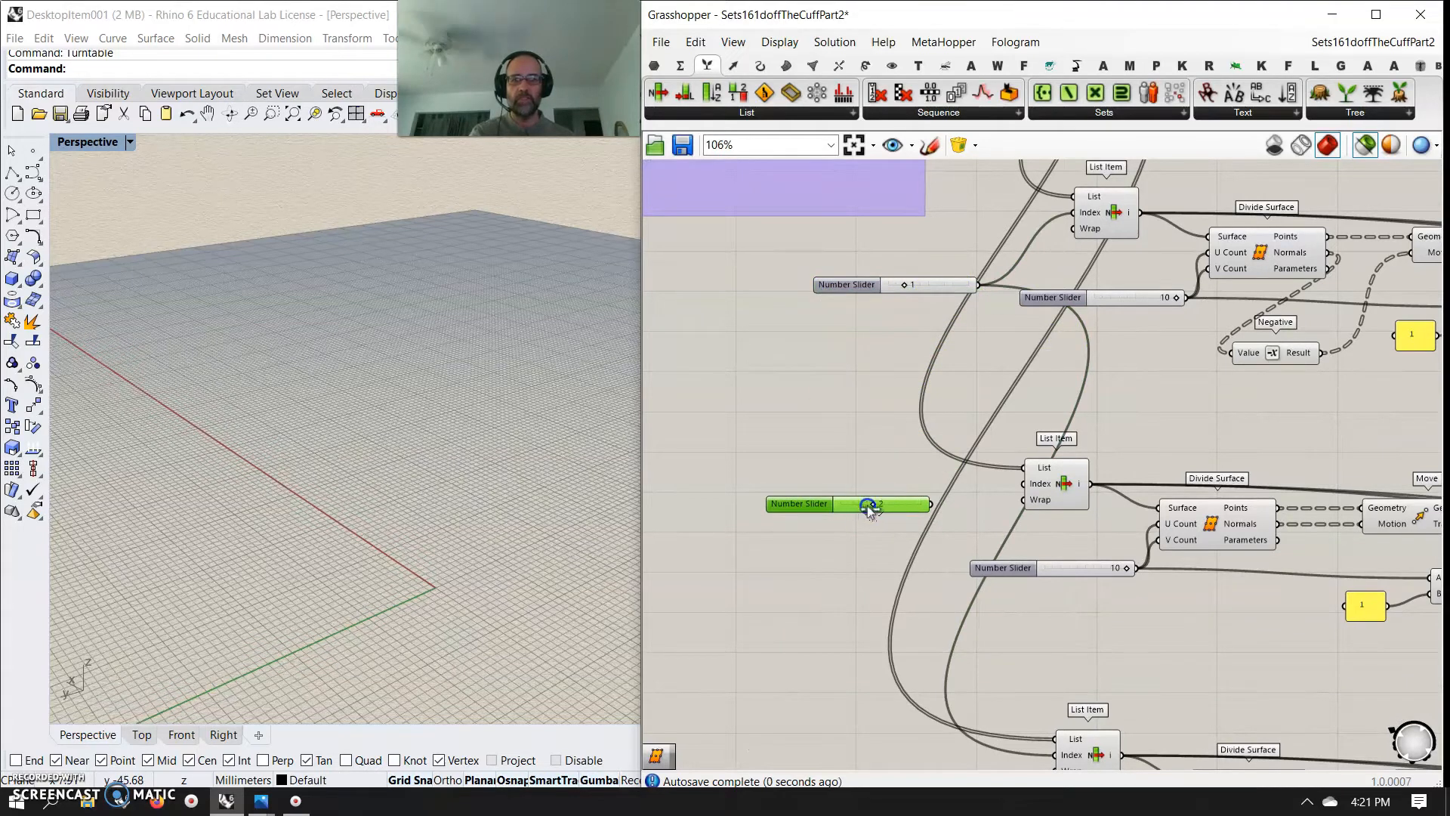
right_click_drag(955, 579, 999, 377)
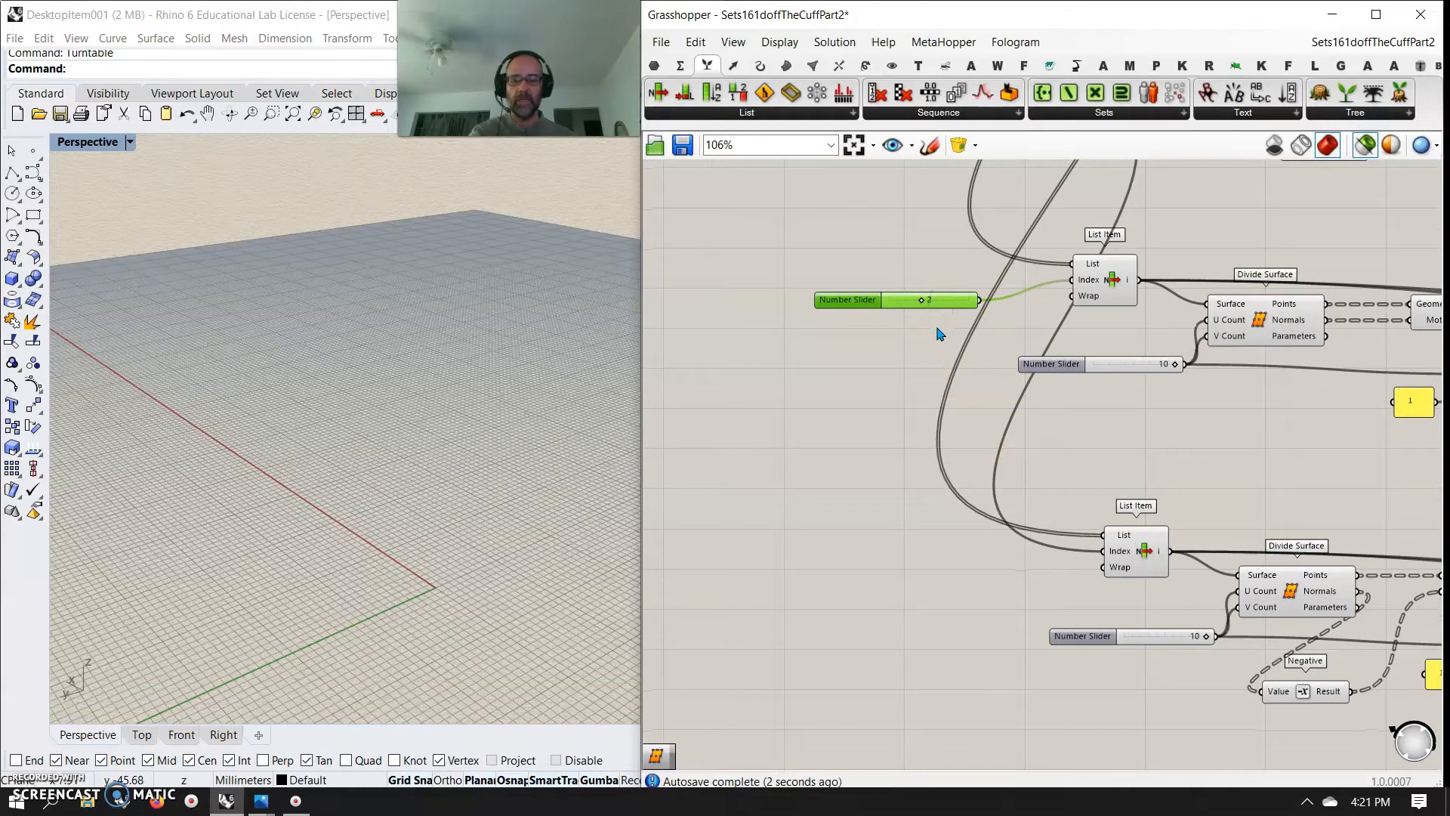
Copy the third row's index slider and connect the copy to the Index of the fourth row's List Item
left_click_drag(944, 302, 1104, 551, "alt")
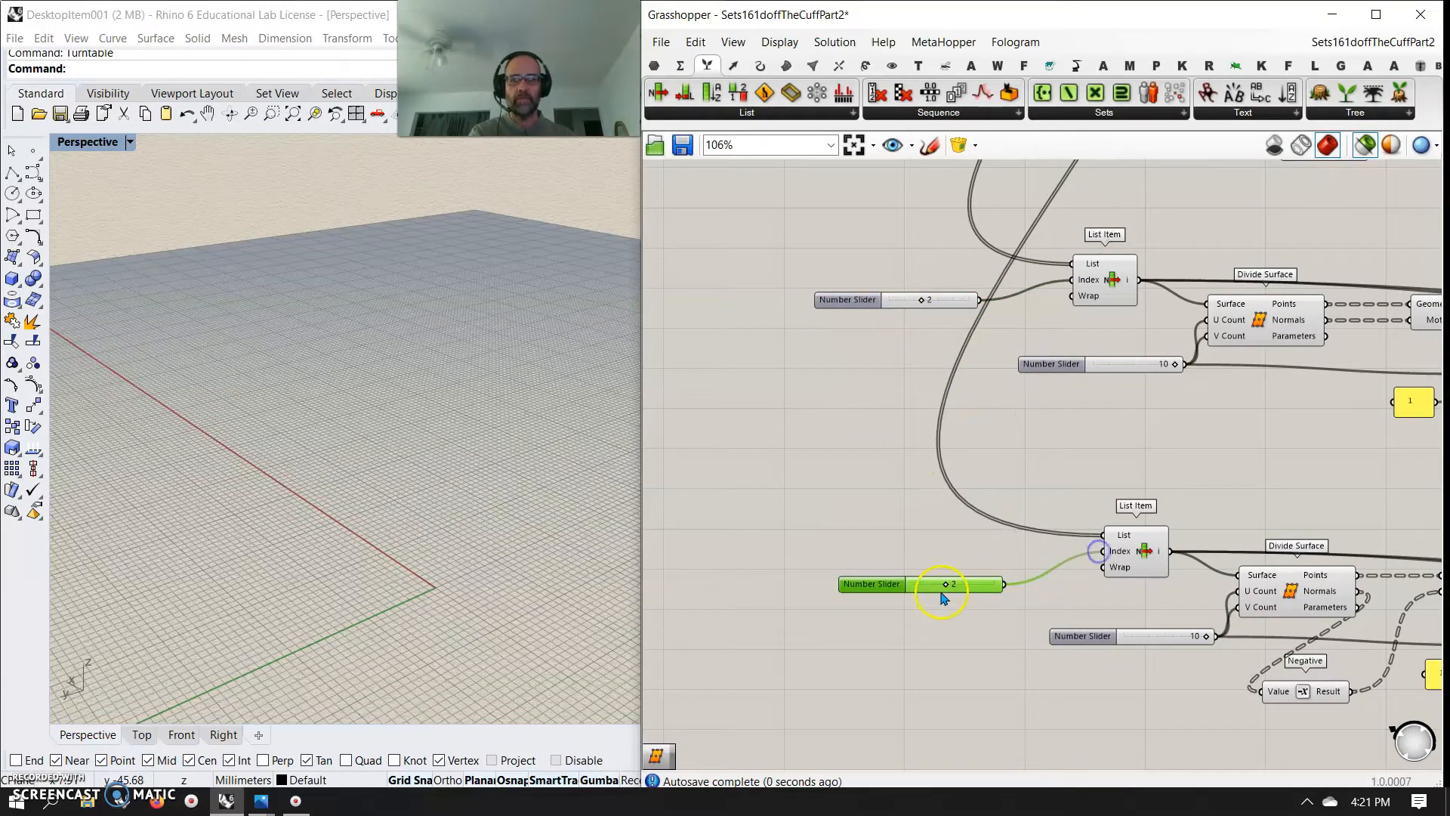
scroll(888, 465, "down", 8)
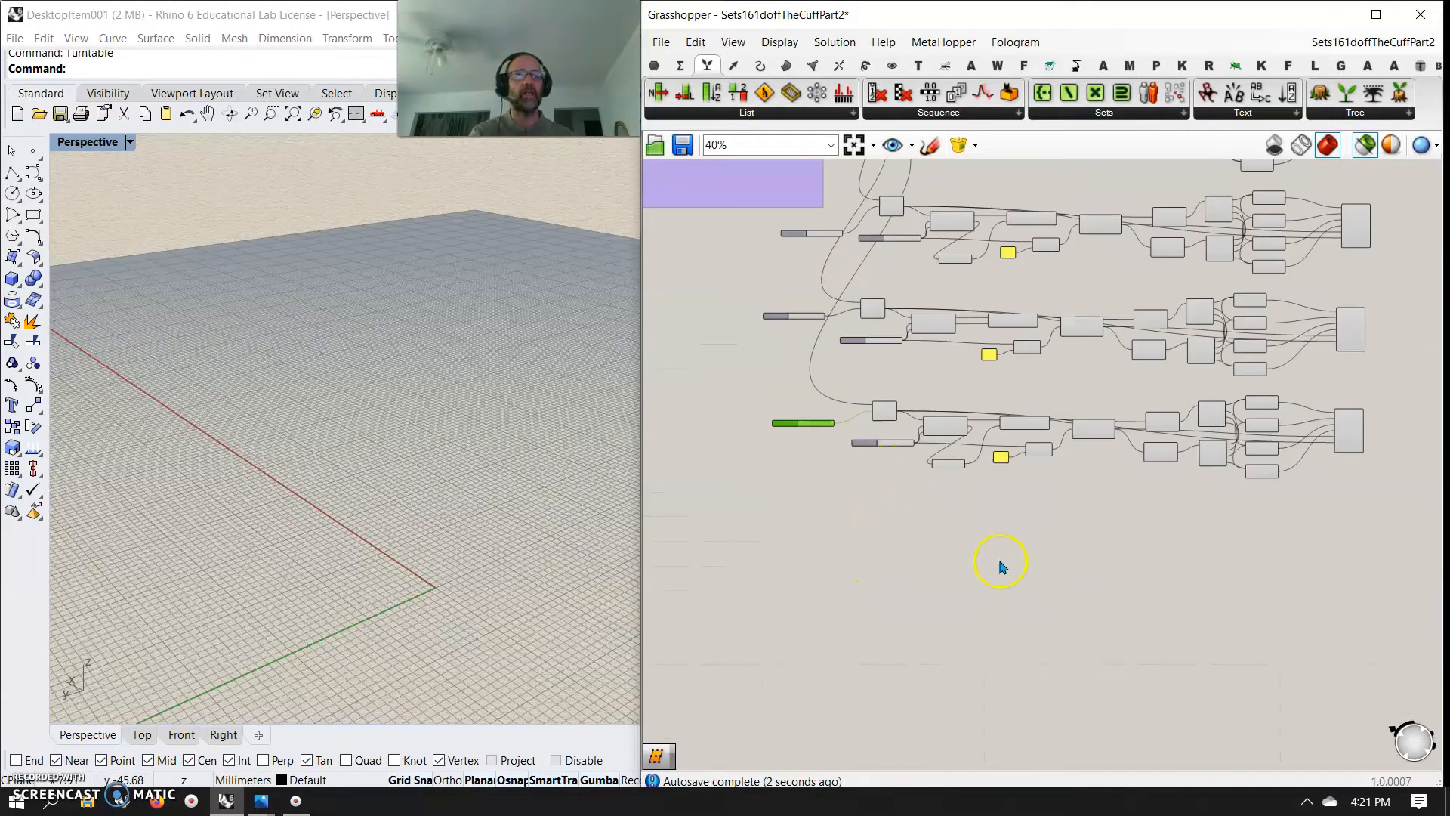
key("alt+Tab")
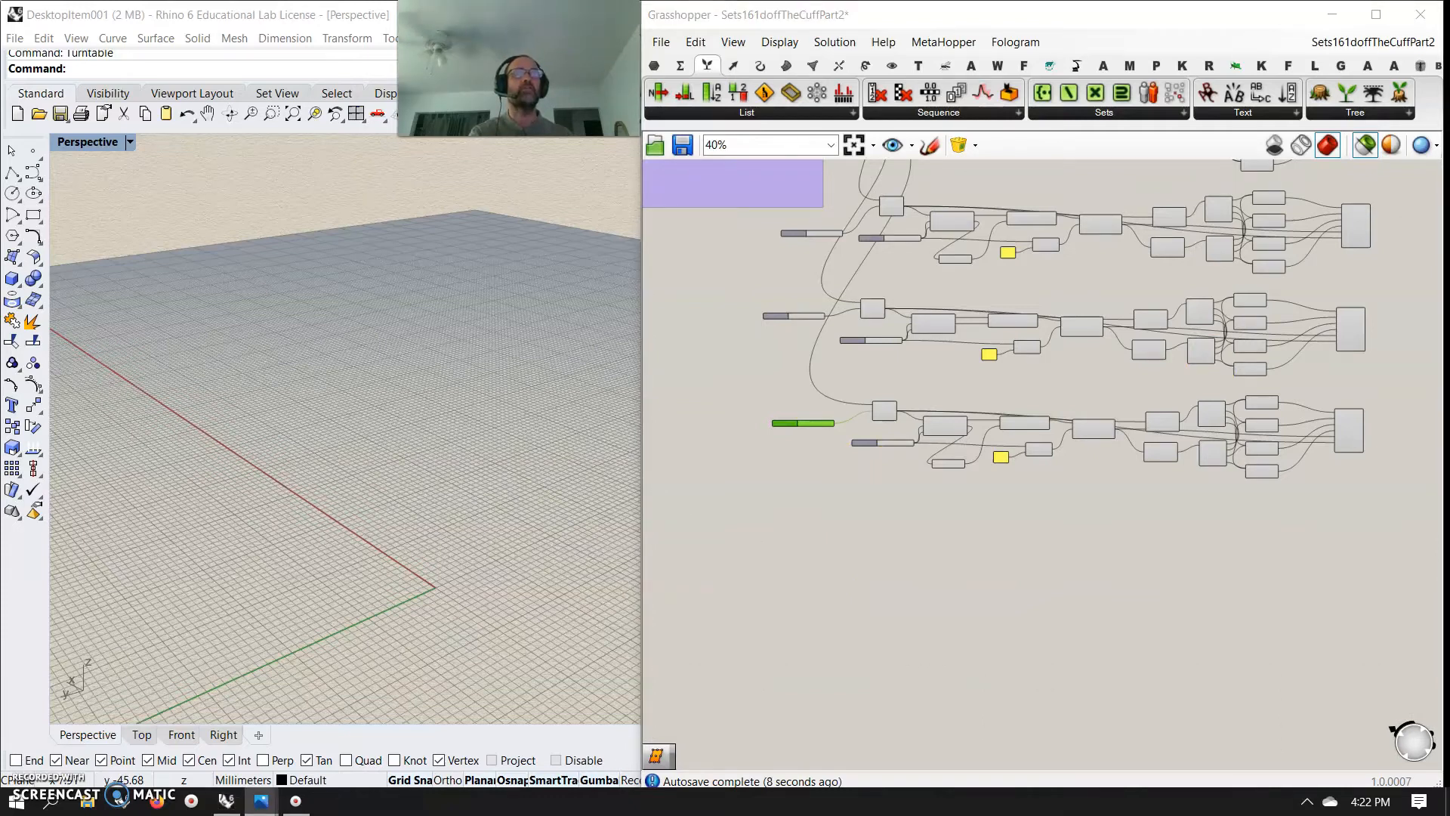
Connect the fourth row's Normals directly to the Move's Motion input and delete the unused Negative component
scroll(939, 443, "up", 5)
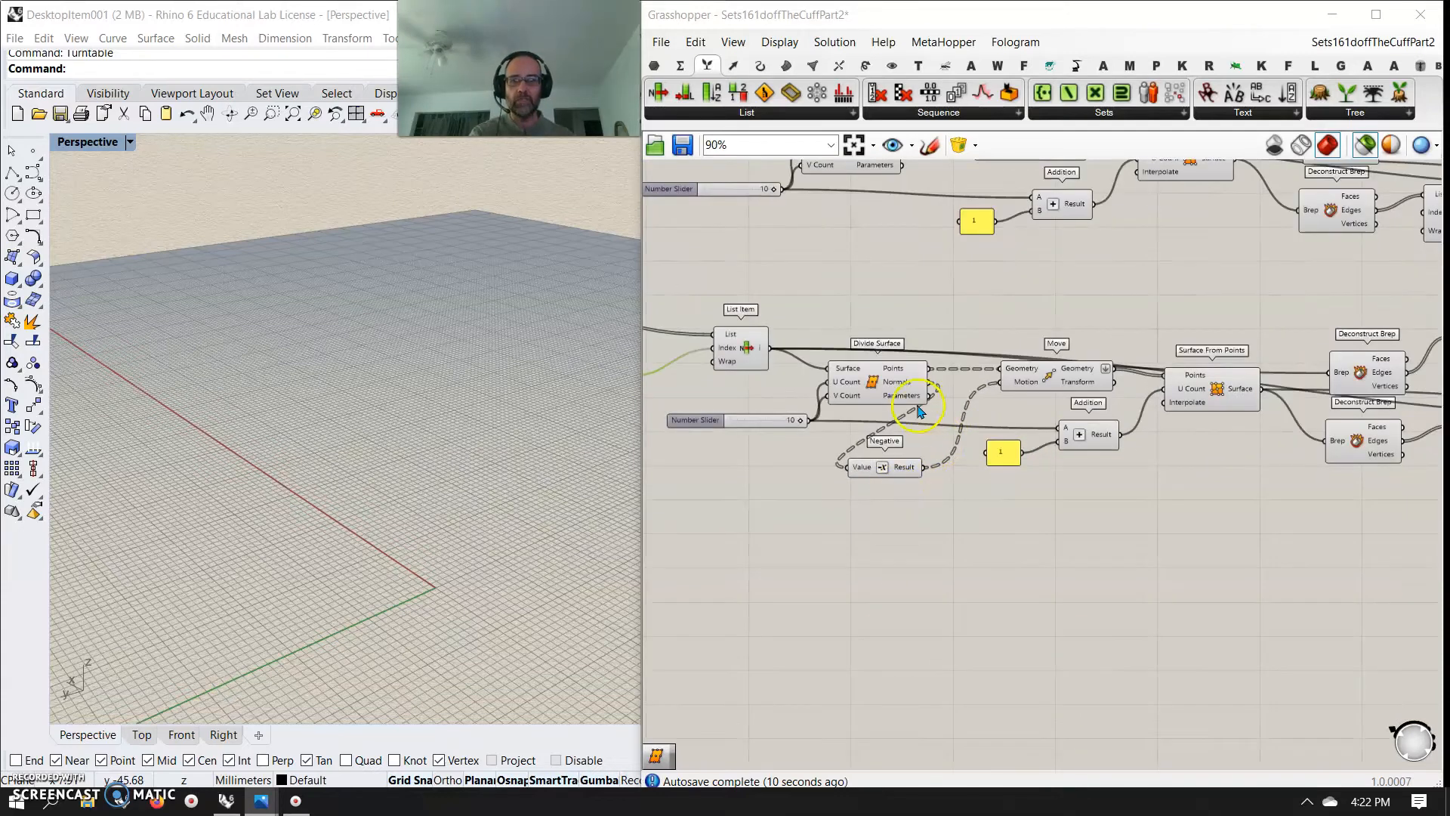
left_click_drag(935, 389, 1001, 382)
left_click(892, 468)
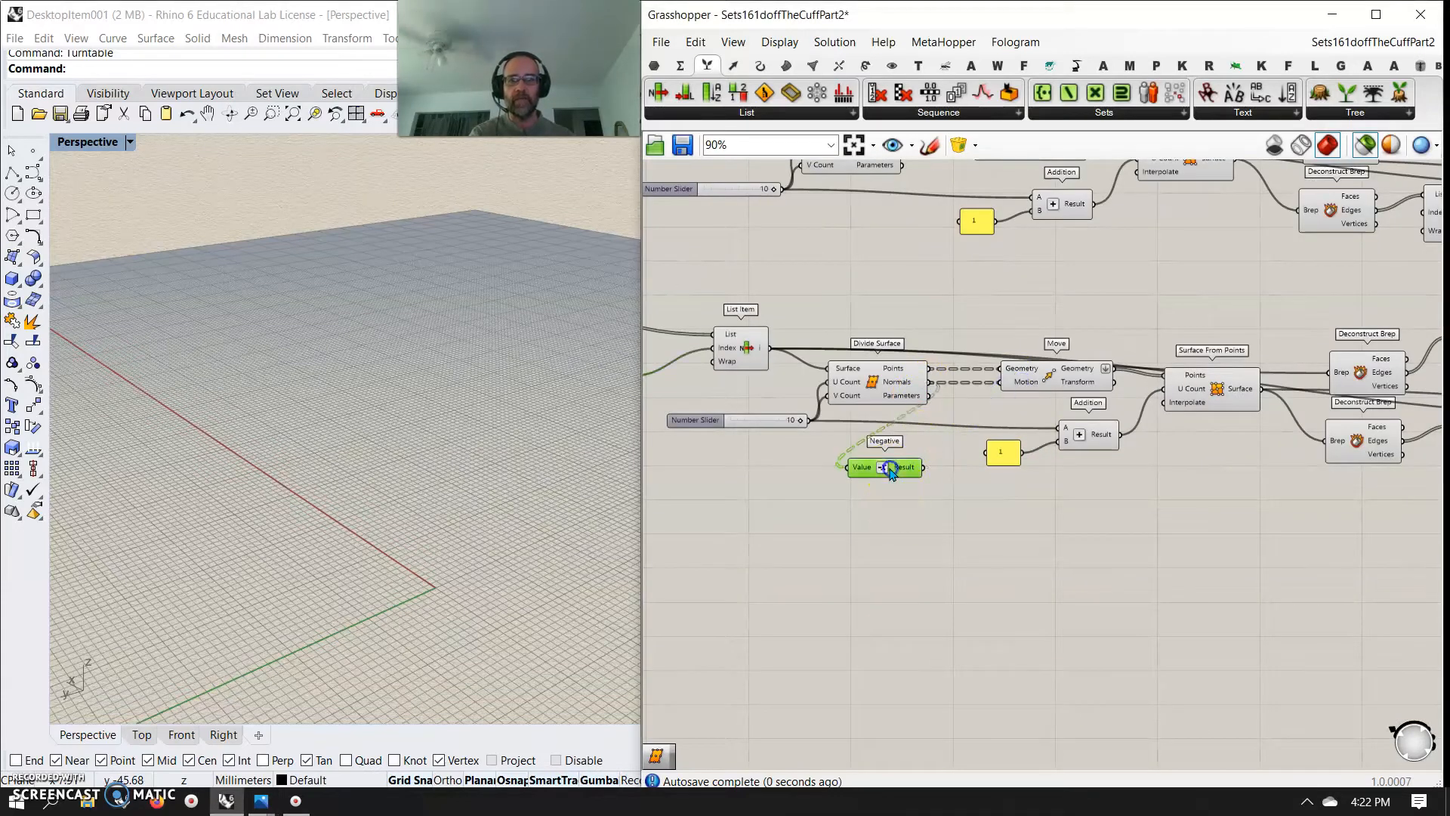
Select the four panel Merge components, check all the panels in the preview and align the components in a column
scroll(1053, 512, "down", 5)
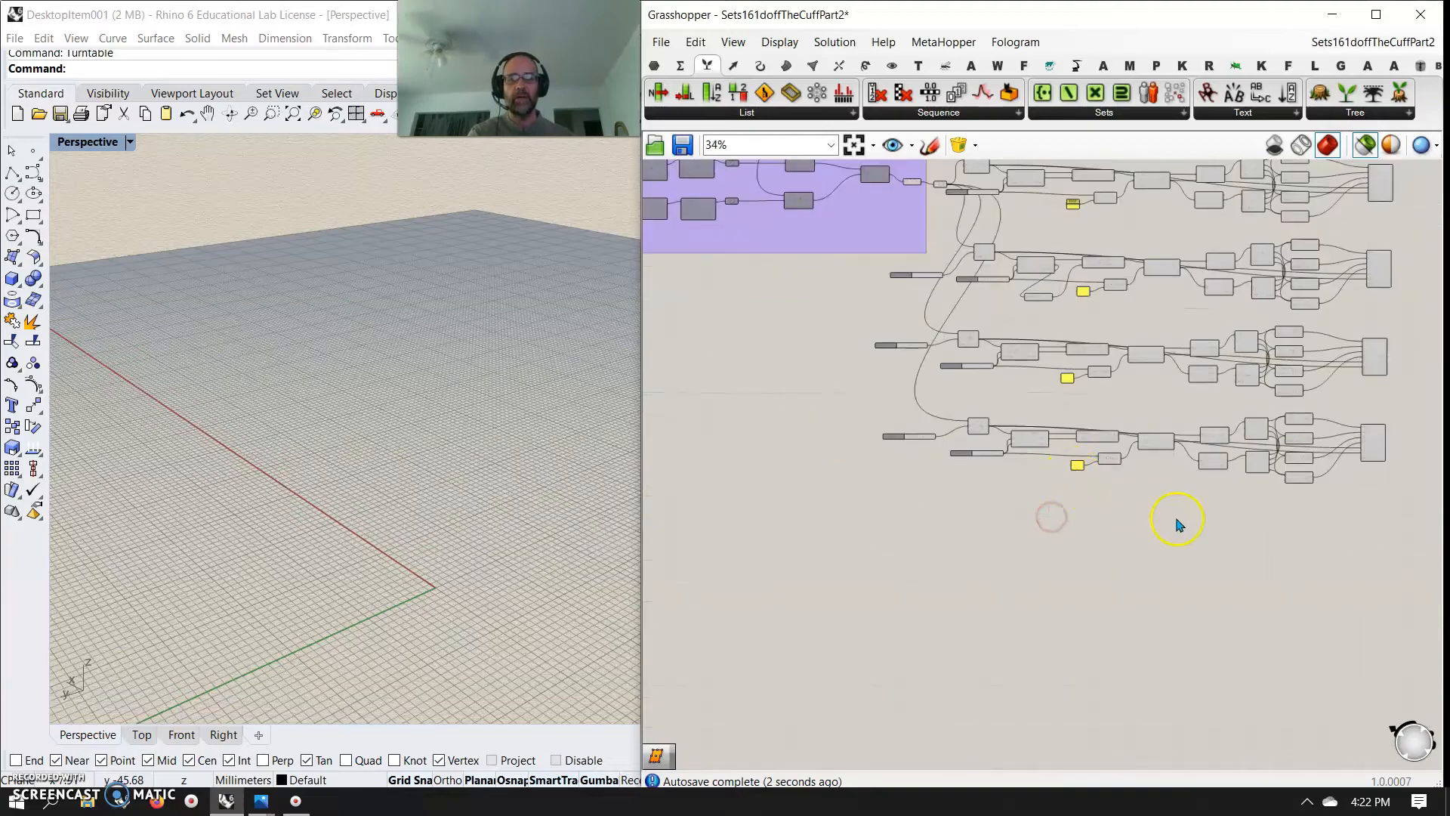
left_click_drag(1219, 518, 1130, 352)
right_click_drag(468, 476, 451, 453)
left_click_drag(1209, 560, 1135, 297)
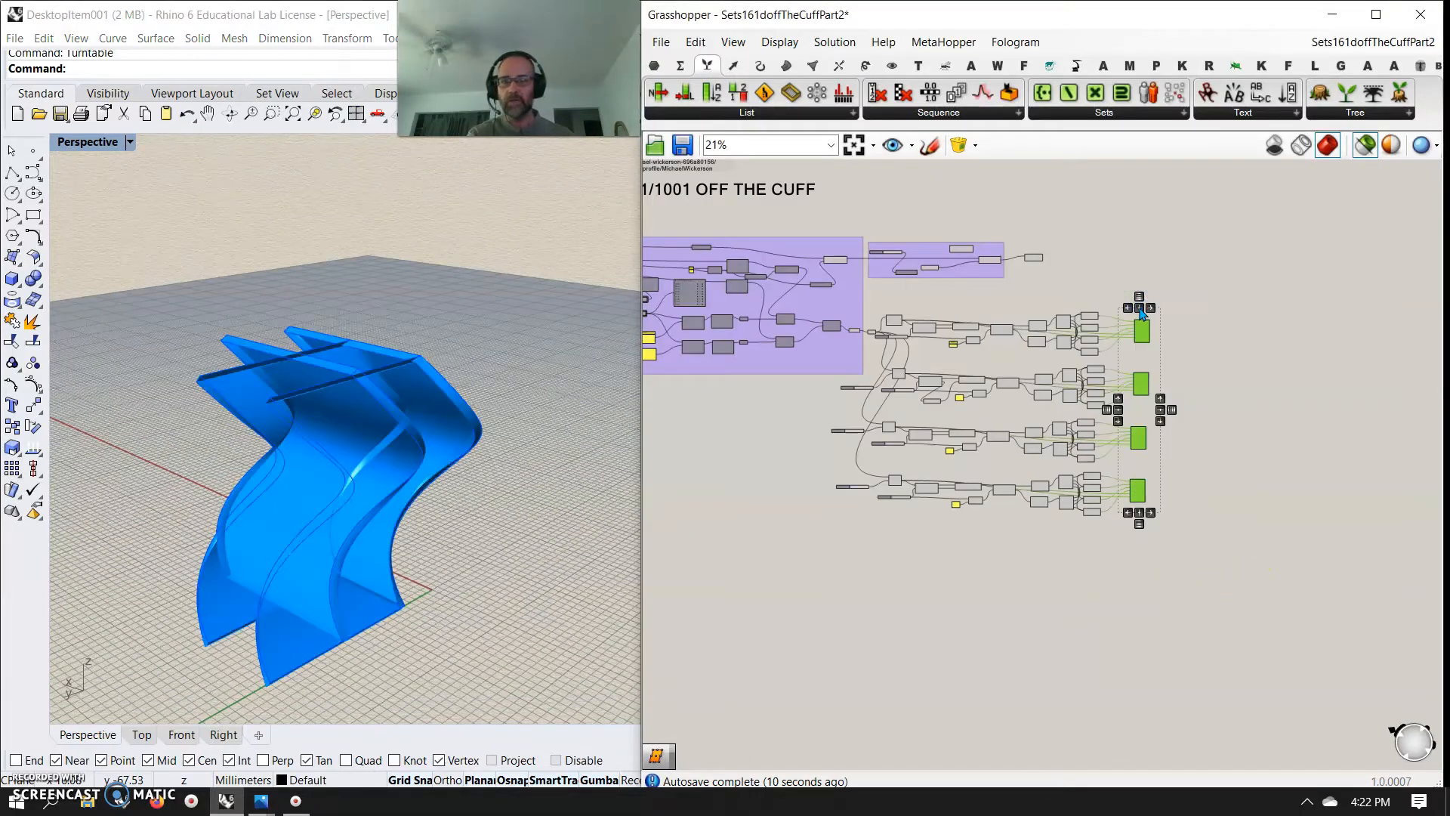
left_click(1097, 391)
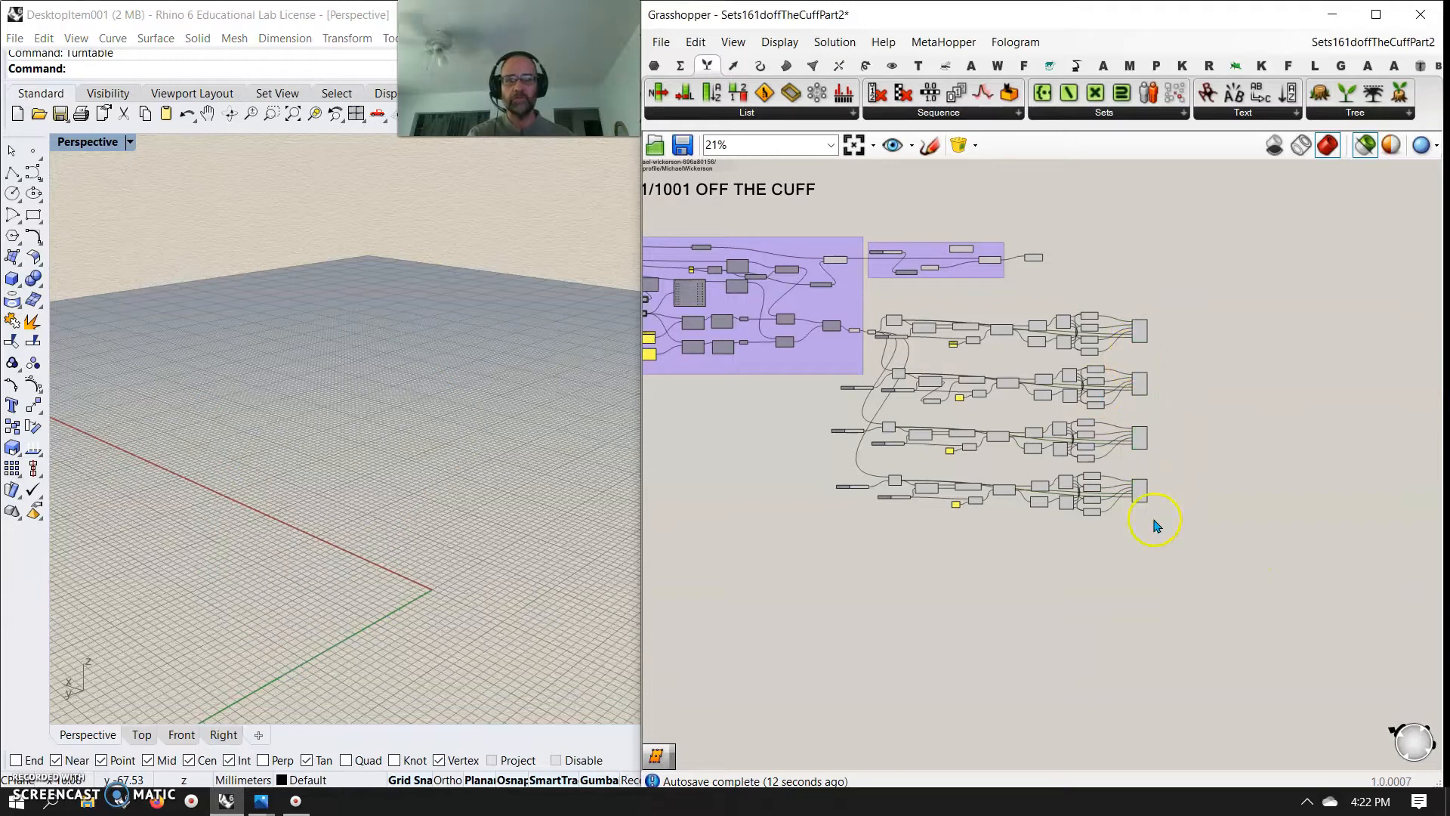
Duplicate the first two panel rows and place the copies below the fourth row as a fifth and sixth row
left_click_drag(1147, 305, 1143, 321)
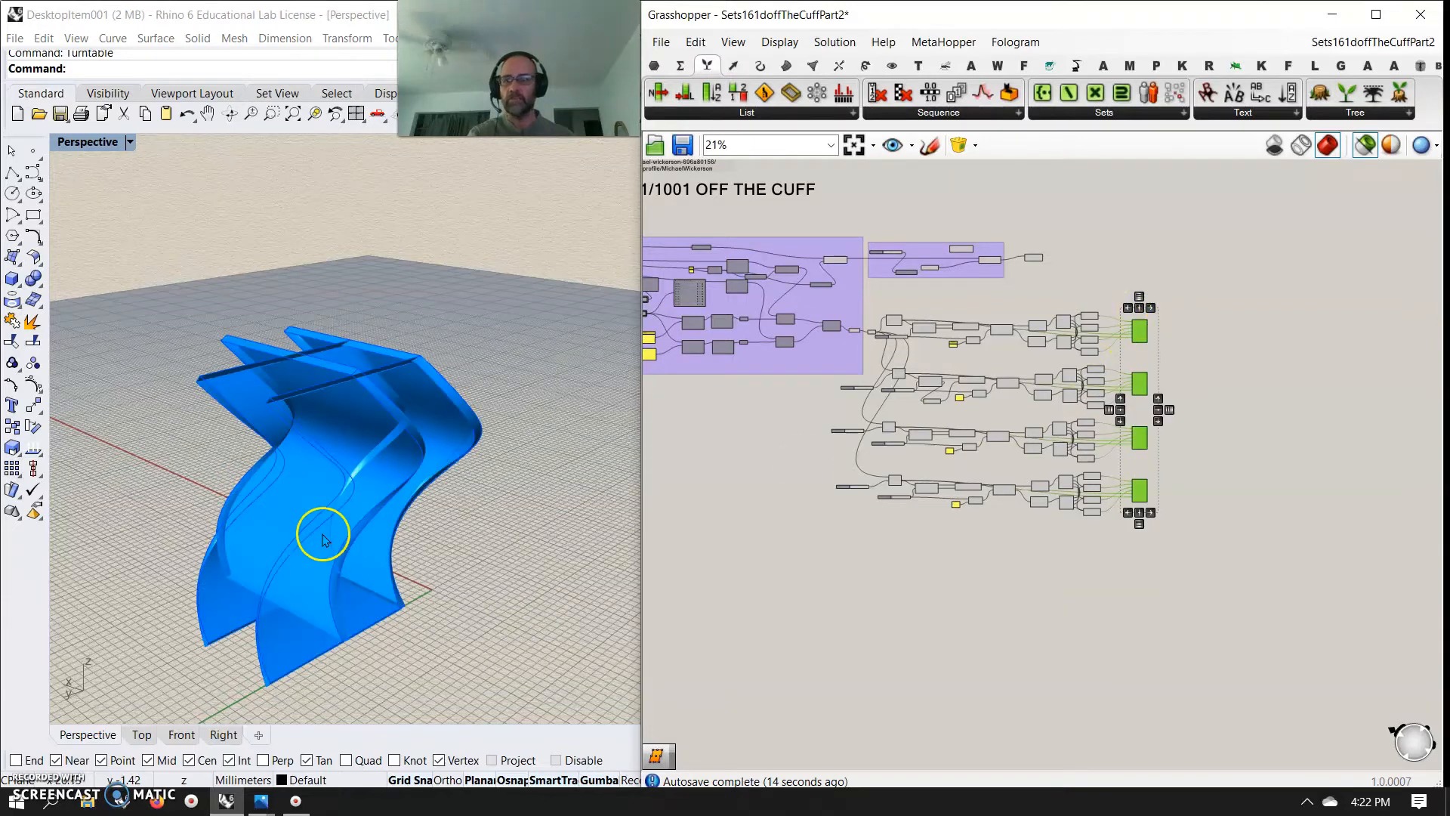
left_click(391, 528)
left_click(1144, 557)
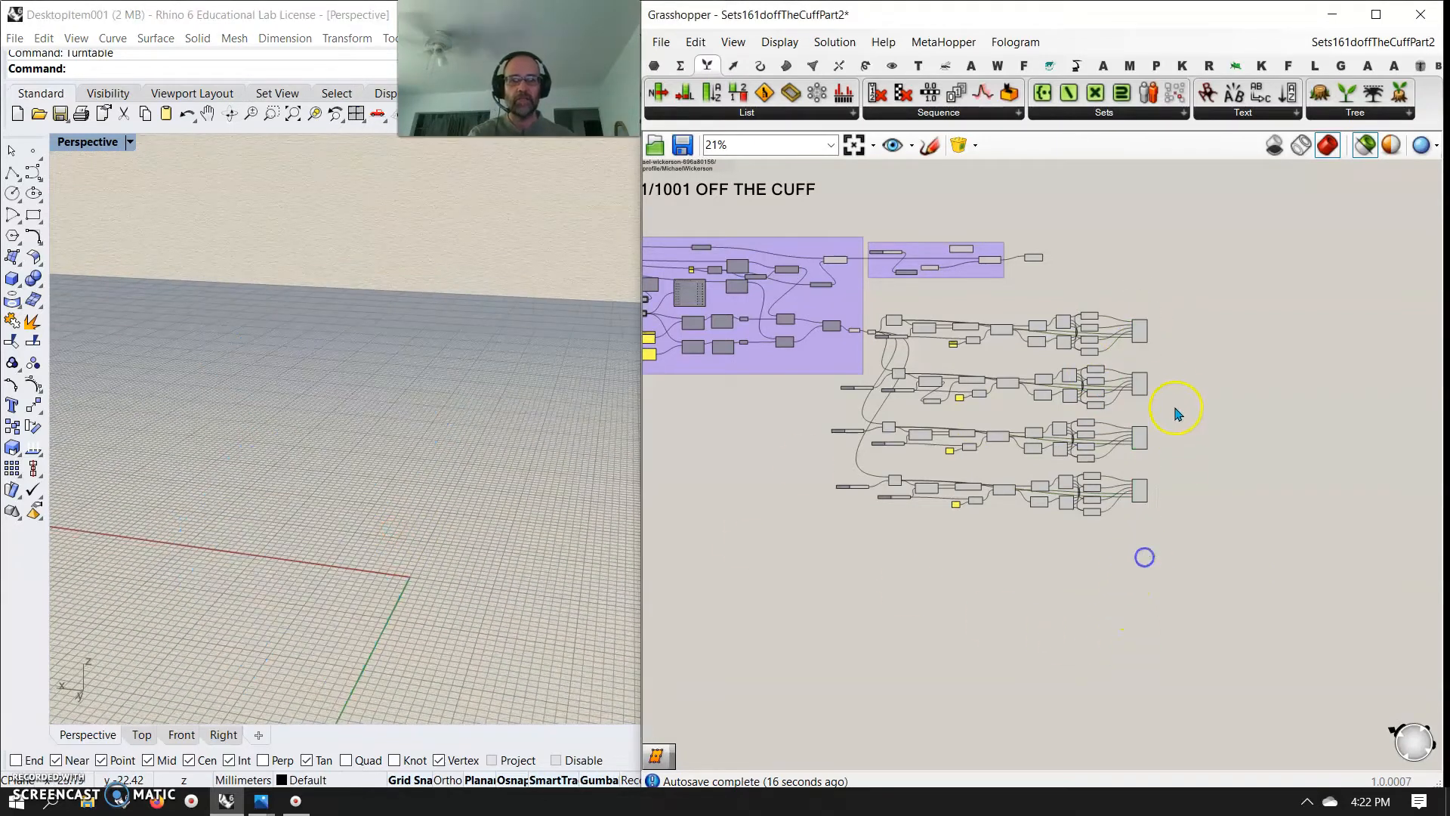
left_click_drag(1168, 415, 887, 308)
left_click_drag(976, 400, 979, 408)
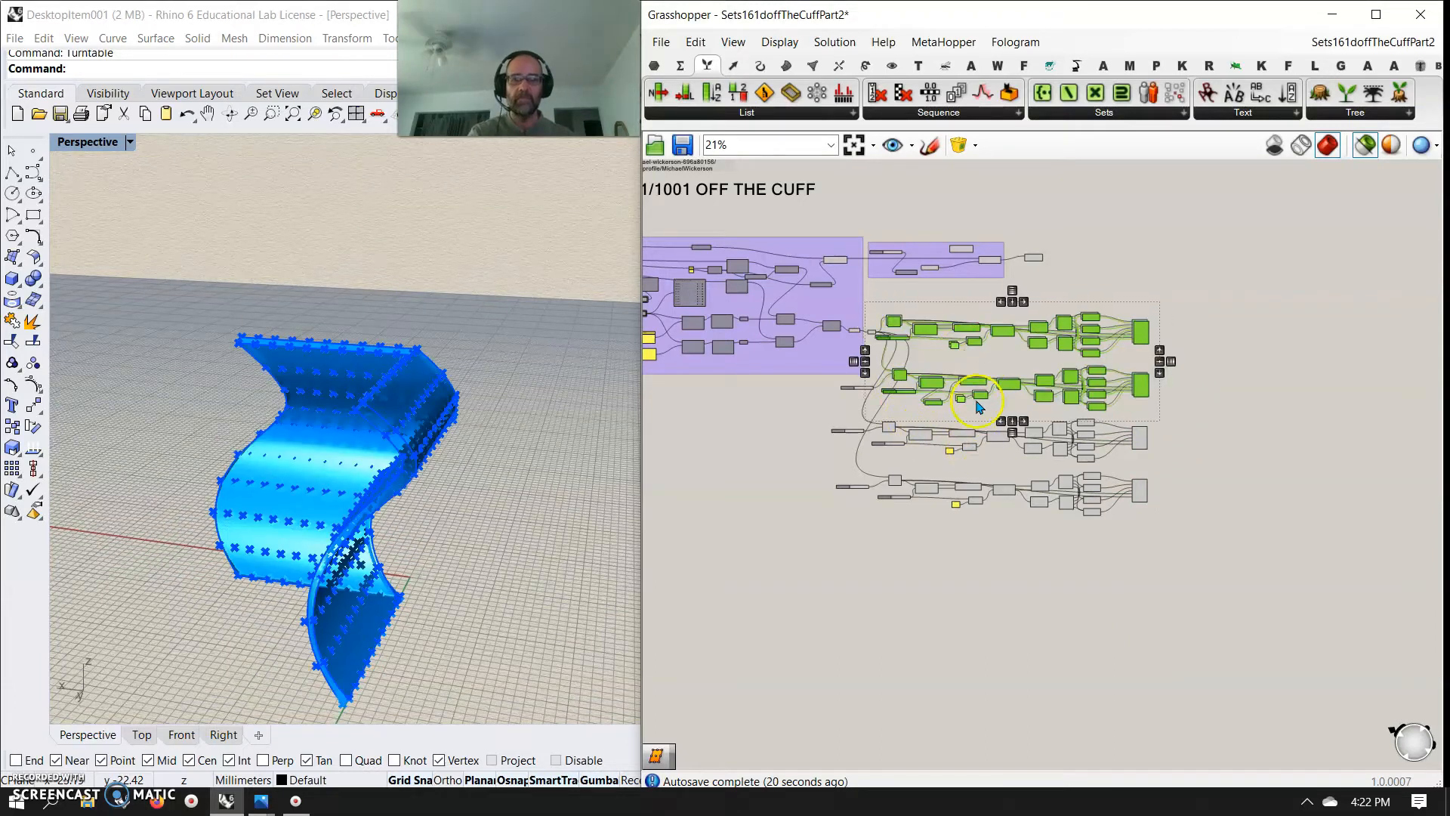
left_click_drag(969, 334, 967, 541)
left_click(928, 661)
Add index sliders set to 4 and 5 and connect them to the List Item Index inputs of the fifth and sixth rows
scroll(910, 586, "up", 5)
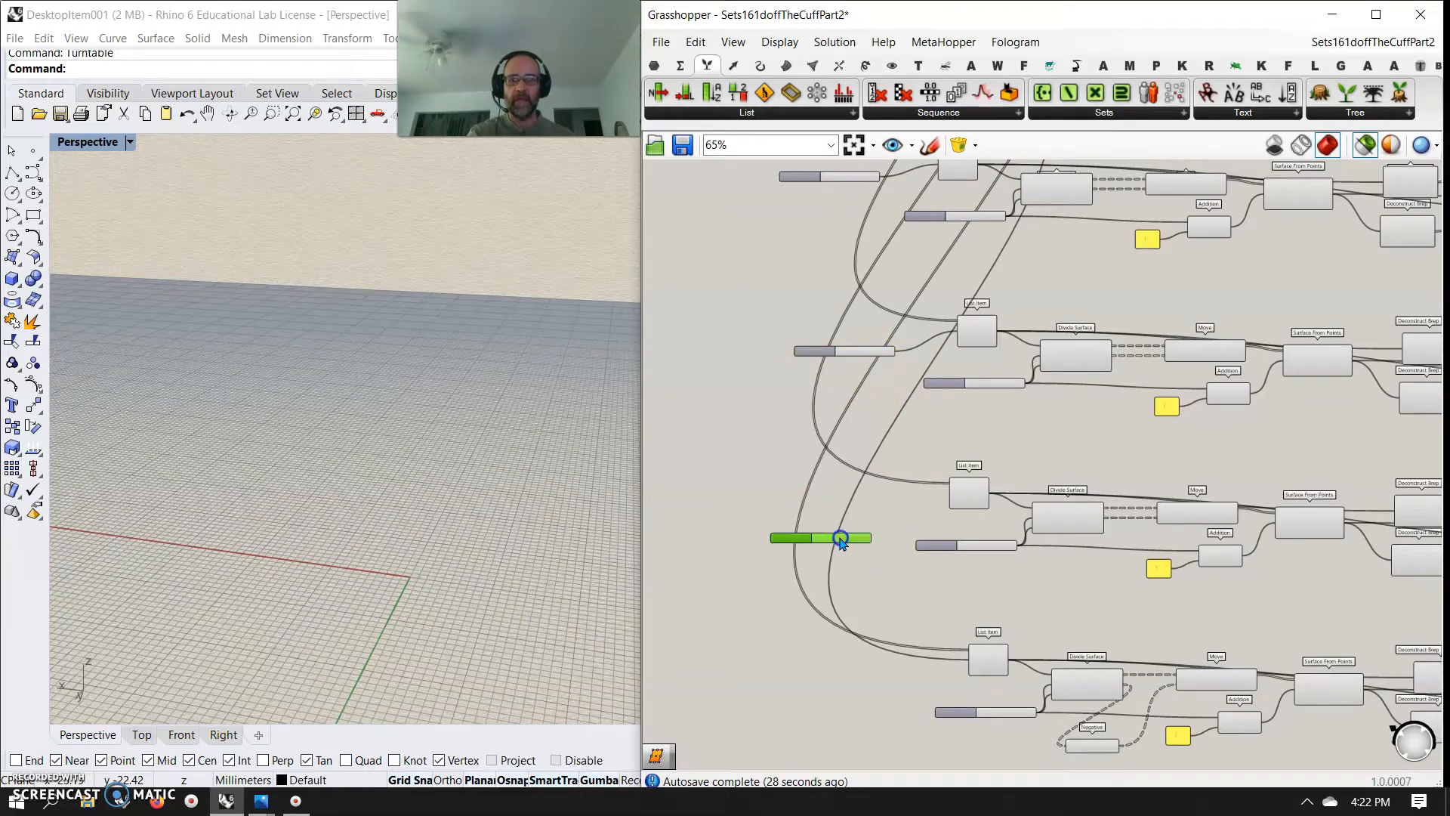
scroll(860, 583, "up", 4)
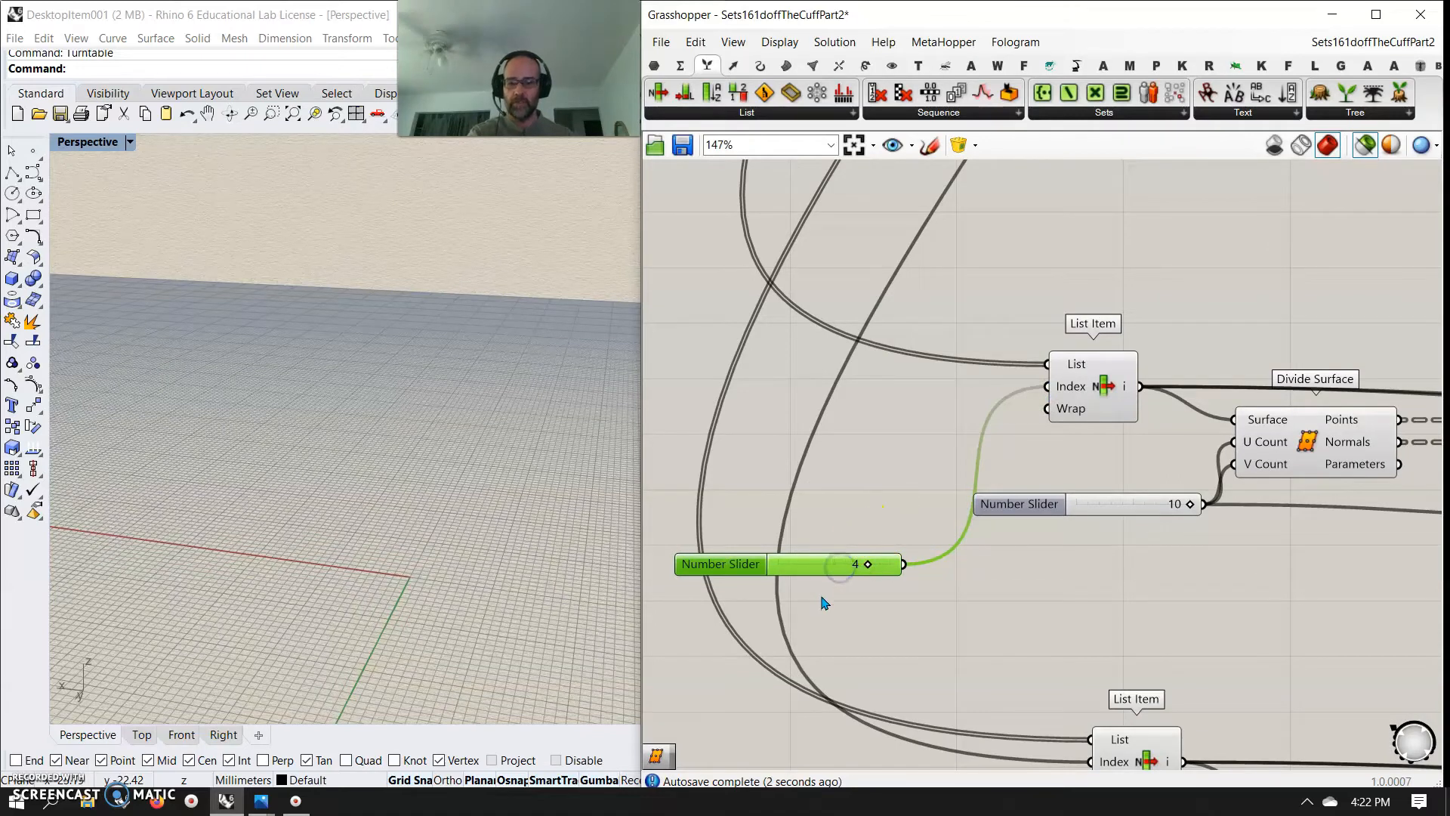
key("ctrl+v")
left_click_drag(828, 581, 825, 752)
right_click_drag(861, 757, 858, 529)
left_click_drag(892, 536, 903, 610)
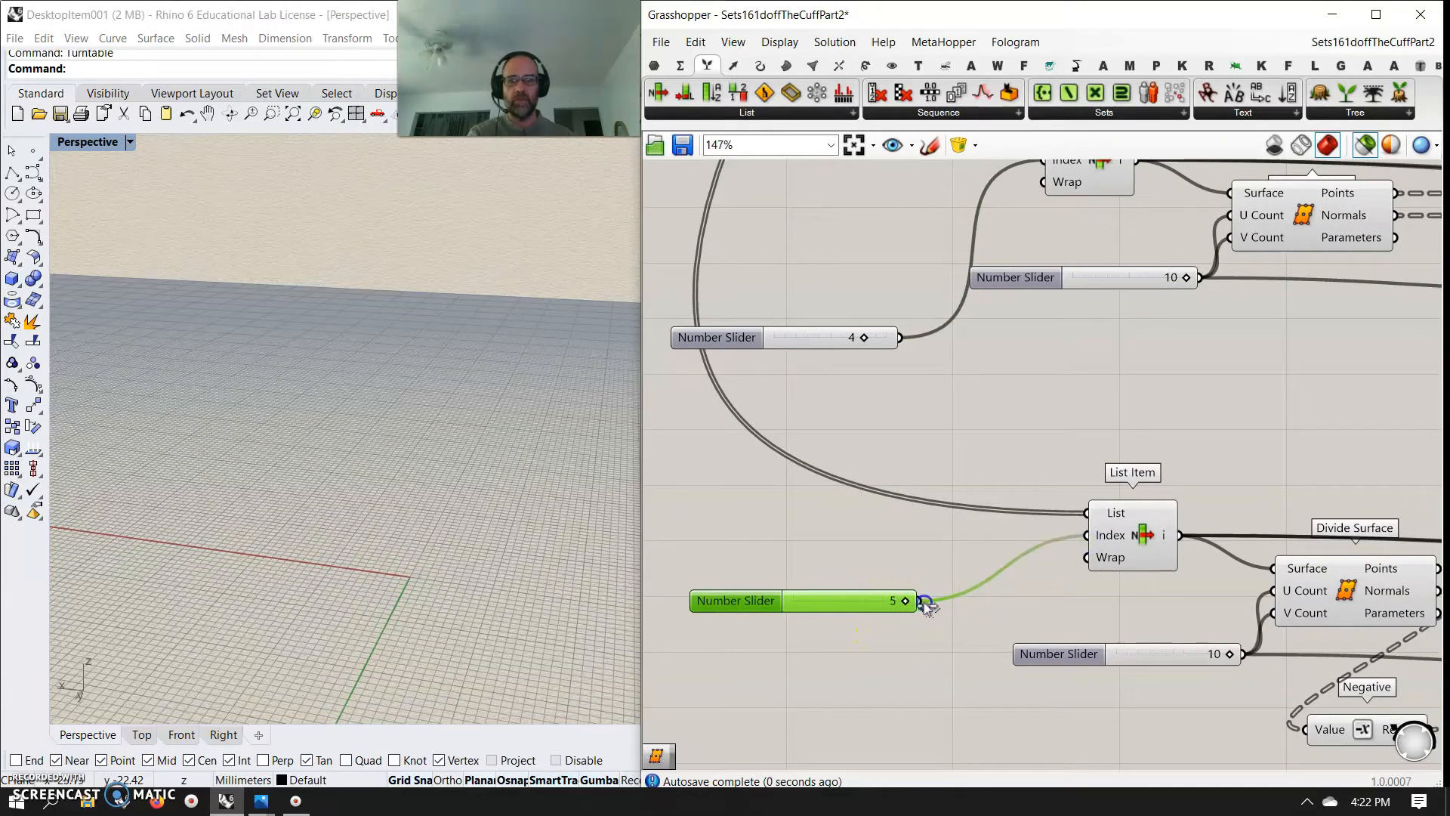
Select the six panel Merge components and examine all the panels together in the preview
scroll(926, 605, "down", 8)
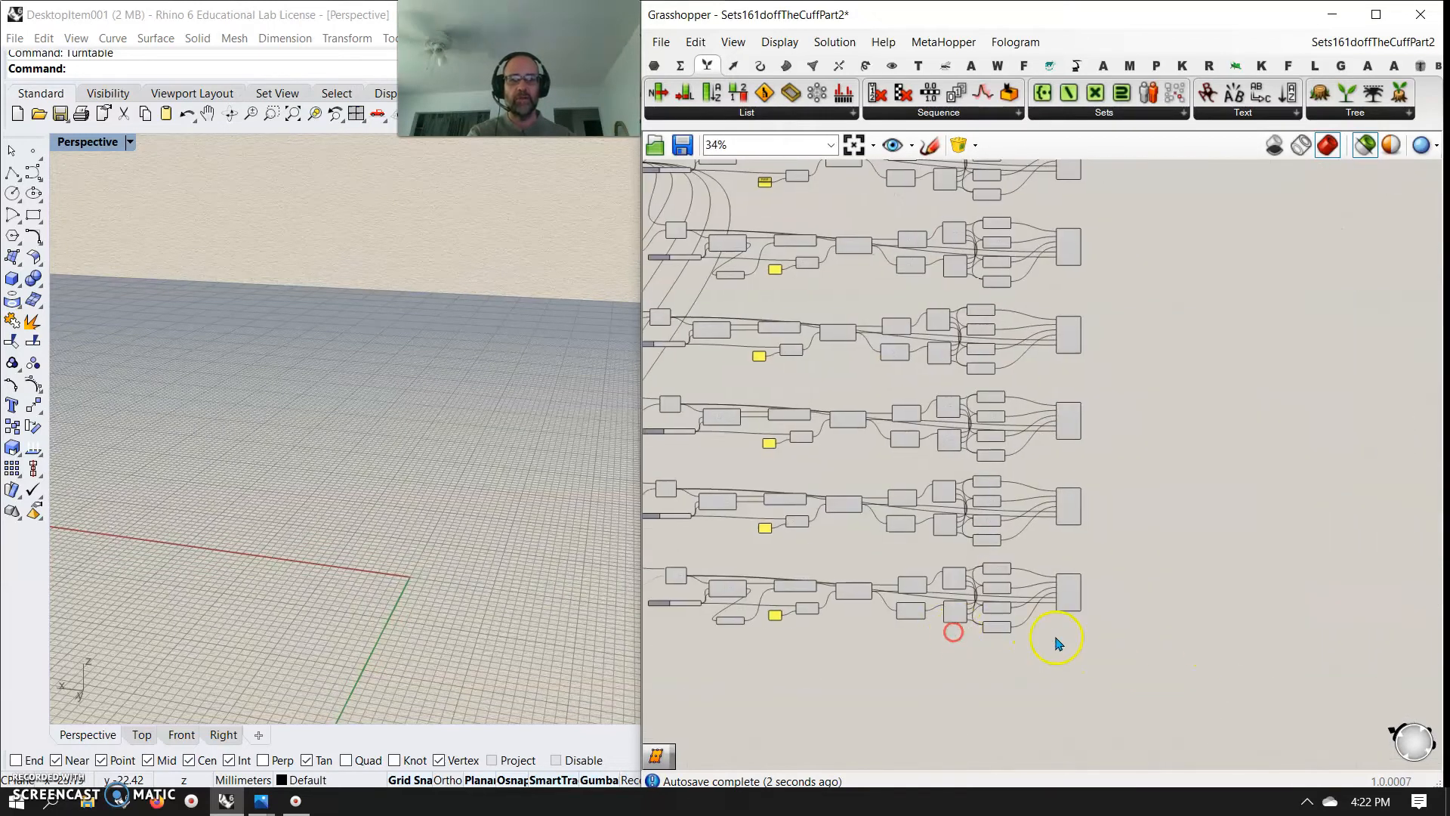
scroll(1057, 642, "down", 1)
left_click_drag(1135, 651, 1088, 266)
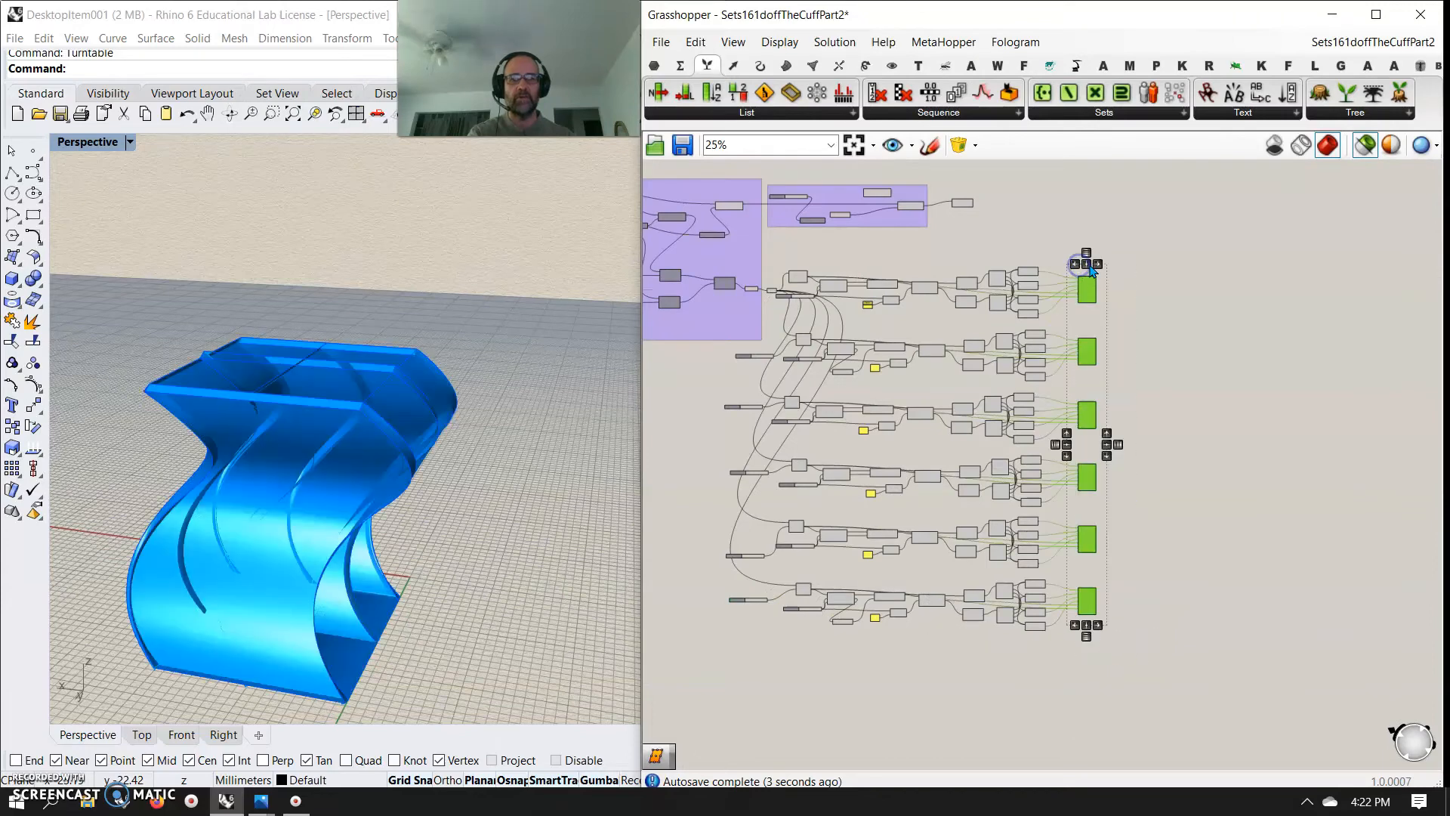
right_click_drag(392, 529, 374, 599)
scroll(385, 561, "up", 6)
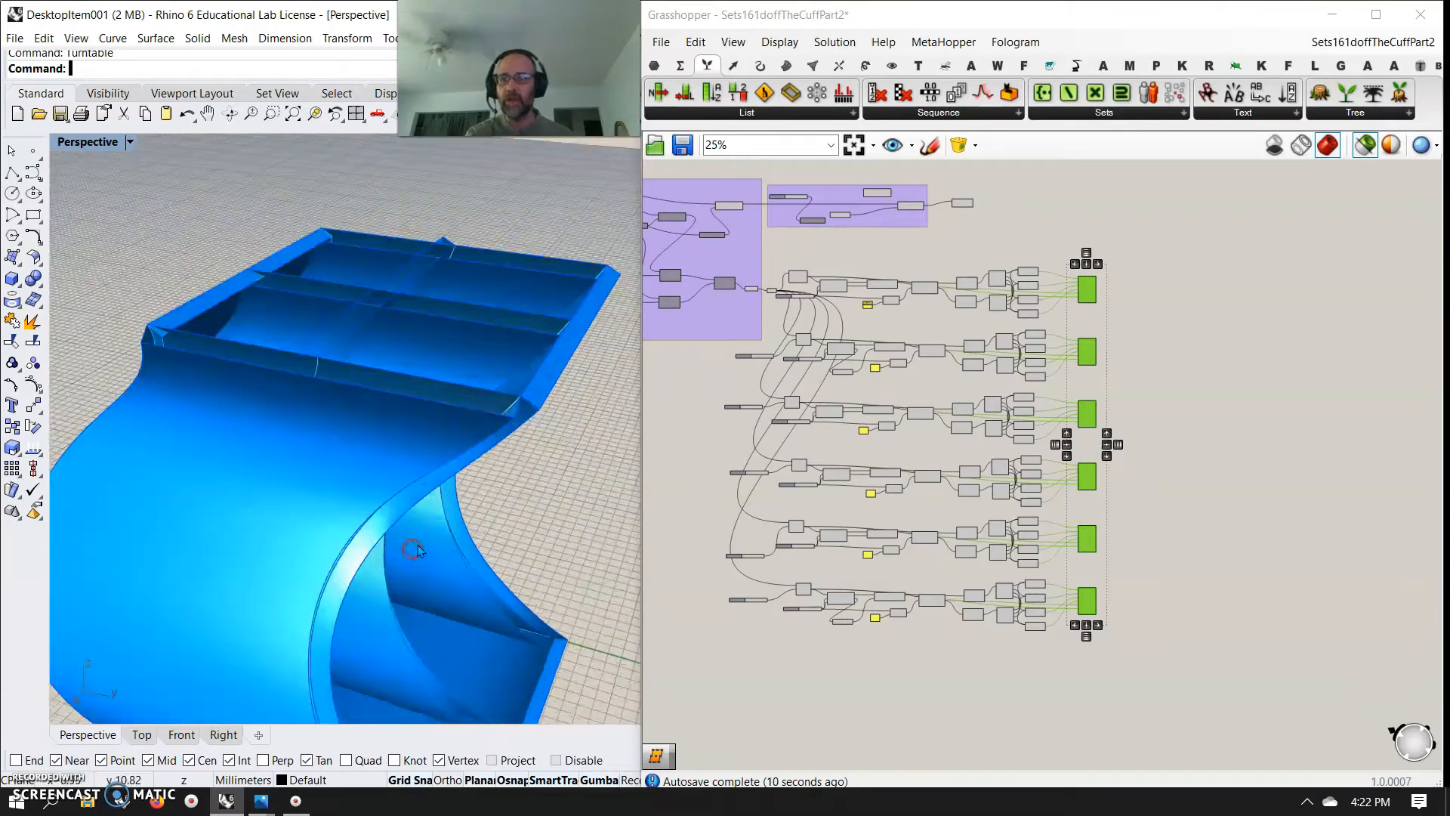
Preview all components instead of only selected ones and examine the offset directions of the sixth and fifth panels
left_click(1125, 709)
left_click(1088, 602)
right_click_drag(453, 574, 519, 544)
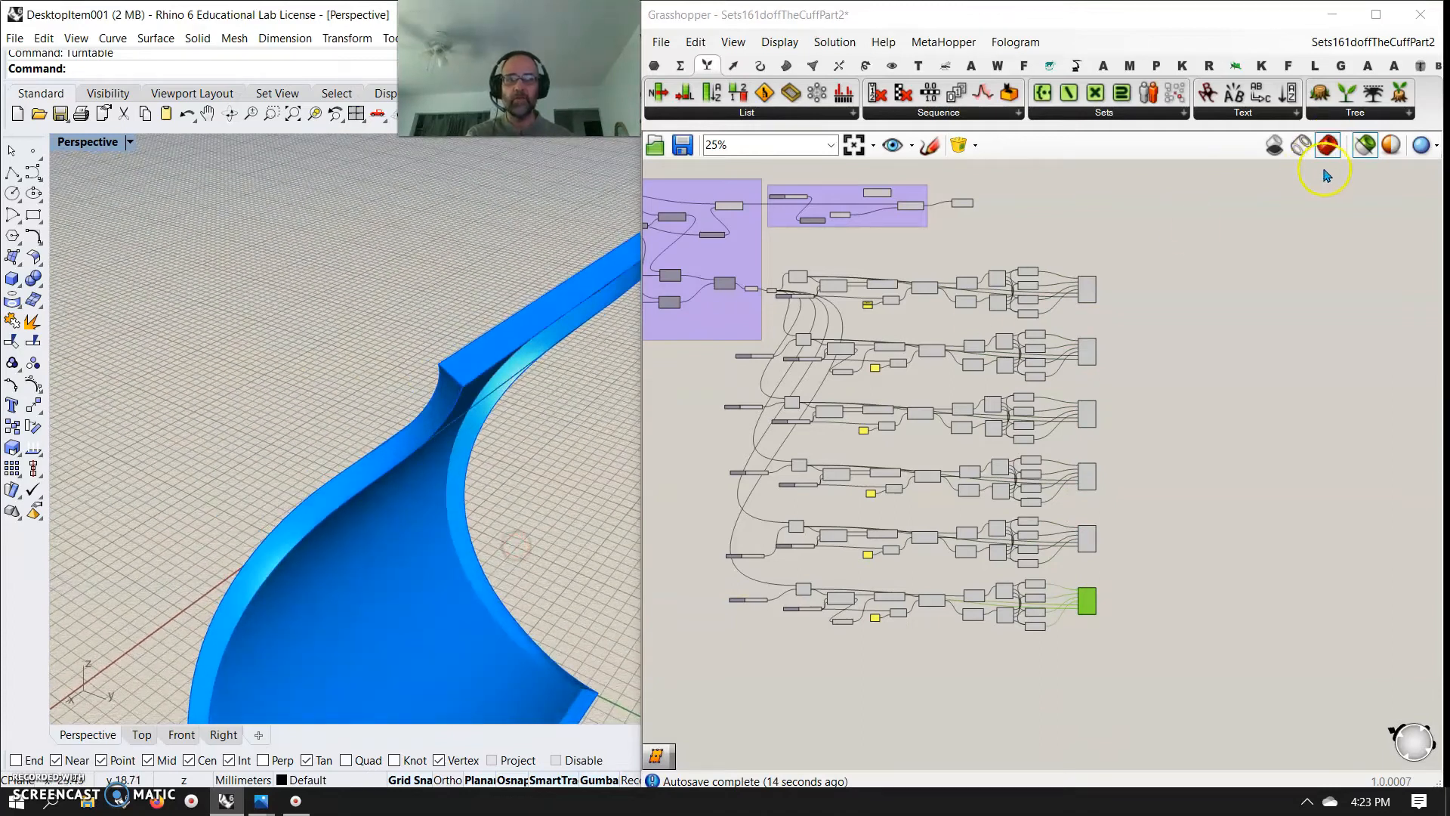
left_click(1365, 149)
right_click_drag(512, 537, 542, 504)
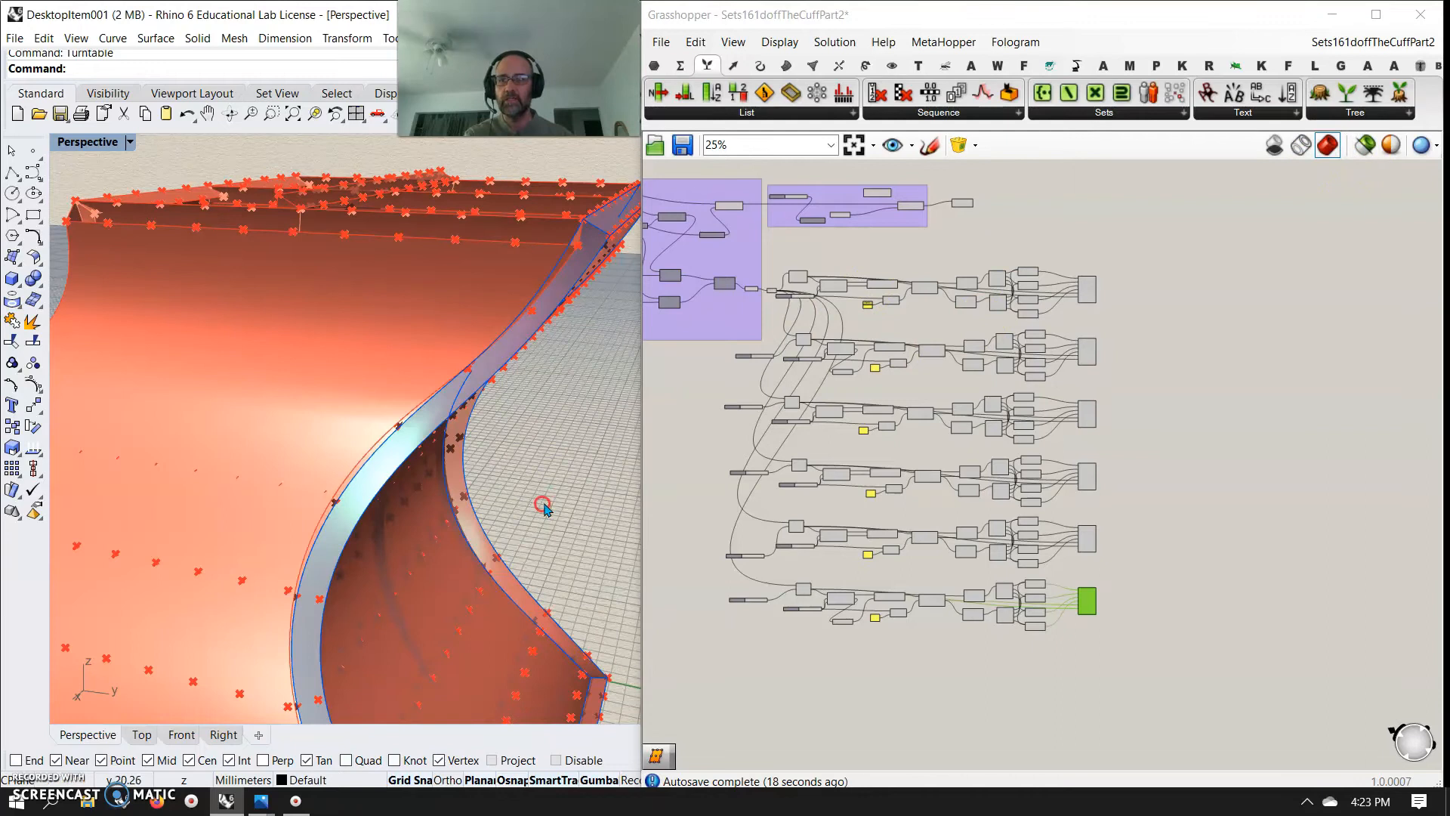
left_click(1090, 545)
right_click_drag(344, 461, 344, 452)
scroll(916, 609, "up", 6)
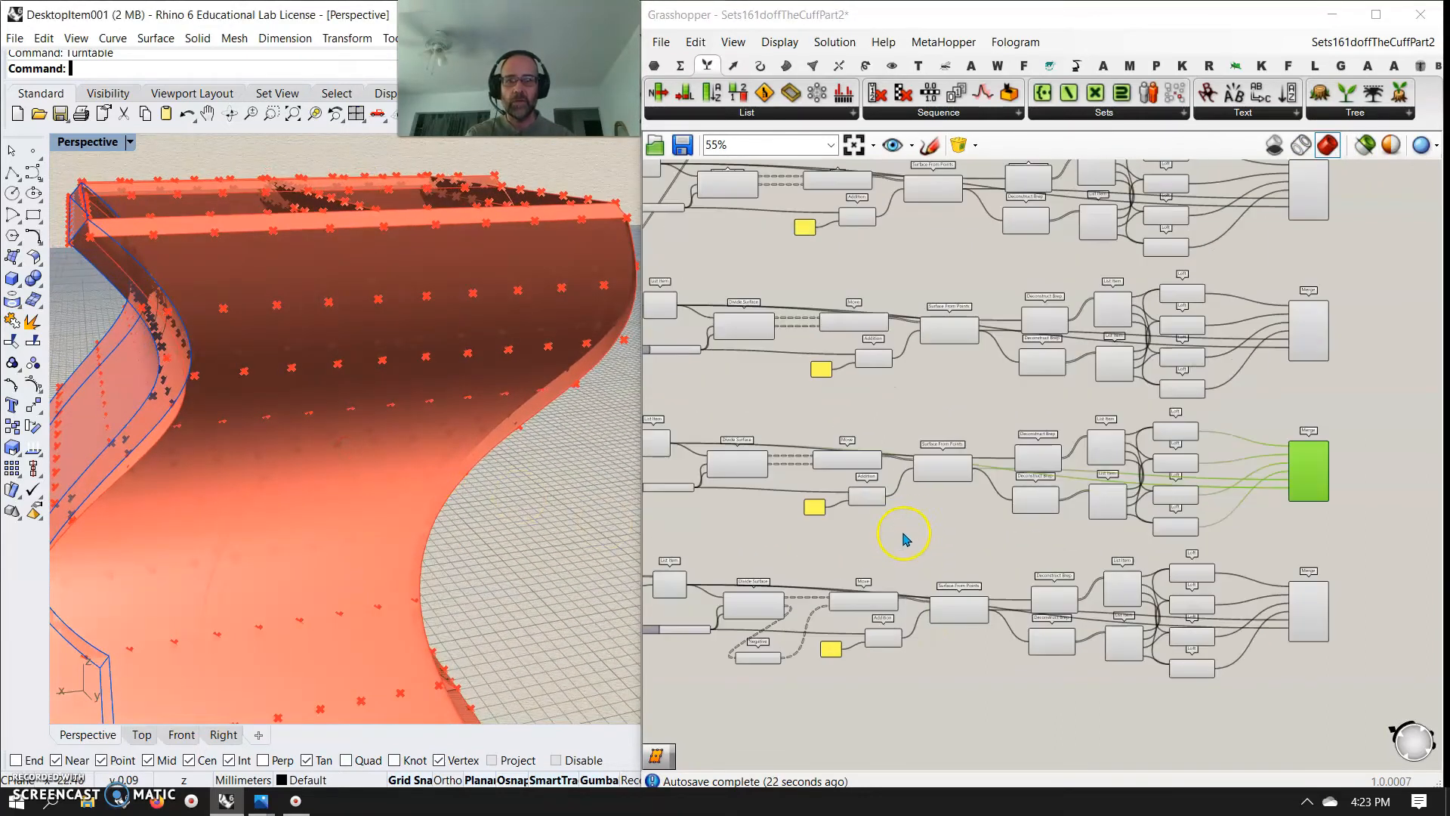
Insert a Negative component in the fifth row between Divide Surface's Normals and the Move's Motion input
right_click_drag(805, 560, 968, 580)
left_click_drag(849, 769, 888, 511)
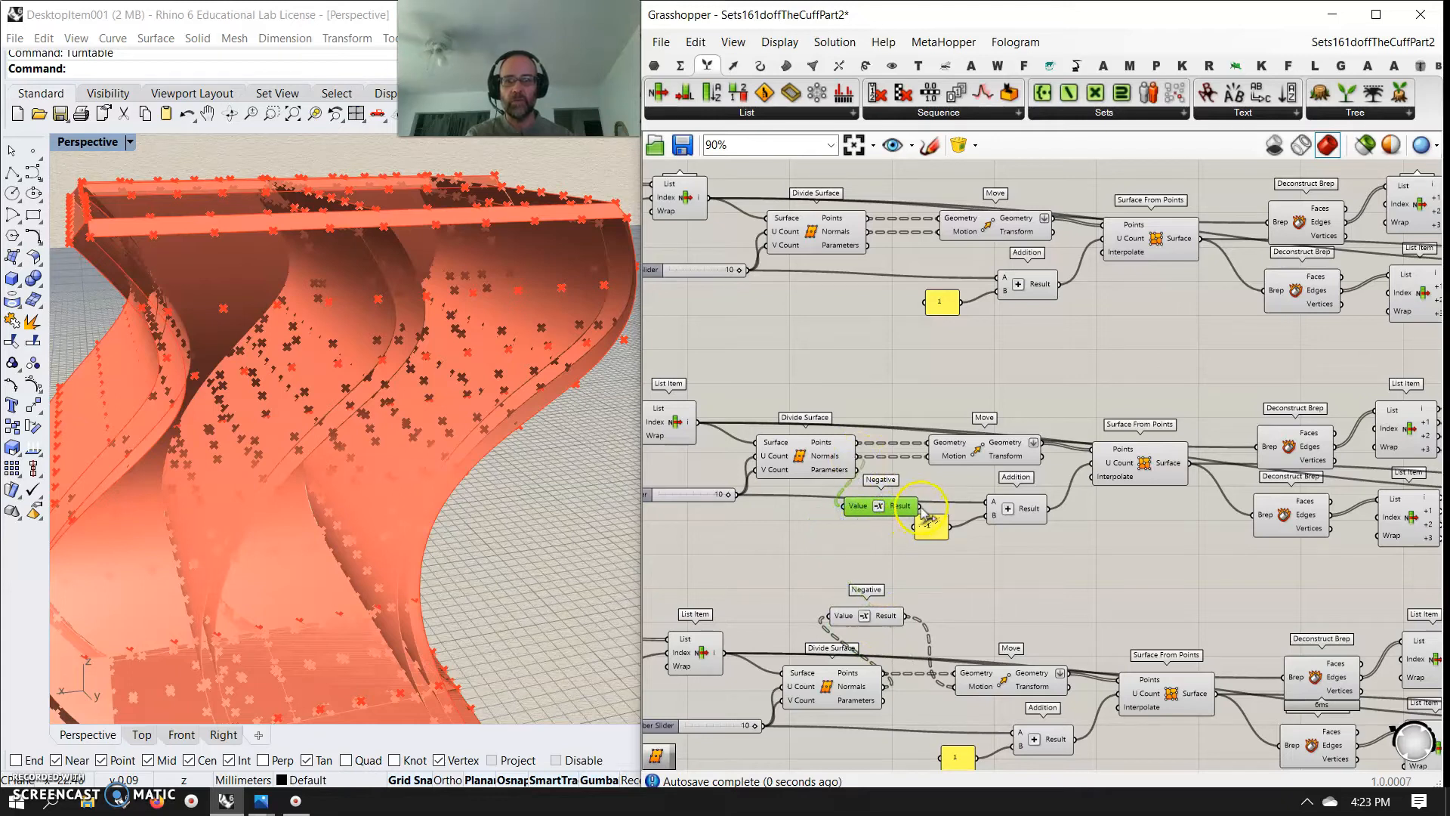
scroll(950, 469, "down", 3)
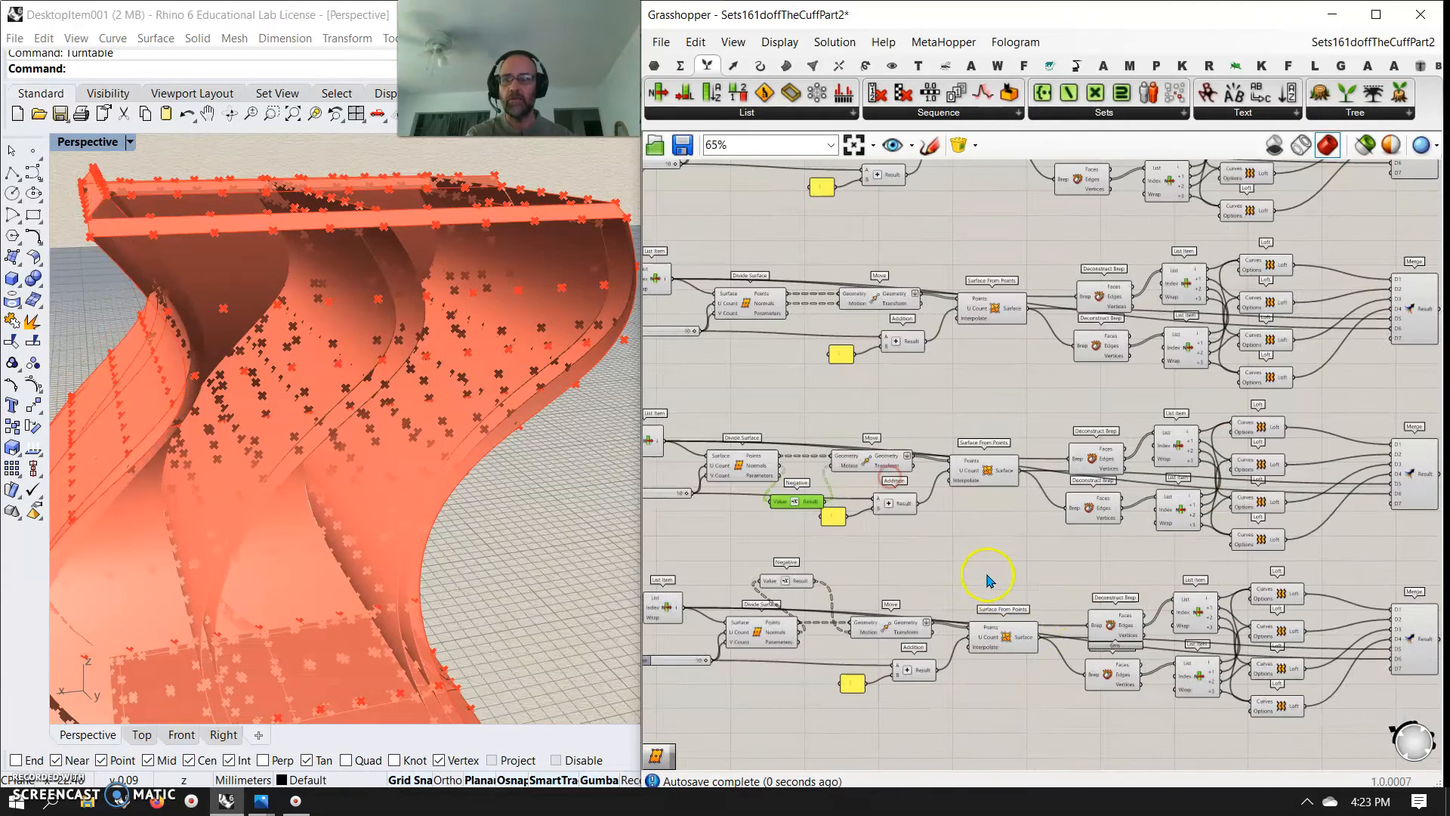
Select the sixth, fifth and fourth rows' Merge components in turn and examine each panel's position and thickness
left_click(1285, 648)
right_click_drag(427, 521, 494, 514)
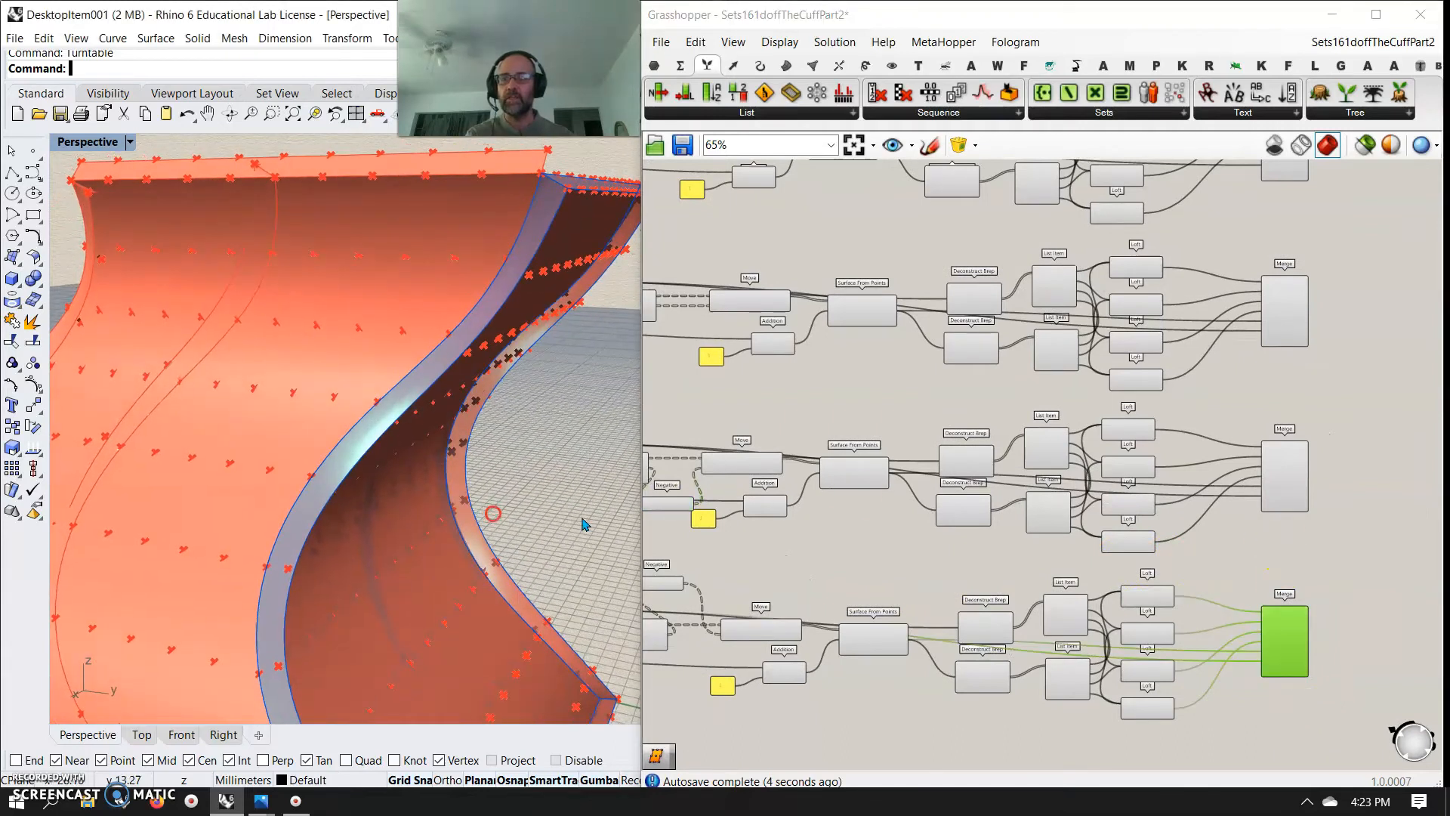
left_click(1284, 478)
right_click_drag(528, 423, 48, 446)
right_click_drag(158, 453, 365, 489)
scroll(304, 527, "down", 7)
right_click_drag(302, 531, 666, 350)
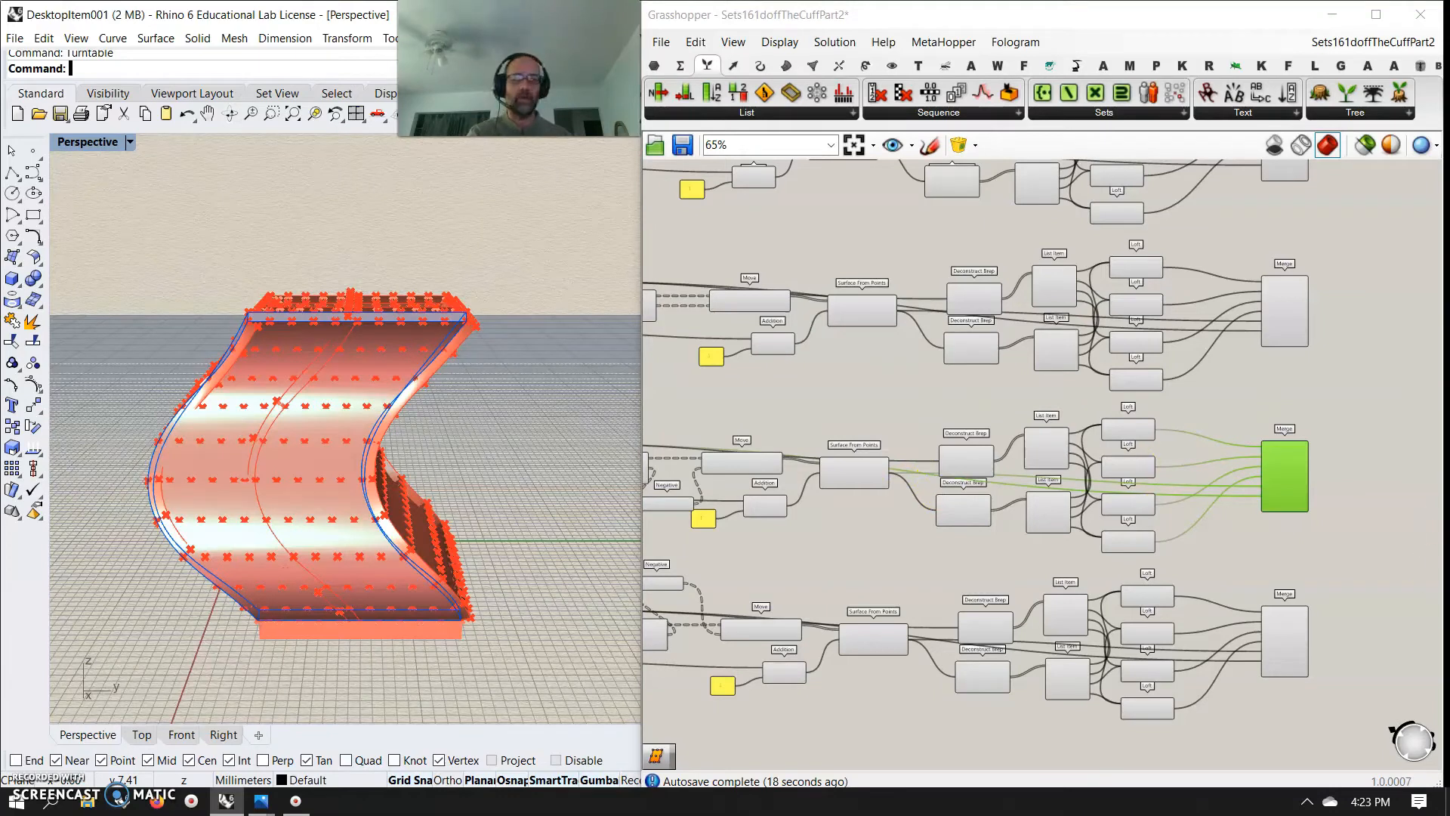
scroll(1353, 552, "down", 4)
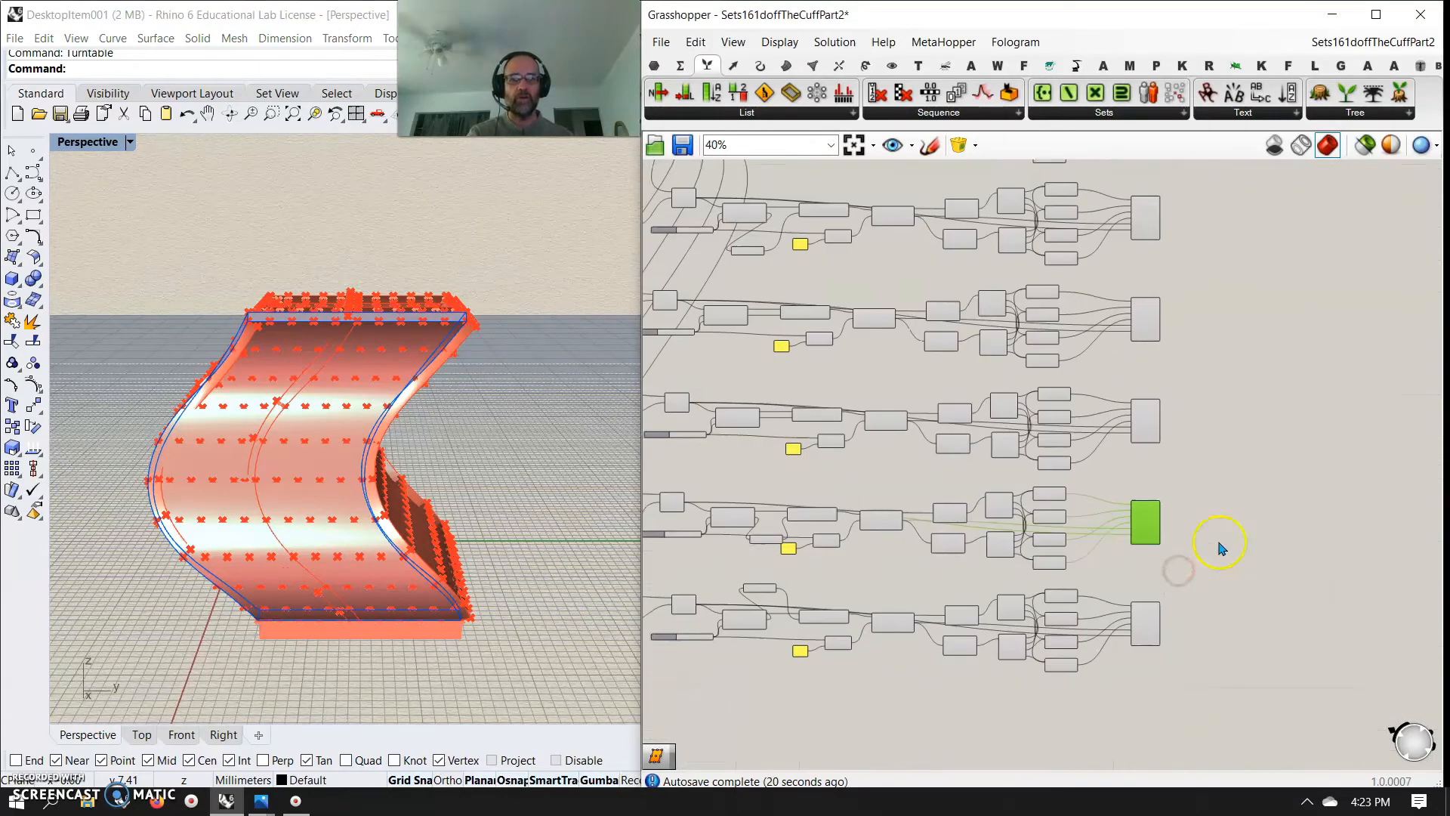
left_click(1104, 453)
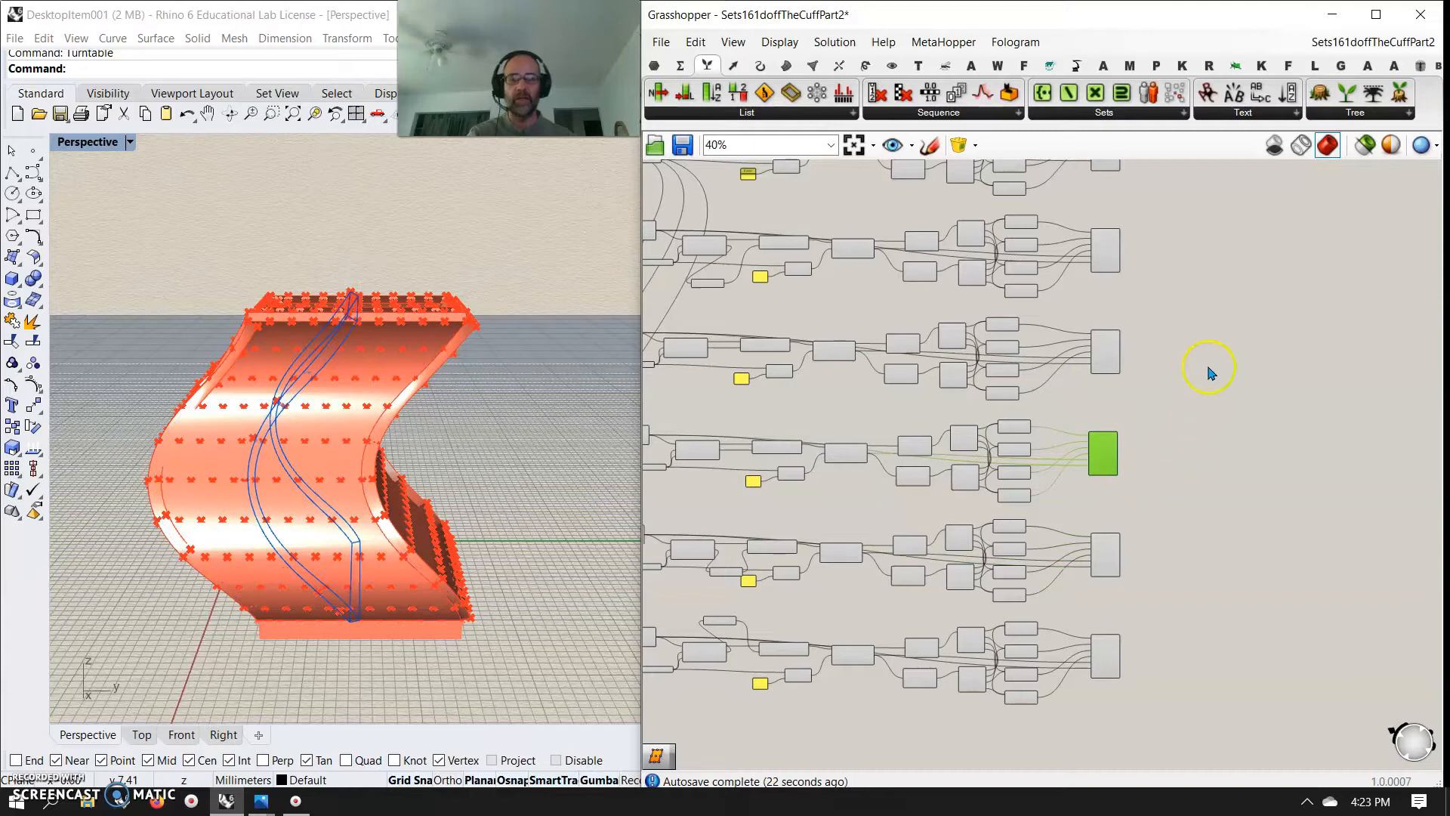
Place a two-input Merge component beside the first panel's Merge, with the extruded base feeding its Data 1 input
scroll(1189, 423, "up", 2)
right_click_drag(1187, 345, 1186, 606)
scroll(1198, 456, "up", 3)
right_click_drag(1181, 304, 1255, 717)
right_click_drag(819, 426, 1093, 440)
left_click_drag(895, 316, 1419, 524)
right_click_drag(1373, 611, 1173, 415)
left_click_drag(1212, 321, 1220, 404)
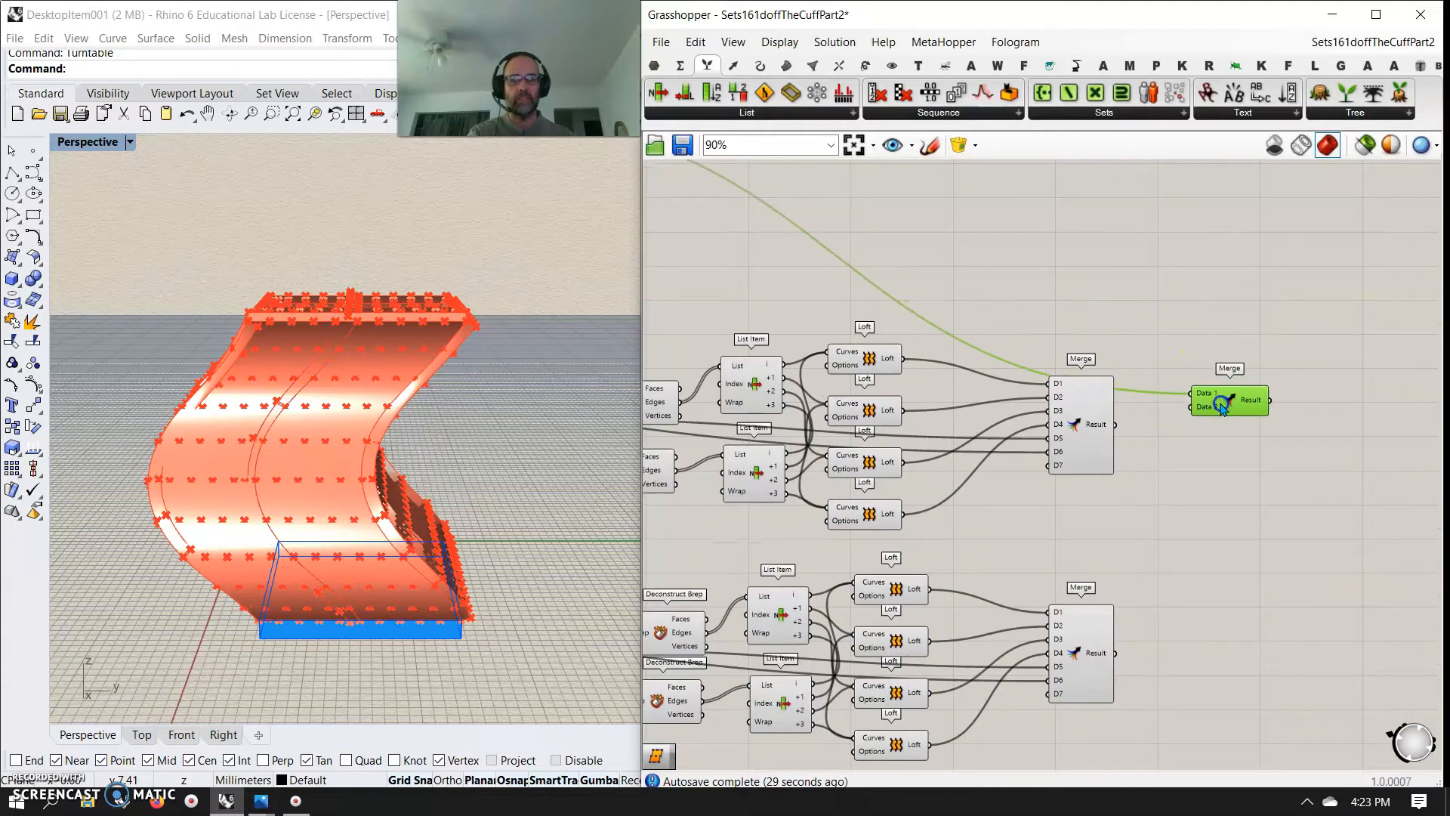
Connect the Results of all six panel Merge components to the final Merge's inputs D2 to D7
left_click_drag(1161, 461, 1121, 443)
left_click_drag(1240, 410, 1201, 730)
right_click_drag(1203, 731, 1217, 472)
left_click_drag(1217, 472, 1262, 704)
right_click_drag(1190, 740, 1195, 420)
left_click_drag(1242, 409, 1201, 551)
left_click_drag(1237, 554, 1241, 716)
right_click_drag(1202, 765, 1188, 522)
left_click_drag(1197, 483, 1195, 480)
left_click_drag(1231, 454, 1234, 661)
right_click_drag(1191, 735, 1178, 630)
left_click_drag(1182, 601, 1288, 217)
Check the merged base and panels in the preview and flatten the final Merge's Result output
right_click_drag(1336, 431, 1069, 170)
left_click_drag(999, 558, 1032, 342)
right_click_drag(1156, 371, 1095, 380)
right_click_drag(621, 351, 467, 431)
right_click(982, 346)
left_click(1021, 417)
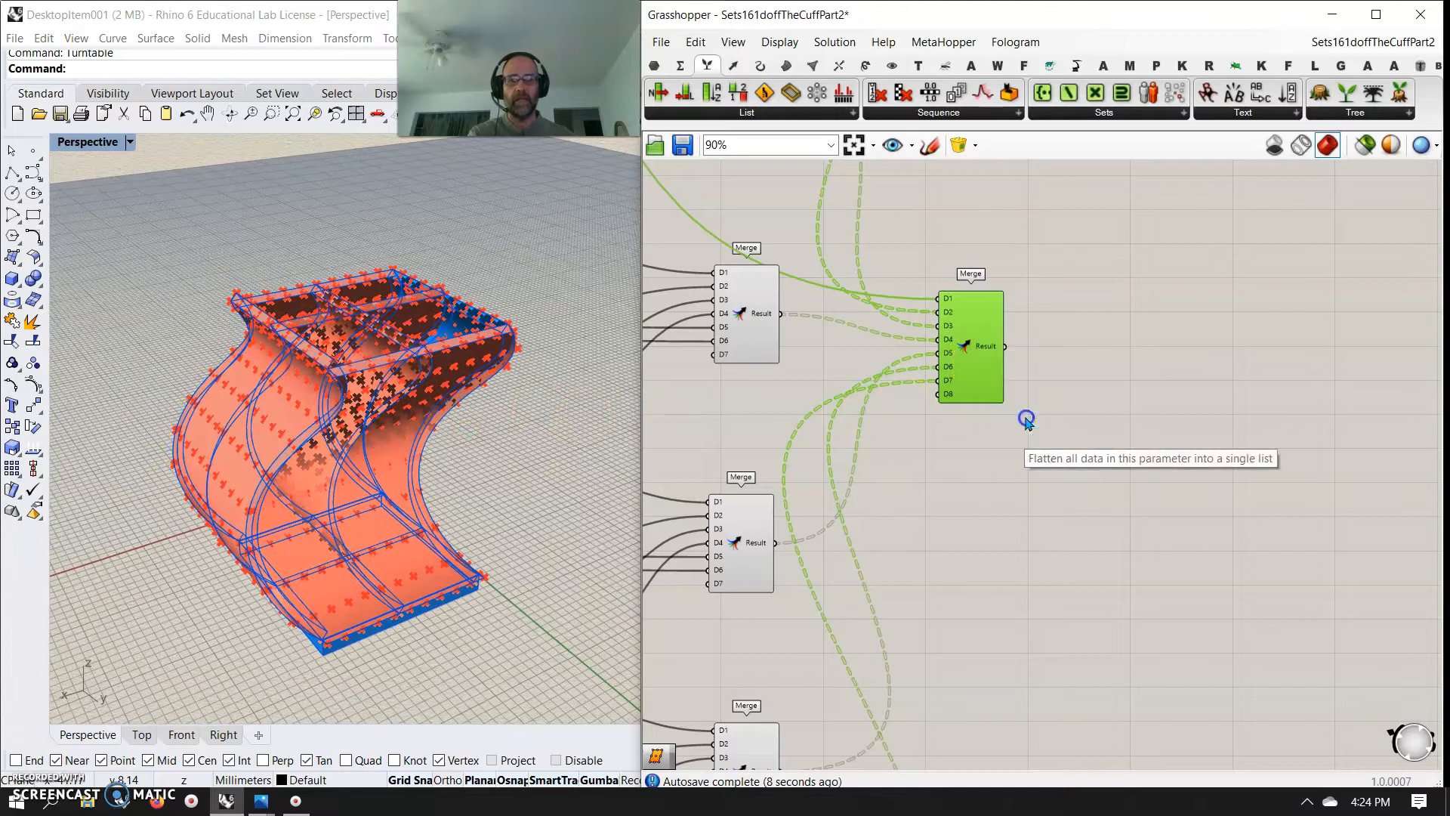
Add a Brep Join component, feed it the final Merge's Result, align it and check its joined Breps
double_click(1148, 345)
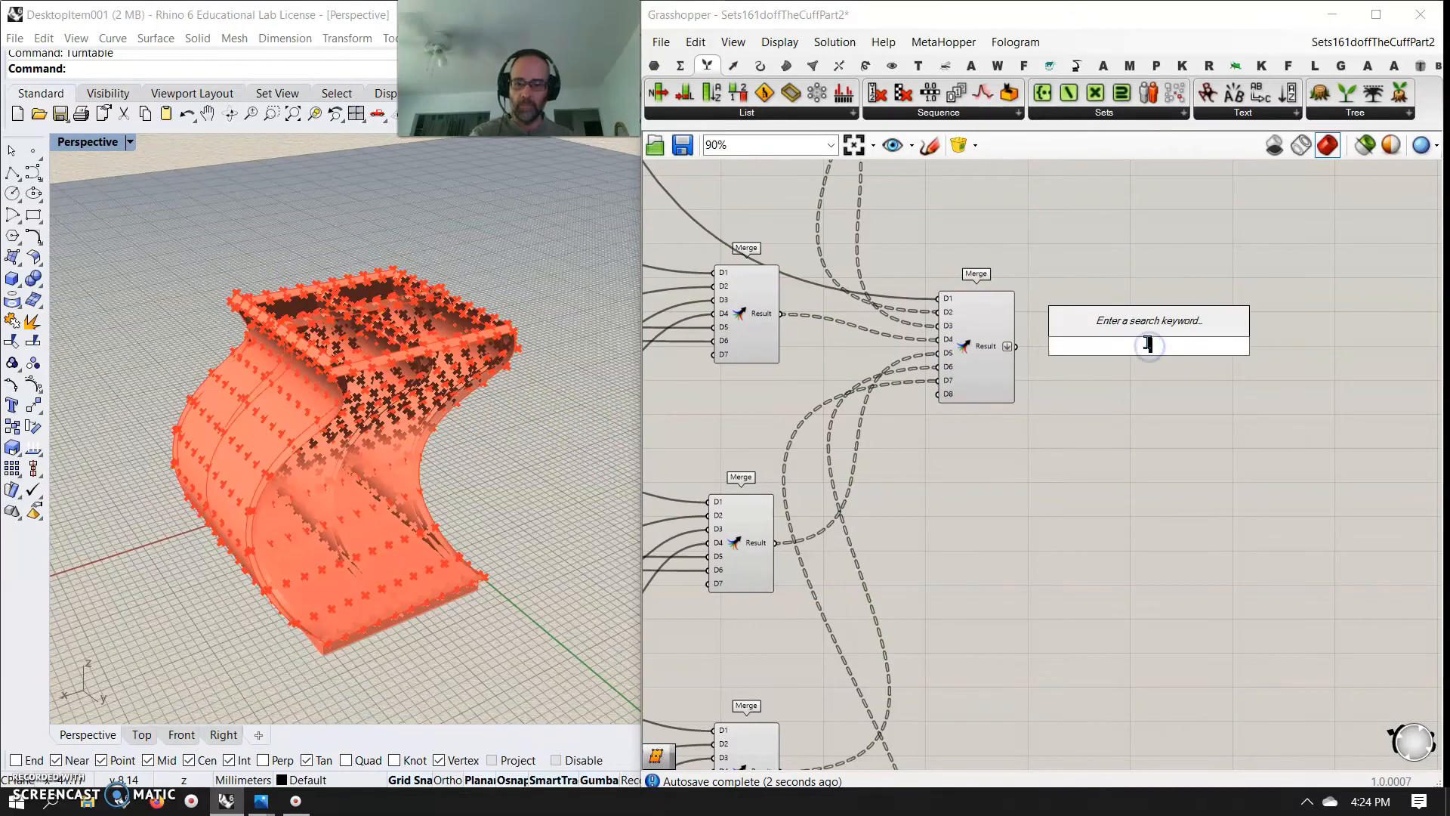
type("brep")
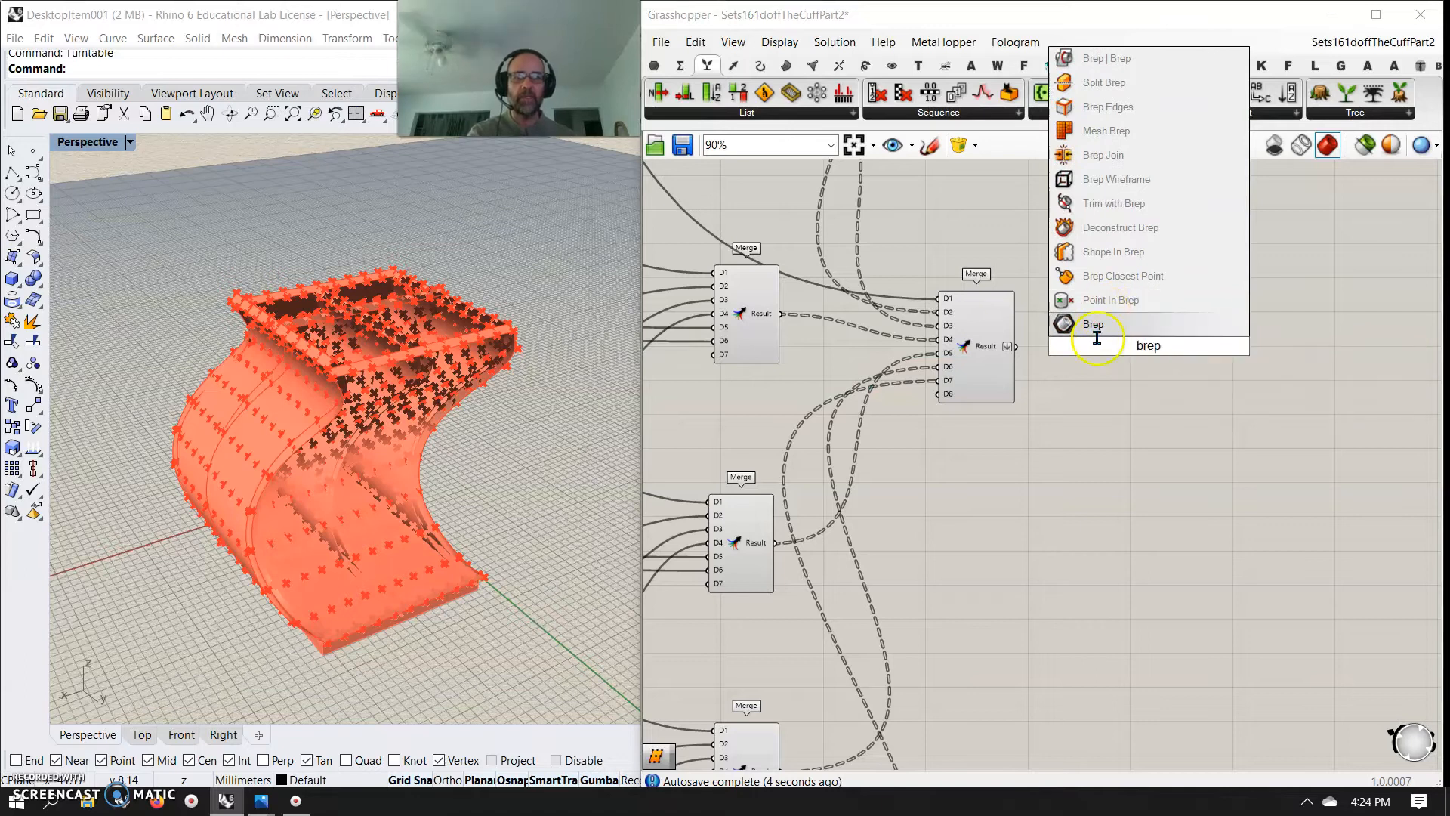
left_click(1108, 156)
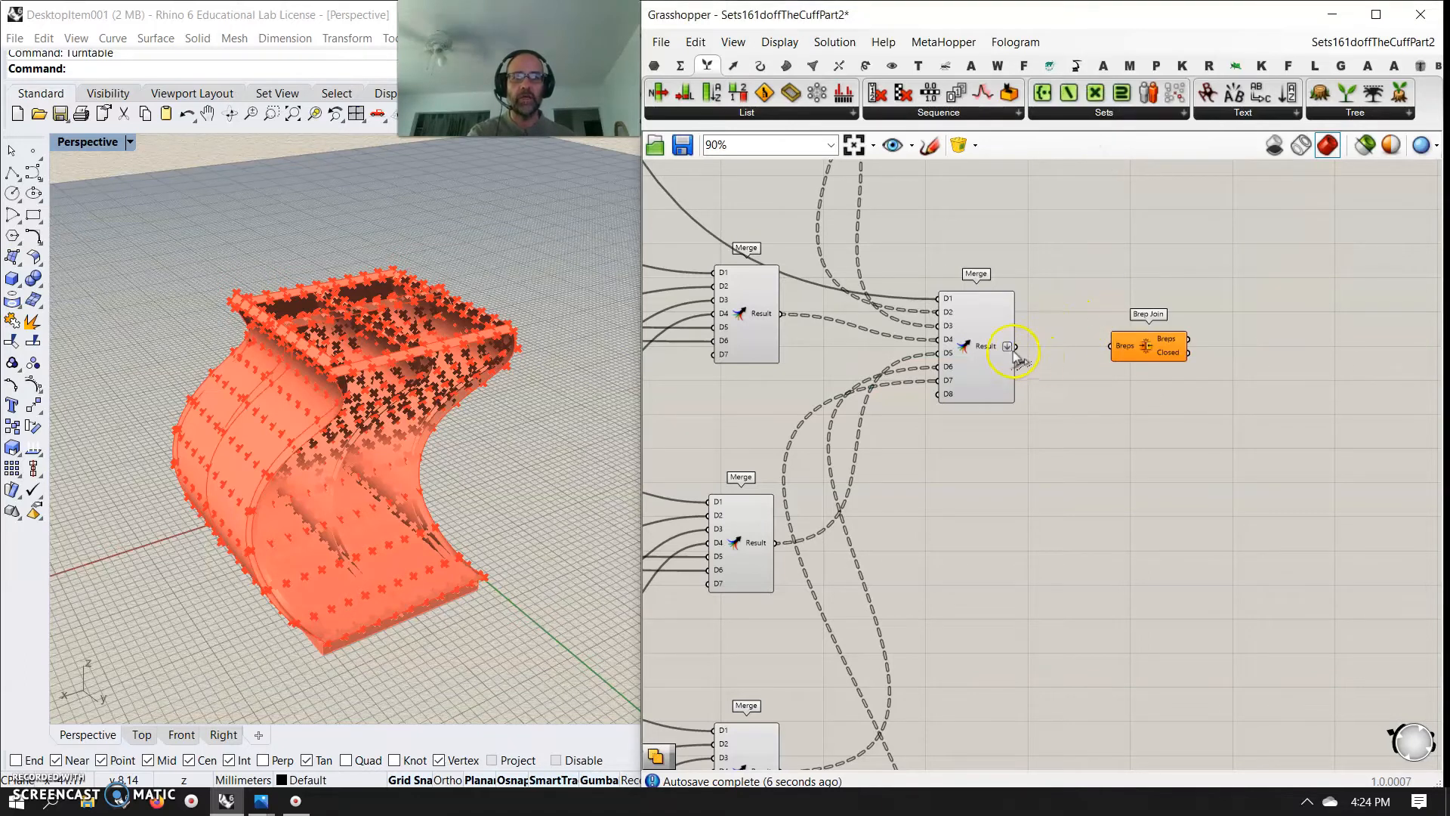
left_click_drag(1101, 347, 1105, 346)
left_click_drag(1144, 346, 1073, 361)
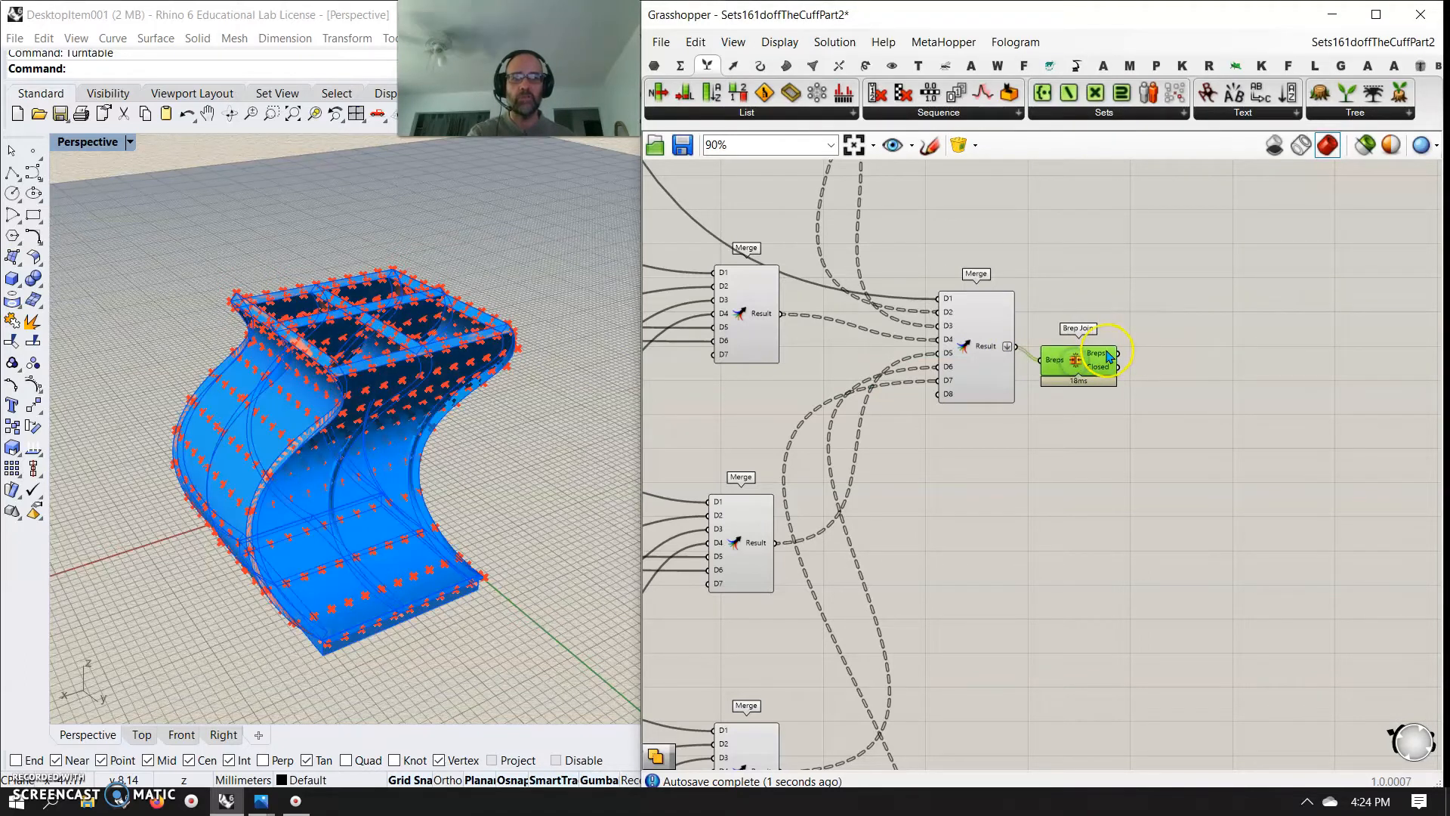
mouse_move(1108, 356)
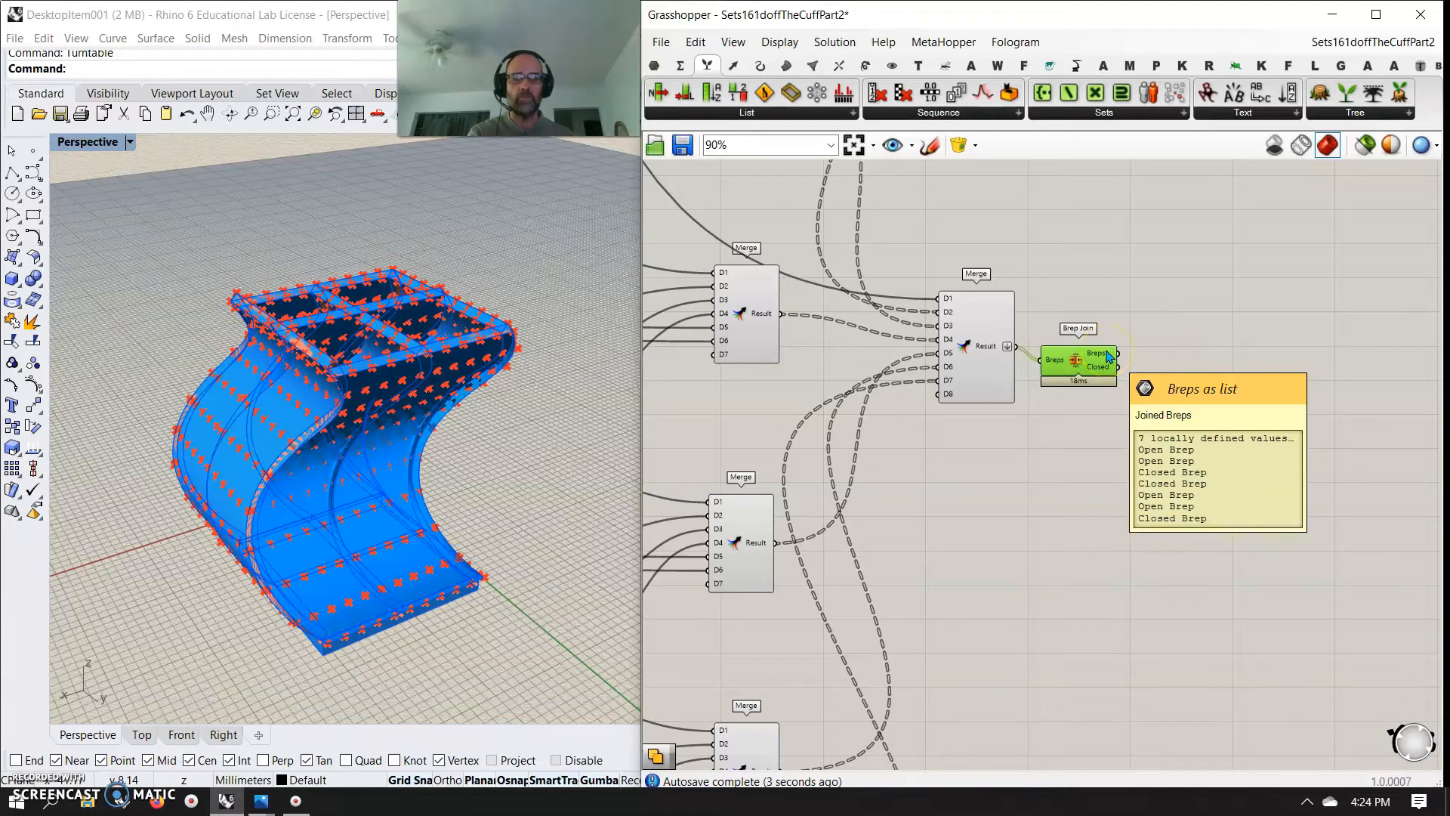
left_click_drag(1082, 365, 1098, 353)
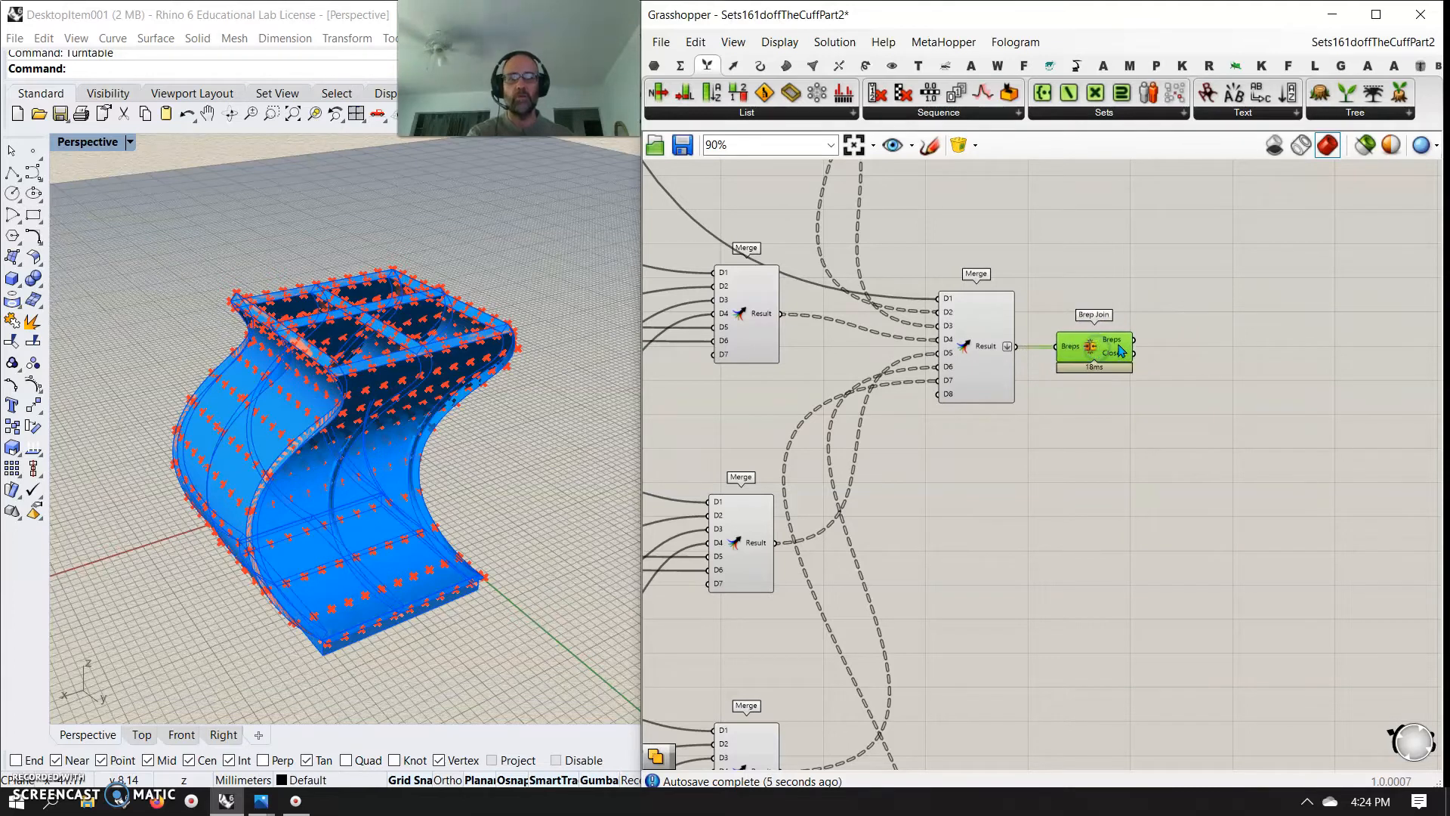
Bake the Brep Join output onto Layer 01 with colour by layer
right_click(1121, 350)
left_click(1158, 384)
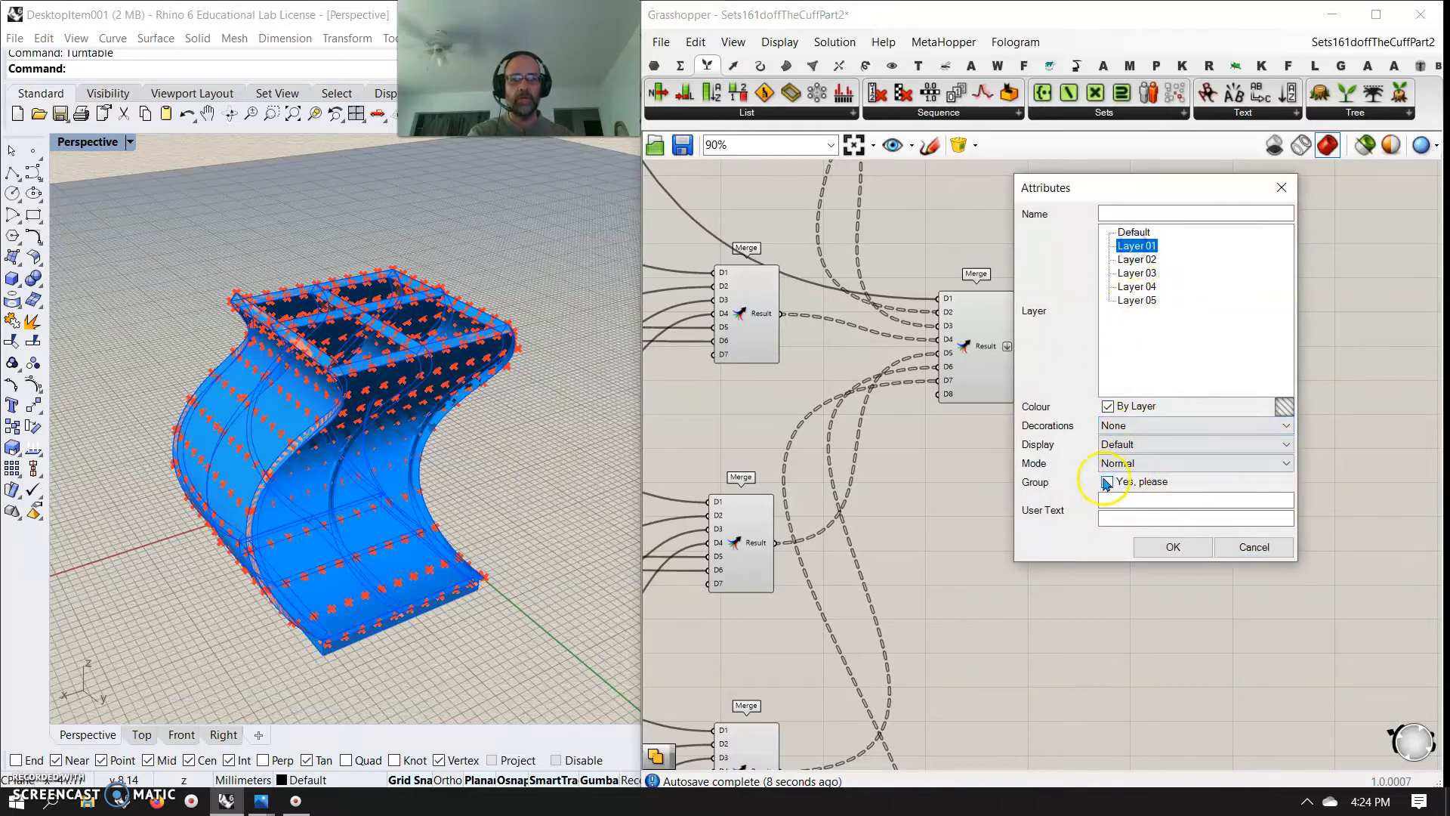
left_click(1173, 546)
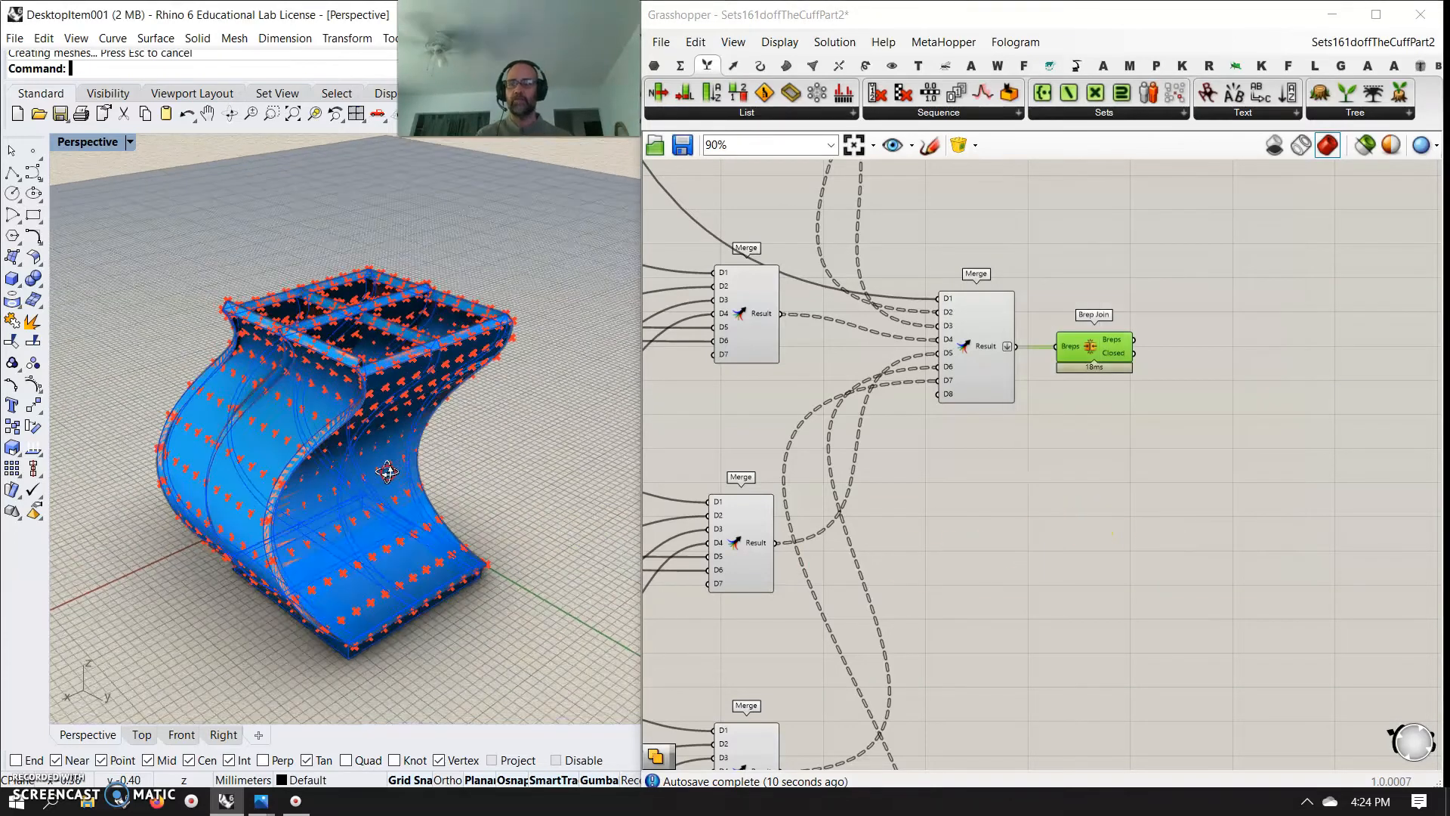
scroll(461, 435, "down", 2)
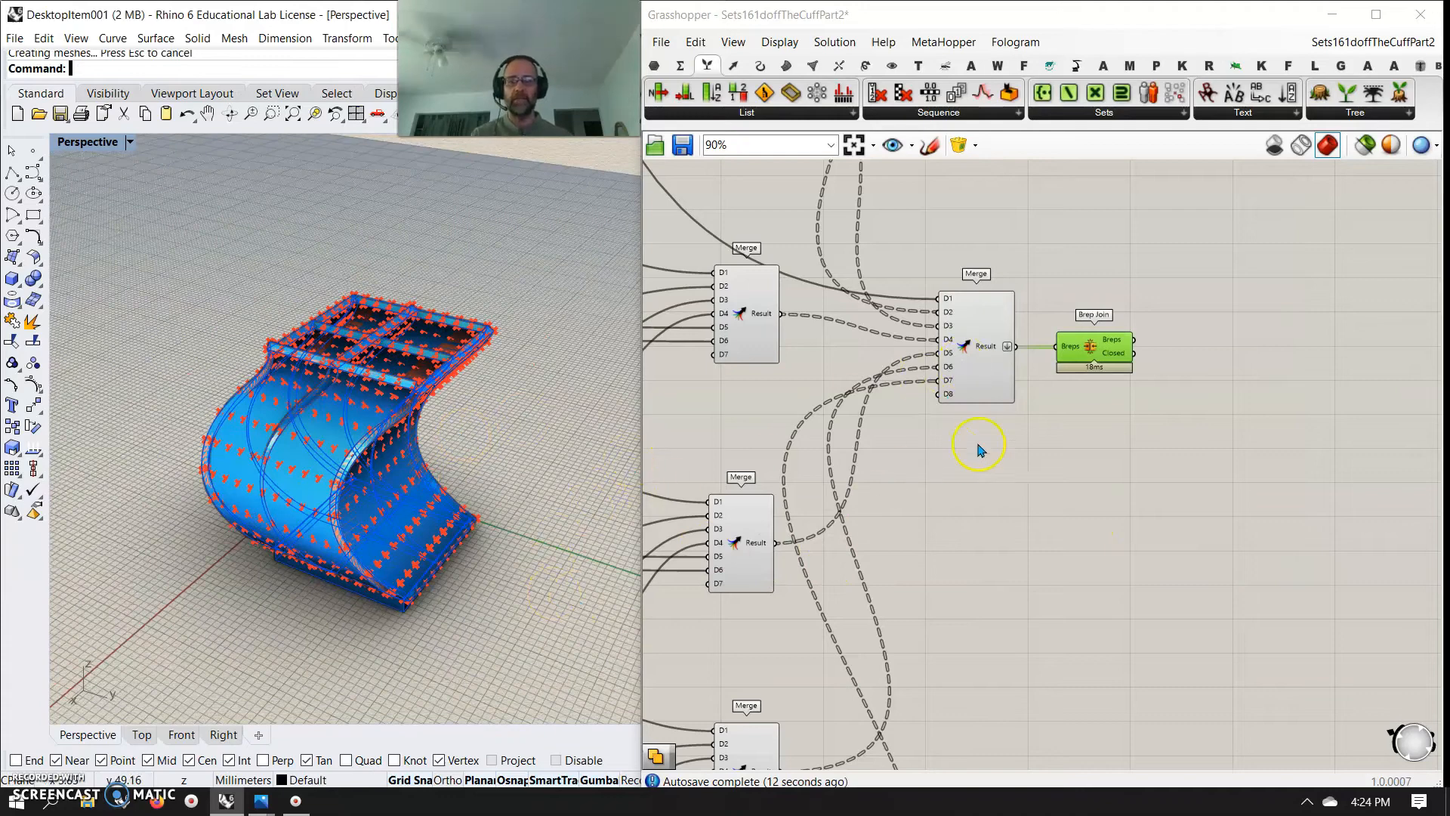
Limit the Grasshopper preview to selected components and examine the baked model from several angles
left_click(1087, 467)
left_click(1362, 156)
right_click_drag(492, 609, 438, 569)
scroll(350, 359, "up", 5)
mouse_move(350, 365)
right_mouse_down()
mouse_move(447, 401)
mouse_move(586, 401)
mouse_move(325, 478)
mouse_move(366, 473)
mouse_move(450, 522)
mouse_move(512, 363)
mouse_move(528, 496)
mouse_move(395, 460)
mouse_move(469, 501)
mouse_move(484, 489)
right_mouse_up()
scroll(395, 460, "down", 4)
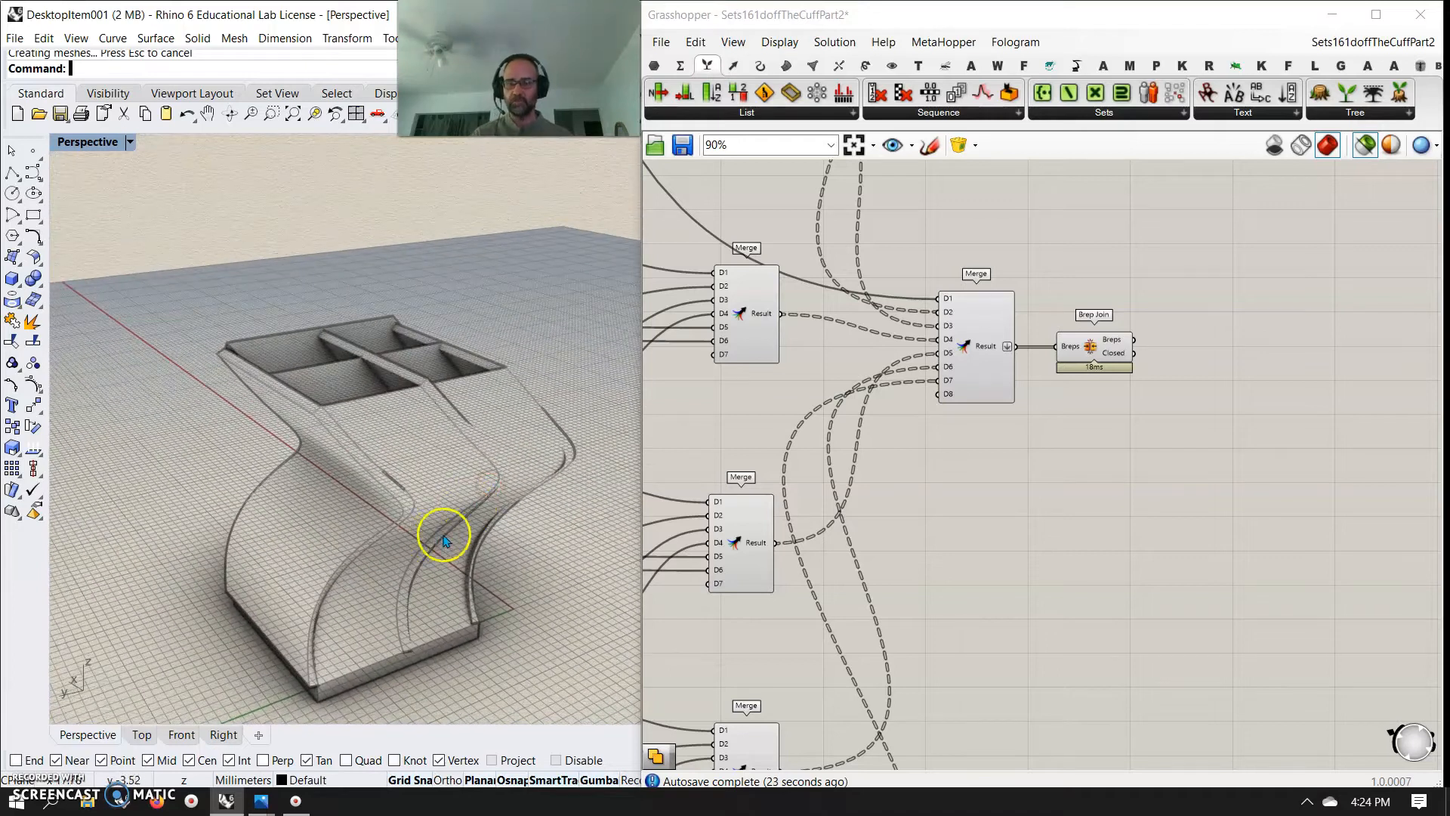
scroll(444, 540, "down", 5)
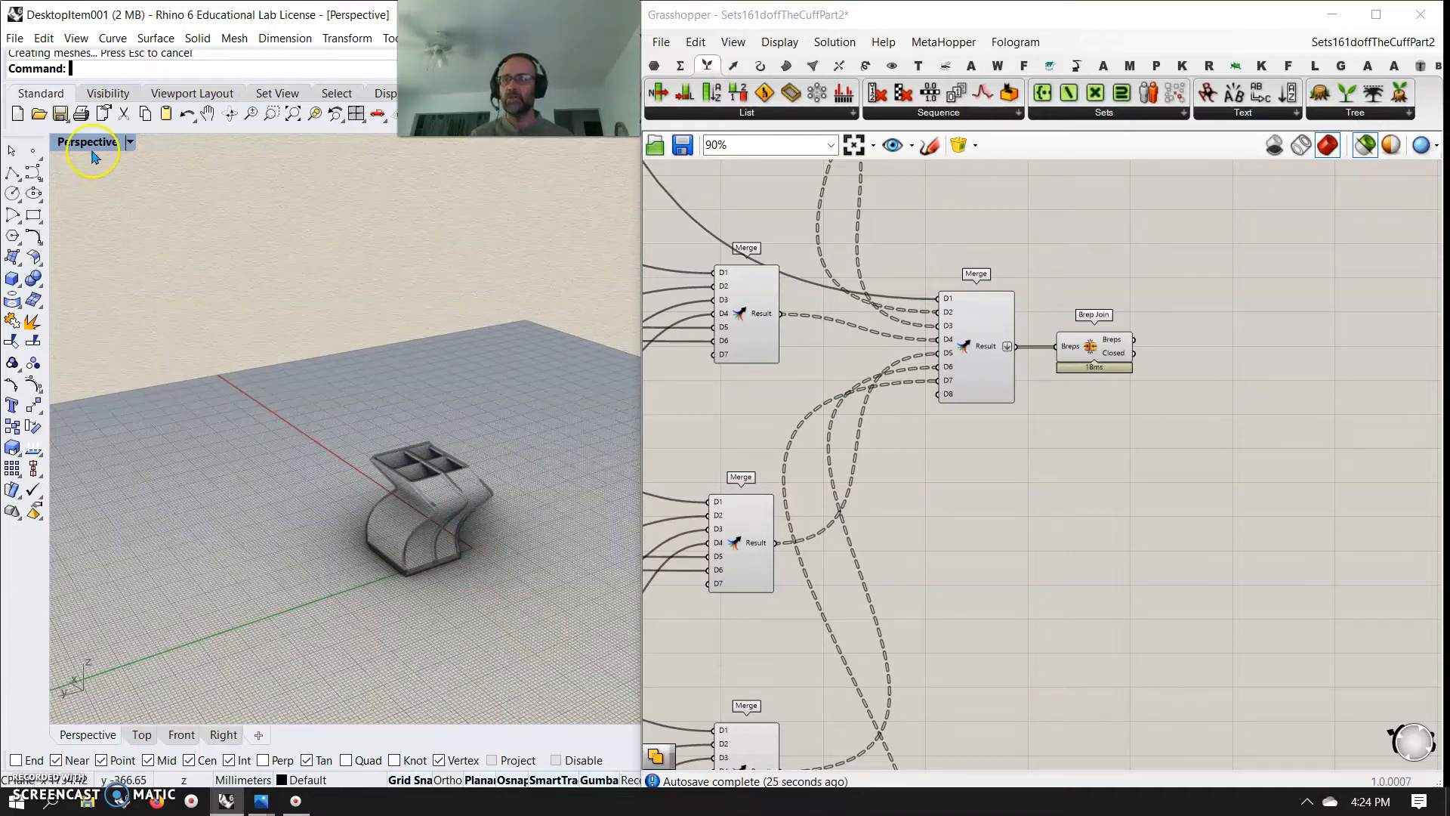
Try the Shaded display mode and set the Perspective viewport to Rendered
left_click(90, 145)
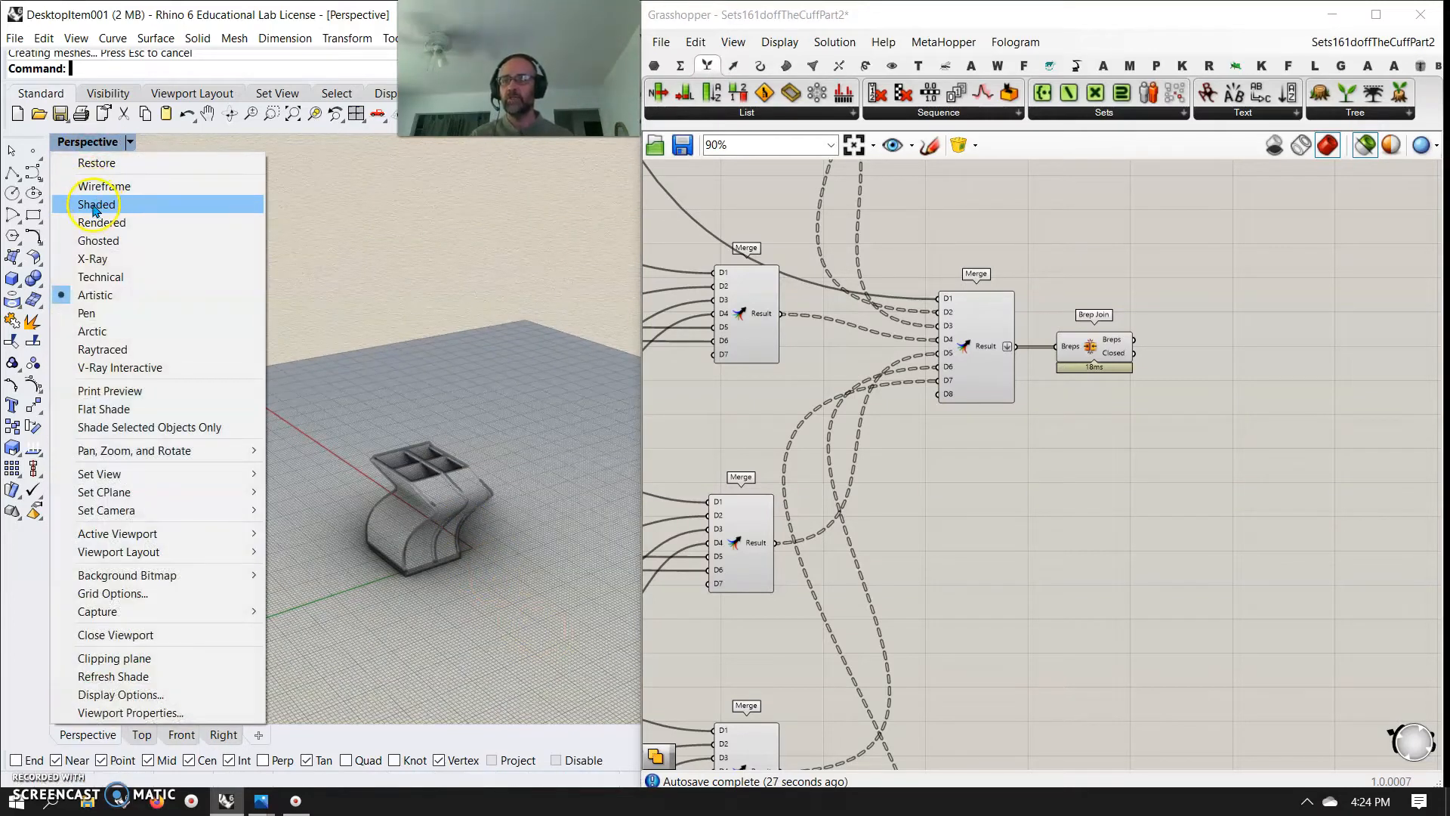
left_click(95, 210)
left_click(89, 142)
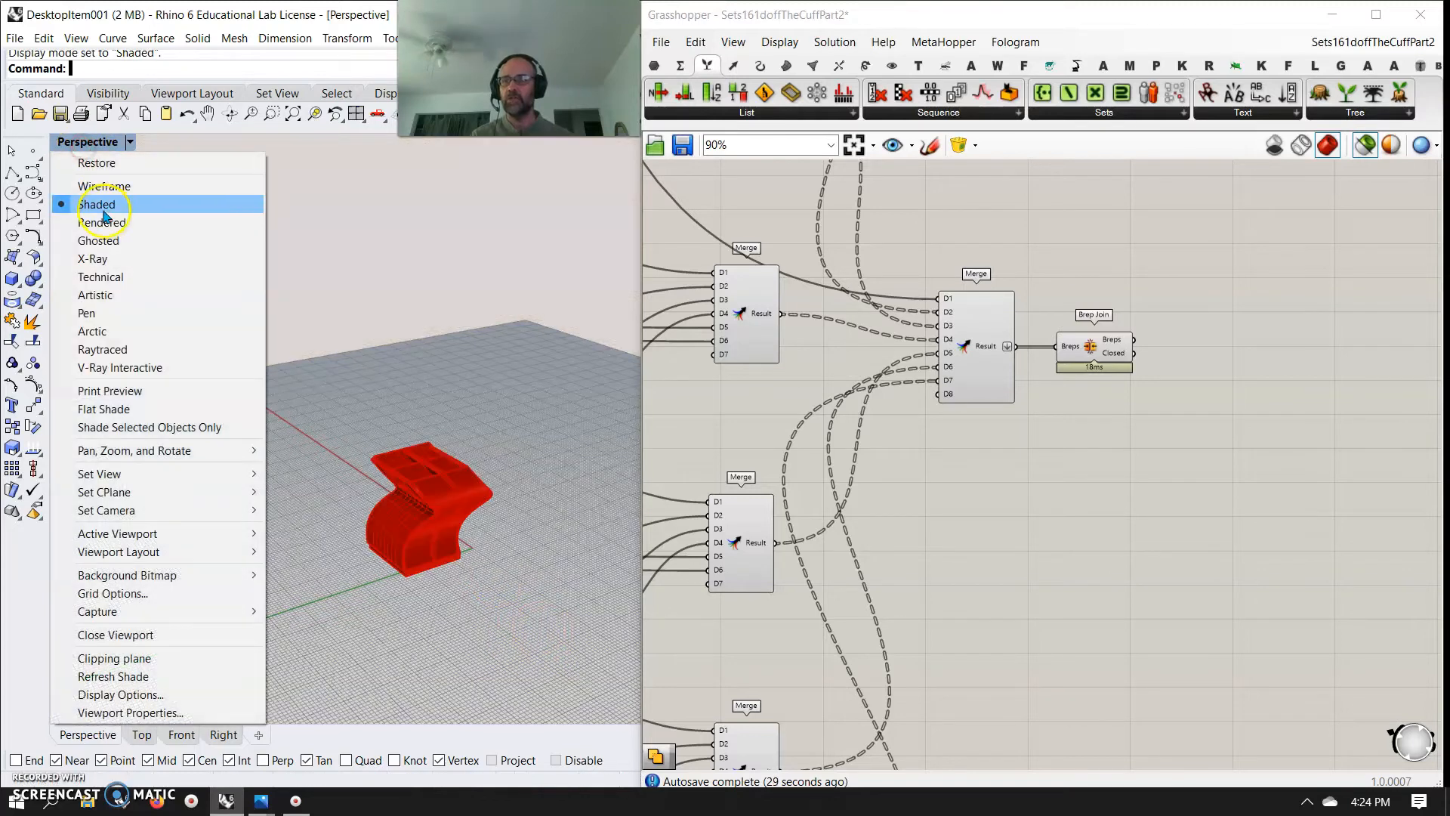
left_click(102, 222)
Select all the baked polysurfaces and examine the rendered model from the top, sides and base
scroll(441, 516, "up", 5)
right_click_drag(494, 565, 463, 575)
right_click_drag(424, 349, 384, 452)
scroll(383, 461, "up", 8)
left_click_drag(465, 411, 408, 364)
right_click_drag(408, 364, 333, 340)
scroll(432, 372, "down", 4)
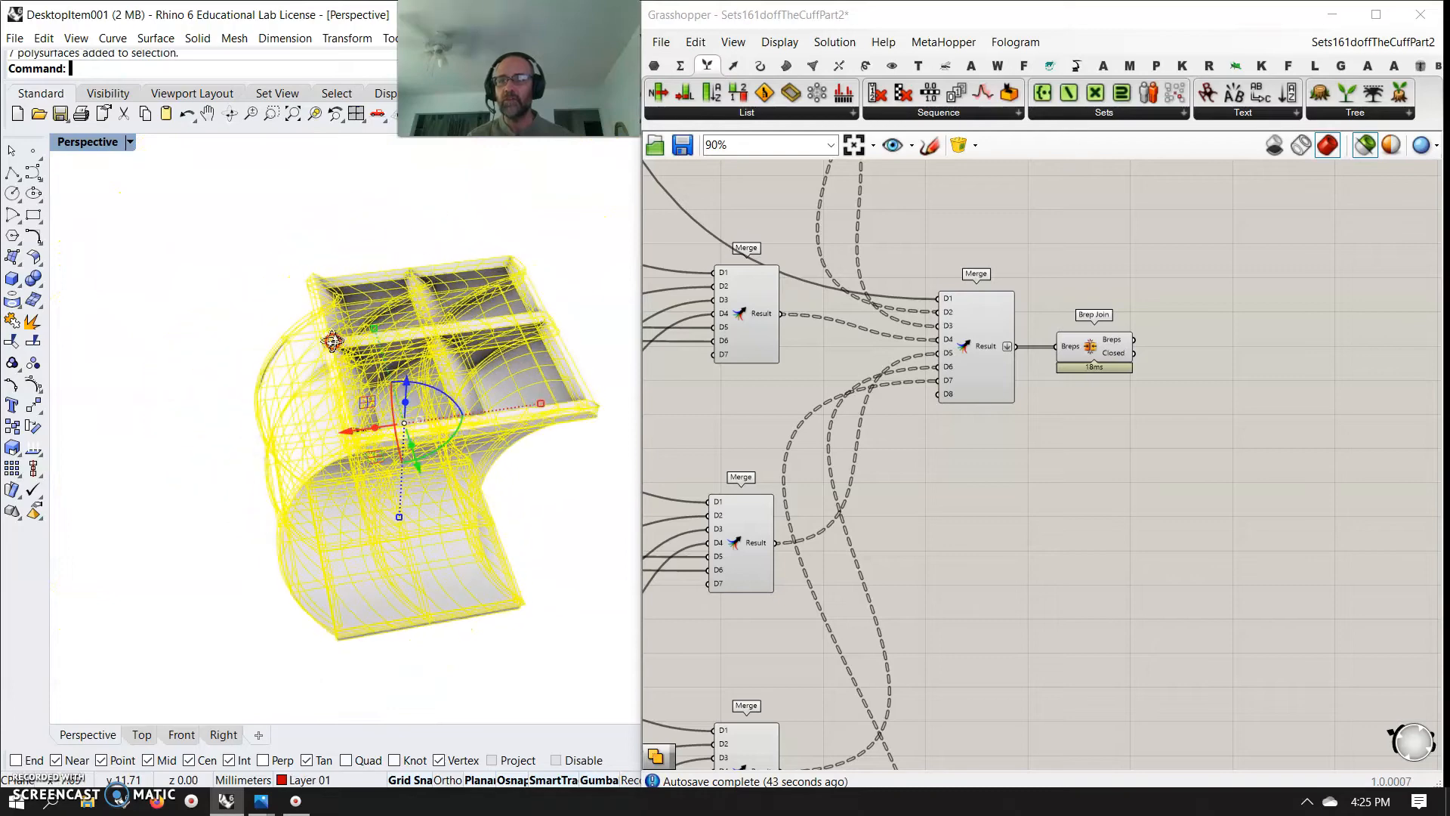
right_click_drag(605, 412, 309, 563)
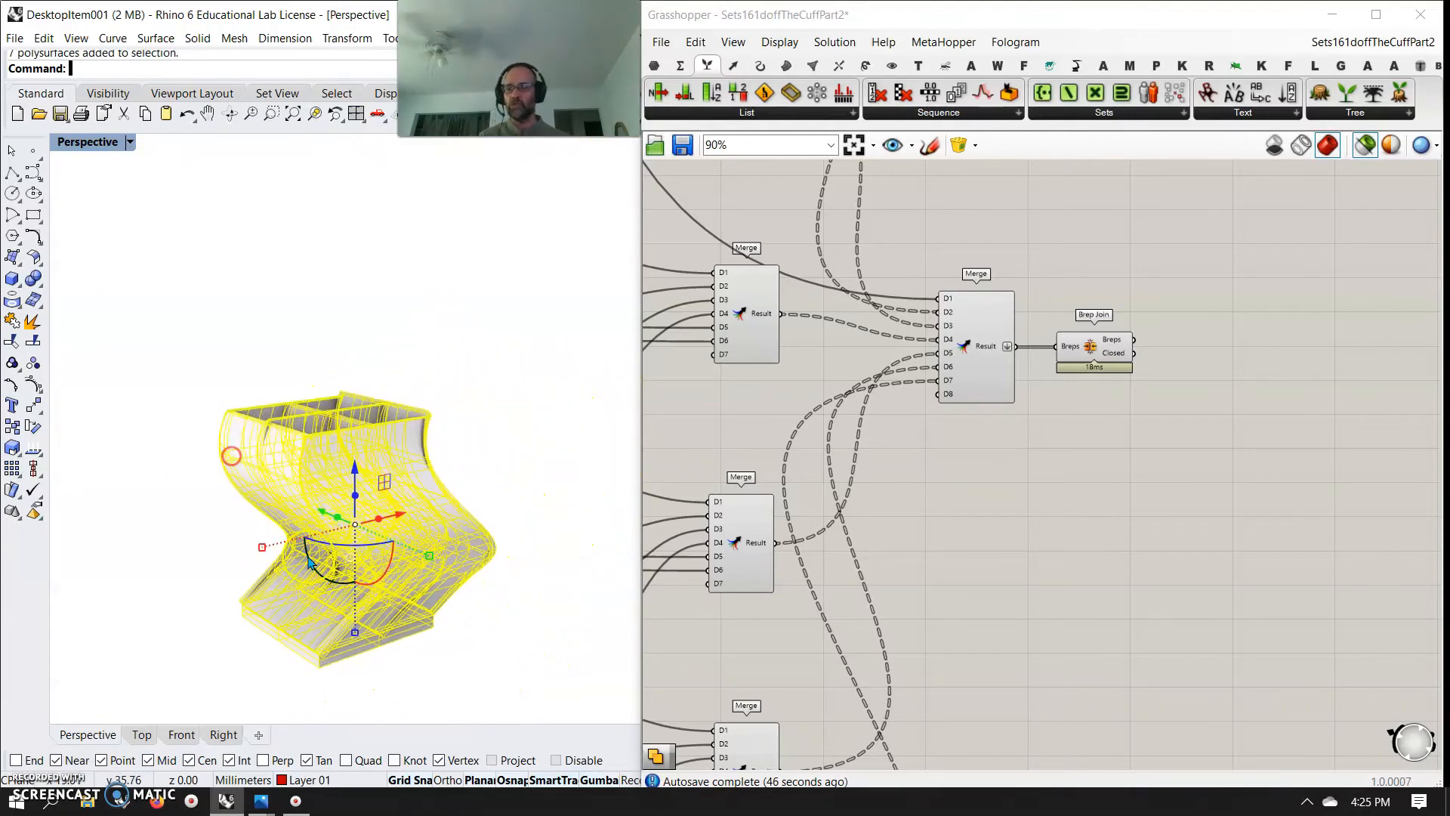
Set the Perspective viewport to Arctic display and move the baked polysurfaces along the Y axis, clear of the original model position
left_click(163, 537)
mouse_move(306, 17)
left_mouse_down()
mouse_move(362, 16)
mouse_move(278, 26)
mouse_move(297, 25)
left_mouse_up()
left_click(399, 545)
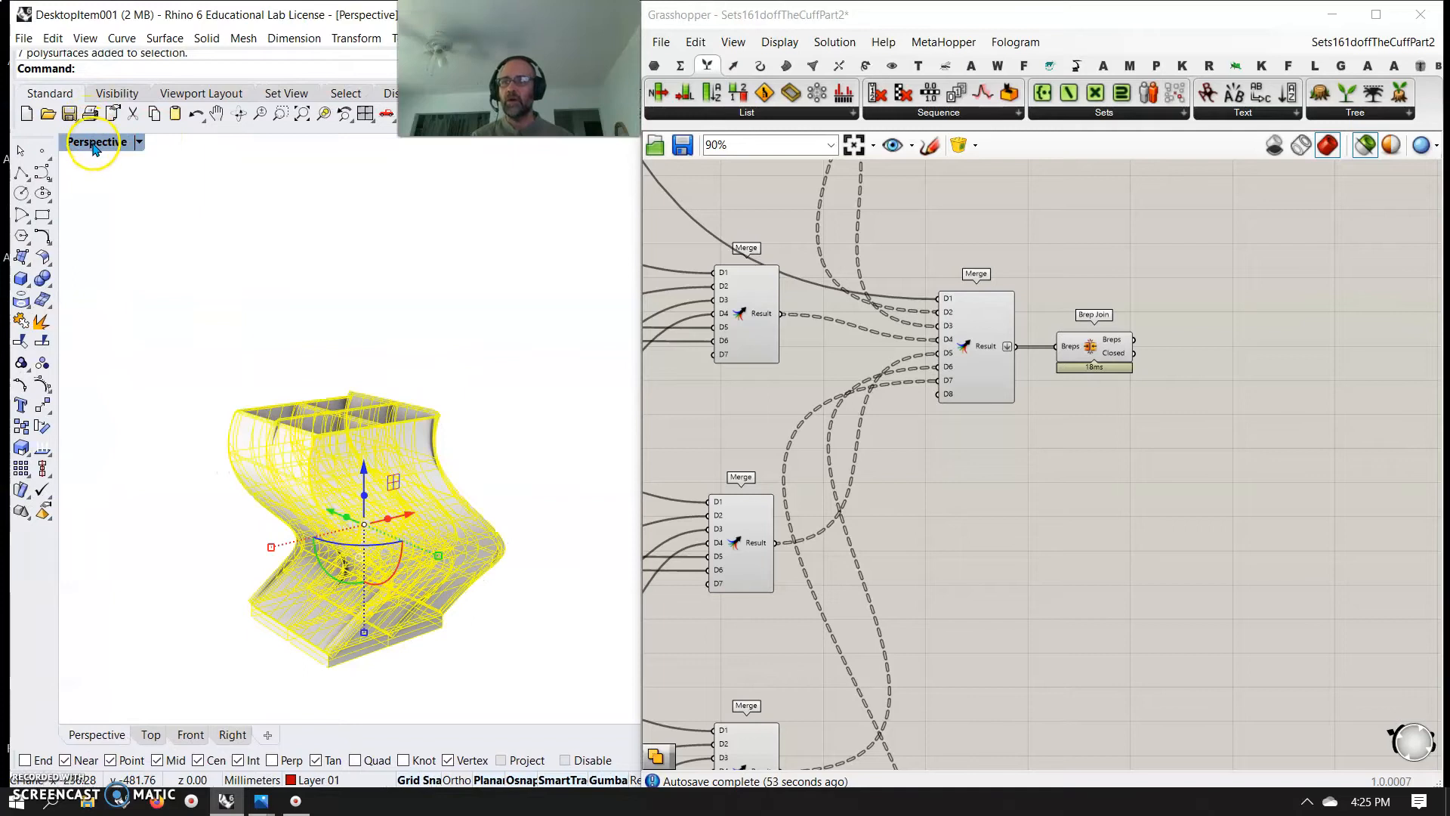
left_click(94, 143)
left_click(111, 334)
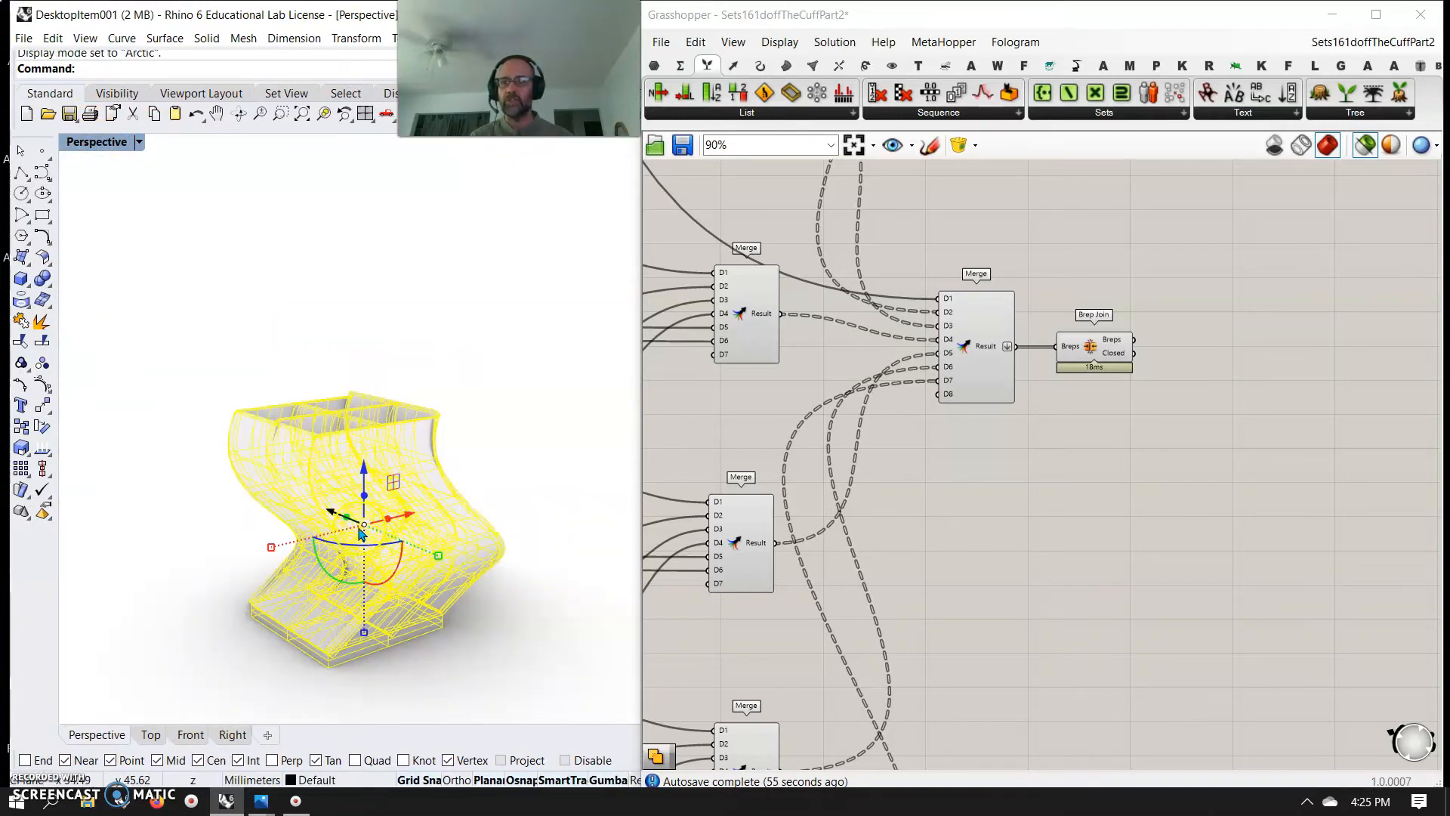
left_click_drag(330, 514, 198, 459)
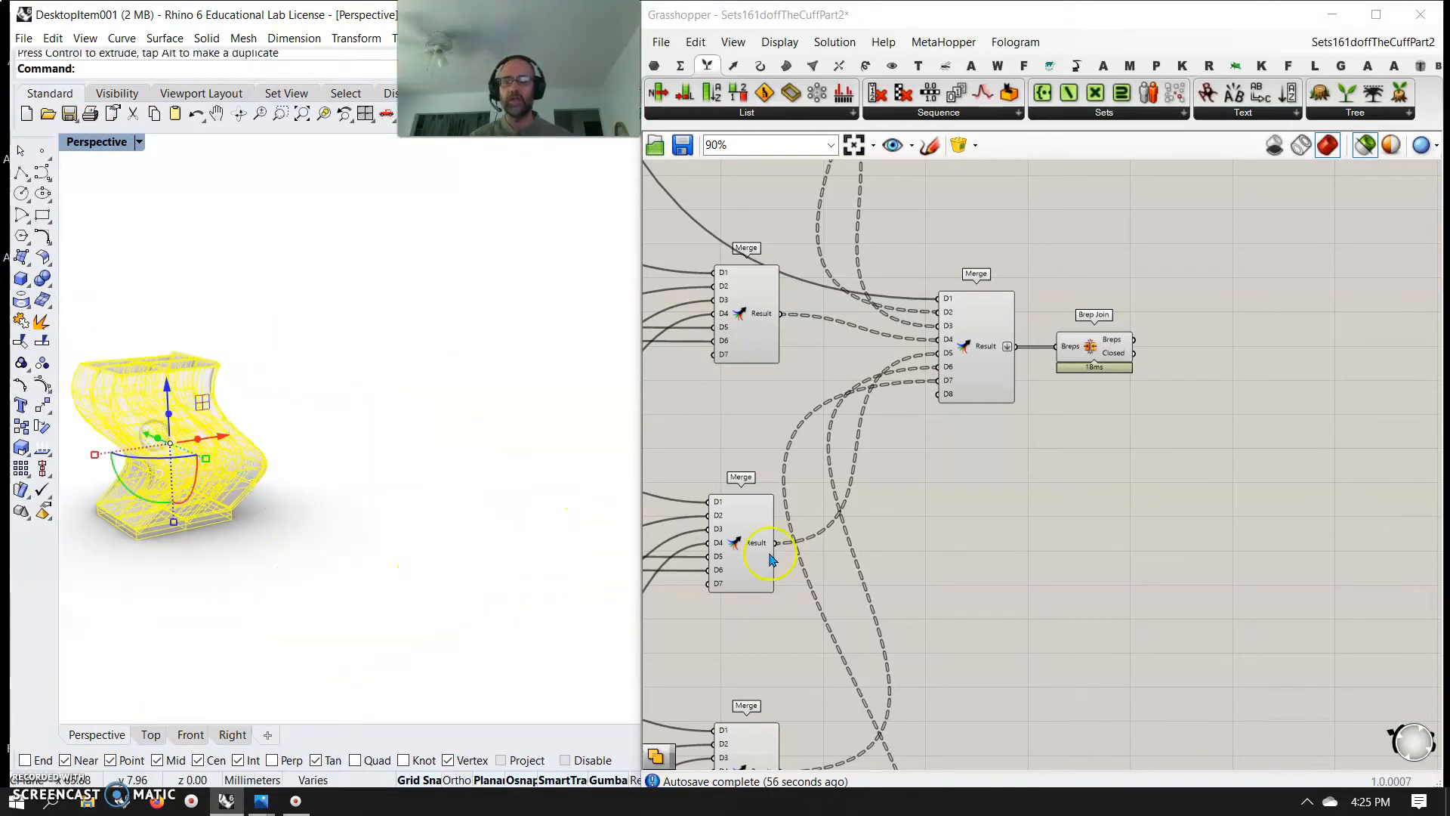
Turn off the selected-only preview and group the components that build, loft and merge the six panels
left_click(1109, 339)
right_click_drag(1048, 517, 1274, 429)
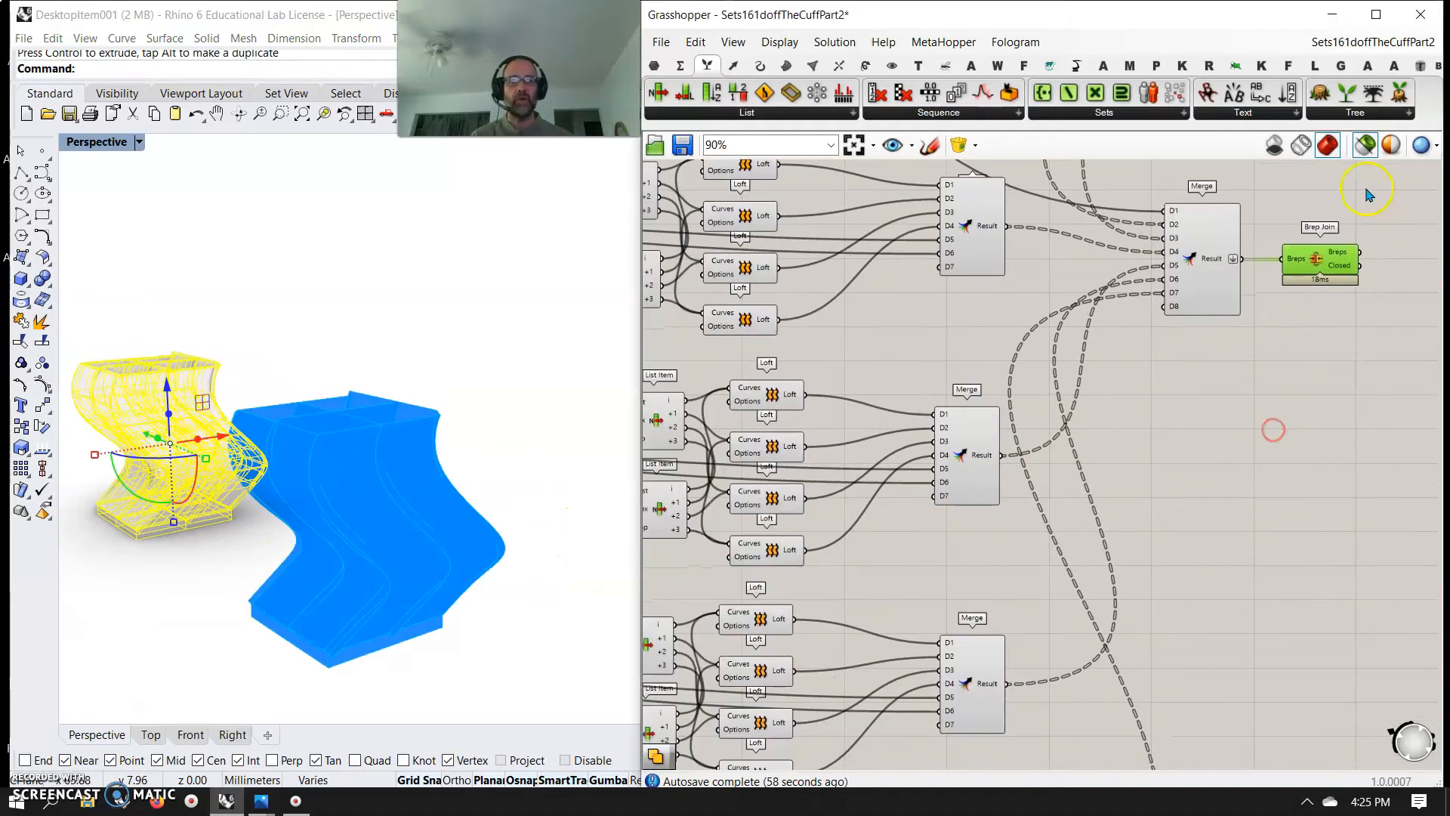
left_click(1368, 148)
scroll(959, 506, "down", 7)
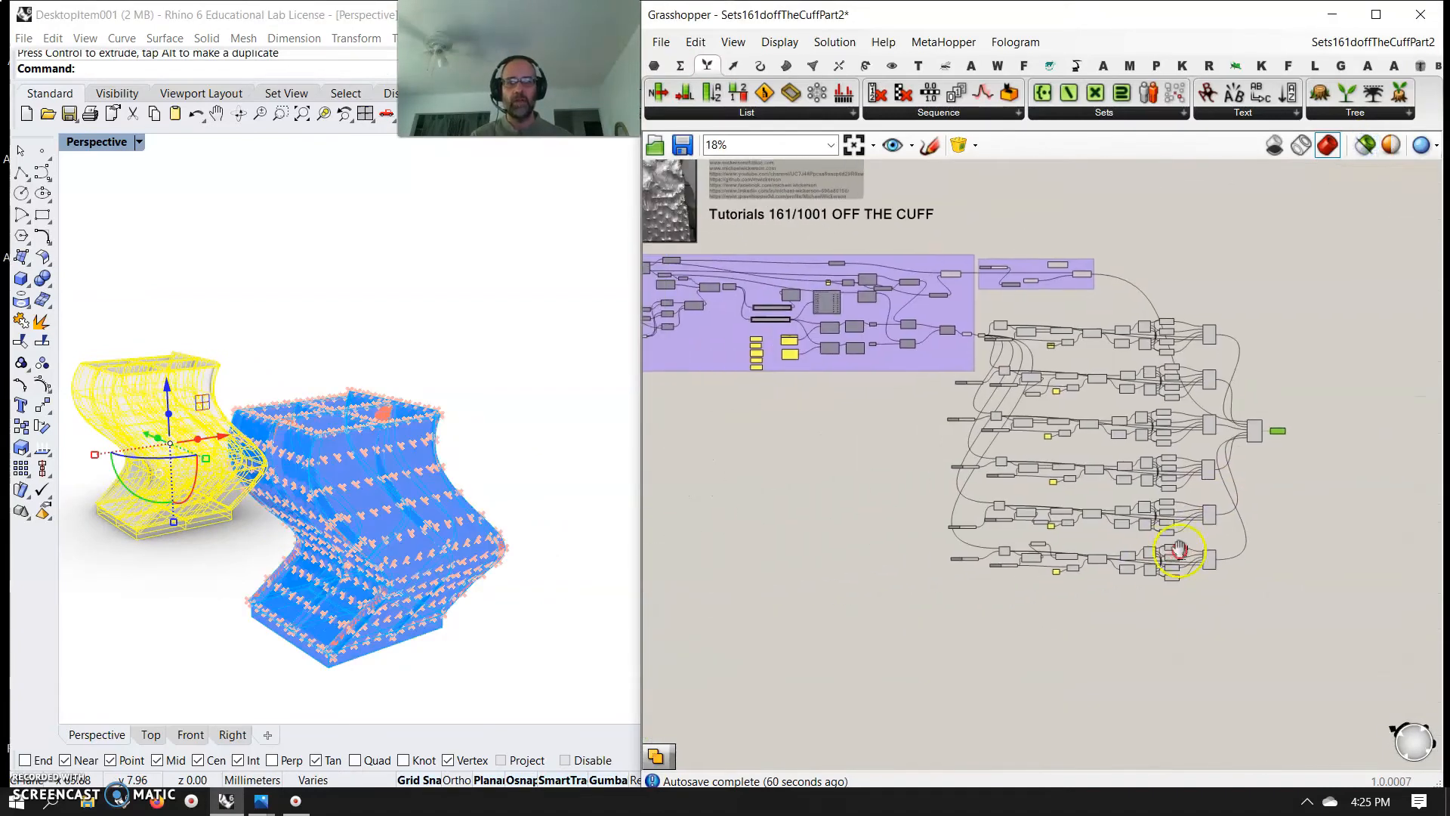
left_click_drag(1323, 597, 1049, 304)
right_click(877, 485)
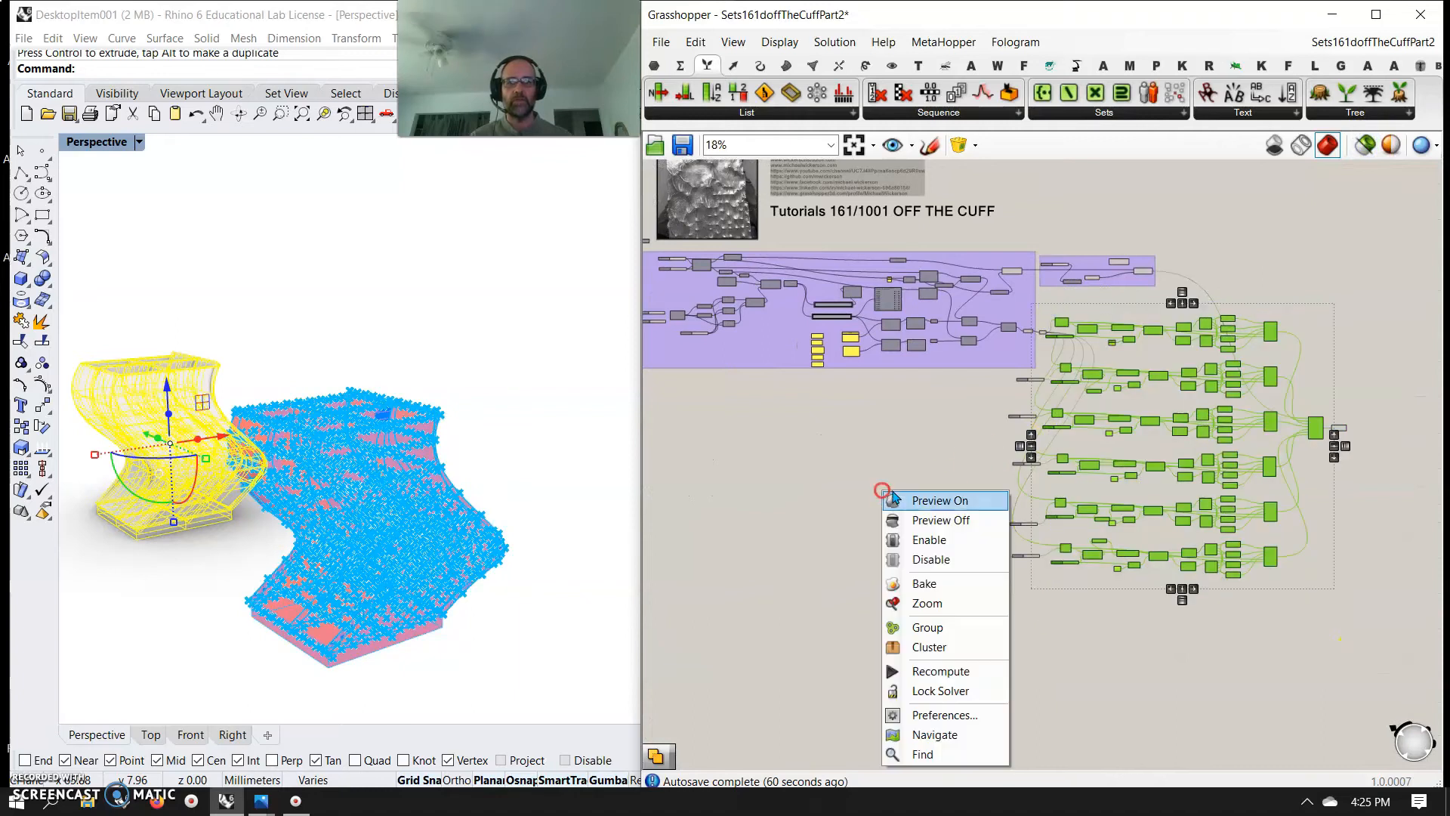
left_click(934, 629)
left_click(1160, 642)
Turn off the preview of all the definition's components except Brep Join
left_click_drag(1306, 623, 873, 299)
left_click_drag(1322, 610, 691, 227)
right_click(695, 543)
left_click(740, 541)
left_click(835, 526)
right_click_drag(446, 525, 506, 520)
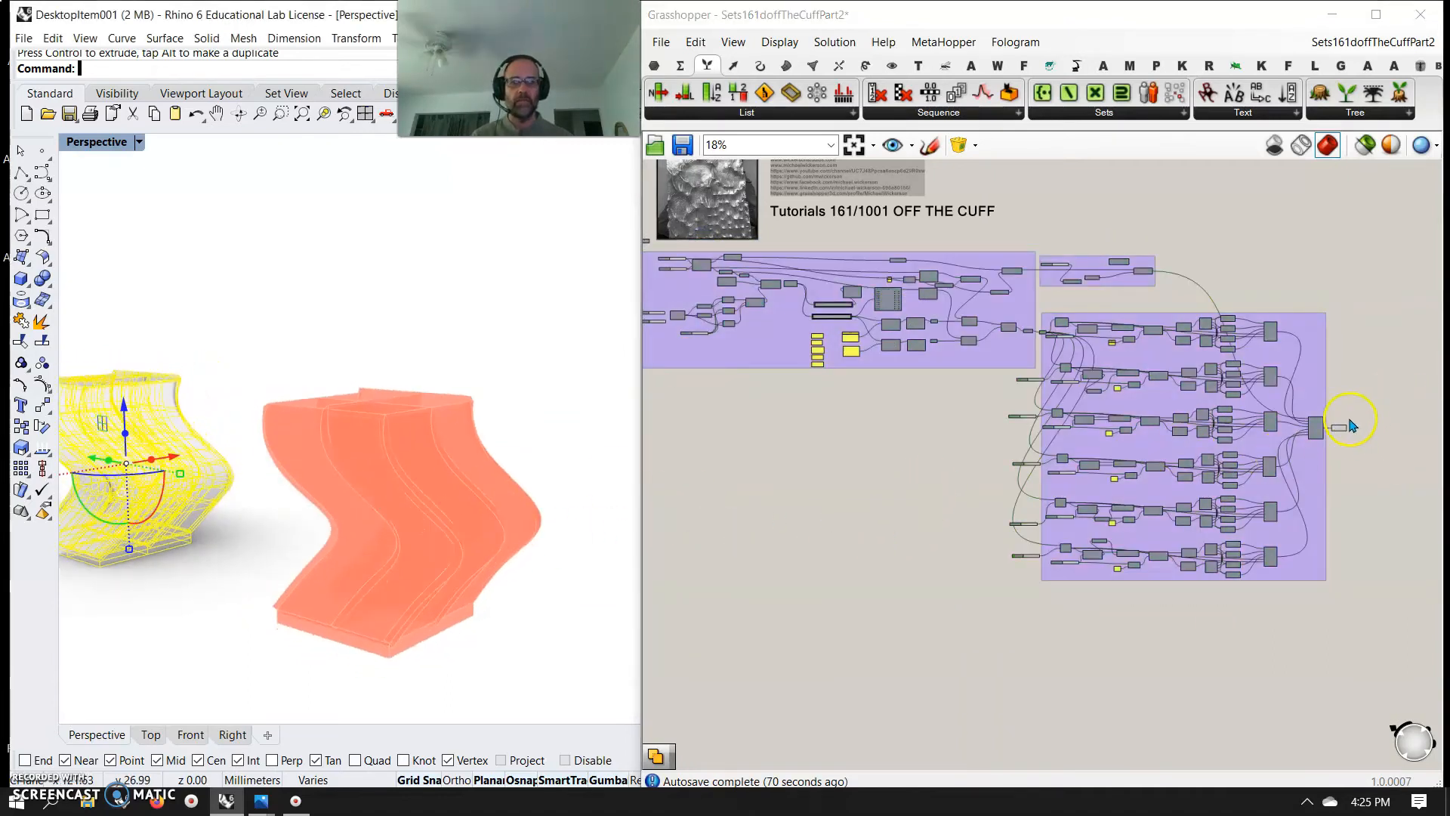
left_click(1337, 436)
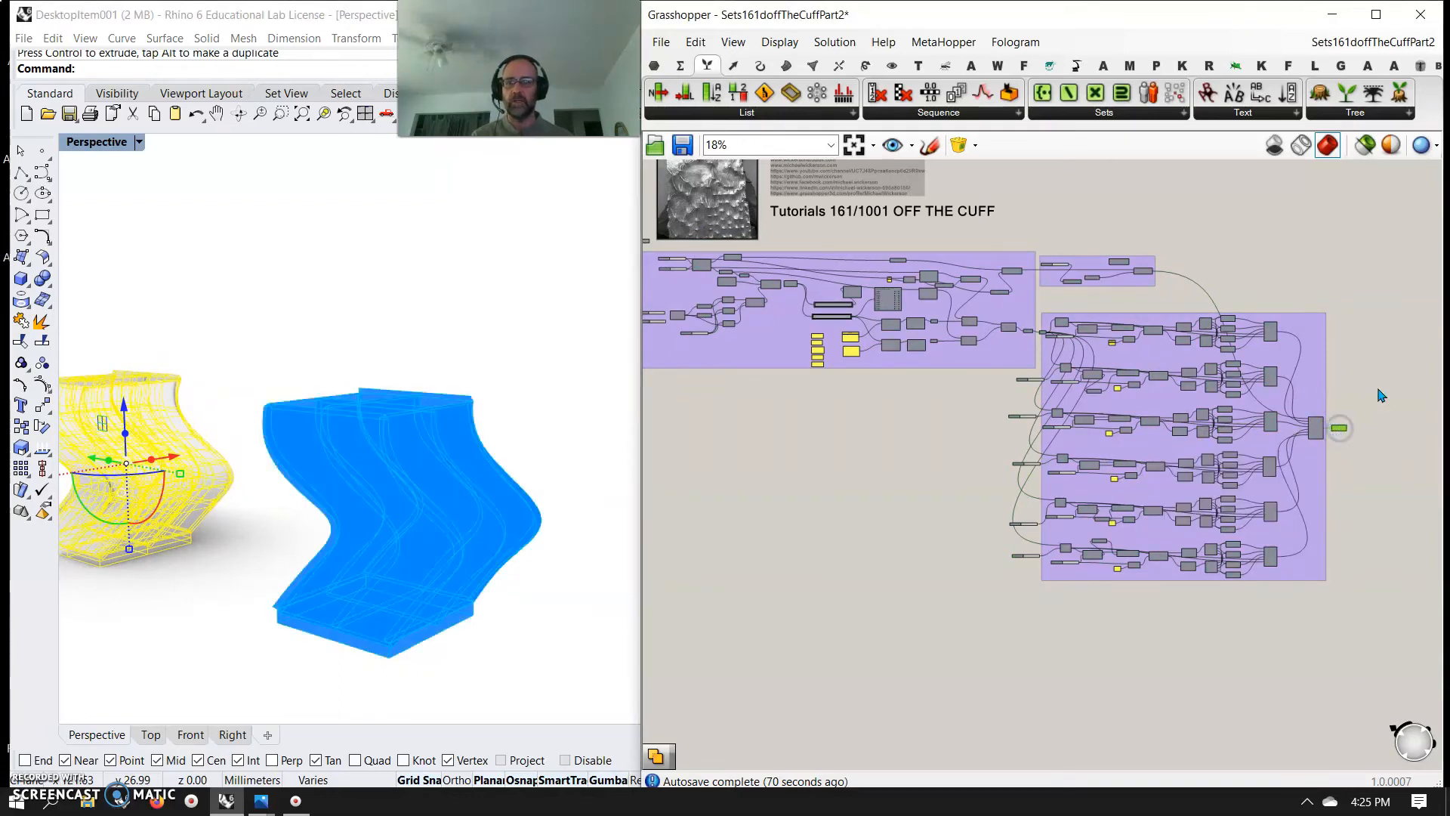
left_click(1379, 381)
Try the {0;0}(5) panel as the Offset input of the upper Relative Item and view the resulting model
right_click_drag(760, 471, 1020, 541)
scroll(1046, 418, "up", 4)
right_click_drag(1187, 576, 1000, 575)
scroll(1012, 537, "up", 2)
right_click_drag(1063, 488, 953, 623)
scroll(912, 568, "up", 2)
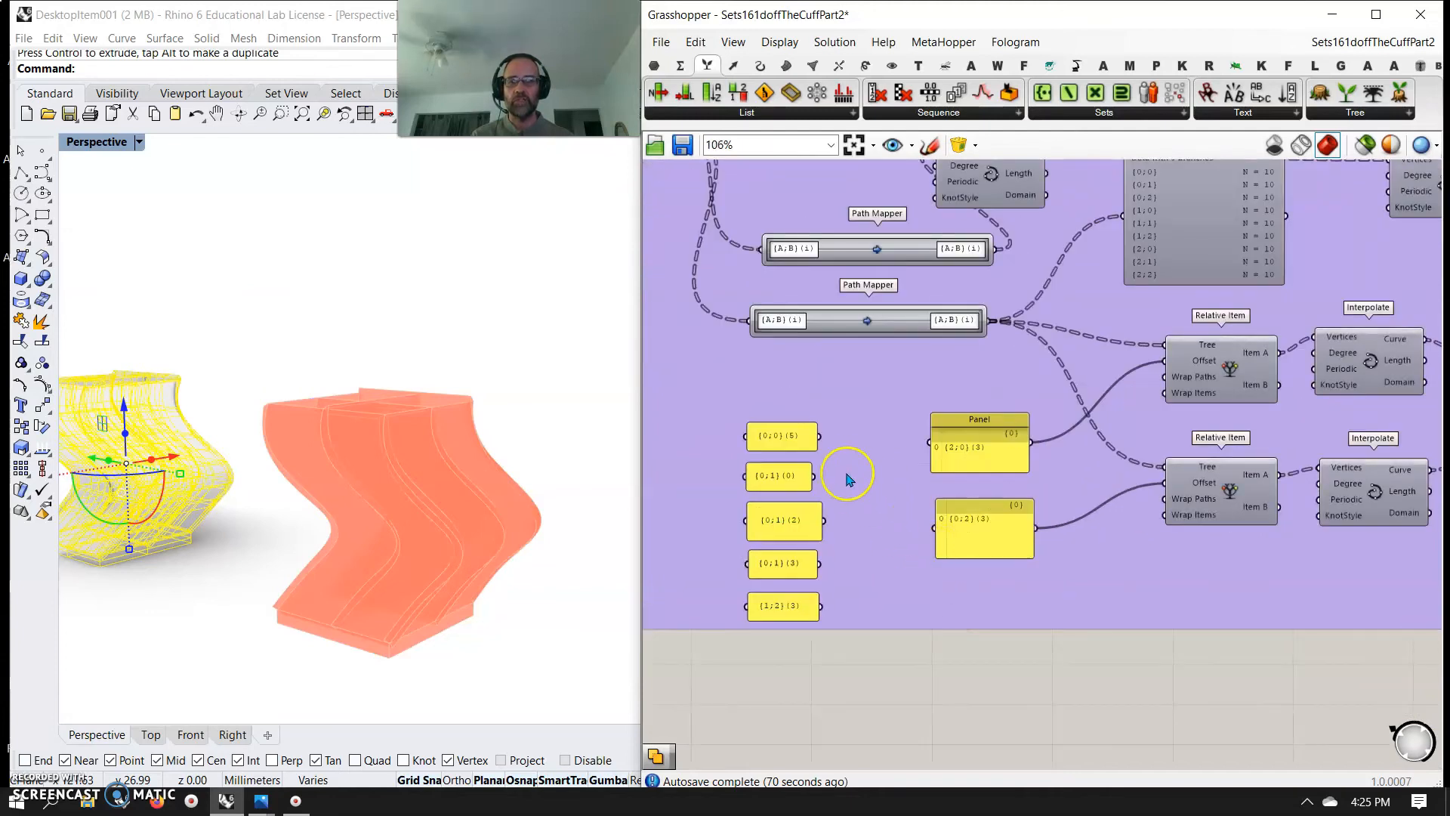
left_click_drag(1055, 412, 1162, 361)
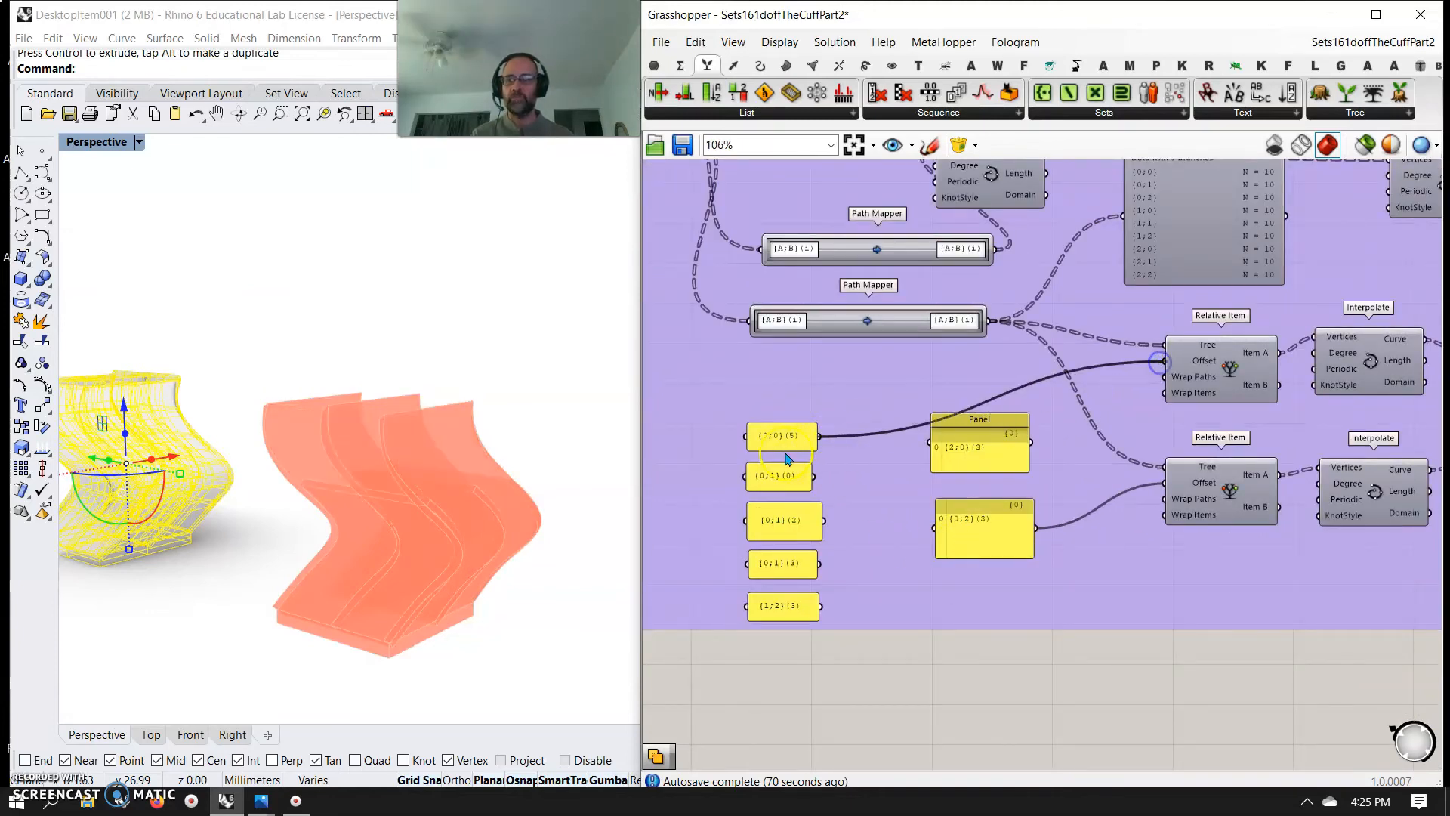
right_click_drag(505, 561, 563, 574)
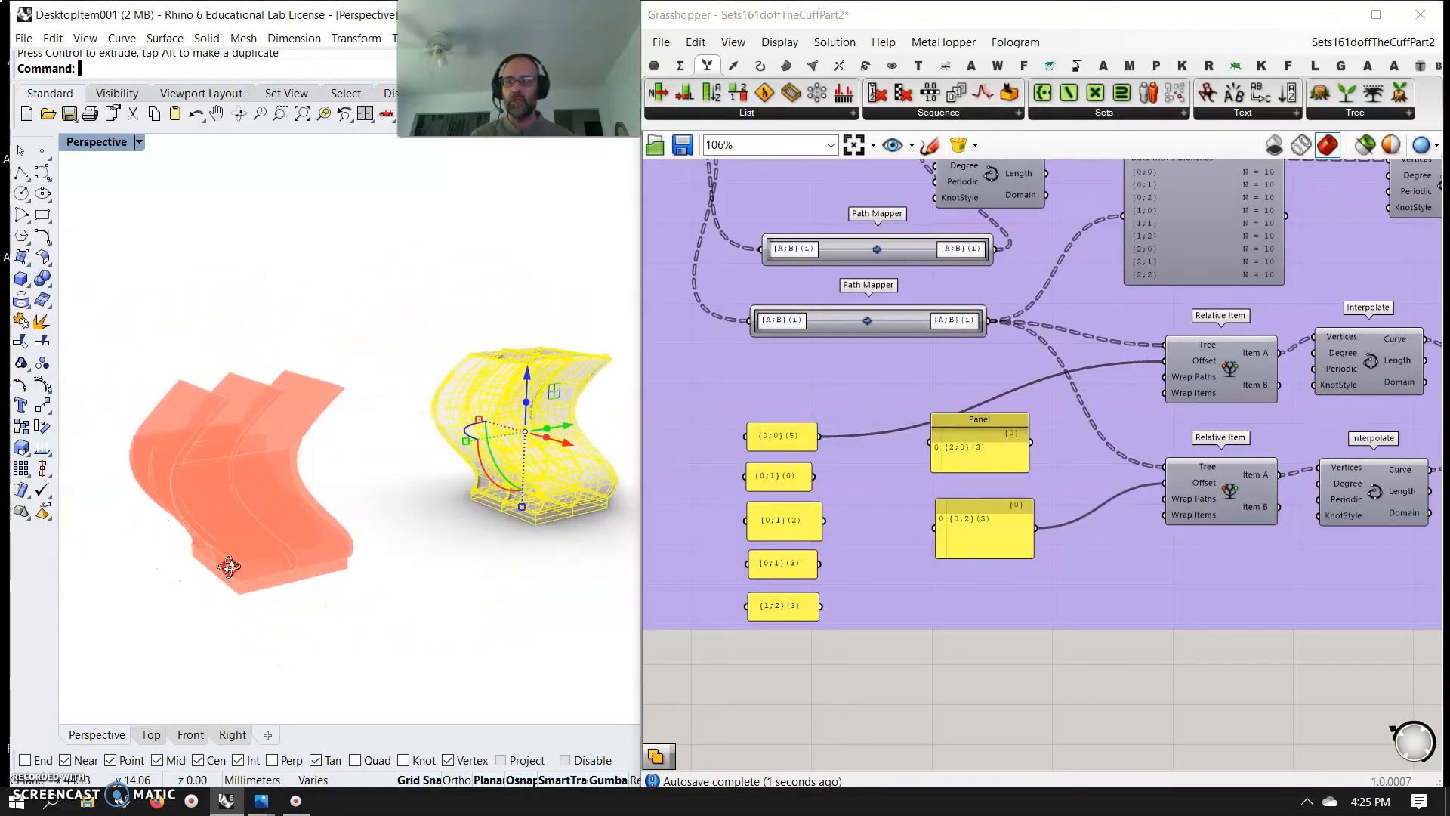
Reconnect the {2;0}(3) panel to the upper Relative Item's Offset input
right_click_drag(1283, 600, 945, 732)
right_click_drag(991, 552, 1219, 519)
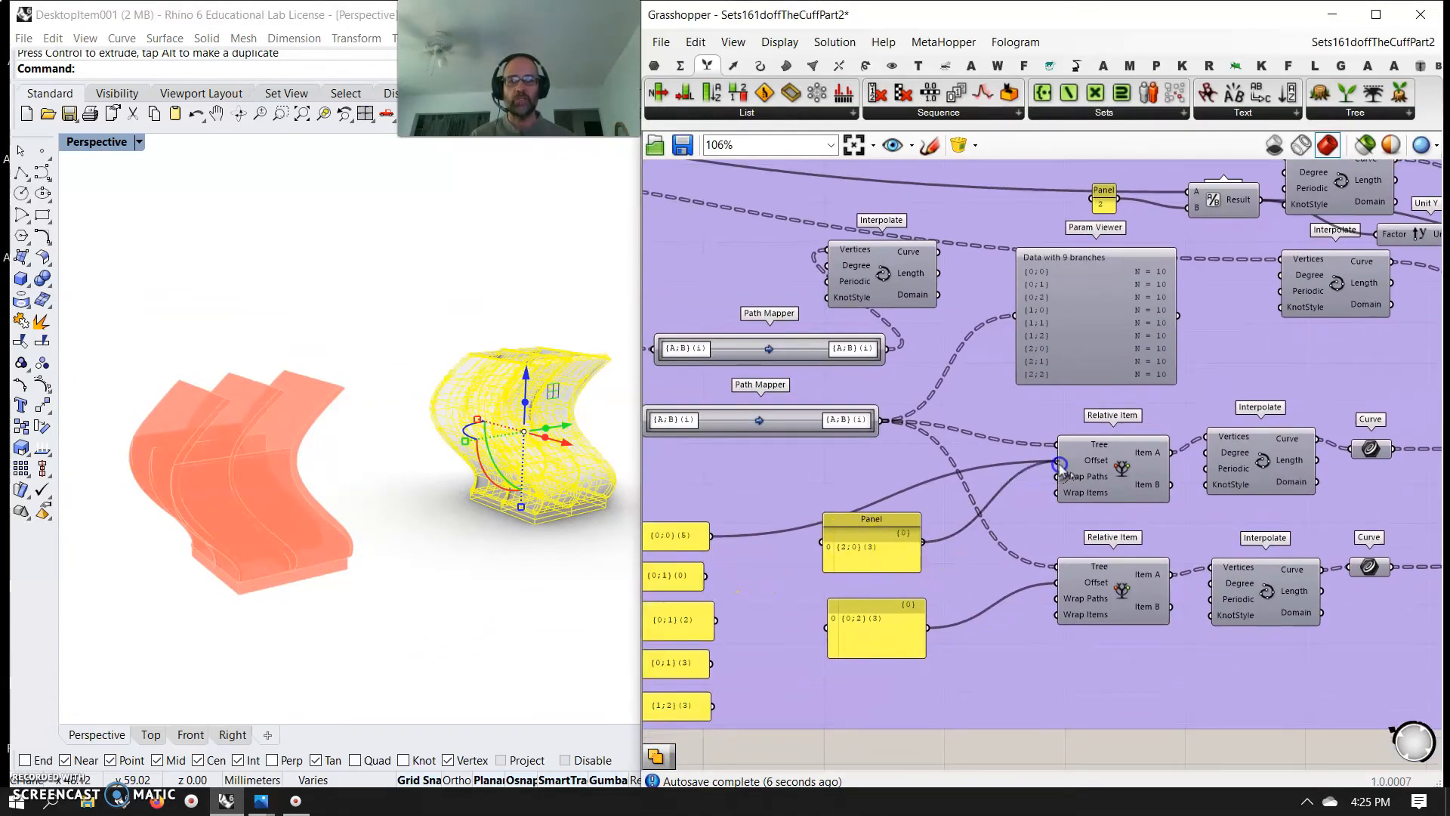
right_click_drag(1224, 417, 999, 526)
right_click_drag(1125, 502, 1208, 453)
right_click_drag(810, 447, 1023, 467)
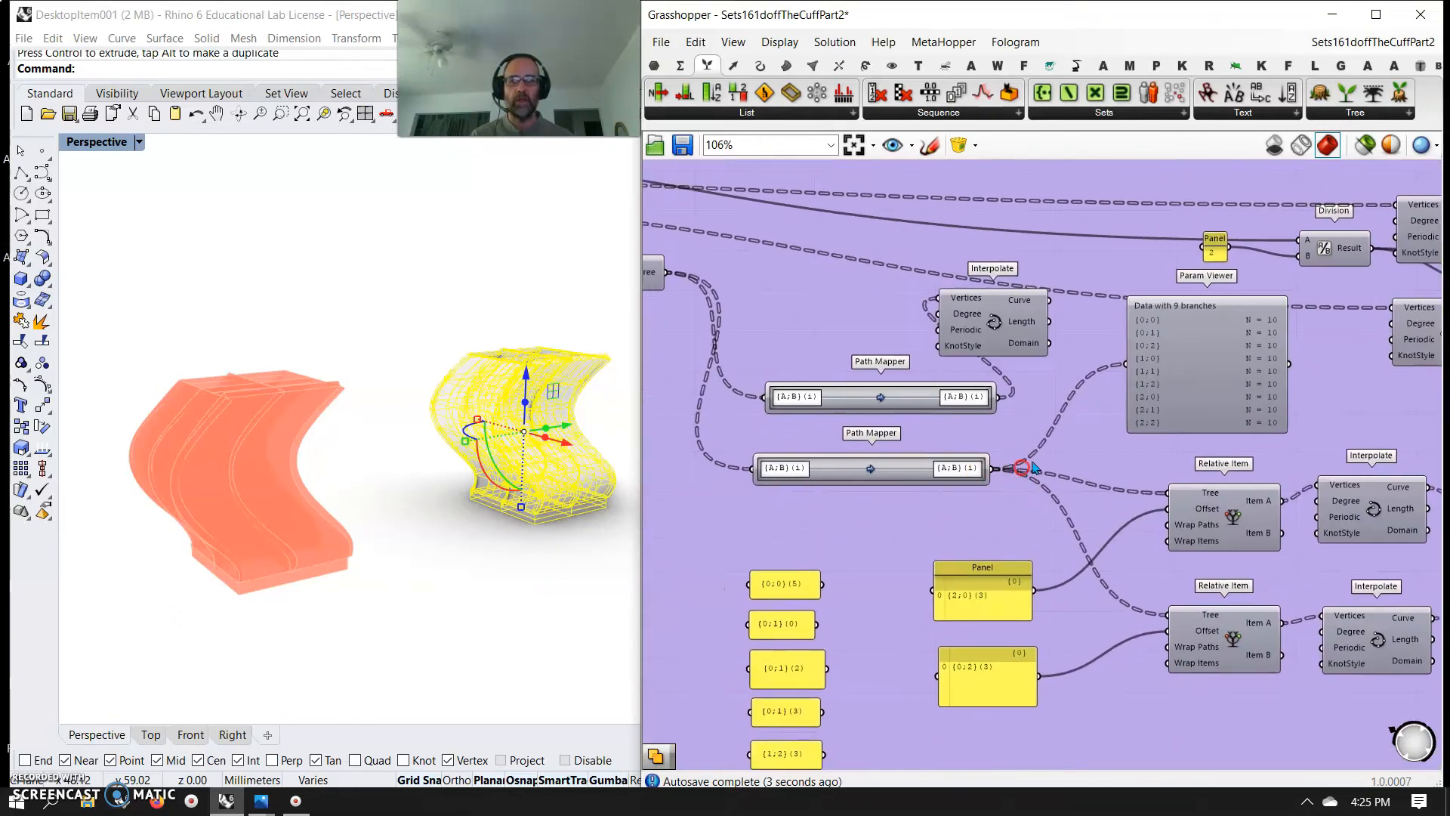
Wire the upper Relative Item's Item B to its Interpolate vertices, and try Item B on the lower pair before reconnecting Item A
right_click_drag(1097, 608, 1027, 400)
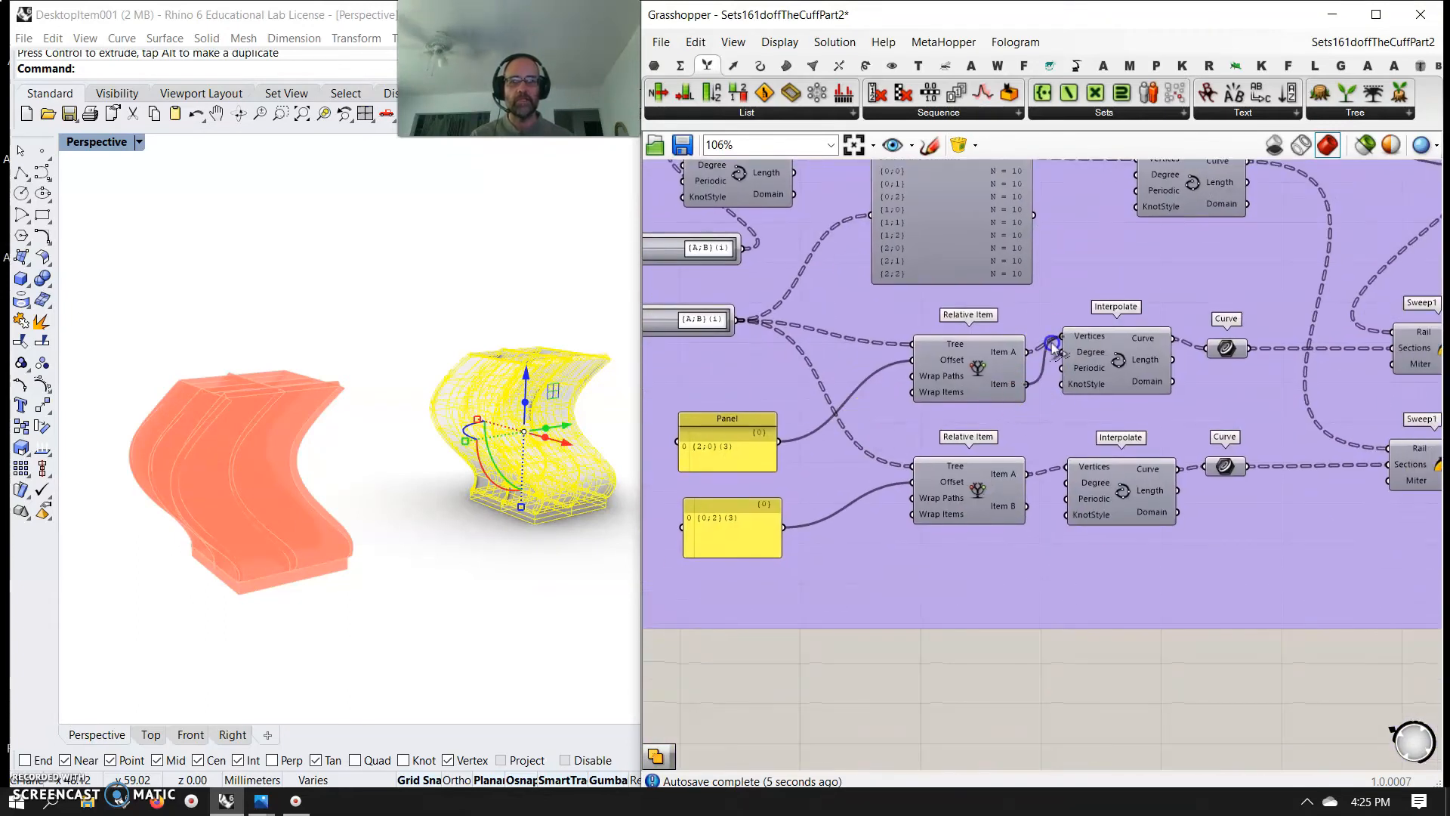
left_click_drag(1055, 344, 1062, 336)
right_click_drag(584, 558, 368, 492)
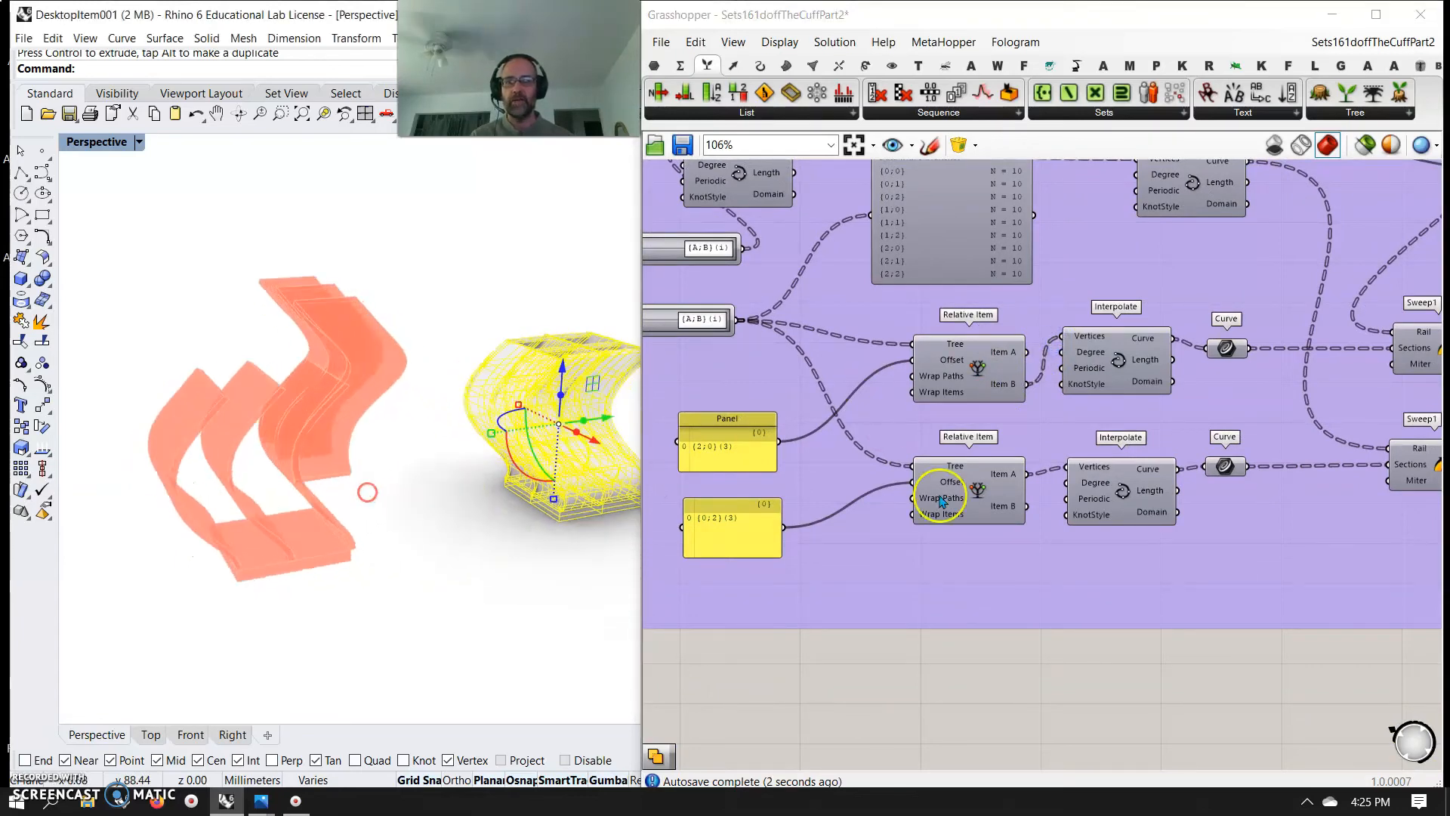
left_click_drag(1069, 470, 1068, 468)
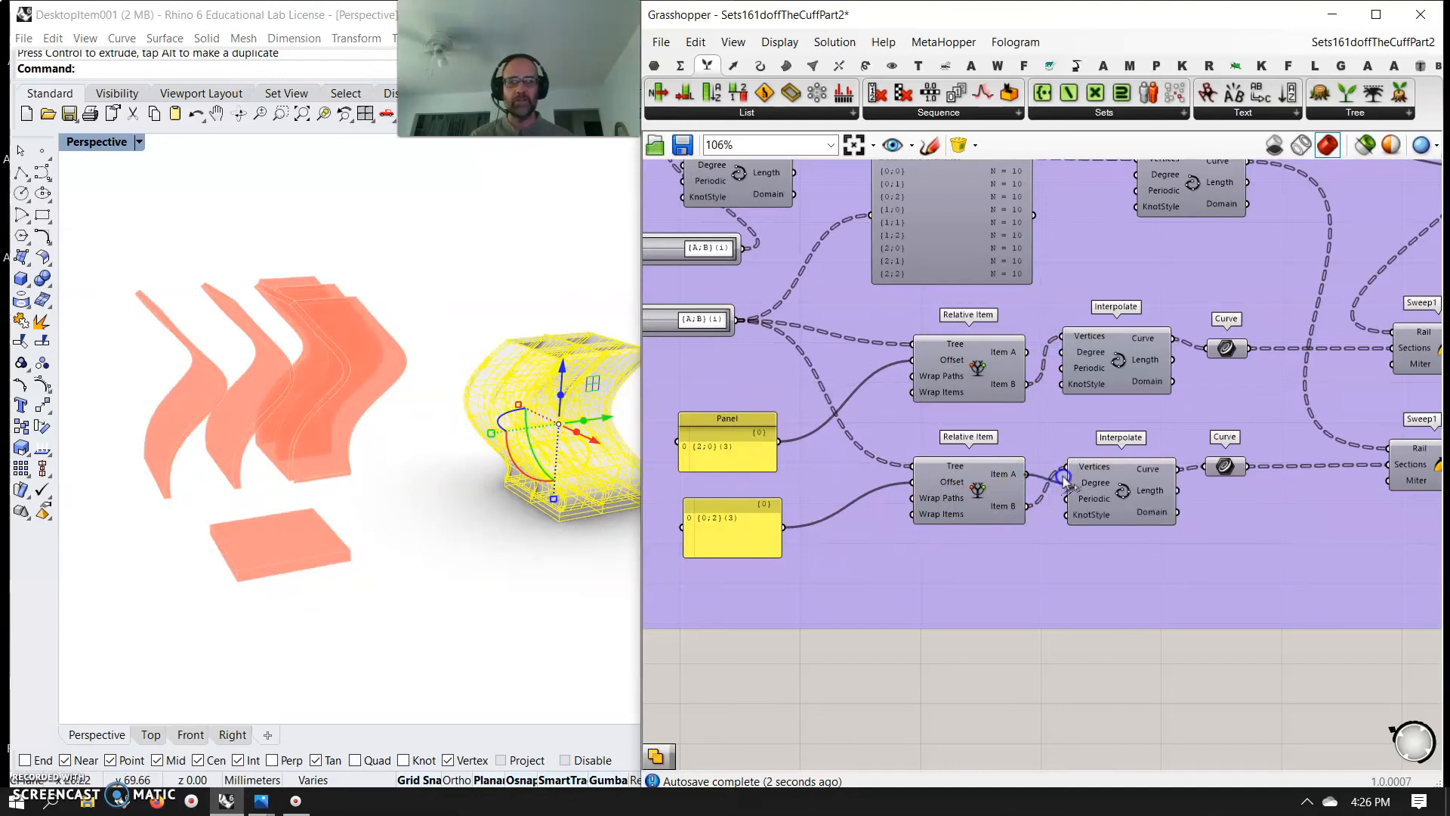
right_click_drag(349, 556, 389, 560)
Connect the {0;1}(0) panel to the upper Relative Item's Offset input and examine the new shape
right_click_drag(744, 585, 1116, 571)
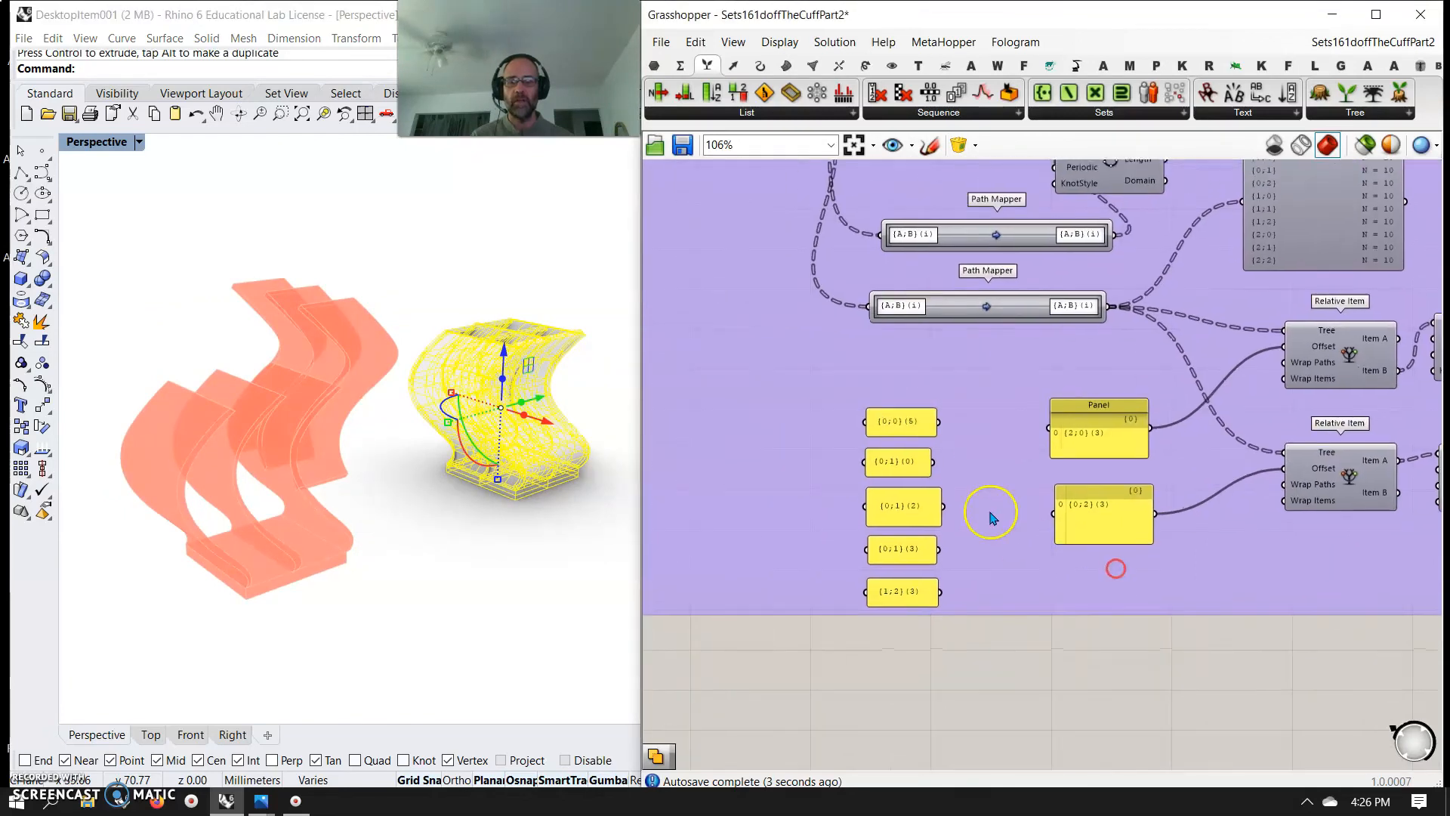
left_click_drag(1278, 364, 1287, 346)
right_click_drag(365, 494, 266, 536)
right_click_drag(320, 440, 466, 465)
Bake the Breps output of Brep Join into Rhino with colour by layer
scroll(1287, 563, "down", 5)
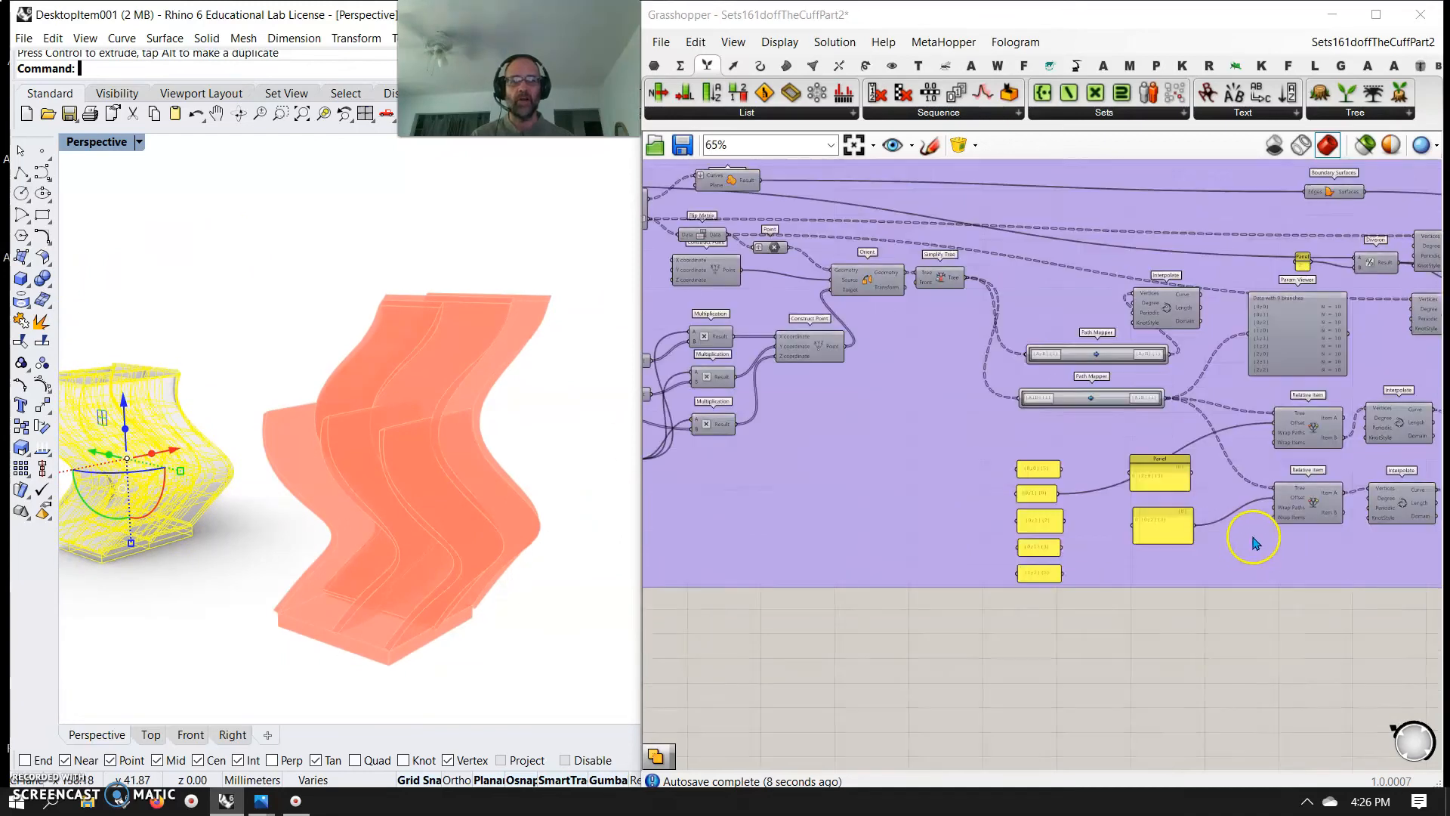
right_click_drag(1303, 540, 916, 522)
right_click_drag(1243, 497, 798, 502)
right_click_drag(1066, 506, 841, 245)
scroll(1120, 411, "up", 7)
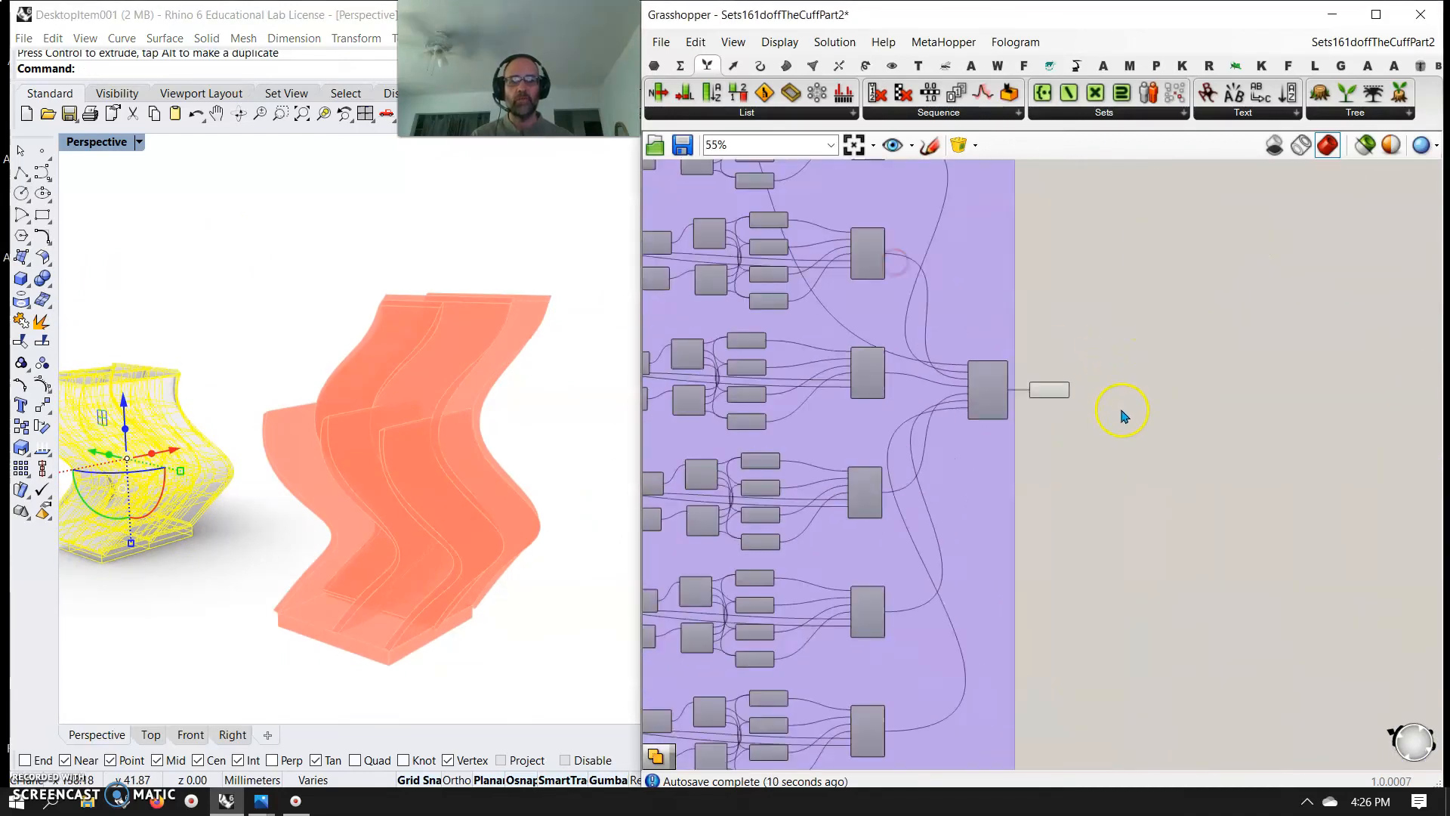
right_click(1047, 372)
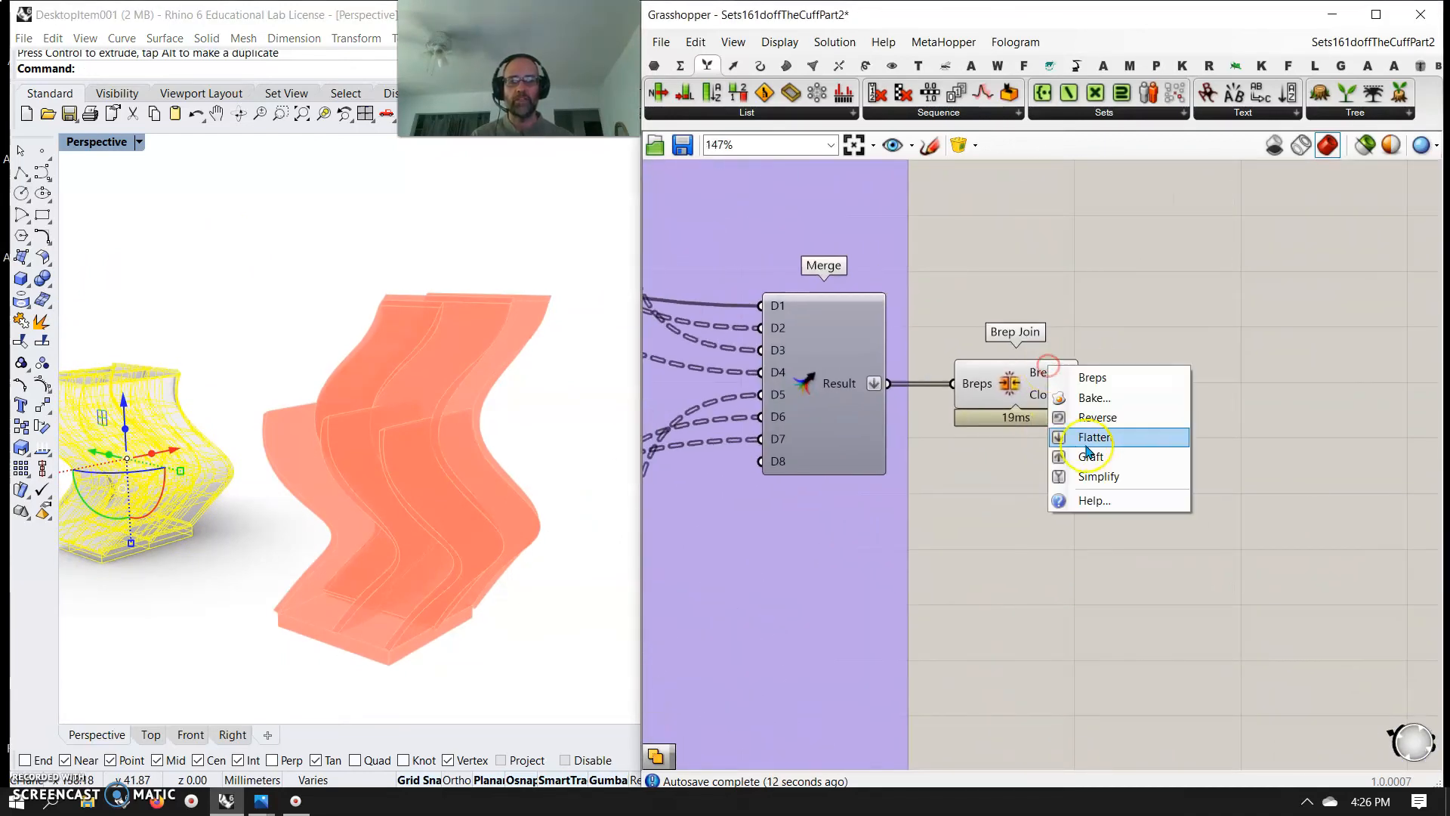
left_click(1092, 394)
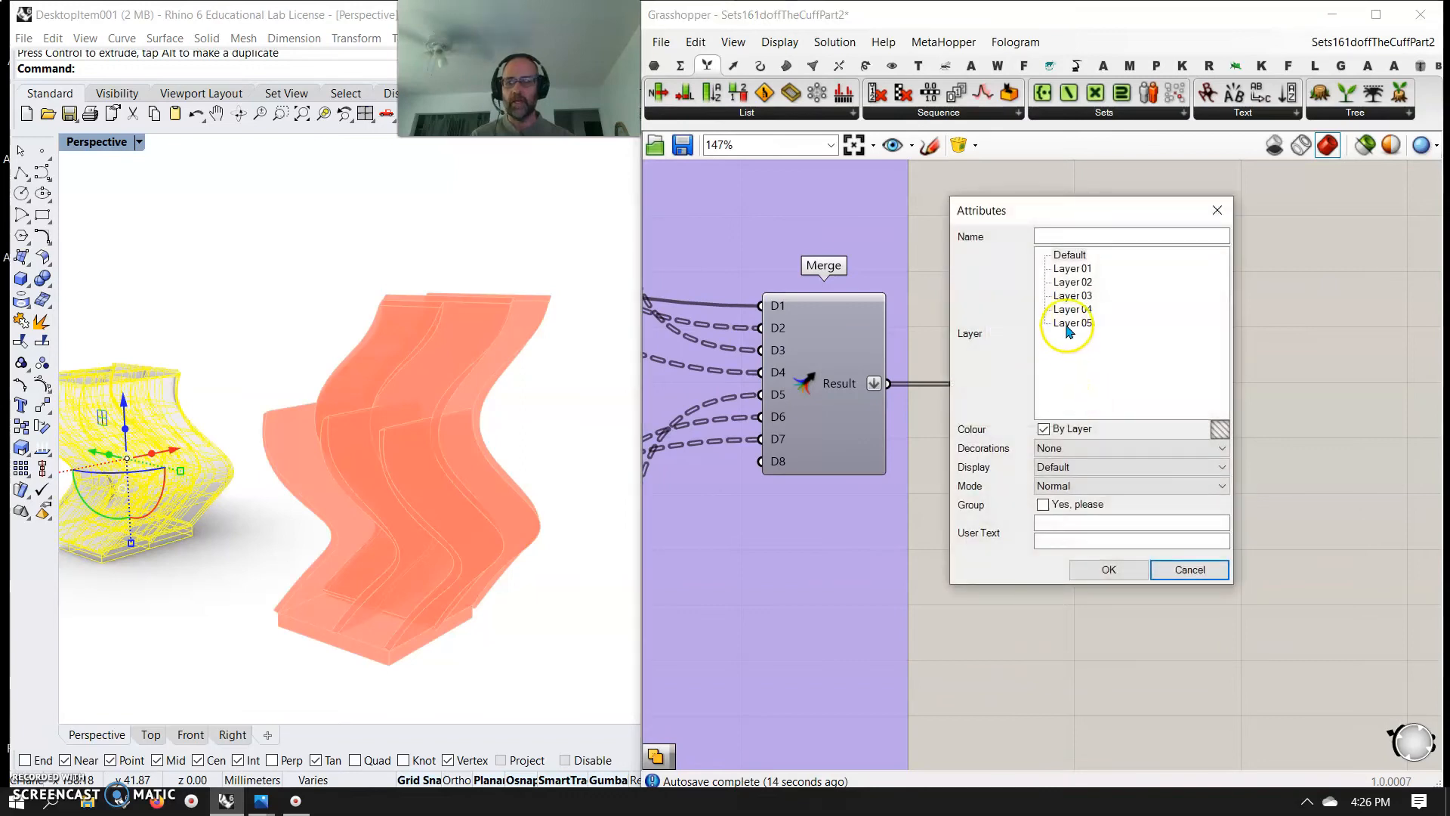
left_click(1107, 568)
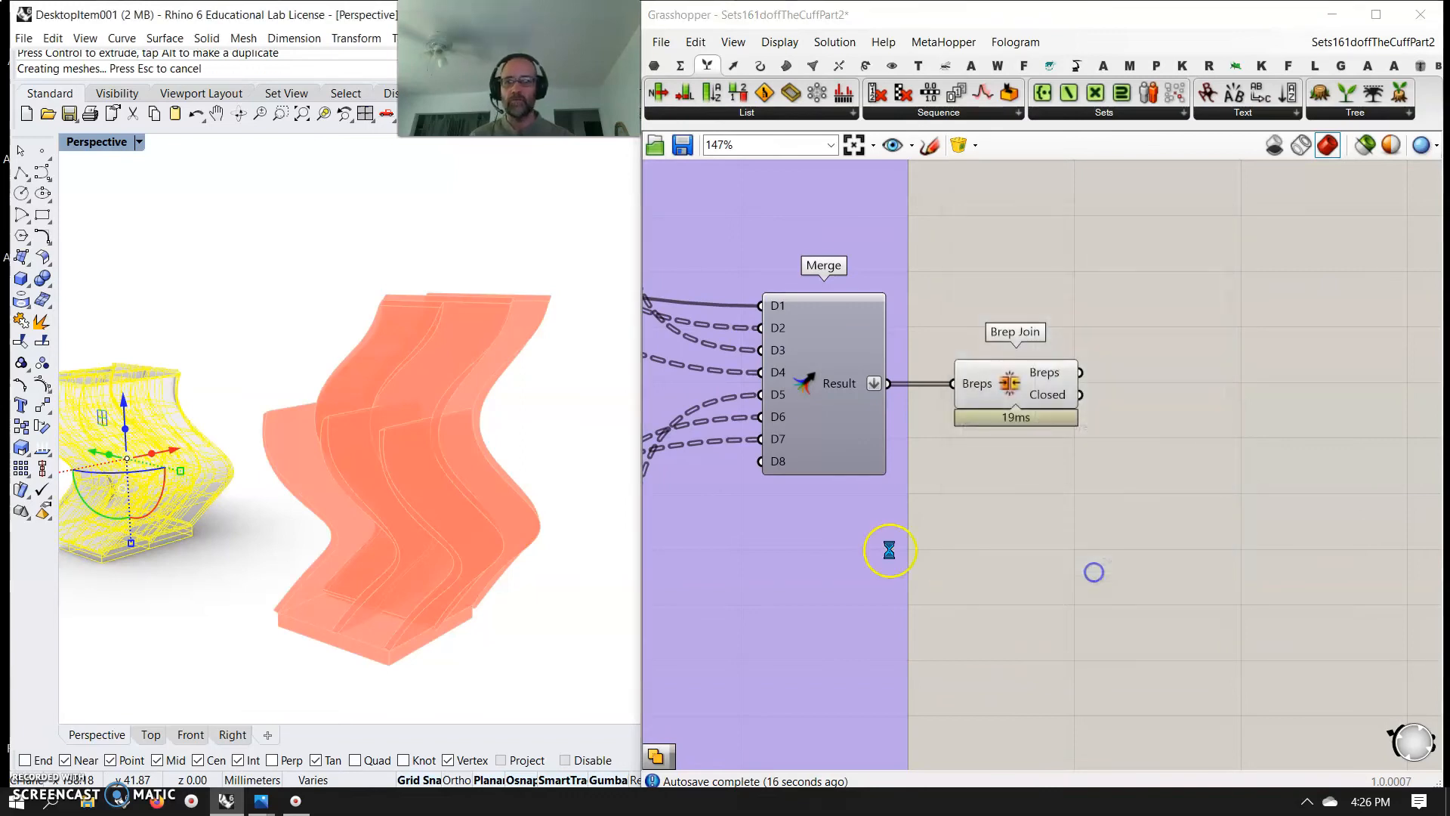
Select the newly baked polysurfaces and move them away from the Grasshopper preview
left_click(371, 506)
left_click_drag(544, 665, 318, 237)
left_click_drag(432, 463, 170, 565)
left_click(409, 546)
right_click_drag(408, 546, 223, 560)
Try connecting the {1;2}(3) panel to the lower Relative Item's Tree input and view the result
scroll(843, 508, "down", 6)
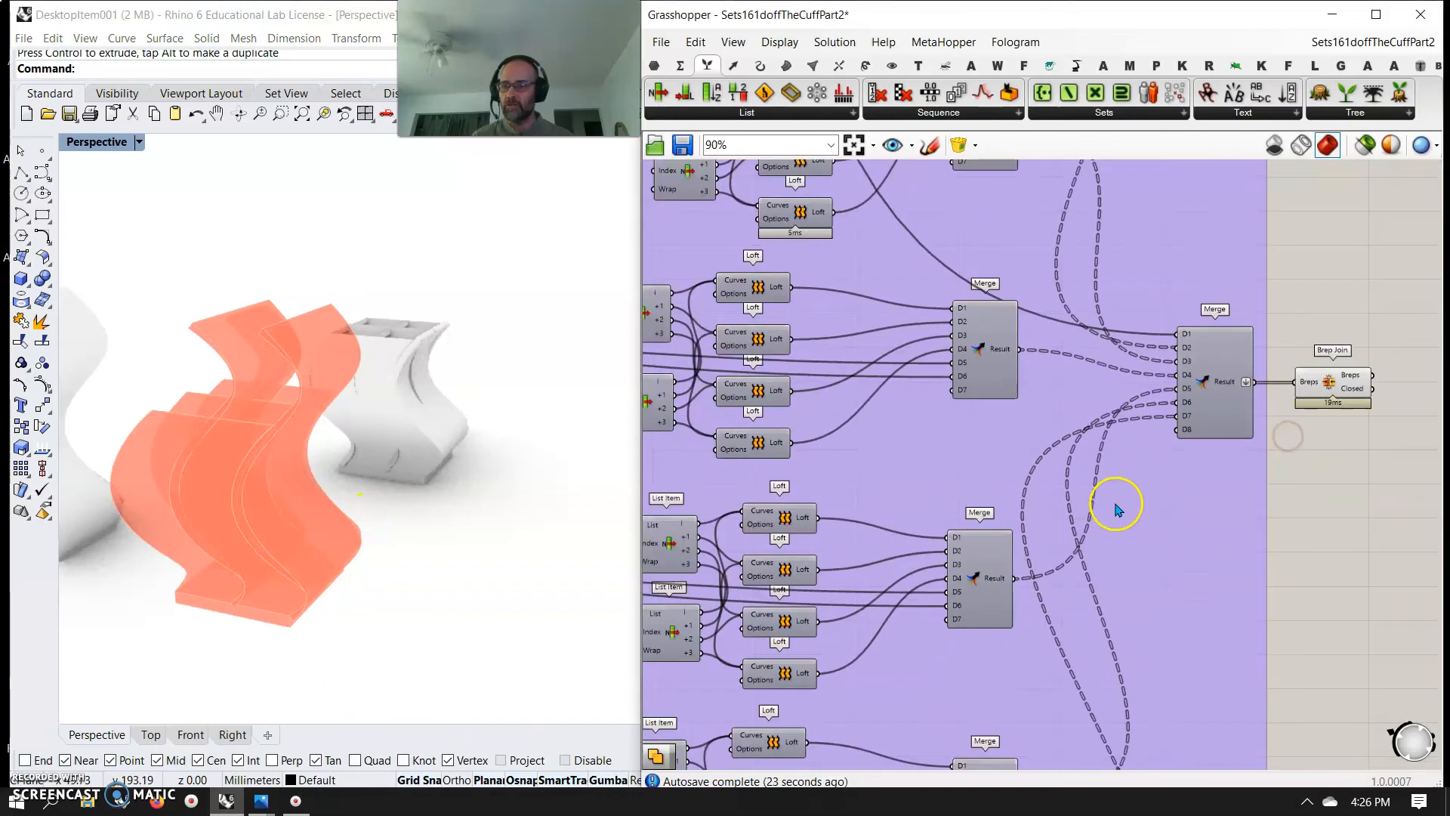
right_click_drag(909, 521, 1249, 476)
scroll(964, 489, "up", 5)
right_click_drag(937, 497, 1320, 454)
scroll(1088, 515, "down", 4)
scroll(1047, 532, "down", 3)
right_click_drag(896, 559, 1194, 453)
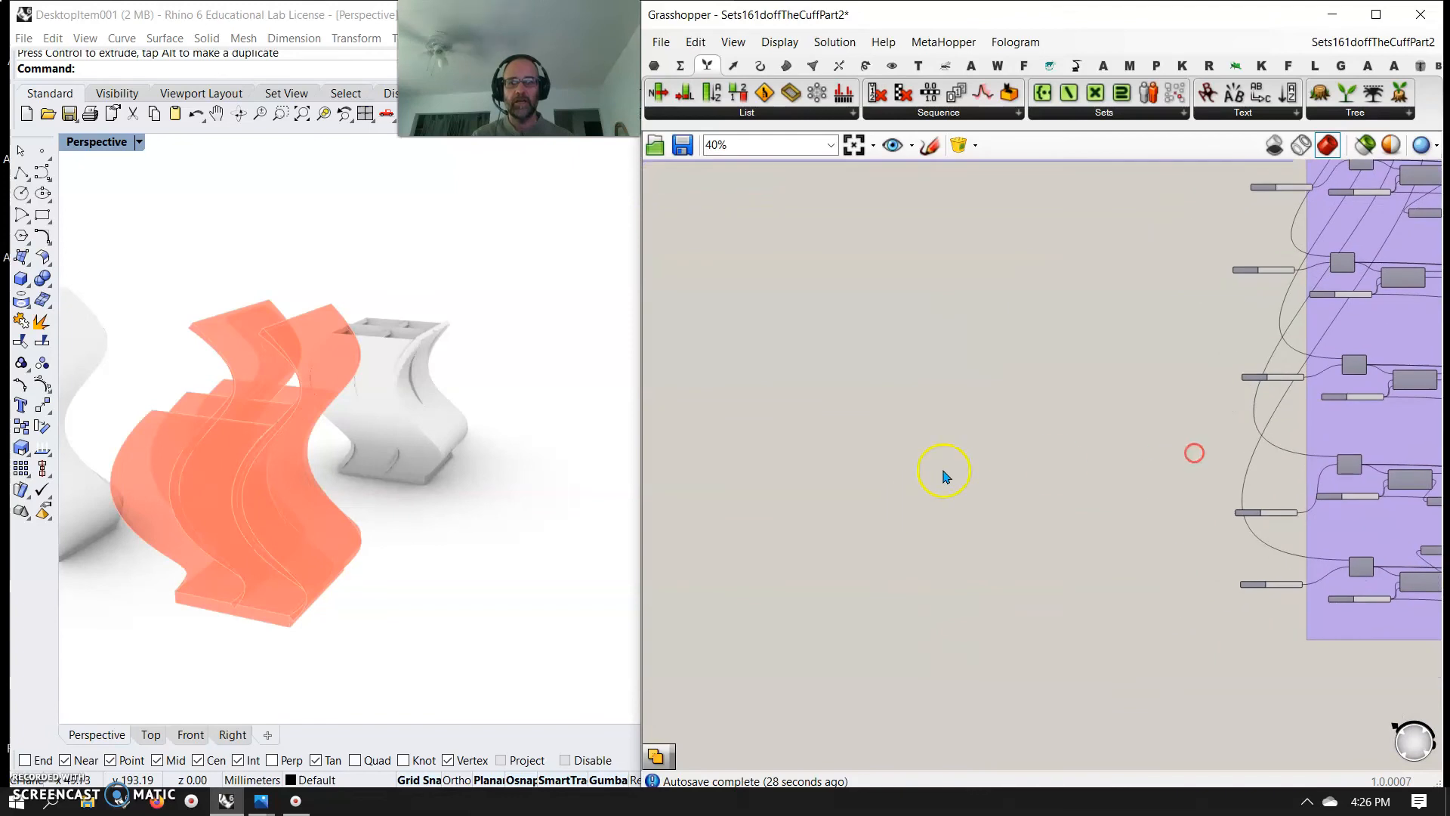
right_click_drag(1038, 352, 907, 748)
right_click_drag(789, 615, 971, 648)
scroll(952, 552, "up", 6)
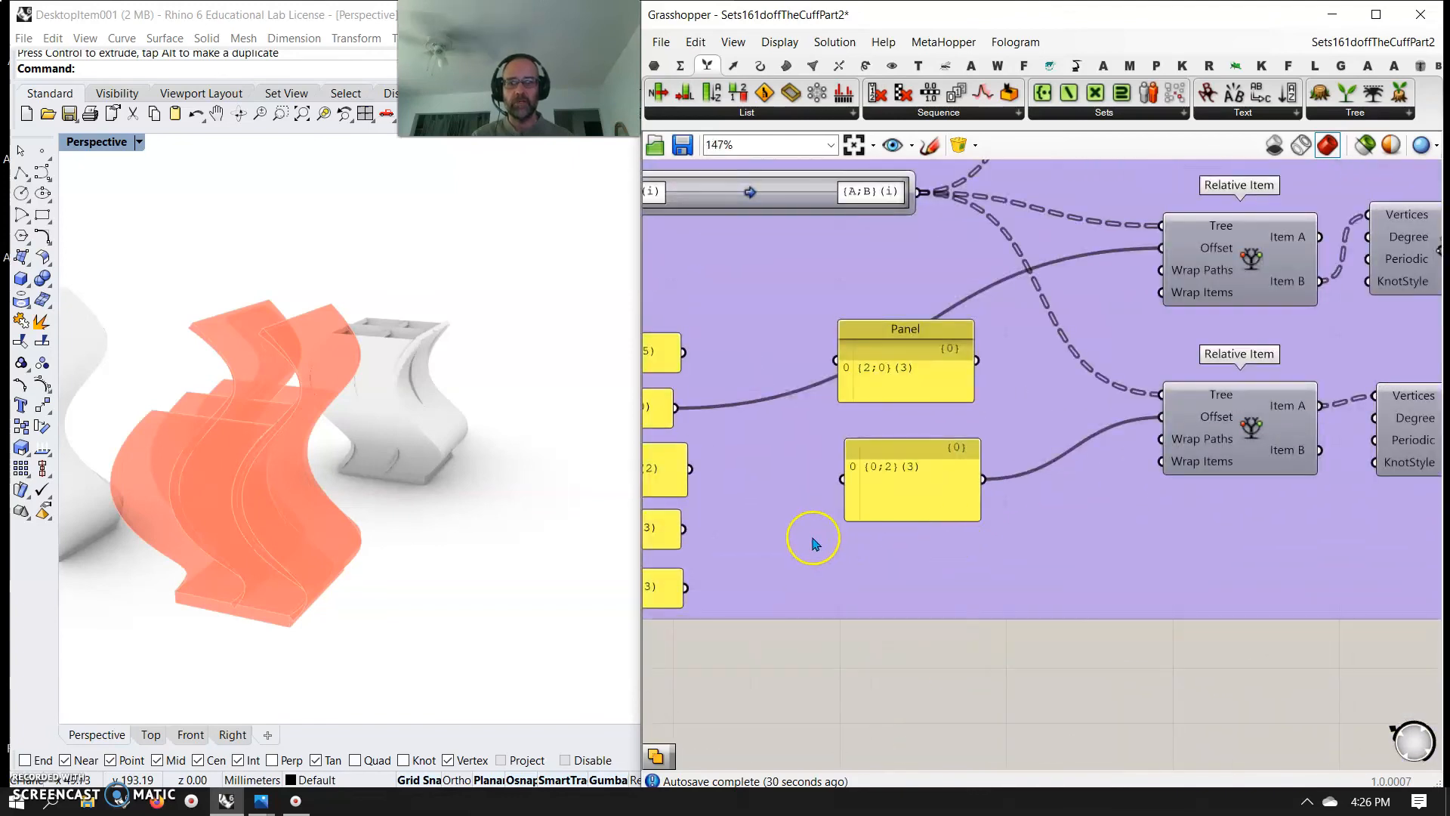
left_click_drag(813, 587, 1288, 394)
right_click_drag(430, 472, 528, 437)
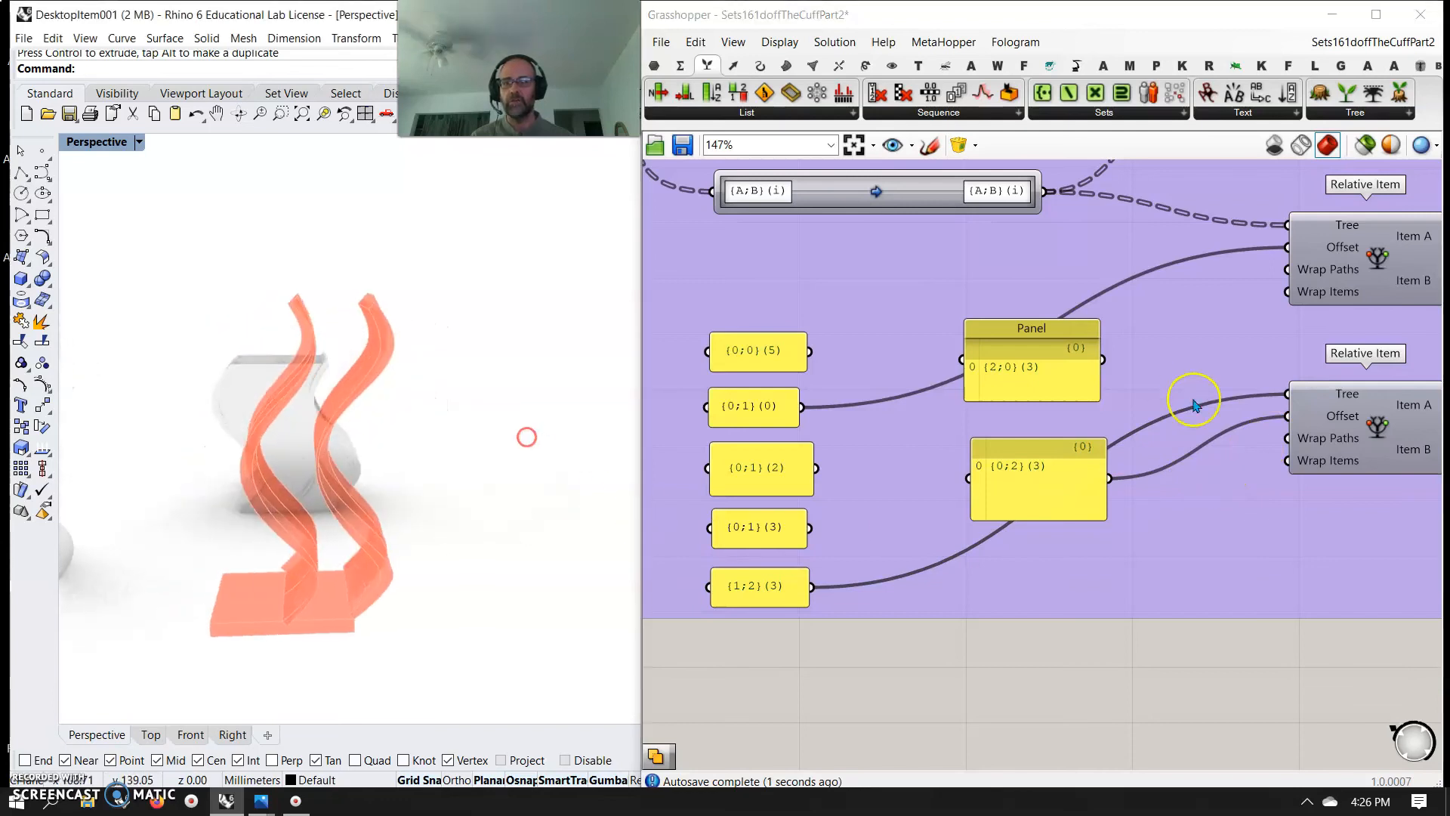
Try the {2;0}(3) panel as the upper Relative Item's Offset, and reconnect the {0;1}(0) panel in its place
right_click_drag(1253, 443, 1107, 497)
left_click_drag(1126, 314, 1140, 302)
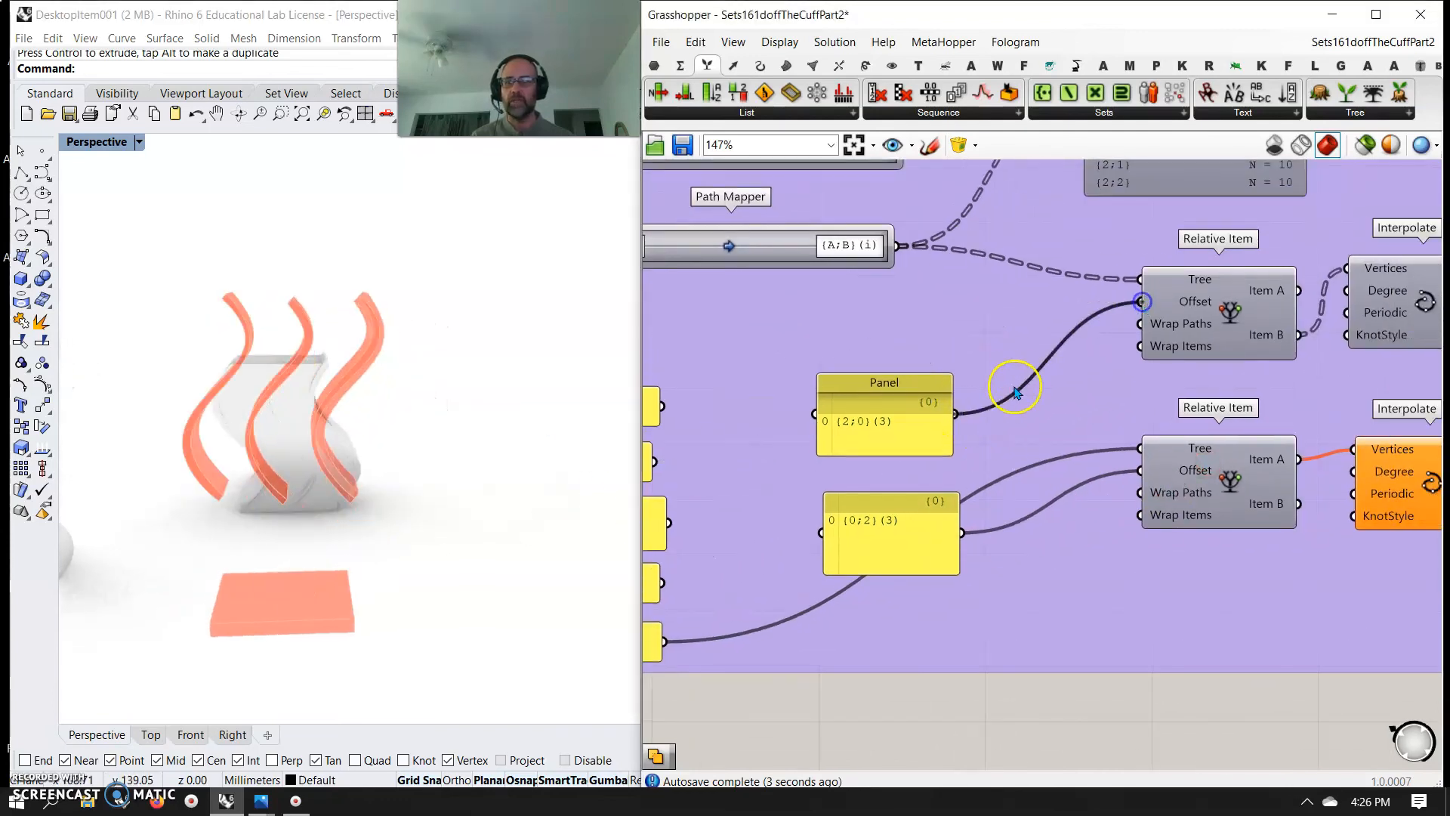
right_click_drag(678, 446, 837, 494)
left_click_drag(816, 510, 1306, 352)
Connect the lower Relative Item's Item B output to the vertices of the lower Interpolate component
right_click_drag(1253, 451, 944, 462)
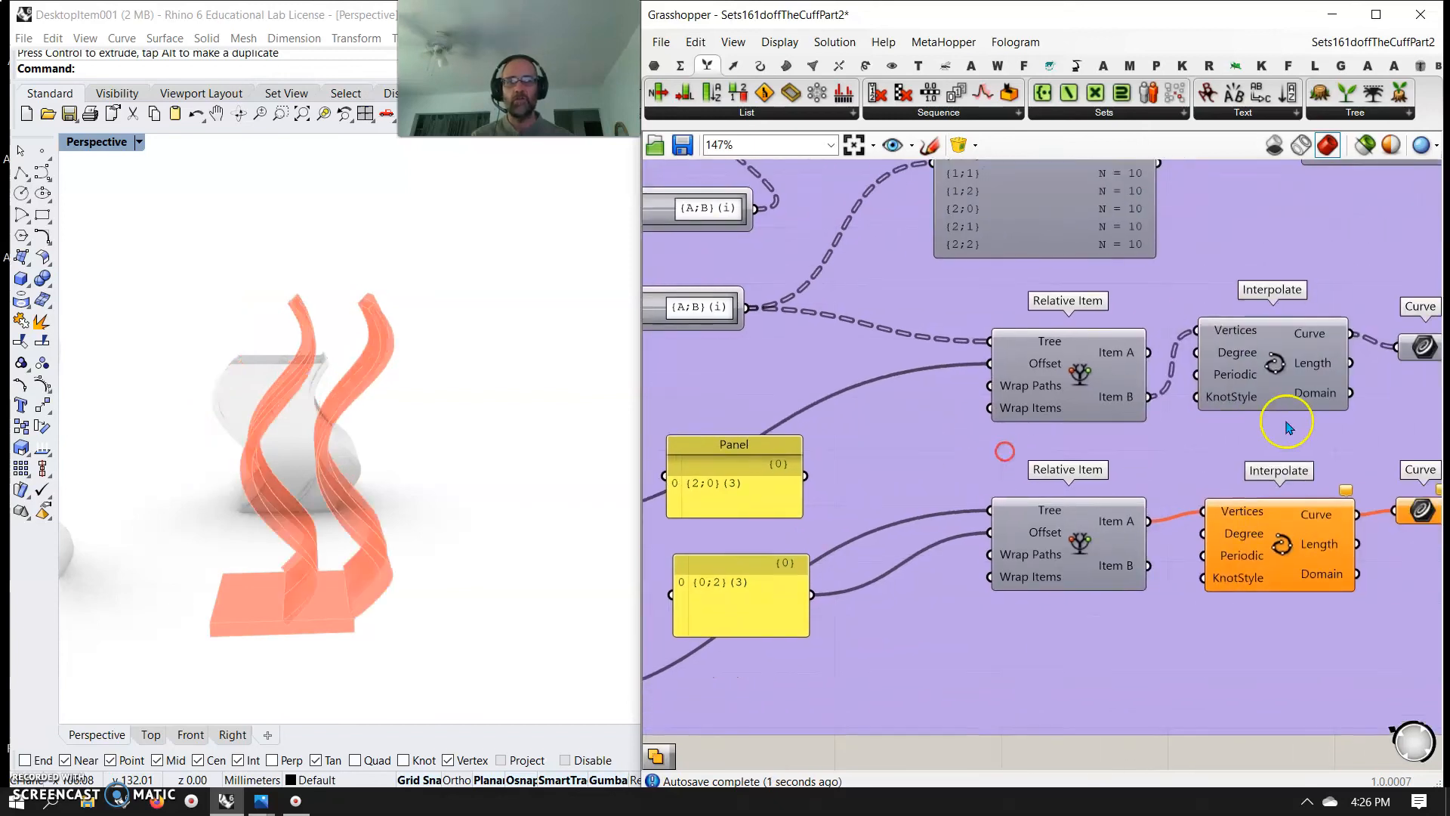
right_click_drag(1289, 424, 1046, 480)
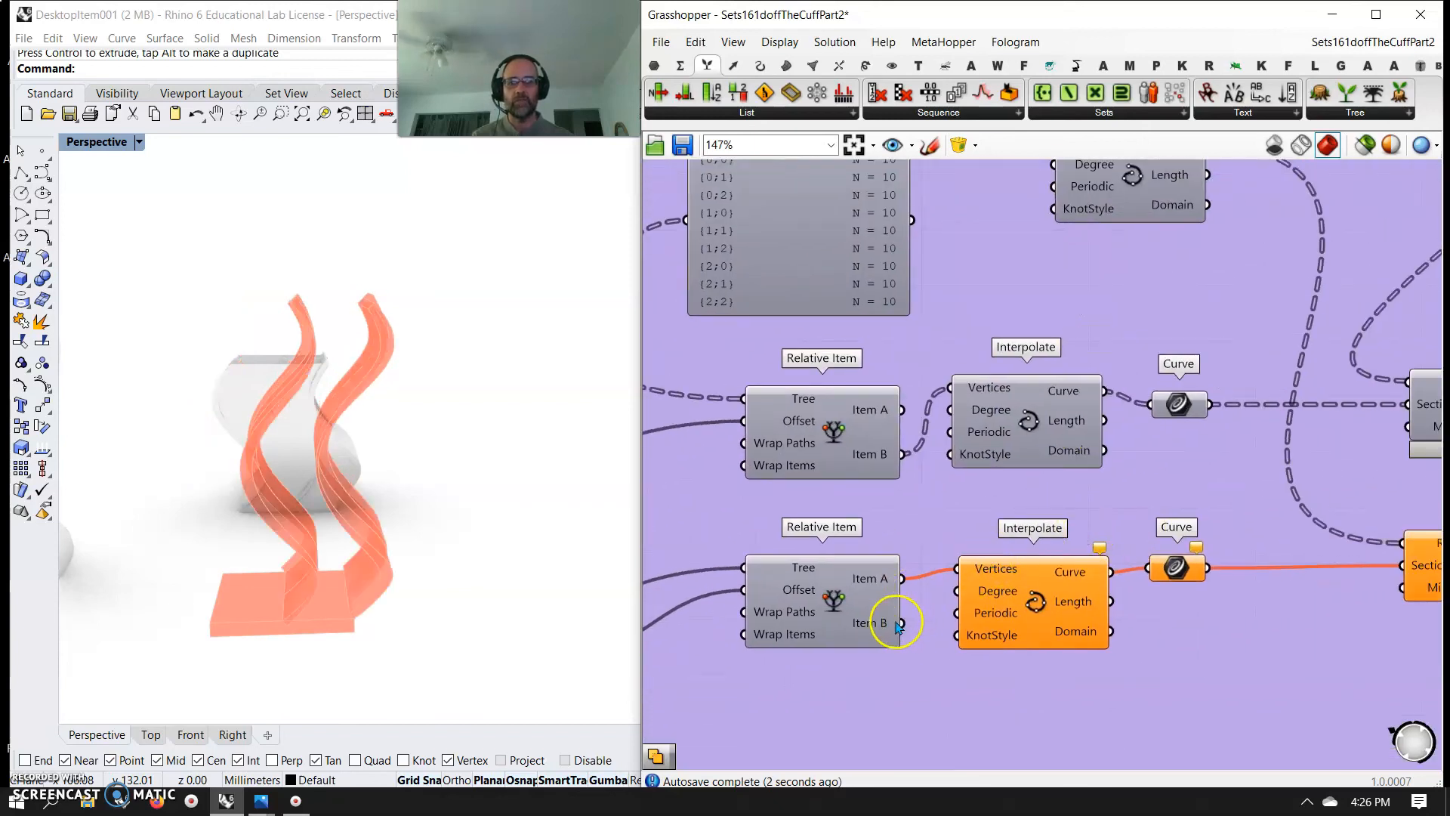
right_click_drag(889, 660, 1263, 536)
right_click_drag(910, 589, 1031, 632)
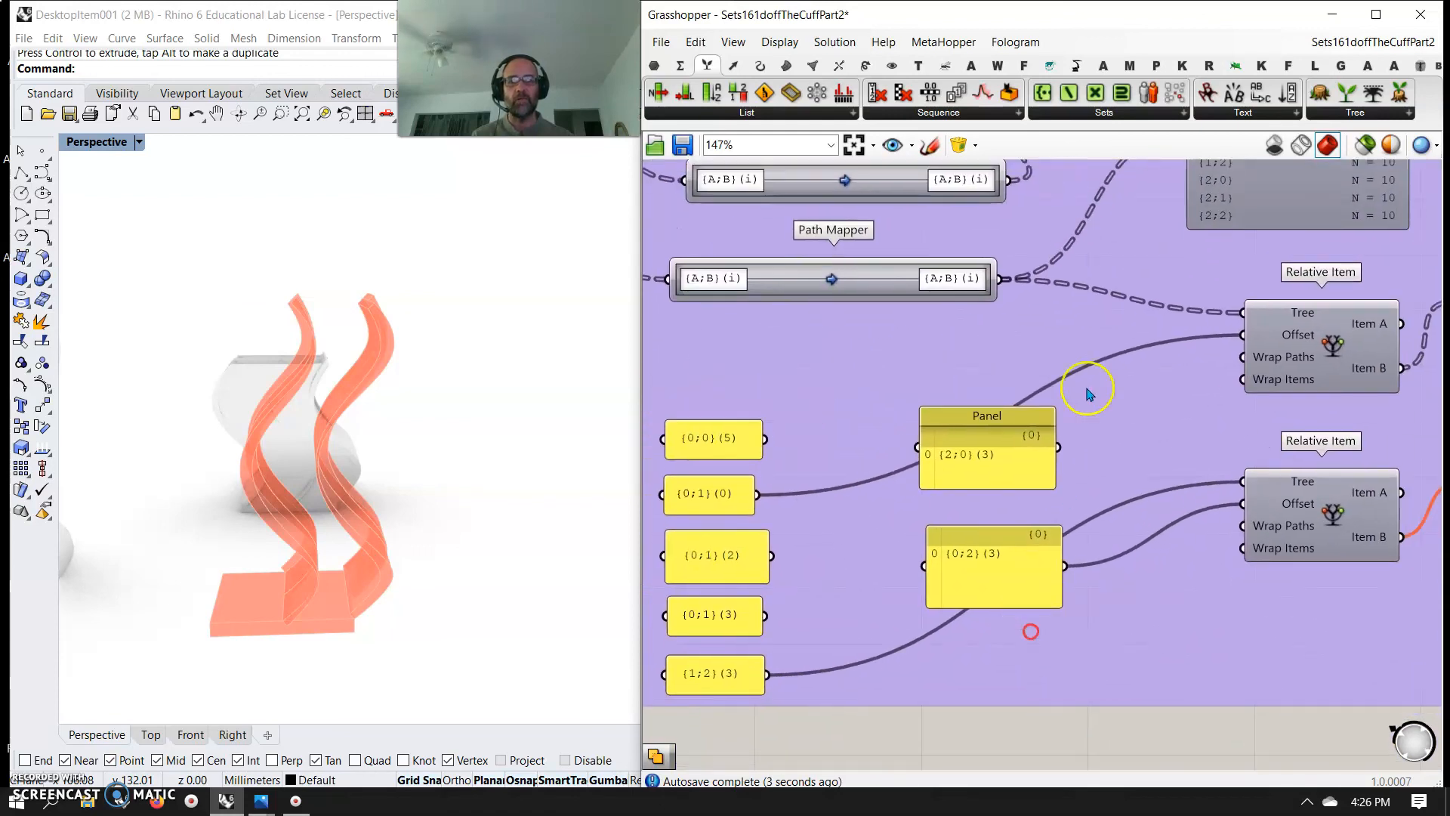
Connect the lower Path Mapper's output to the lower Relative Item's Tree input and view the new variation beside the baked models
left_click_drag(1004, 280, 1229, 481)
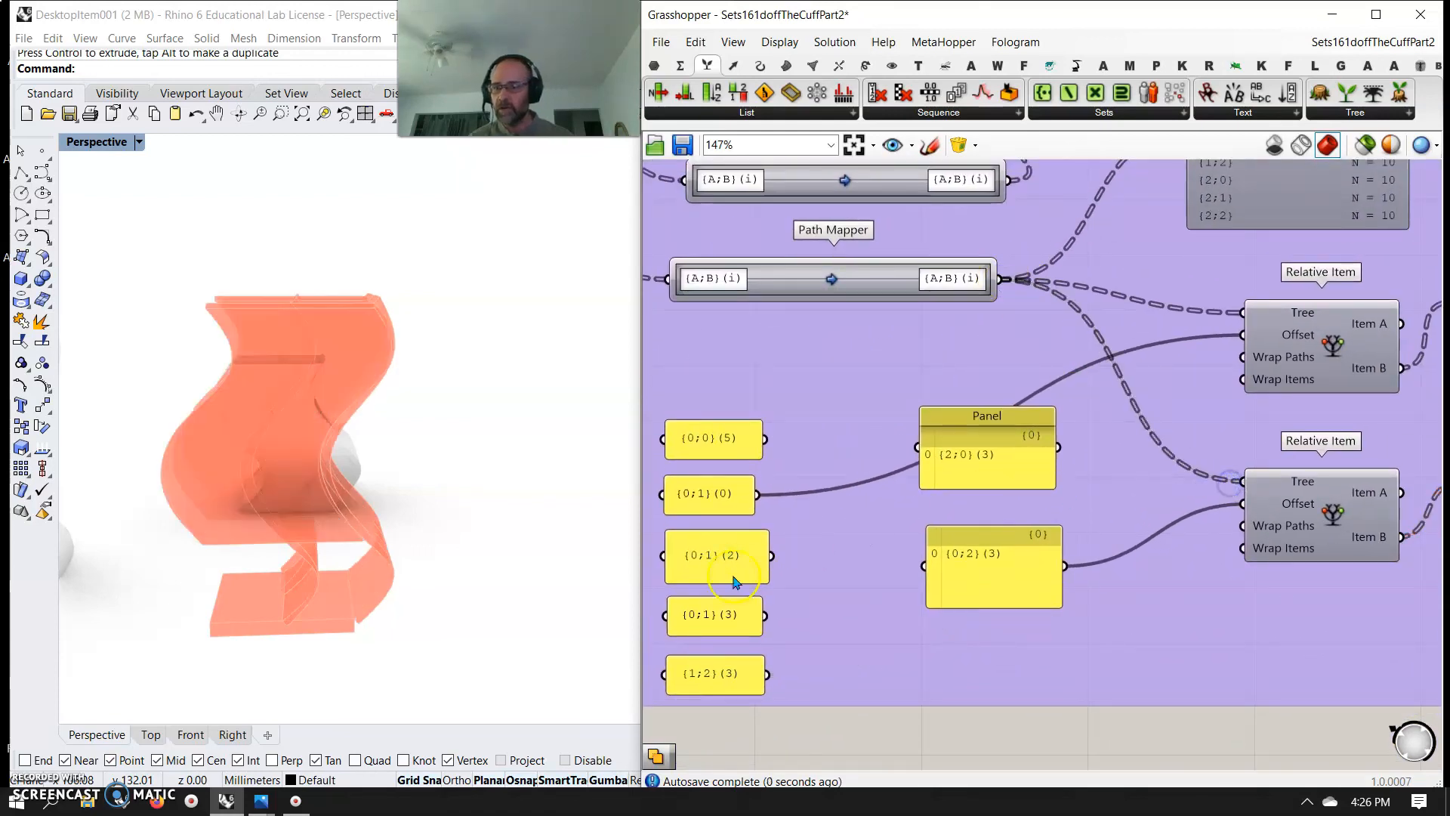
right_click_drag(445, 568, 539, 552)
right_click_drag(436, 554, 429, 602)
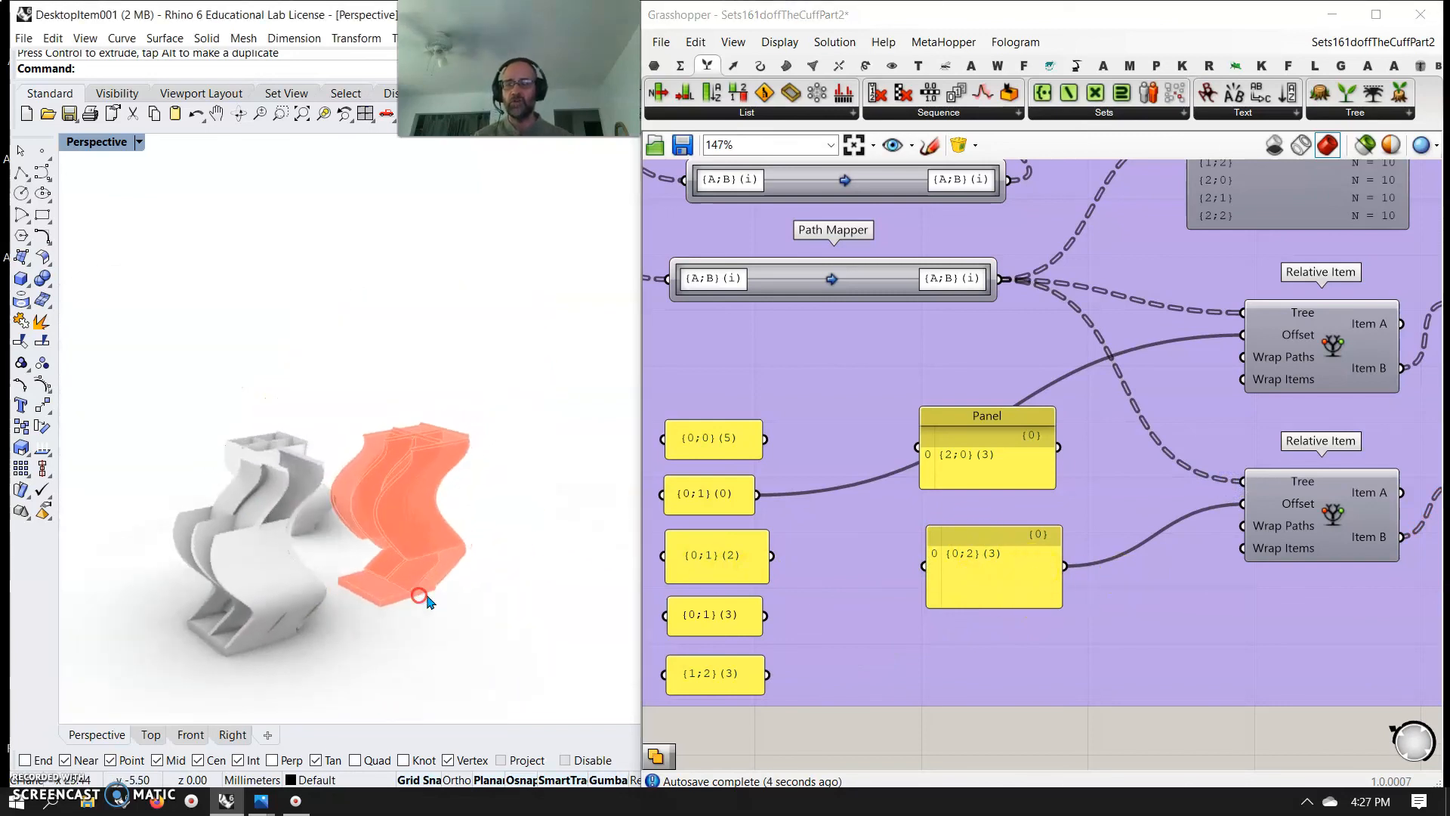